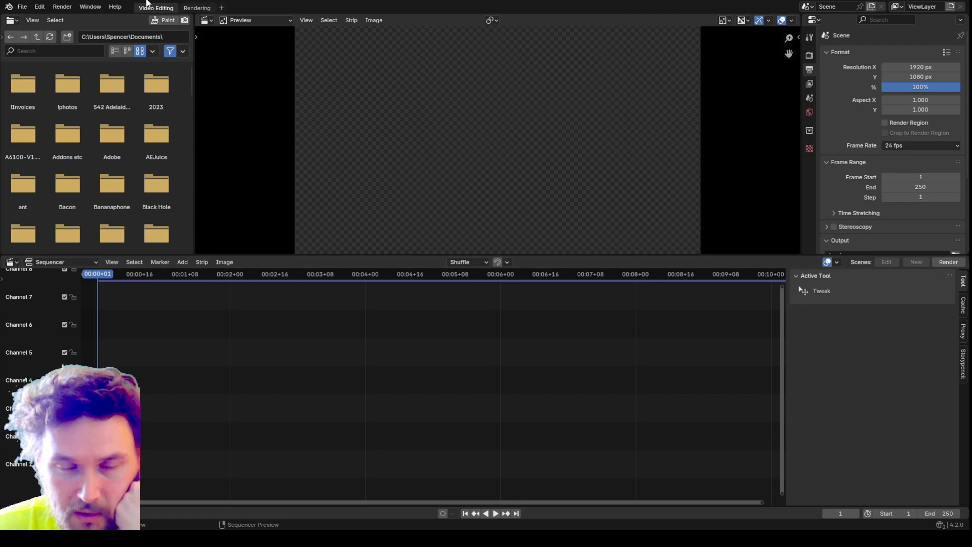
- Create a new file from the General template
left_click(22, 7)
mouse_move(51, 19)
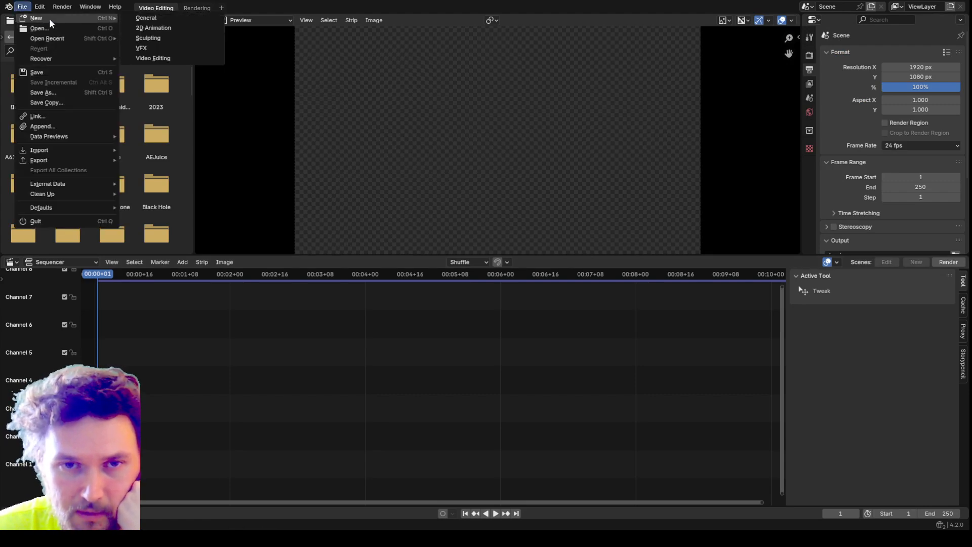
left_click(143, 19)
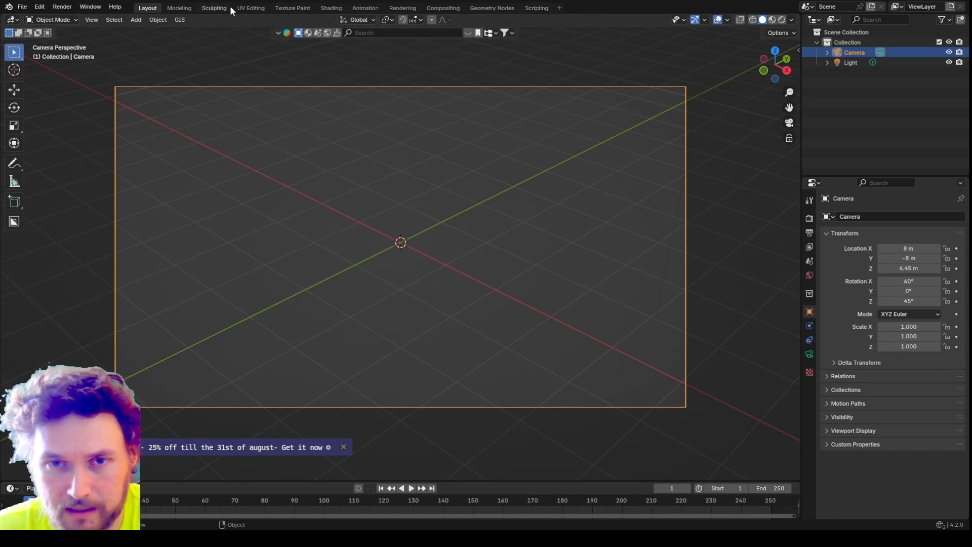
left_click(563, 6)
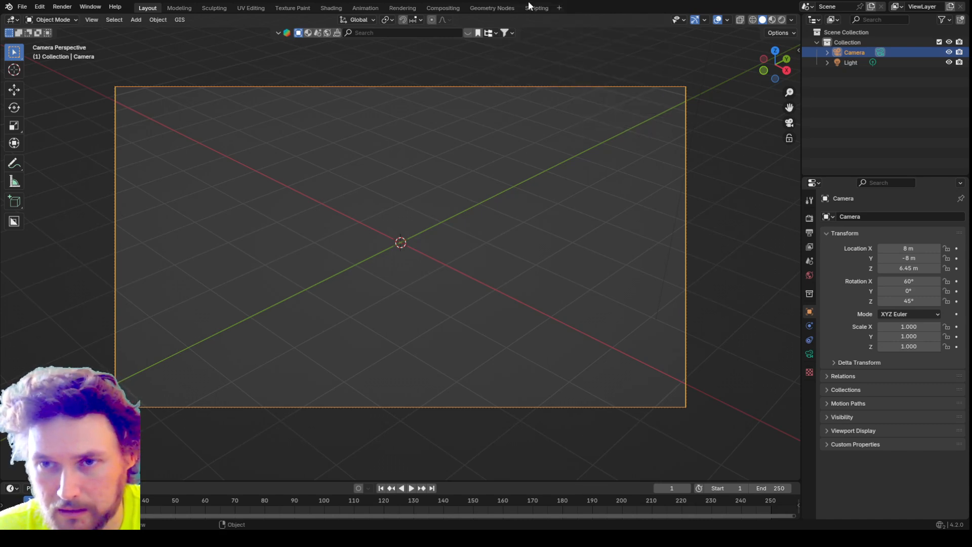
left_click(562, 7)
mouse_move(549, 25)
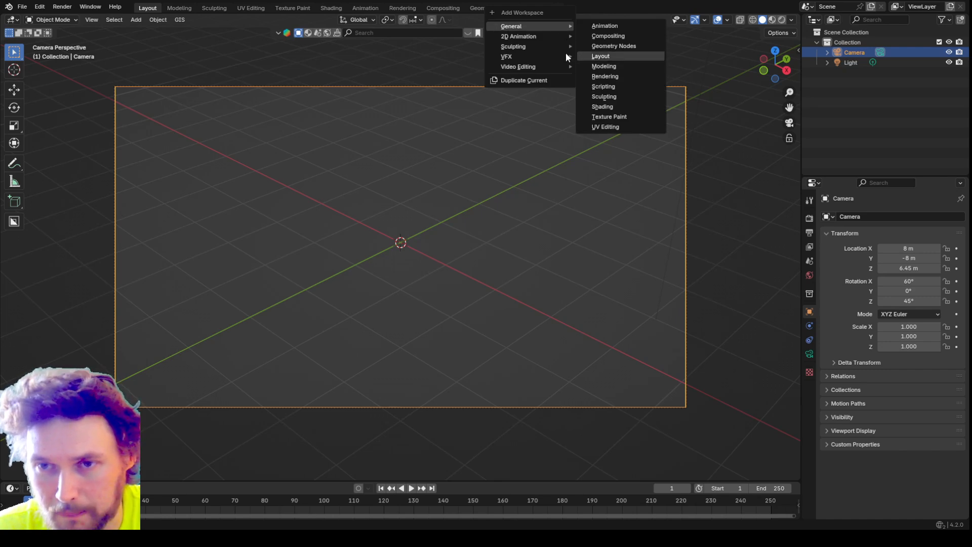
mouse_move(551, 67)
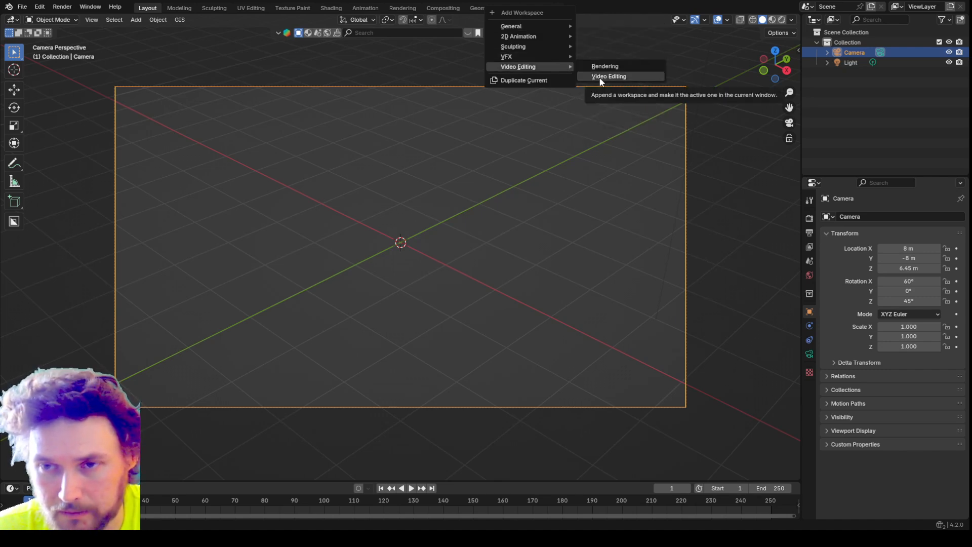
- Create a new file from the Video Editing template
left_click(22, 7)
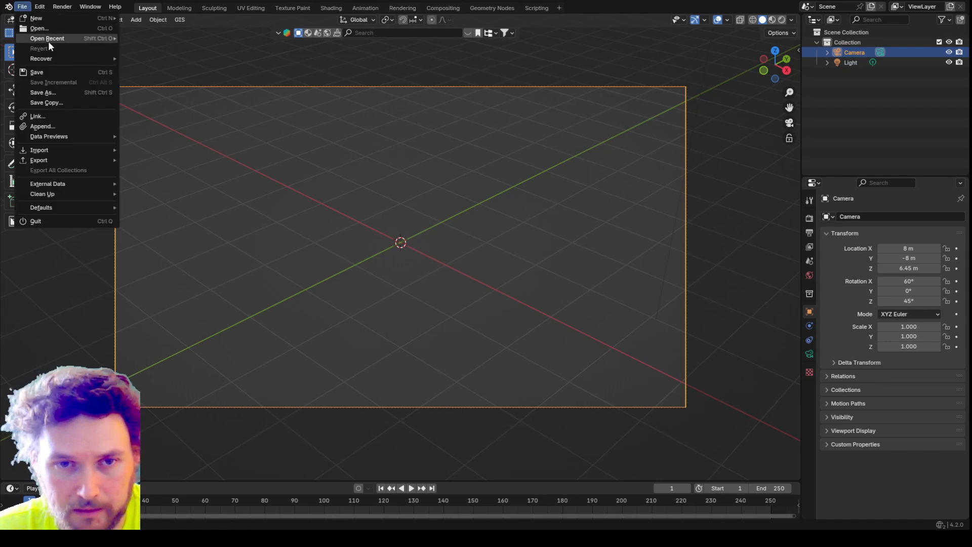
mouse_move(66, 39)
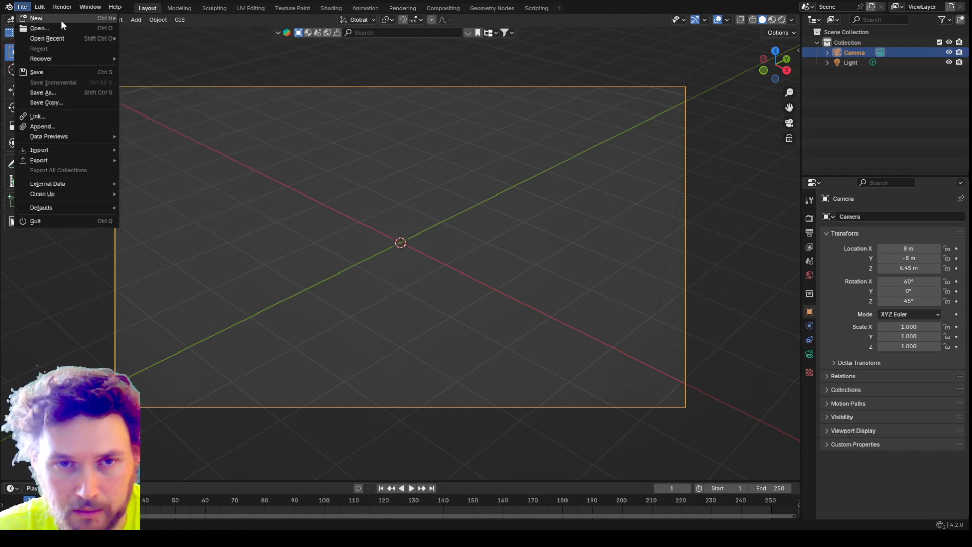
mouse_move(61, 18)
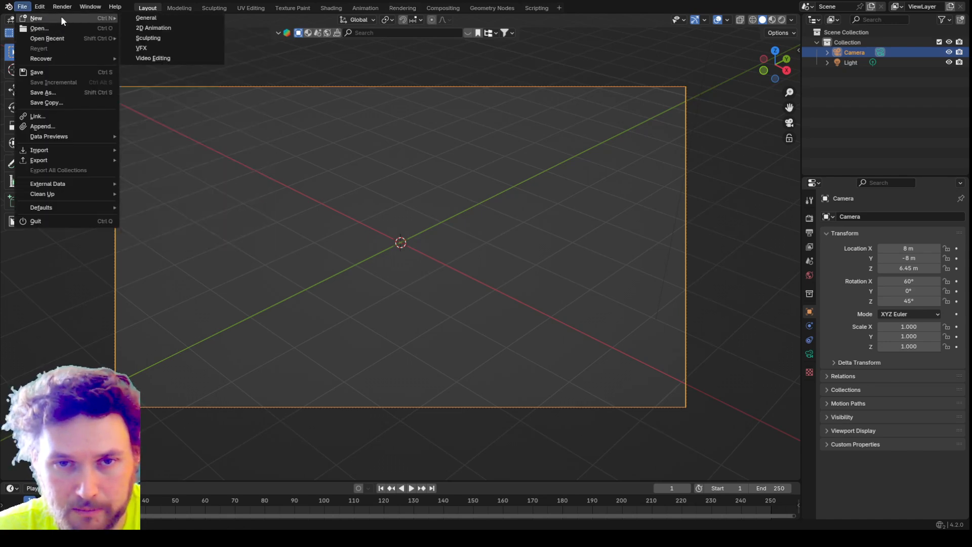
left_click(167, 57)
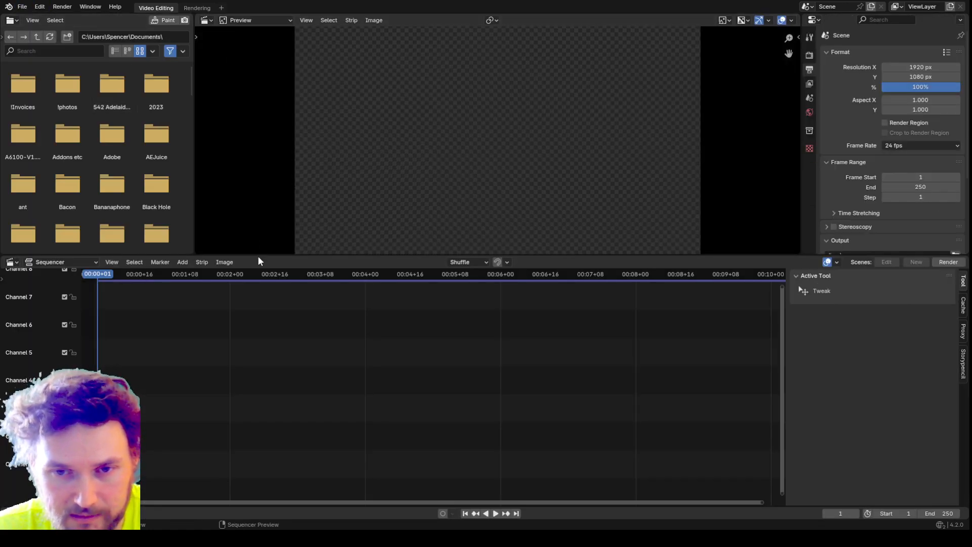
- Enlarge the file browser downward and across into the preview area, and show its sidebar of bookmarks, system folders and volumes
left_click_drag(258, 256, 272, 343)
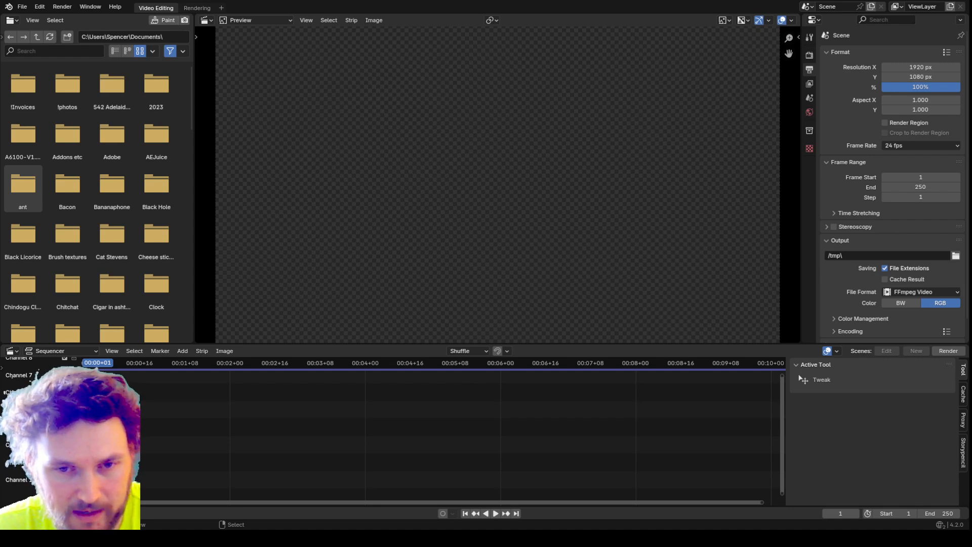
left_click_drag(195, 228, 280, 228)
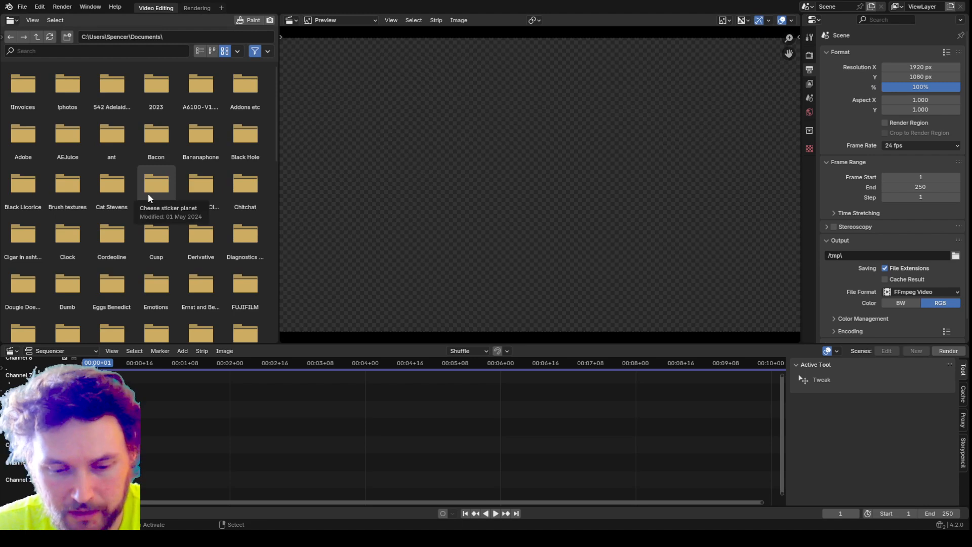
left_click(3, 37)
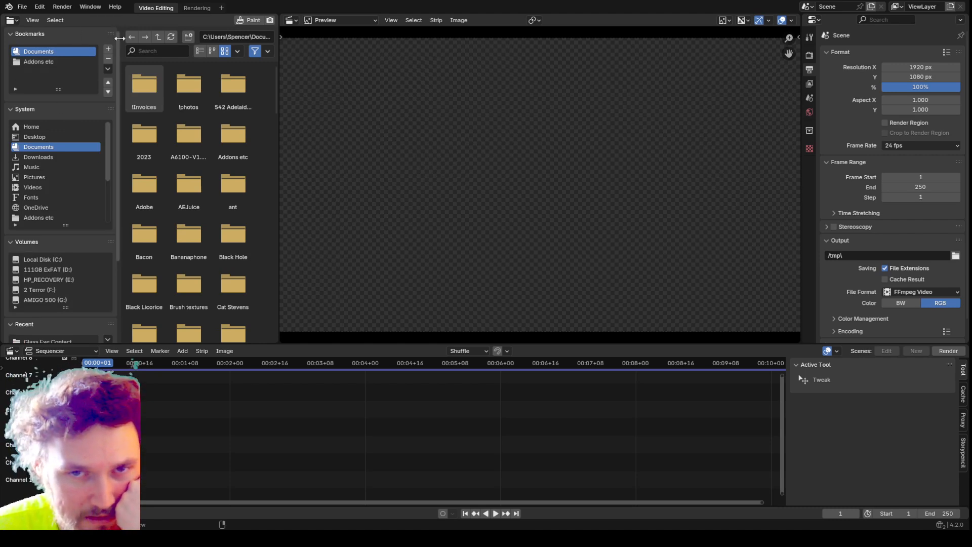
key("t")
key("t")
key("t")
key("t")
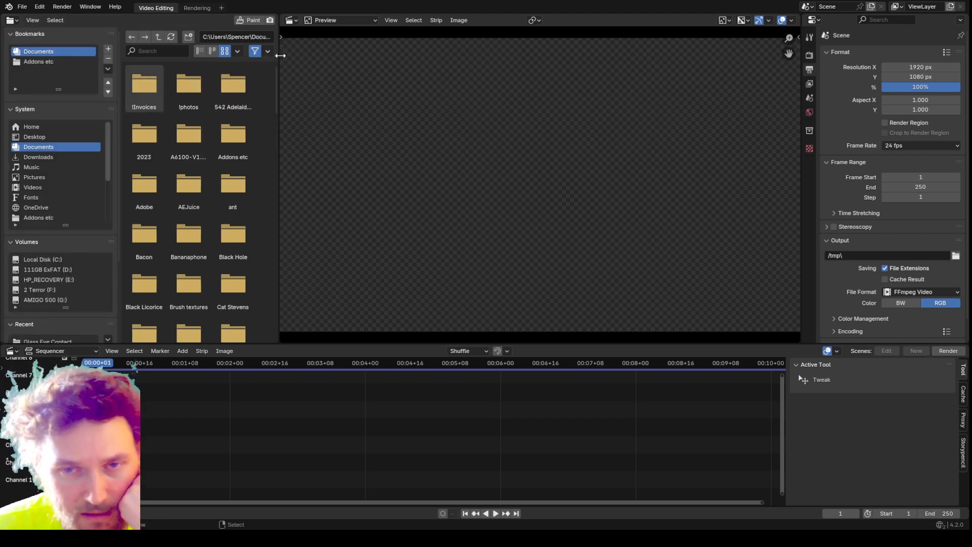
left_click_drag(279, 59, 355, 61)
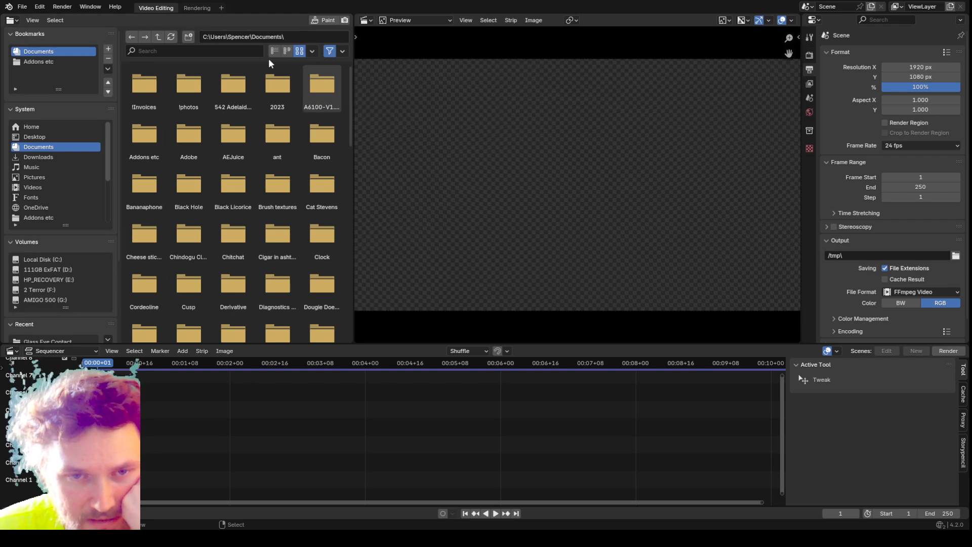
- Look through the Videos, Desktop and Documents folders in the file browser for the footage
left_click(47, 186)
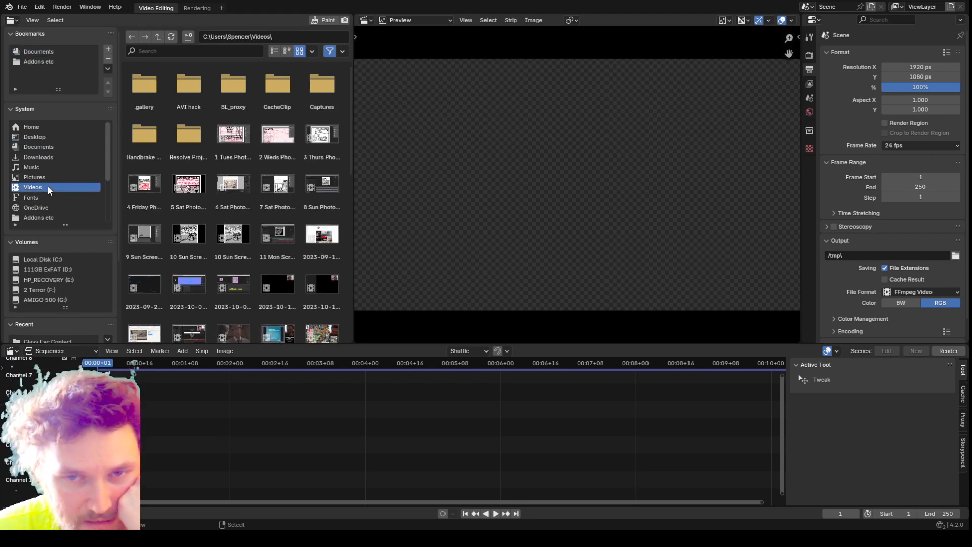
scroll(147, 150, "down", 4)
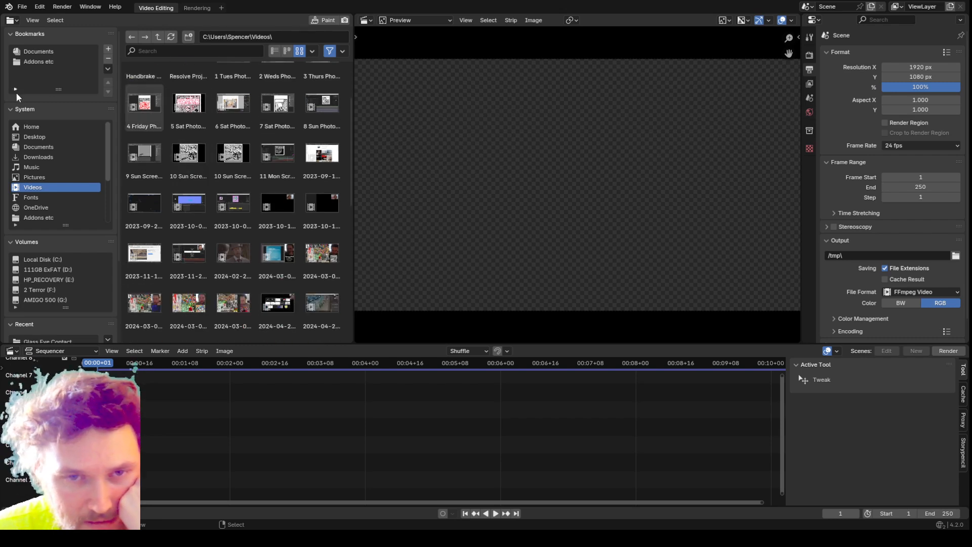
left_click(40, 156)
left_click(40, 148)
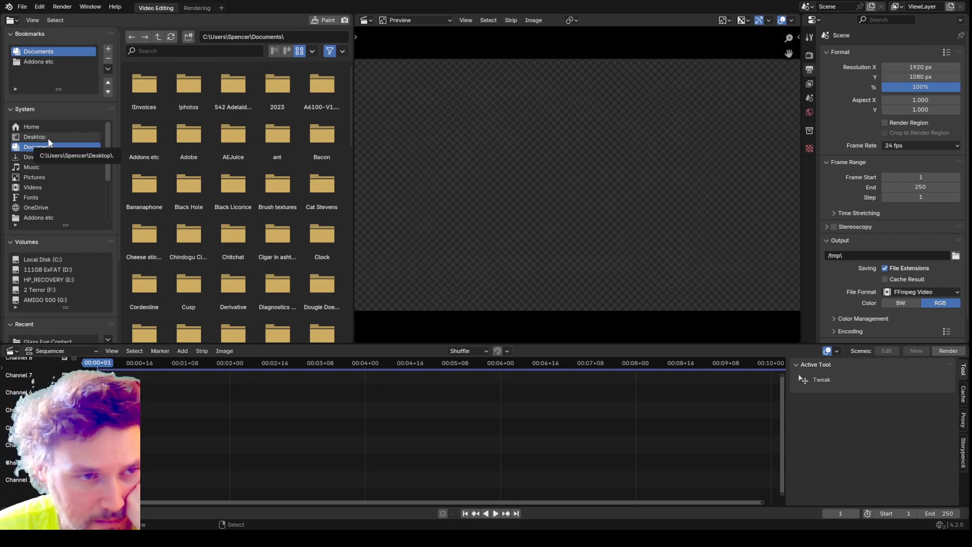
left_click(46, 137)
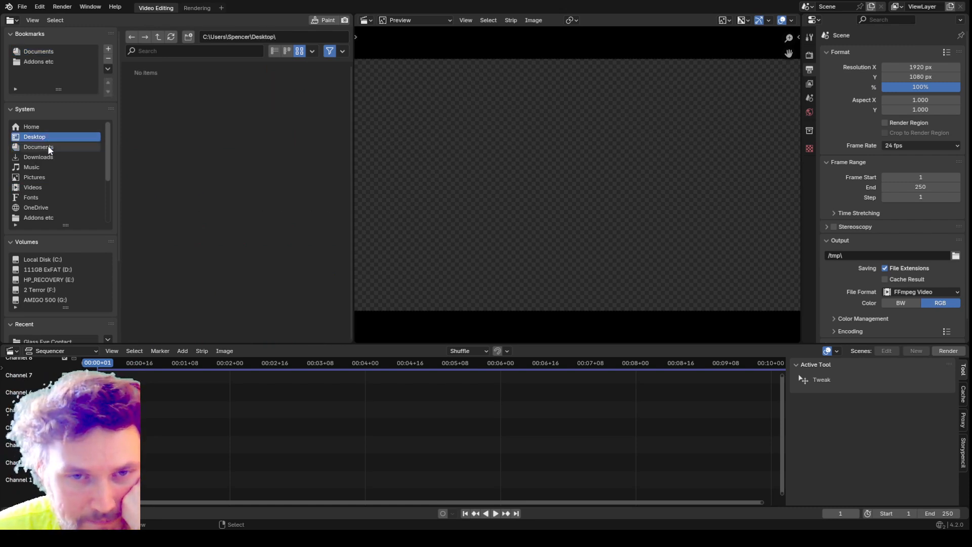
left_click(48, 148)
scroll(211, 127, "down", 15)
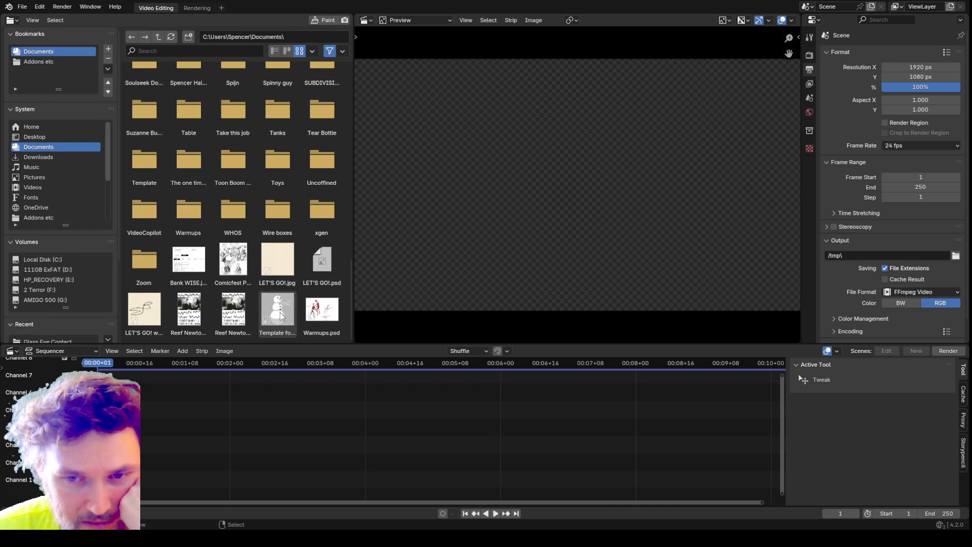
scroll(299, 200, "up", 2)
scroll(299, 201, "up", 6)
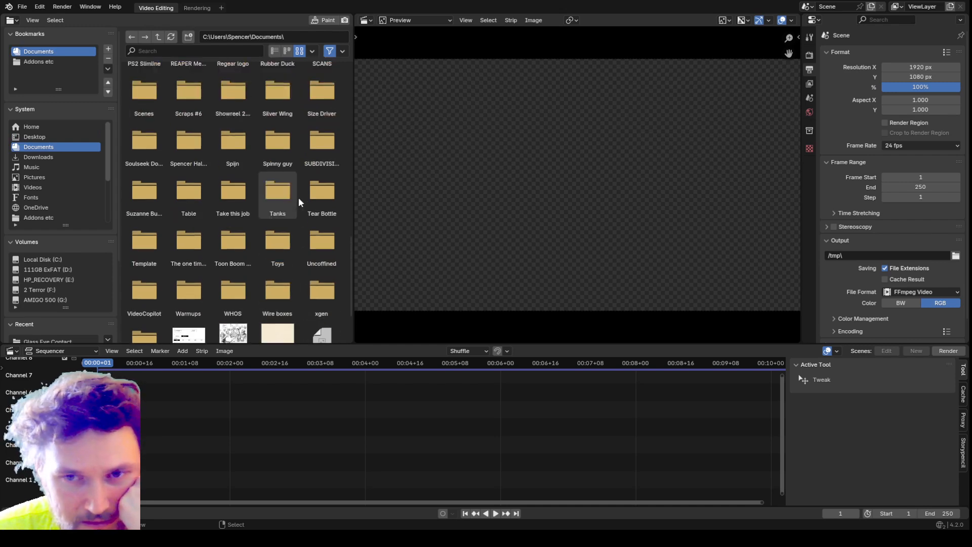
left_click(224, 50)
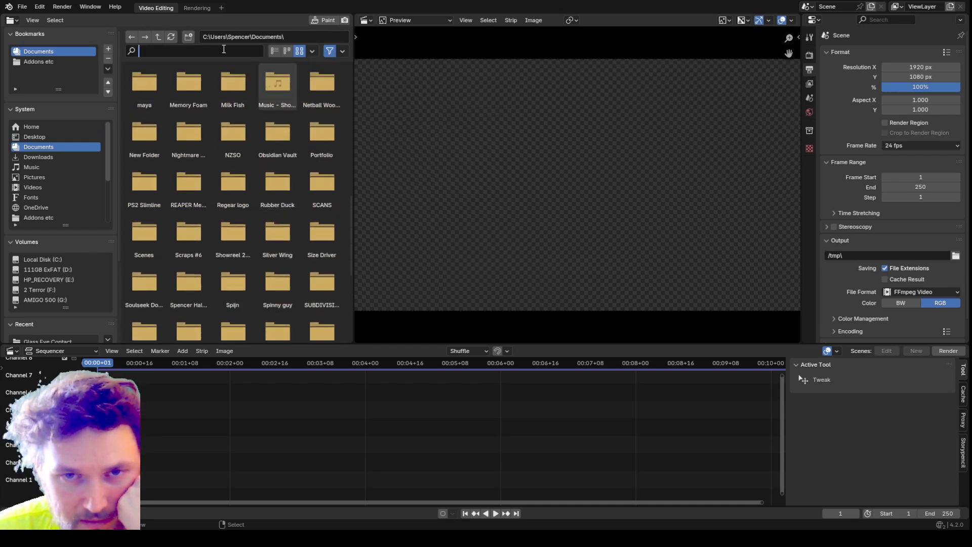
type("s")
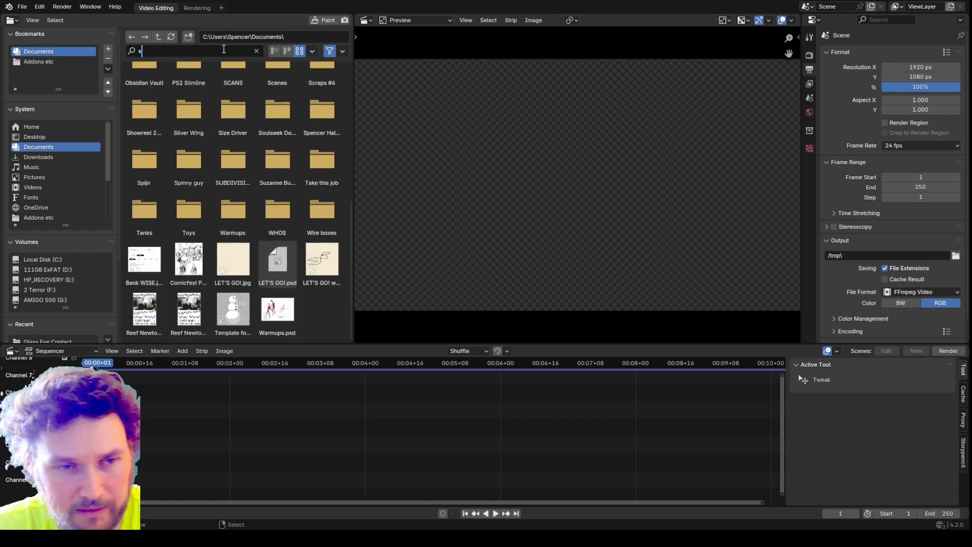
key("BackSpace")
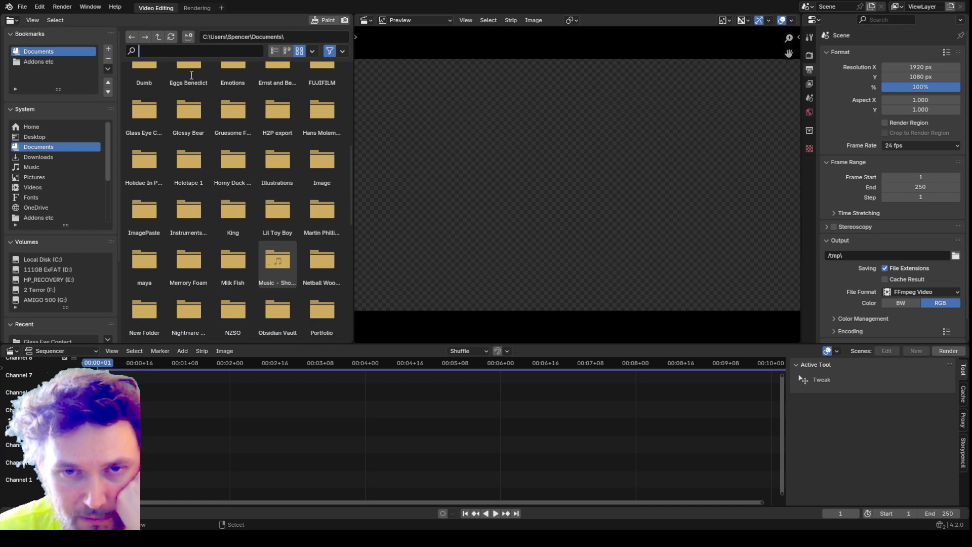
- From the Glass Eye Contact folder in Documents, add the clip Handdrawn eye test0193-0382.mp4 to the lowest channels at the timeline's start
scroll(203, 96, "up", 4)
scroll(211, 112, "up", 4)
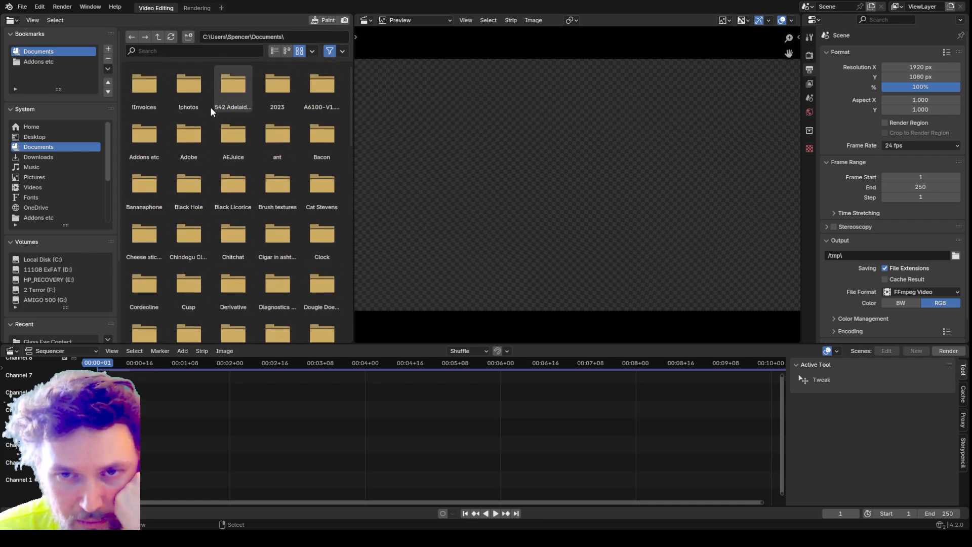
scroll(258, 134, "down", 10)
scroll(259, 138, "down", 4)
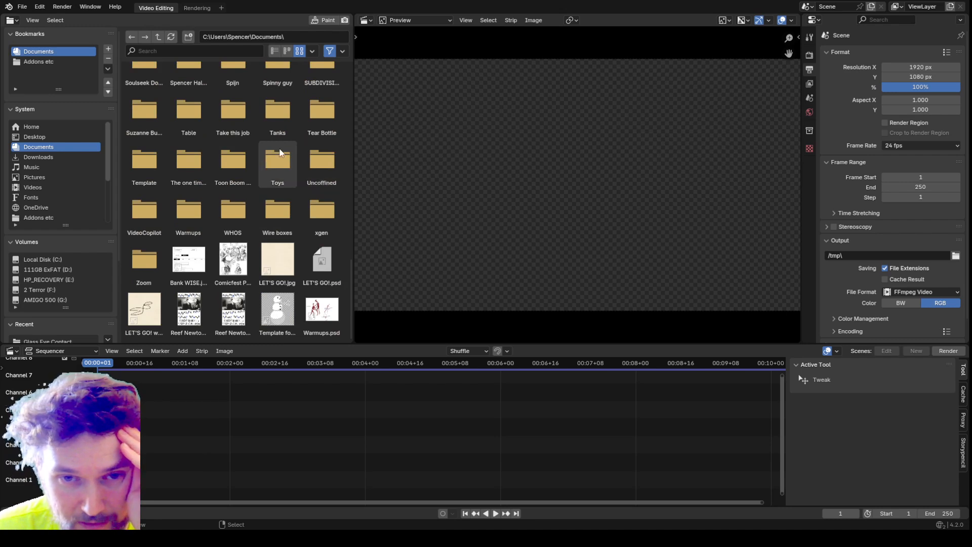
scroll(282, 159, "up", 4)
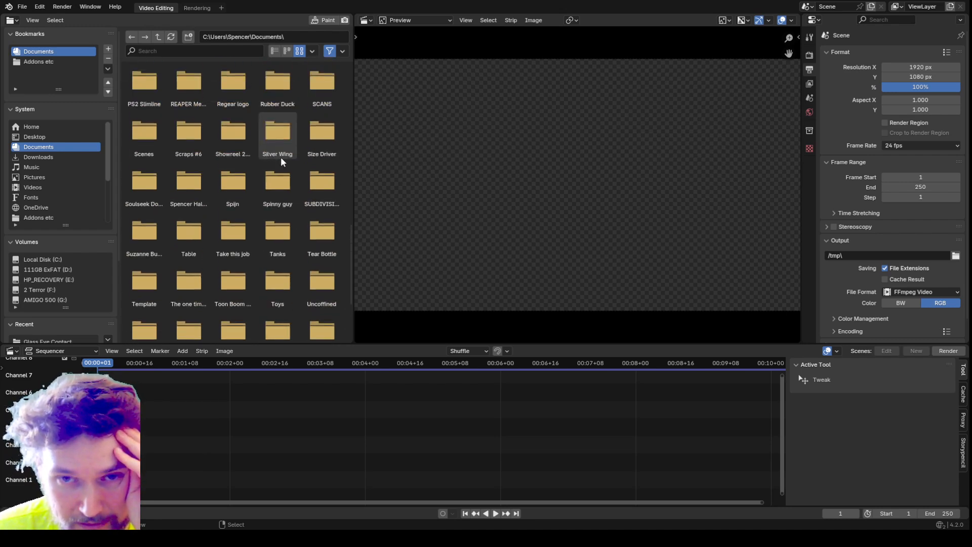
scroll(282, 159, "up", 2)
scroll(281, 159, "up", 3)
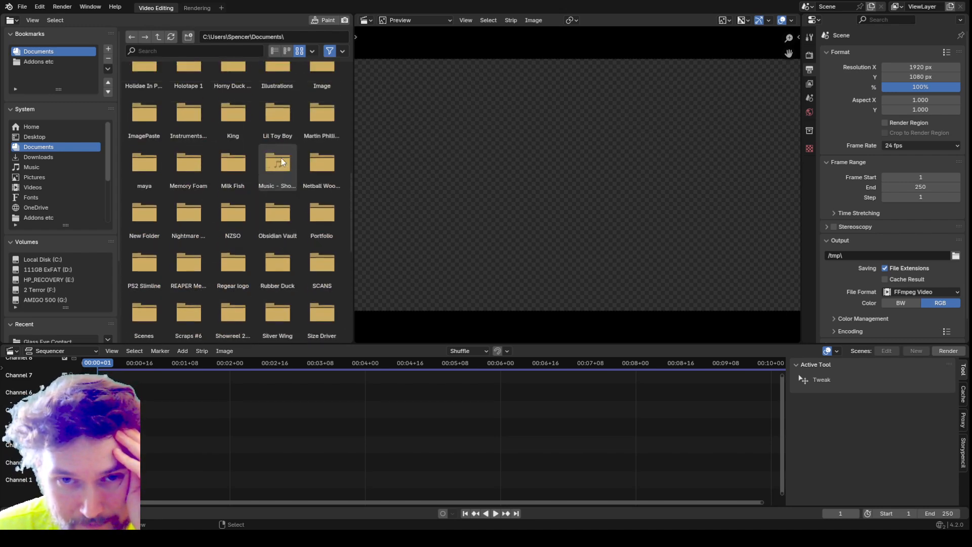
scroll(282, 161, "up", 1)
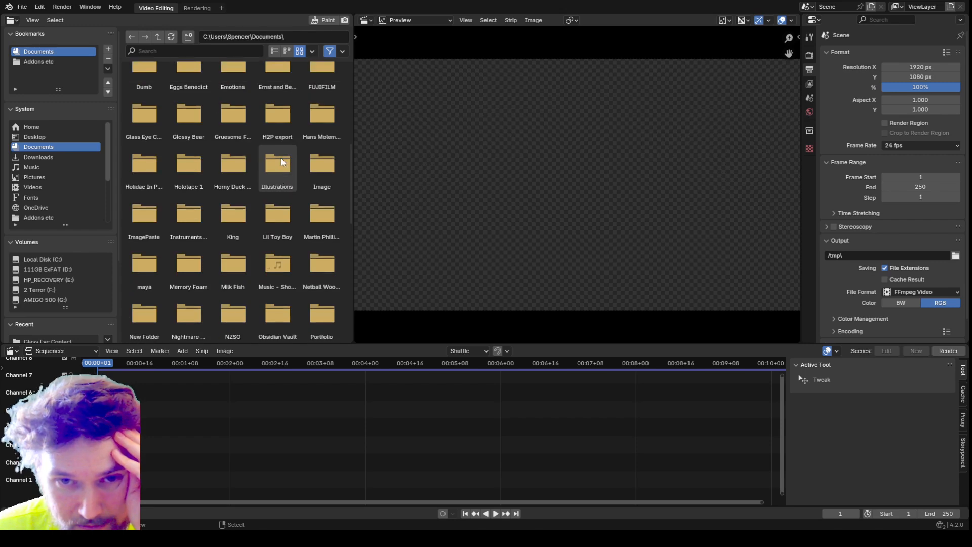
double_click(145, 114)
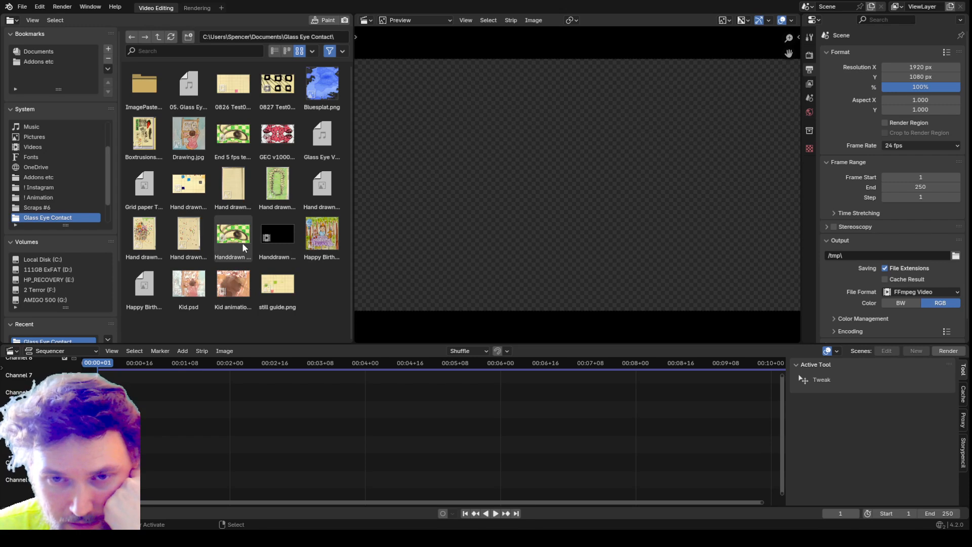
left_click(242, 243)
left_click_drag(242, 243, 98, 467)
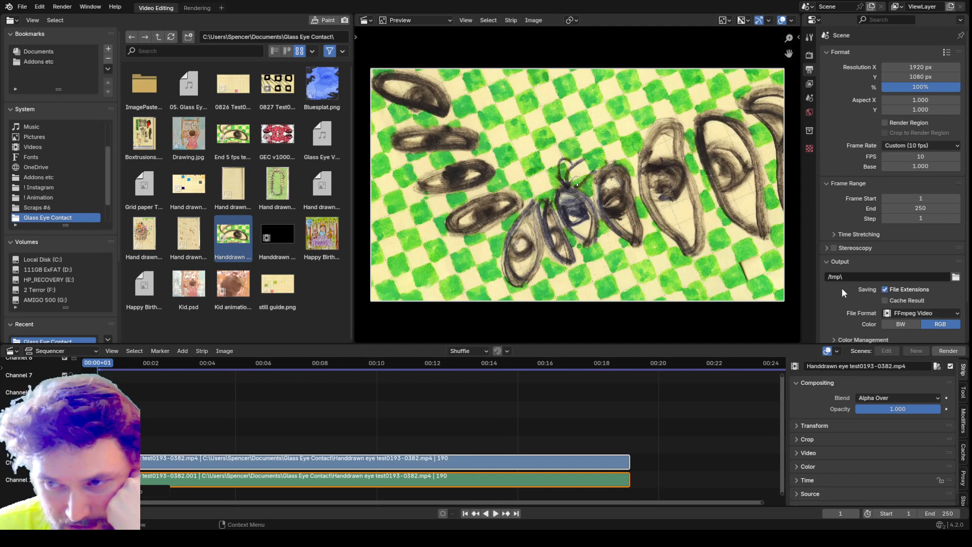
- Expand the Encoding settings for the scene's FFmpeg Video output
scroll(876, 286, "down", 2)
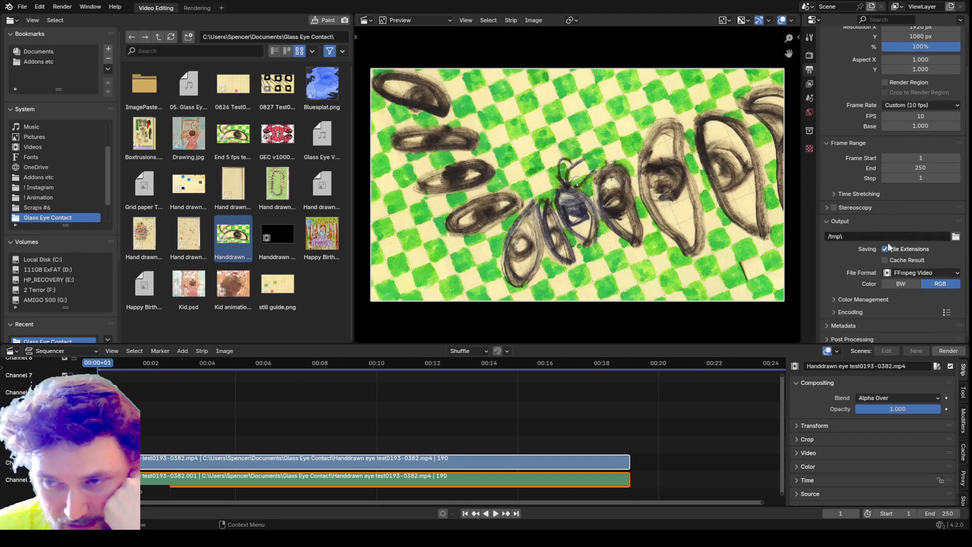
left_click(829, 222)
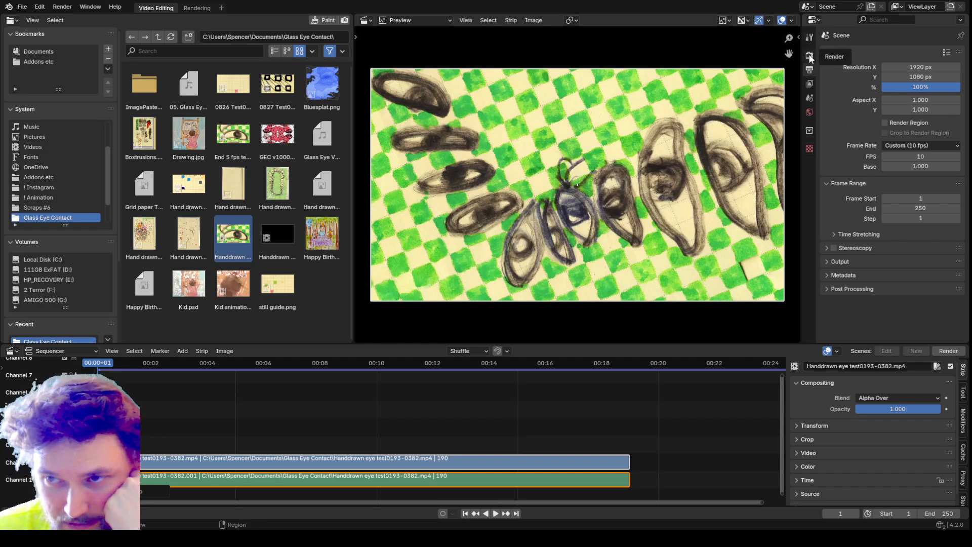
left_click(824, 260)
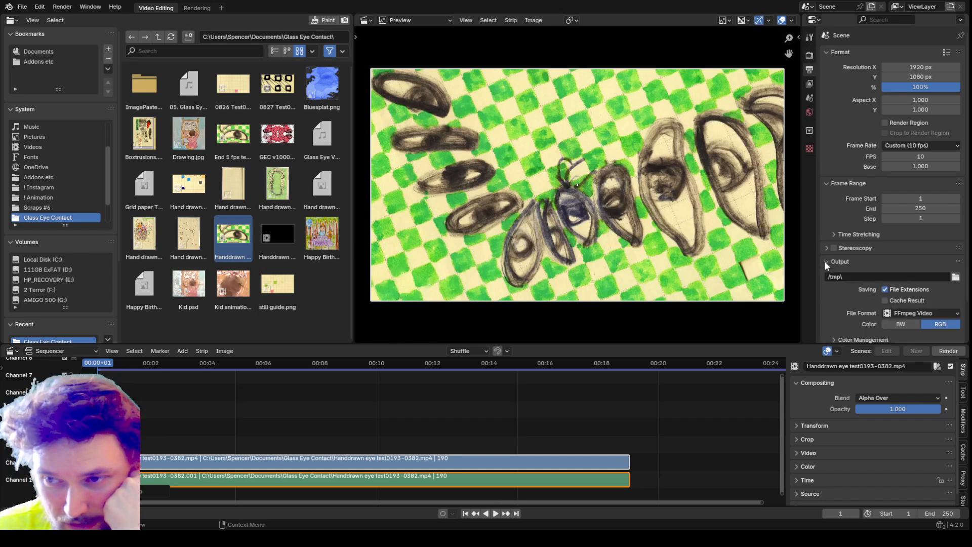
scroll(825, 260, "down", 2)
left_click(903, 269)
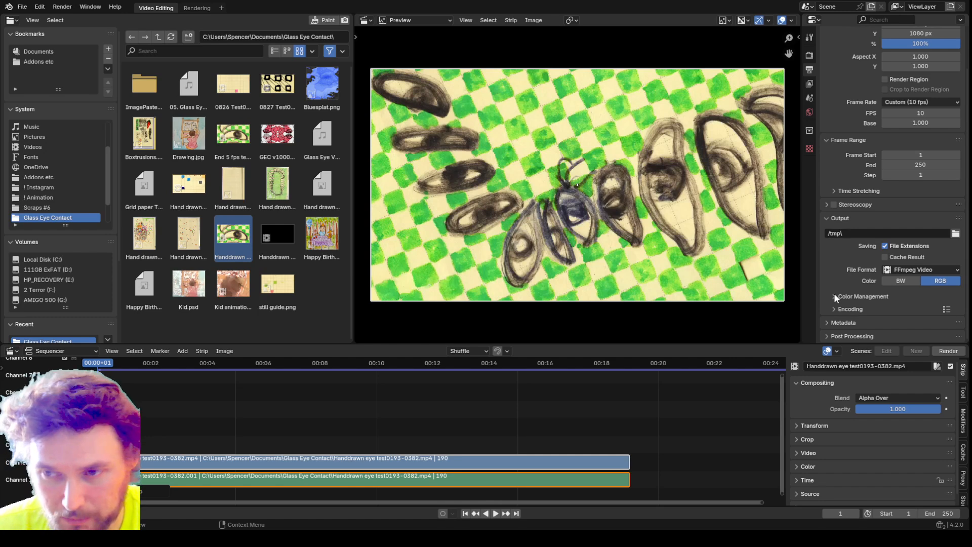
left_click(834, 309)
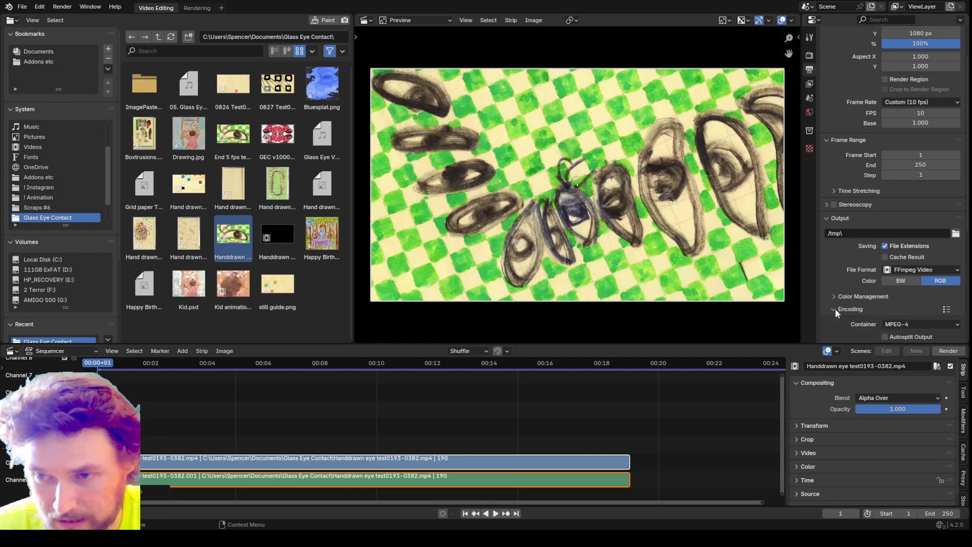
- Choose MPEG-4 as the encoding container for the FFmpeg Video output
scroll(840, 274, "down", 4)
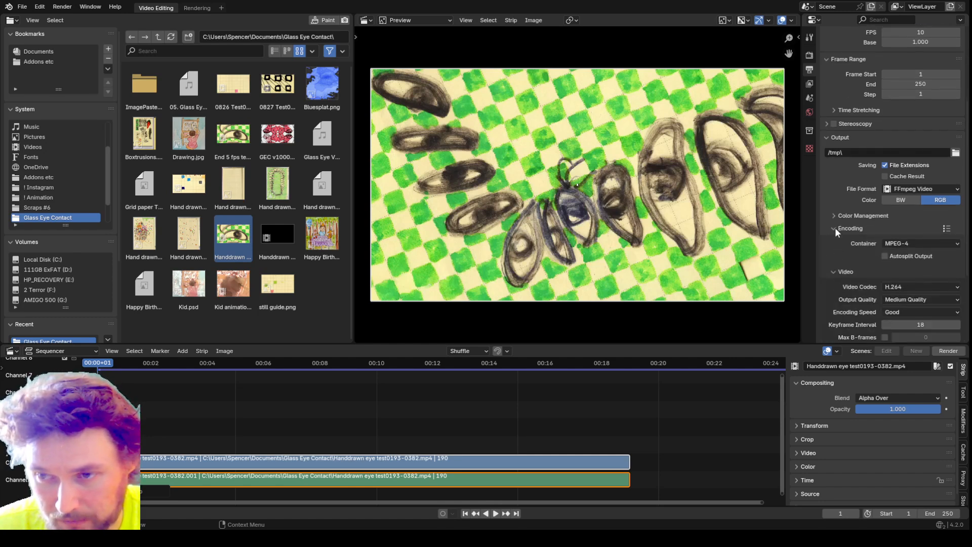
scroll(832, 213, "down", 1)
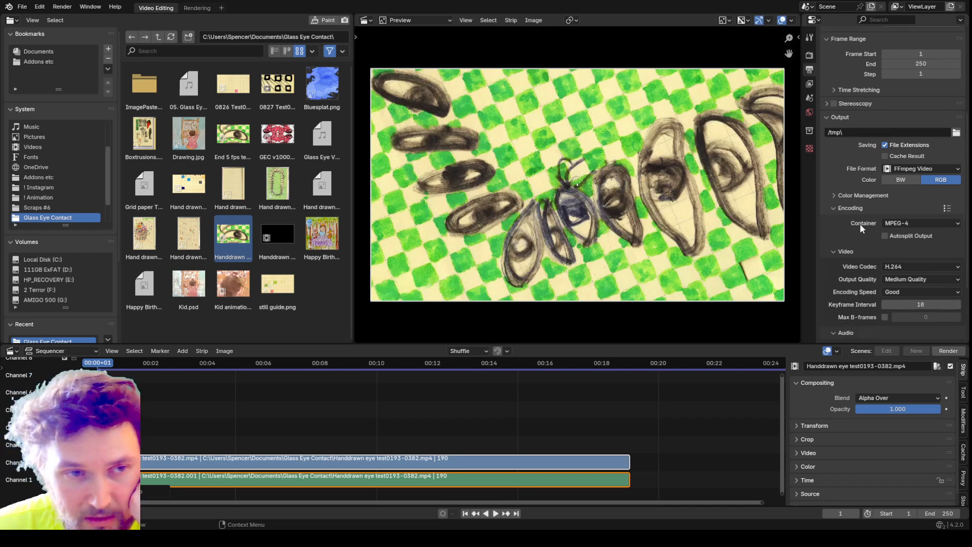
left_click(911, 224)
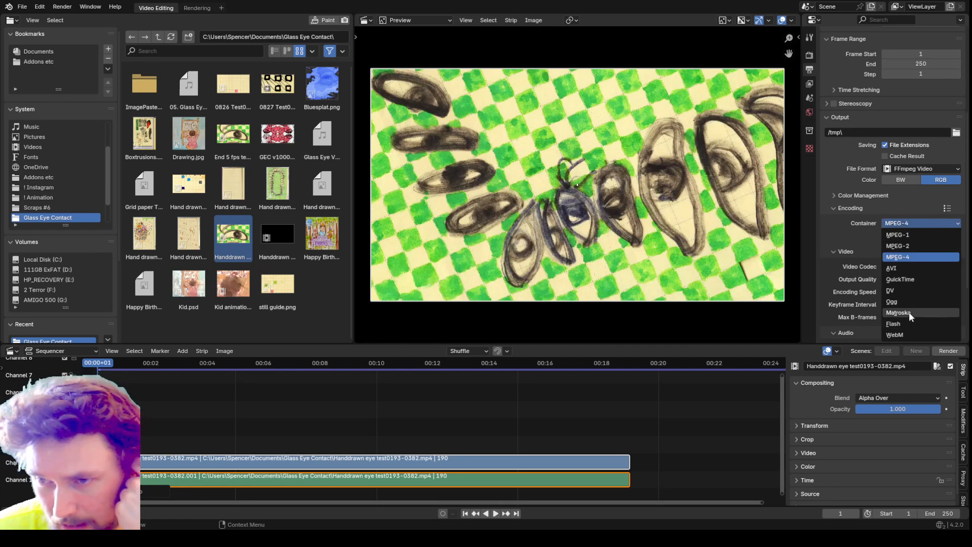
left_click(893, 260)
- Review the output's encoding settings, including the video codec, output quality, encoding speed and audio codec
scroll(865, 253, "down", 2)
scroll(872, 273, "down", 1)
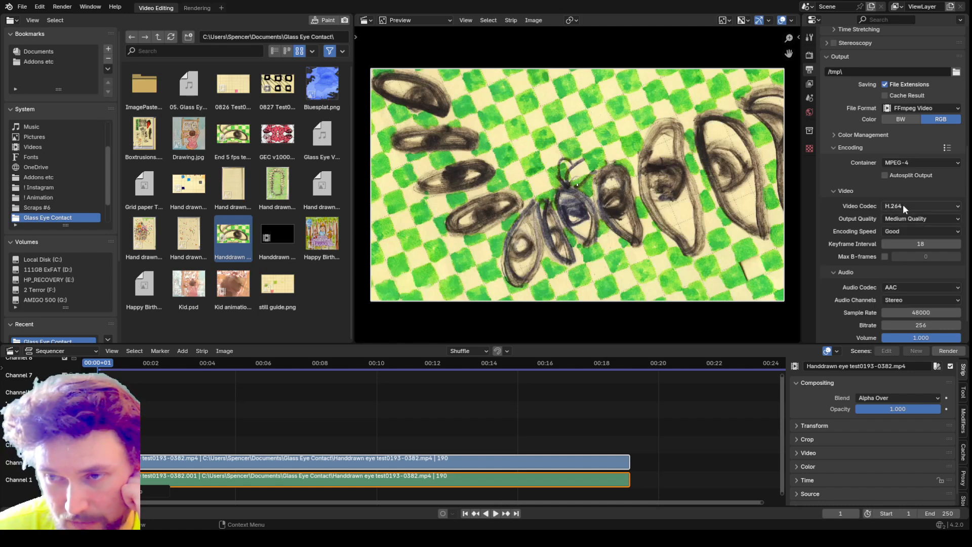
scroll(901, 207, "up", 3)
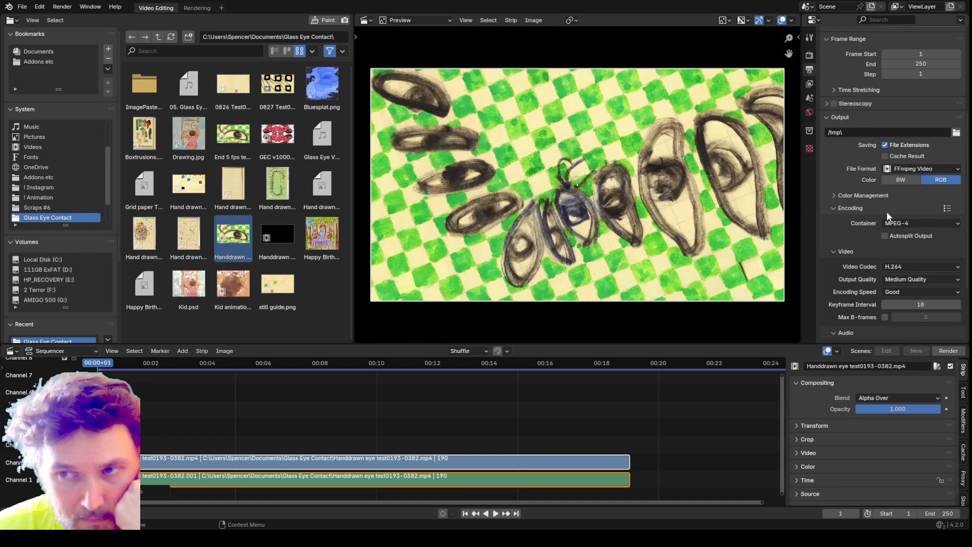
scroll(887, 214, "up", 4)
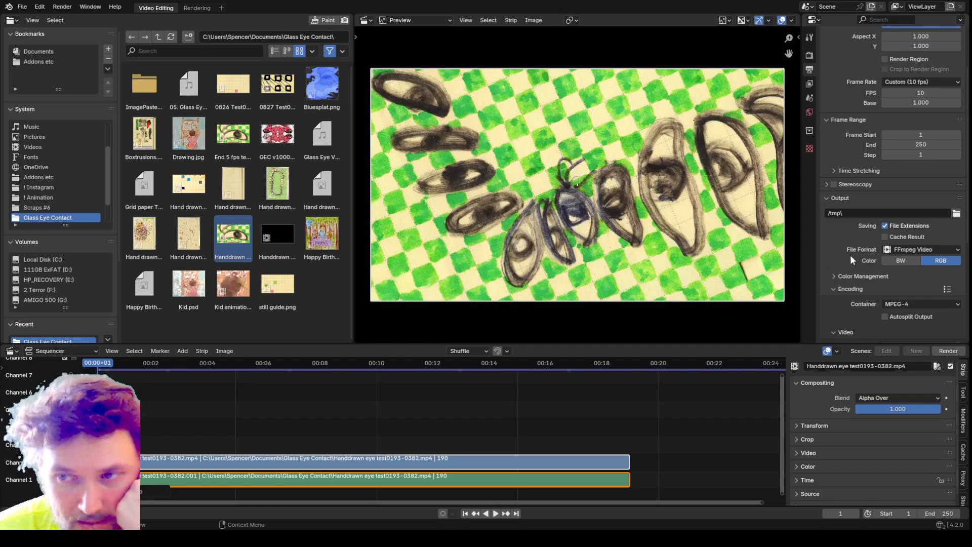
scroll(862, 263, "down", 3)
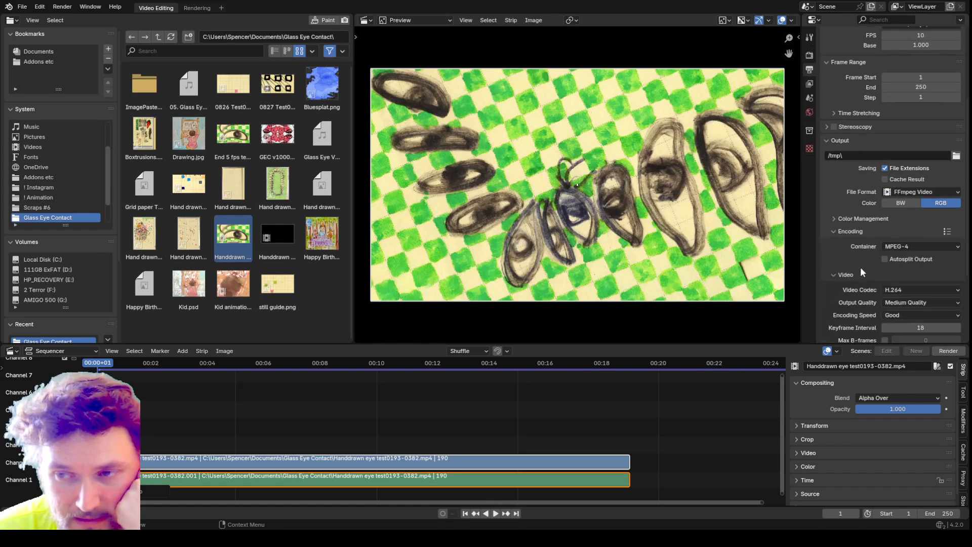
scroll(861, 272, "down", 6)
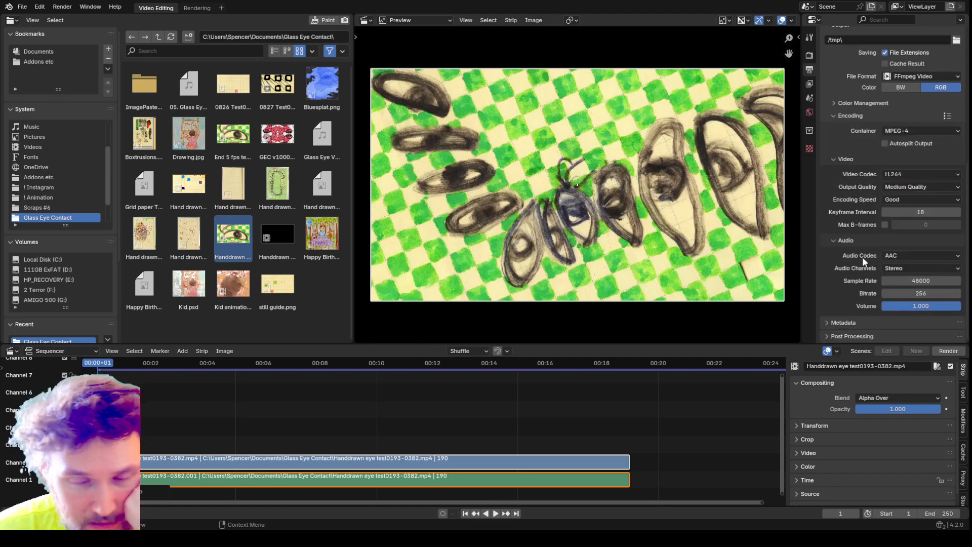
scroll(859, 216, "up", 5)
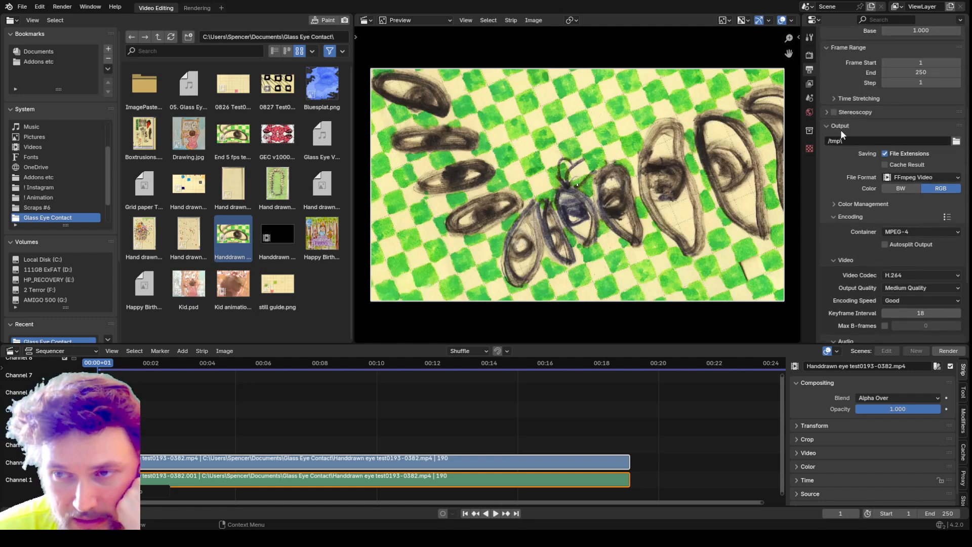
- Set the render output path to a file named Video render in the Video Output folder
left_click(841, 126)
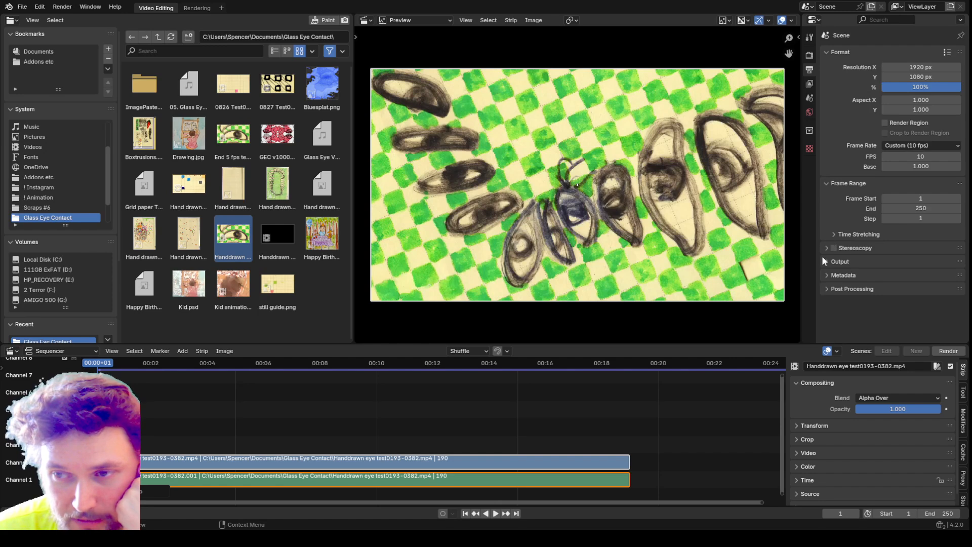
left_click(828, 260)
scroll(881, 252, "down", 2)
left_click(849, 235)
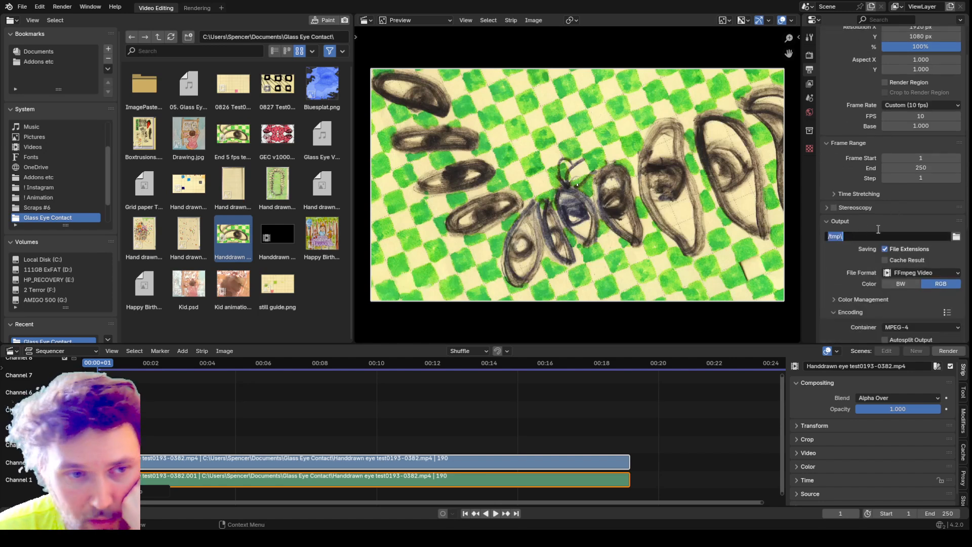
left_click(920, 234)
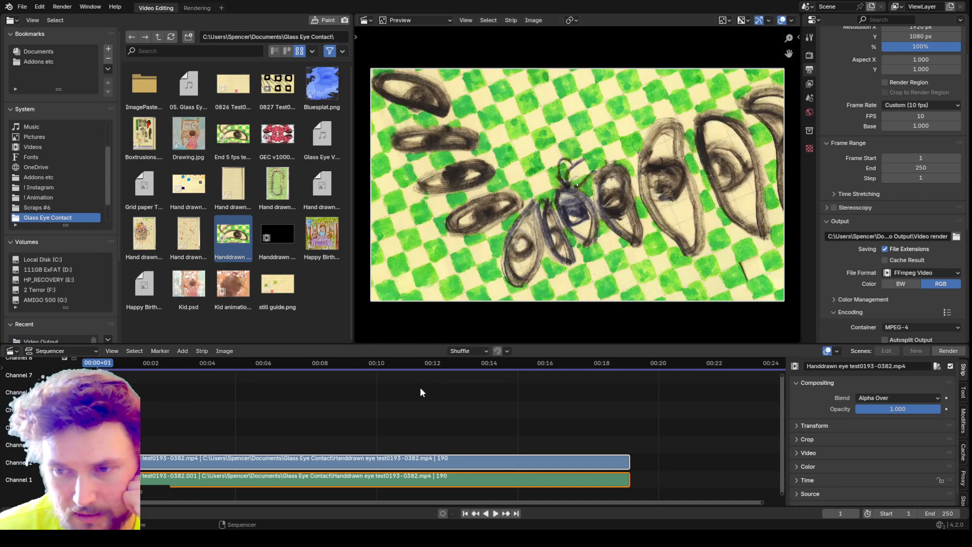
- Fit the strips in the timeline and set the scene's frame rate to 25 fps
key("Home")
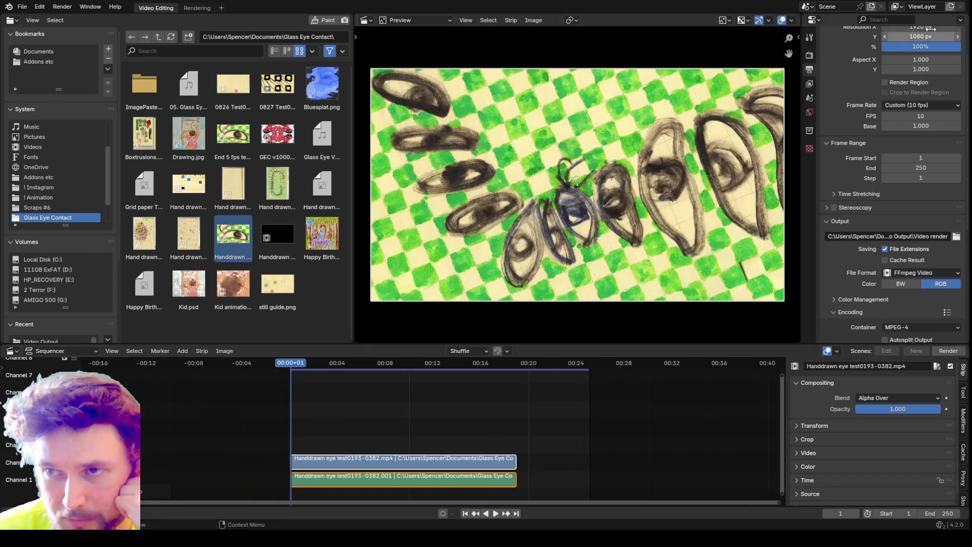
left_click_drag(709, 529, 709, 524)
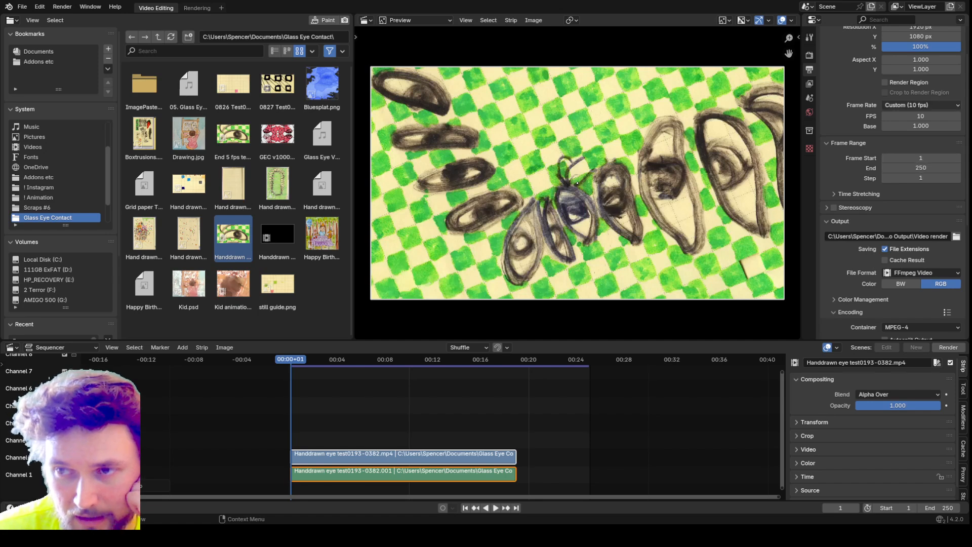
left_click(912, 105)
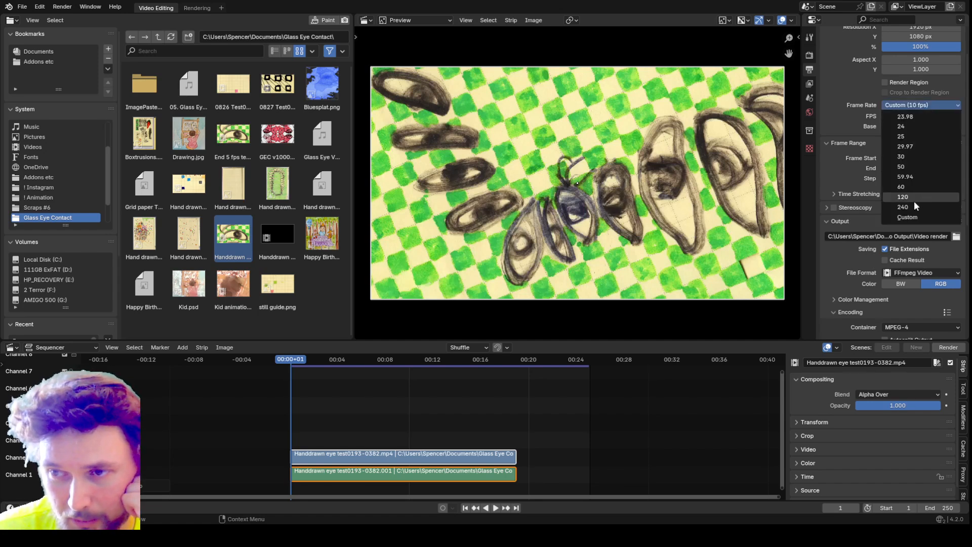
left_click(911, 137)
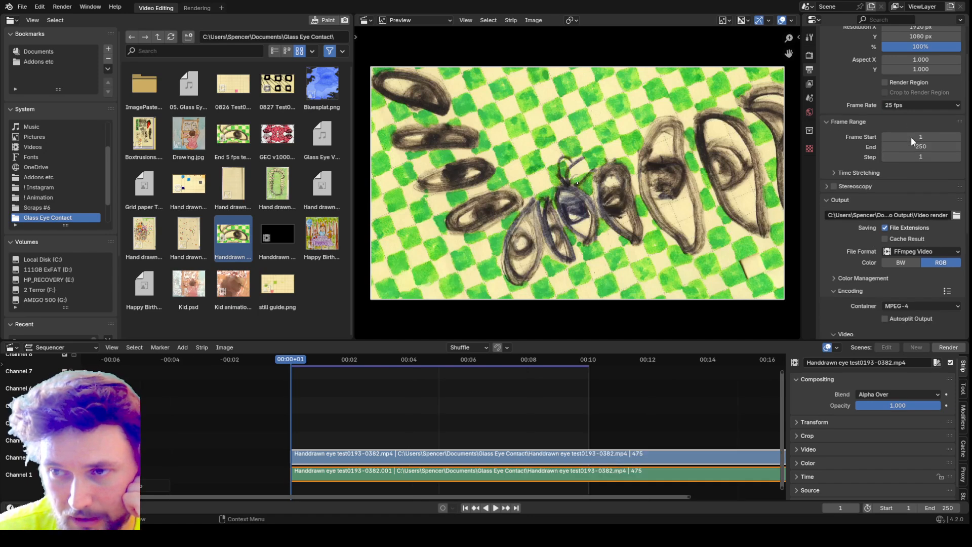
- Extend the scene's end frame to 644, past the end of the imported clip
scroll(599, 412, "down", 5)
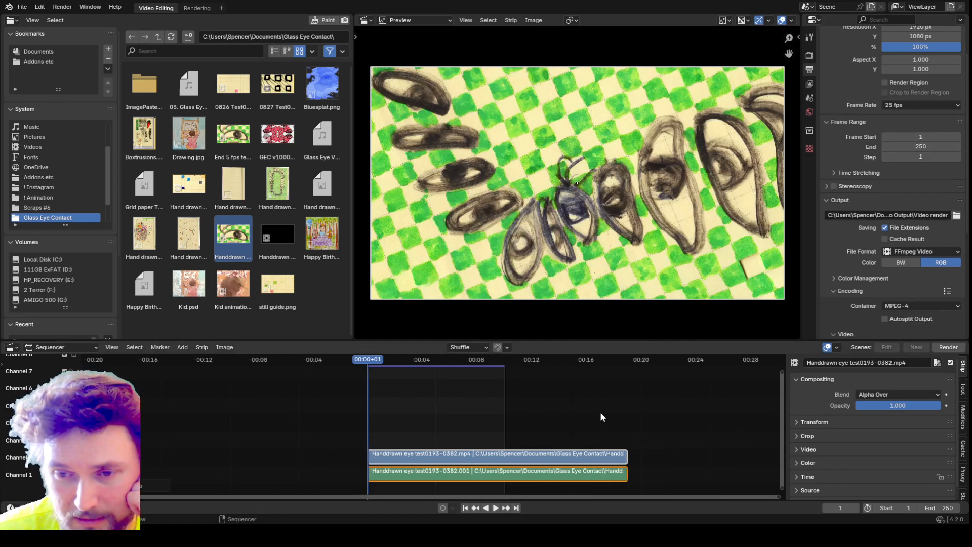
left_click_drag(935, 509, 967, 509)
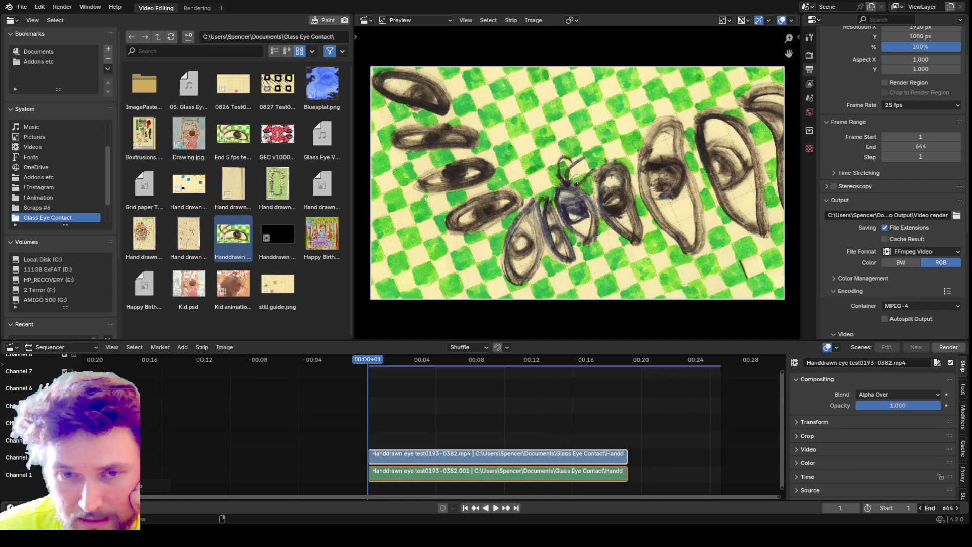
scroll(387, 420, "down", 1)
scroll(385, 420, "up", 3)
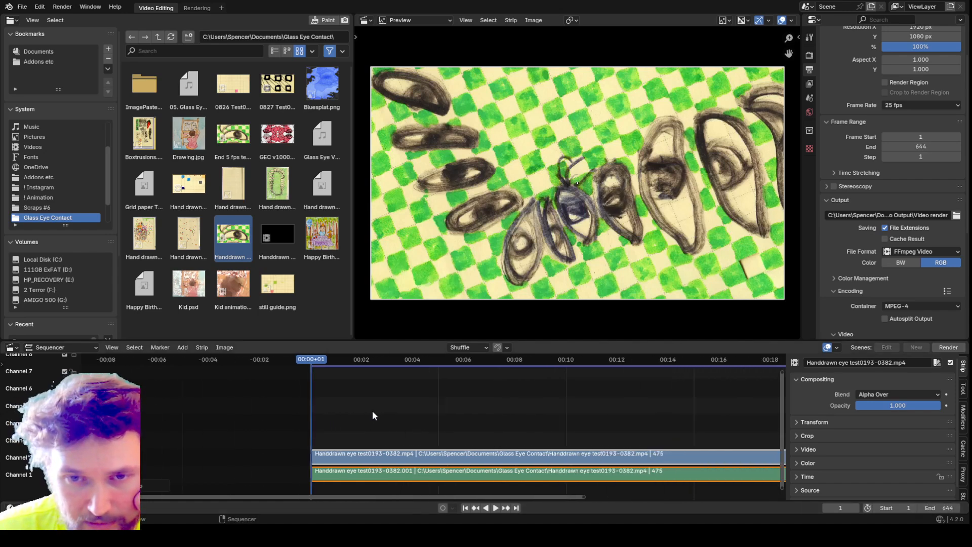
middle_click_drag(448, 427, 295, 413)
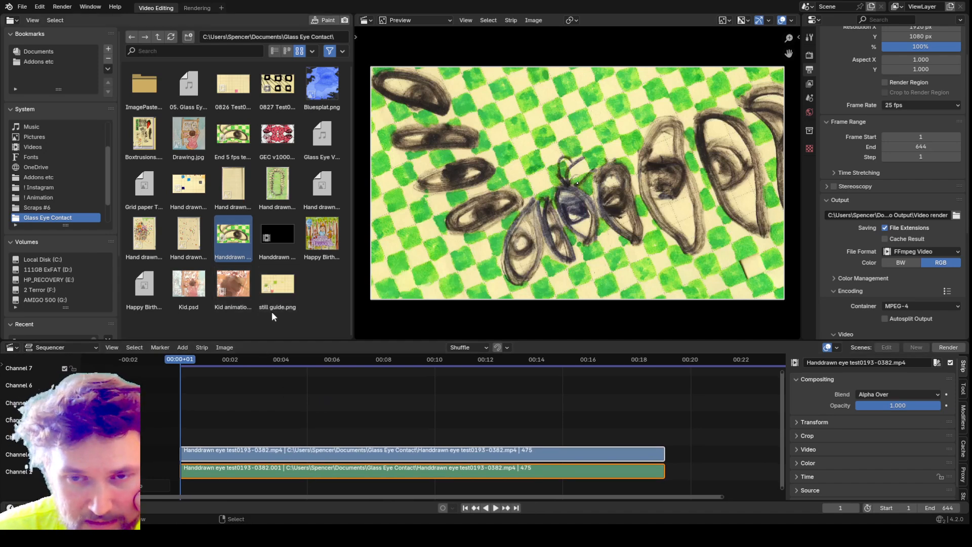
- Enlarge the sequencer area upward and shrink the image inside the preview so the whole frame fits
left_click_drag(737, 339, 737, 315)
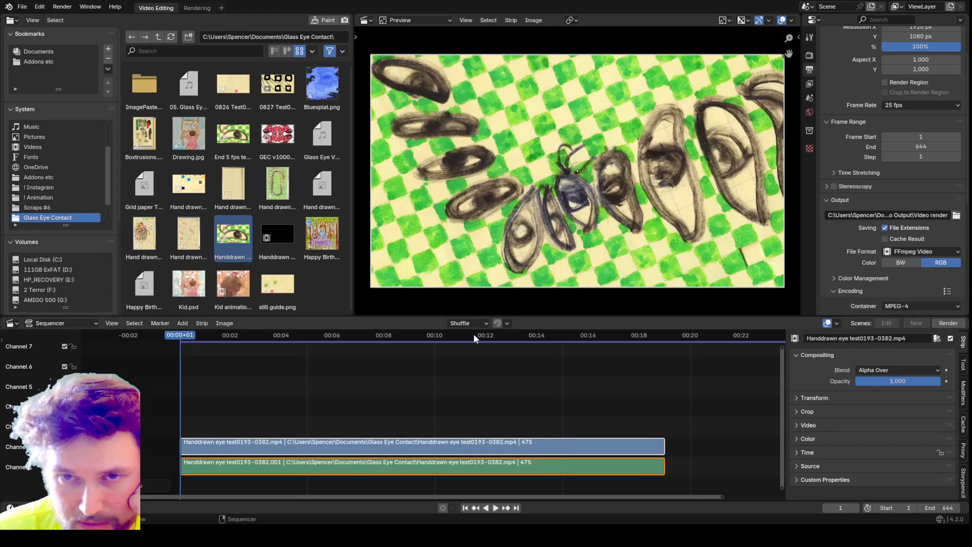
scroll(519, 293, "down", 1)
scroll(521, 291, "down", 2)
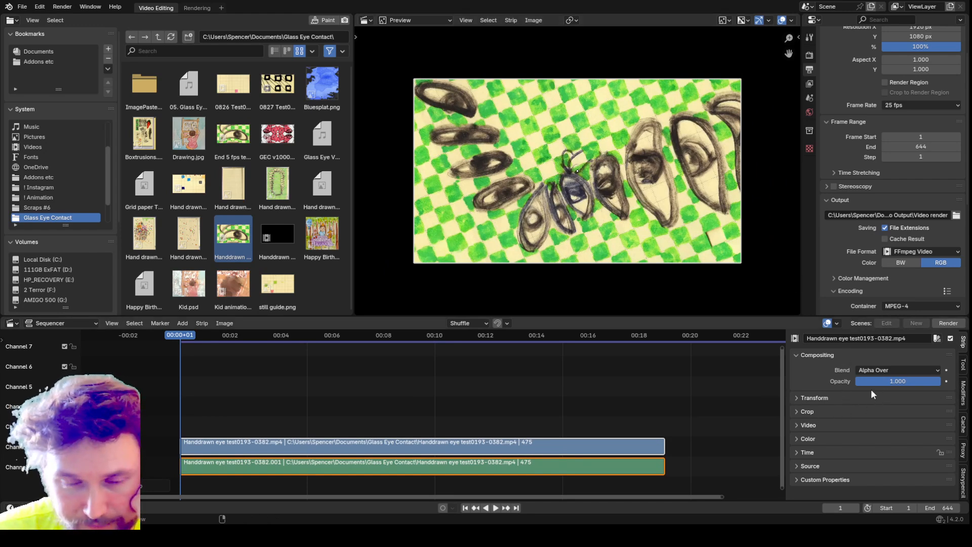
- Add the image still guide.png on channel 3 near the timeline's start and lengthen its strip to end at about 4 seconds
left_click(280, 289)
left_click_drag(280, 289, 200, 426)
scroll(195, 416, "up", 1)
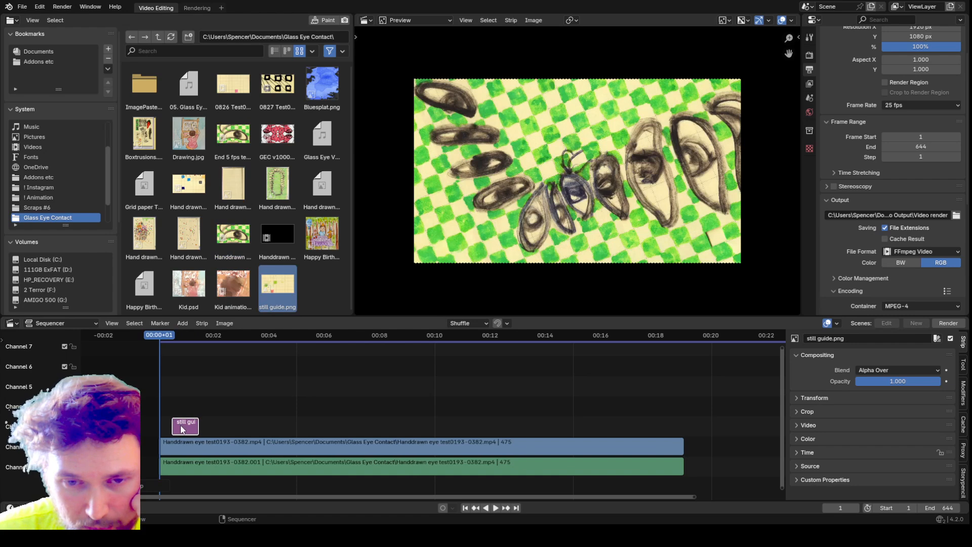
left_click_drag(201, 423, 268, 431)
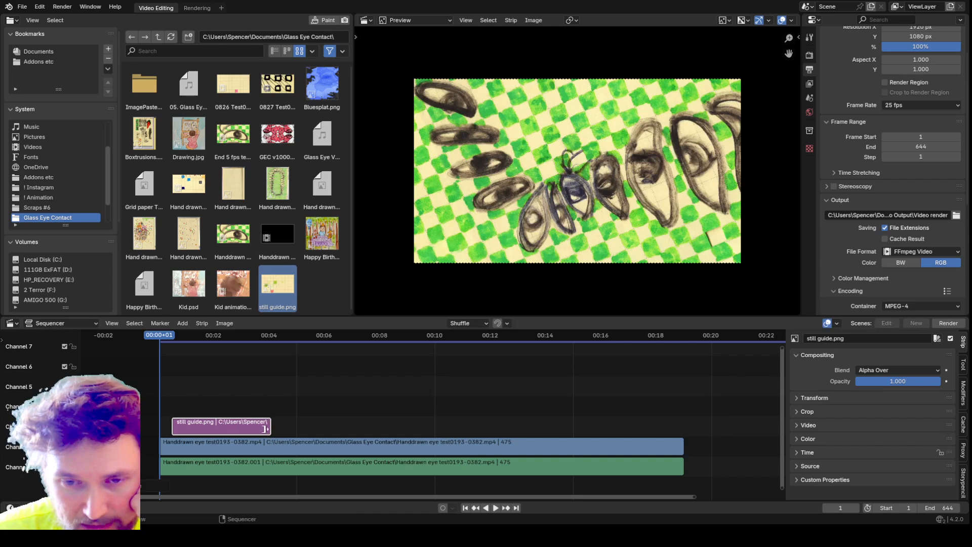
- Move the playhead to about 00:02+17 within the still guide.png strip and check the whole image in the preview
left_click_drag(173, 335, 258, 361)
left_click_drag(262, 363, 232, 361)
scroll(542, 237, "up", 1)
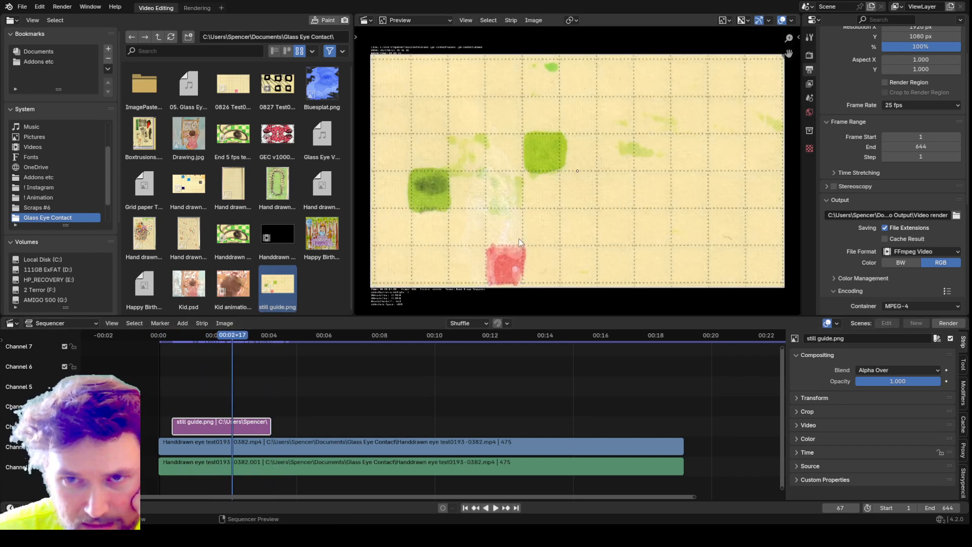
scroll(473, 235, "down", 2)
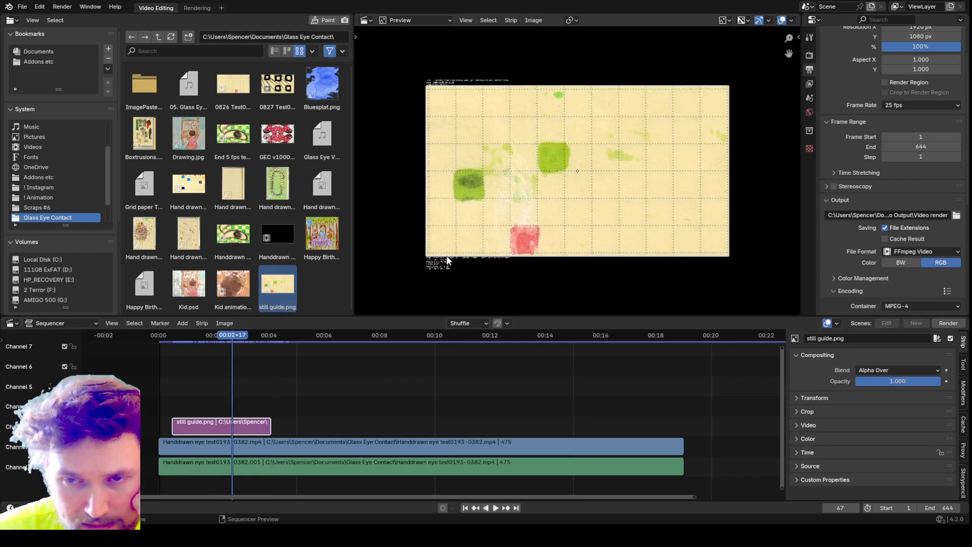
scroll(423, 255, "down", 1)
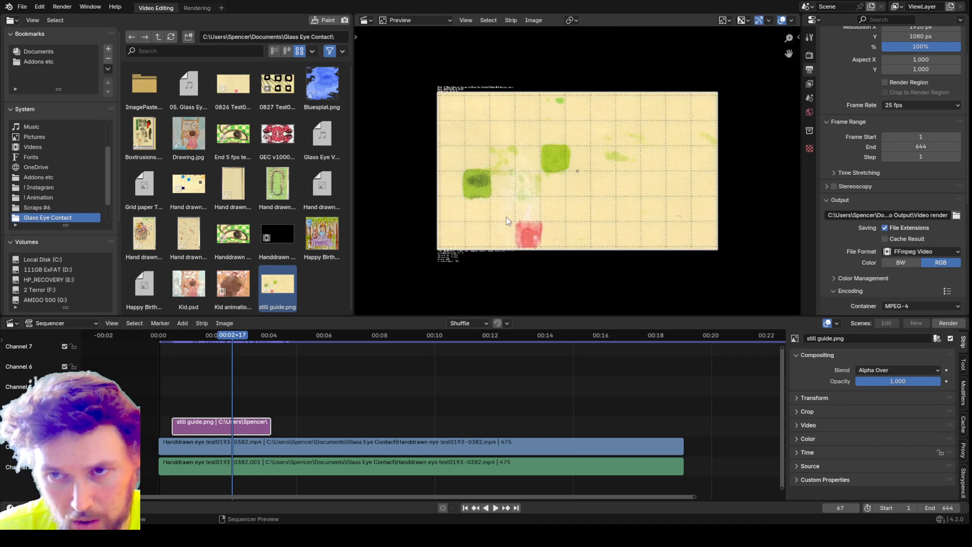
key("t")
key("t")
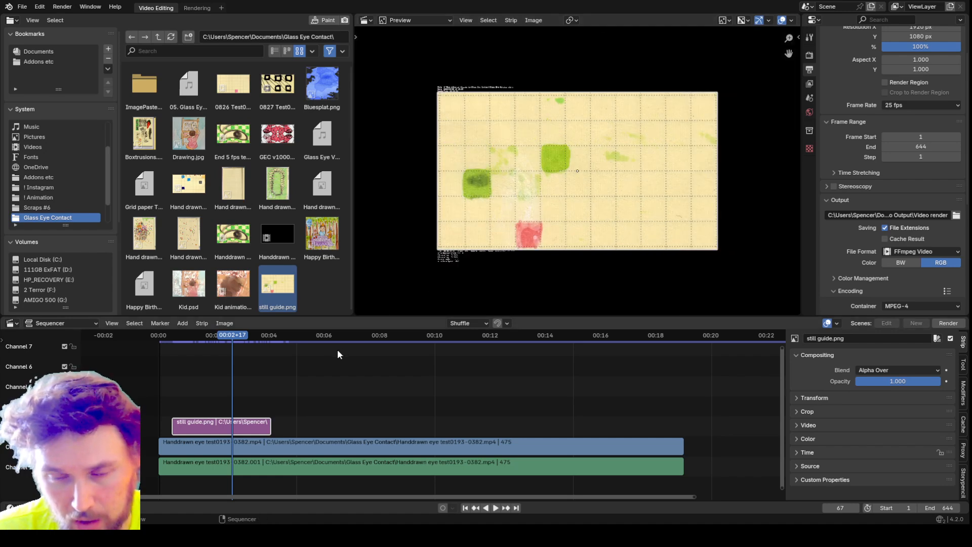
- Scrub through the hand-drawn clip to about 16 seconds, returning to about 00:01+08 within the still guide.png strip
mouse_move(359, 340)
left_mouse_down()
mouse_move(618, 366)
mouse_move(614, 373)
mouse_move(629, 336)
mouse_move(600, 352)
left_mouse_up()
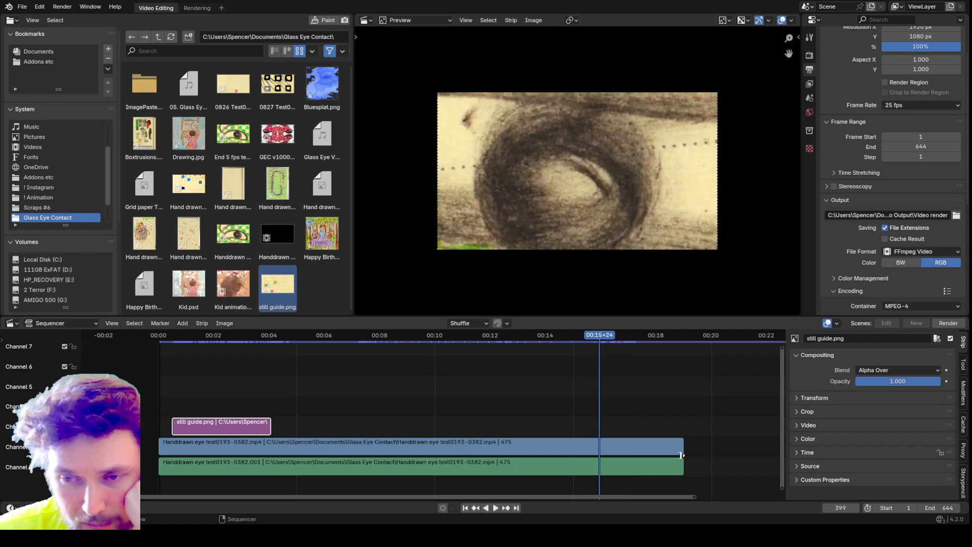
left_click(219, 345)
left_click_drag(220, 347, 195, 364)
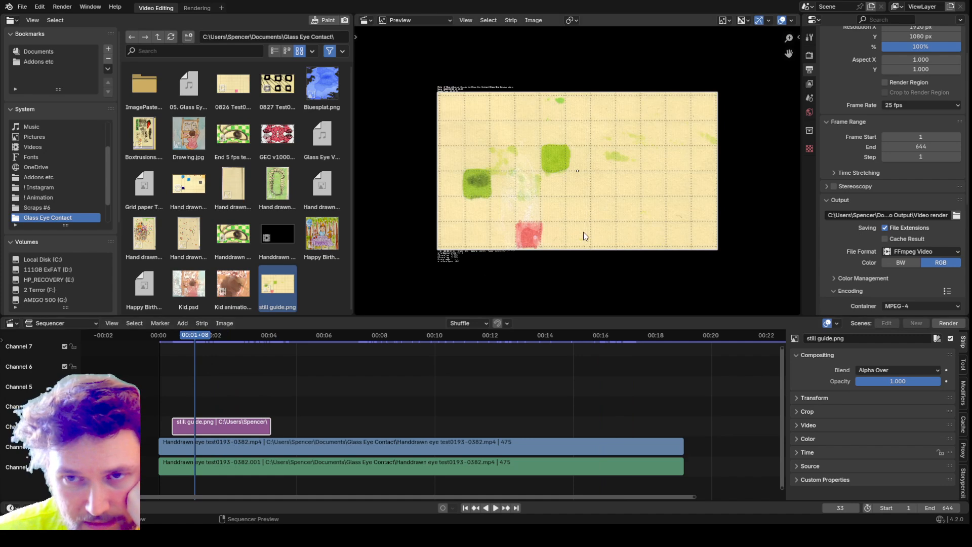
- Examine the still guide.png image and the metadata text beneath it up close in the preview
scroll(556, 234, "up", 2)
scroll(556, 234, "up", 4)
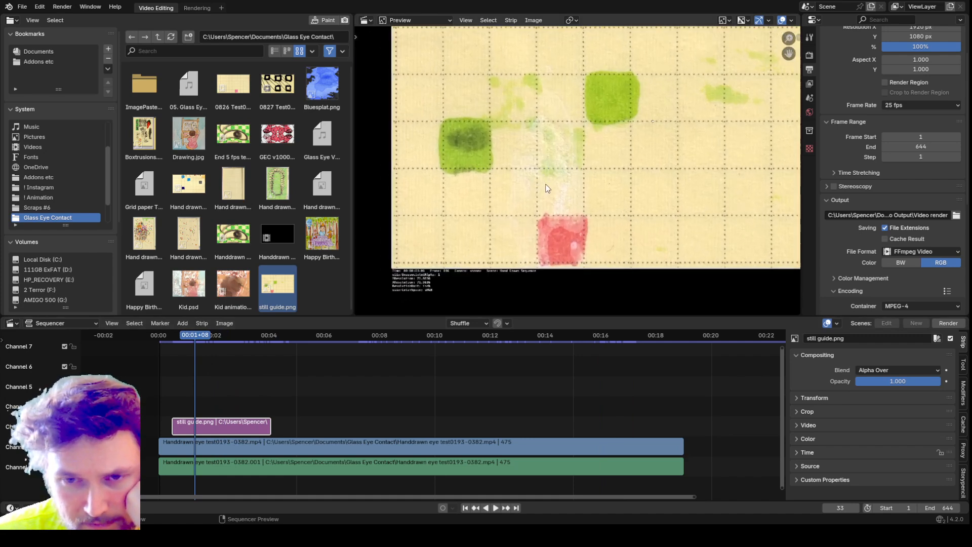
scroll(460, 248, "down", 5)
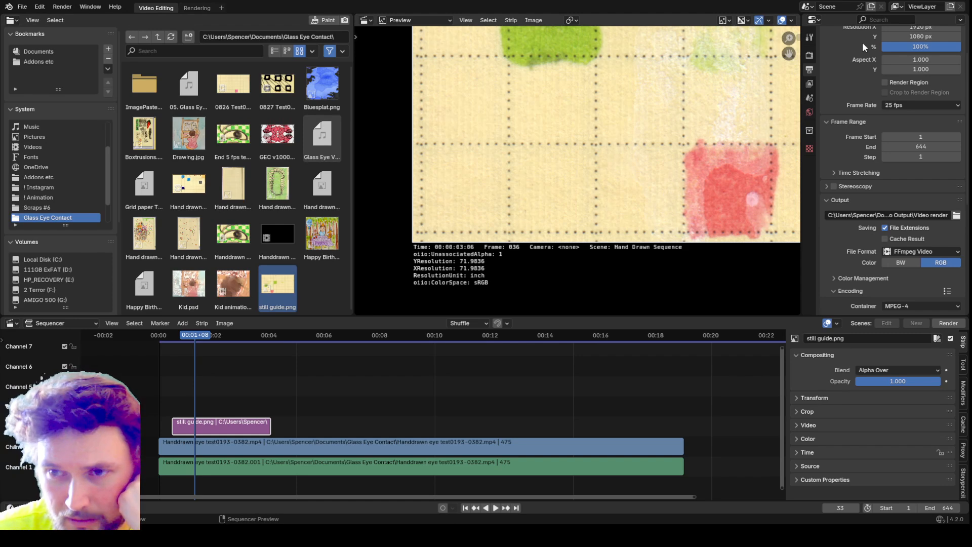
scroll(550, 208, "down", 3)
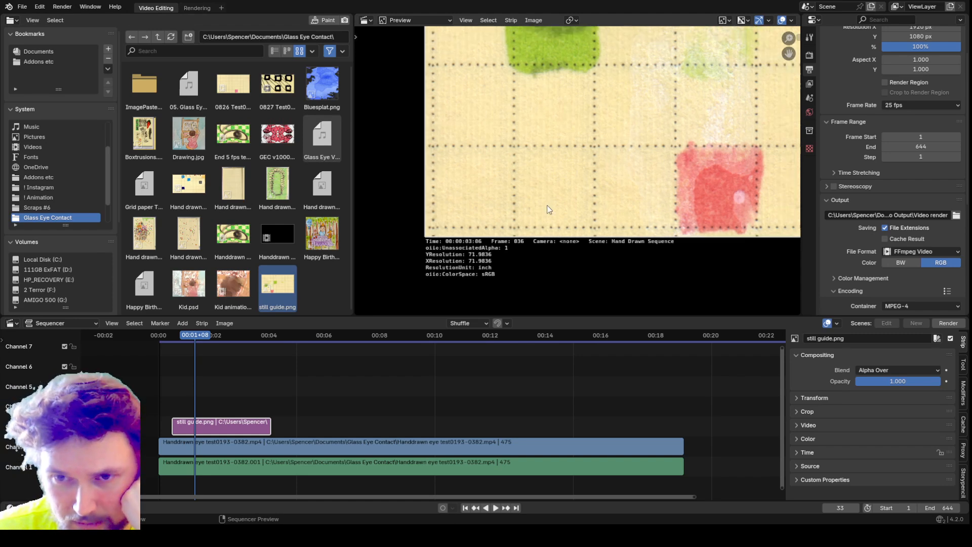
middle_click_drag(527, 211, 489, 240)
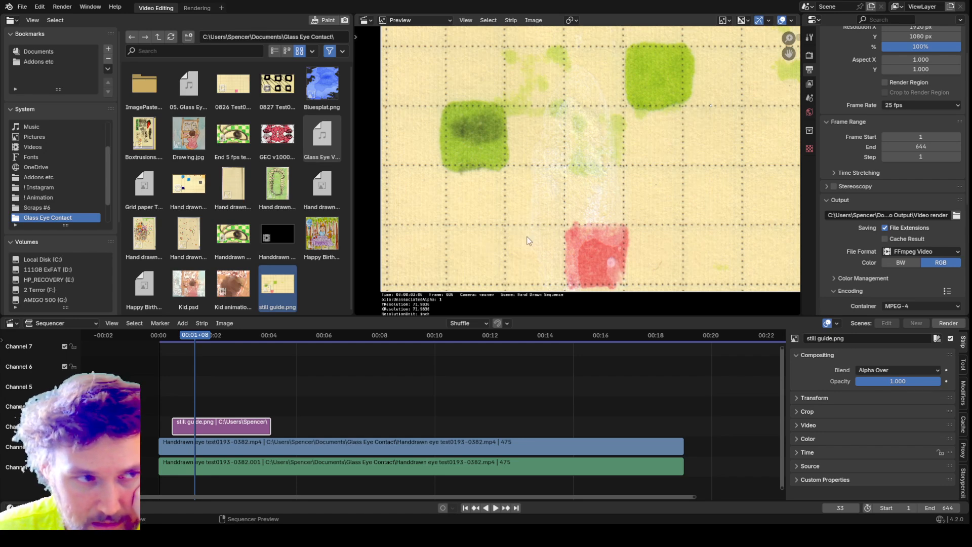
scroll(538, 223, "down", 1)
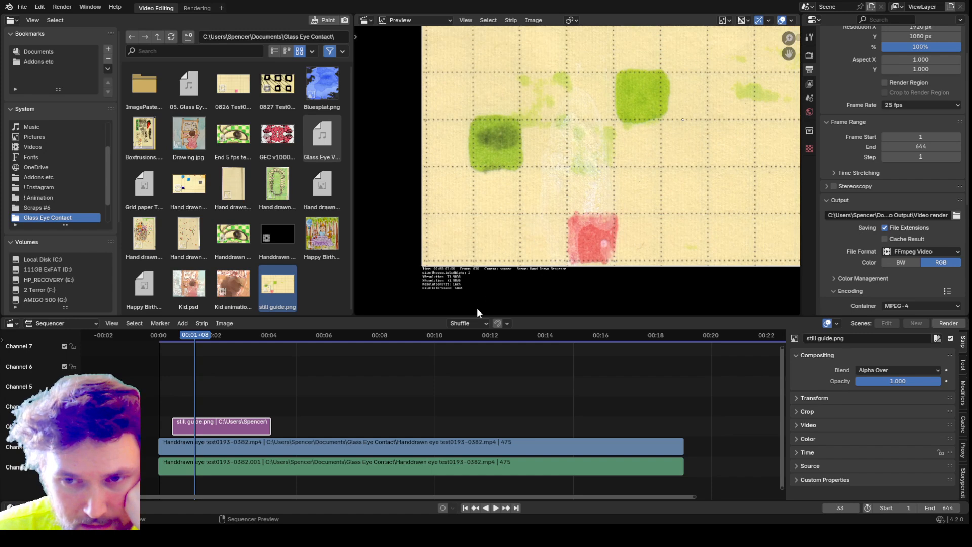
- Enlarge the preview area's height and browse to the Cusp folder inside Documents
left_click_drag(476, 317, 456, 351)
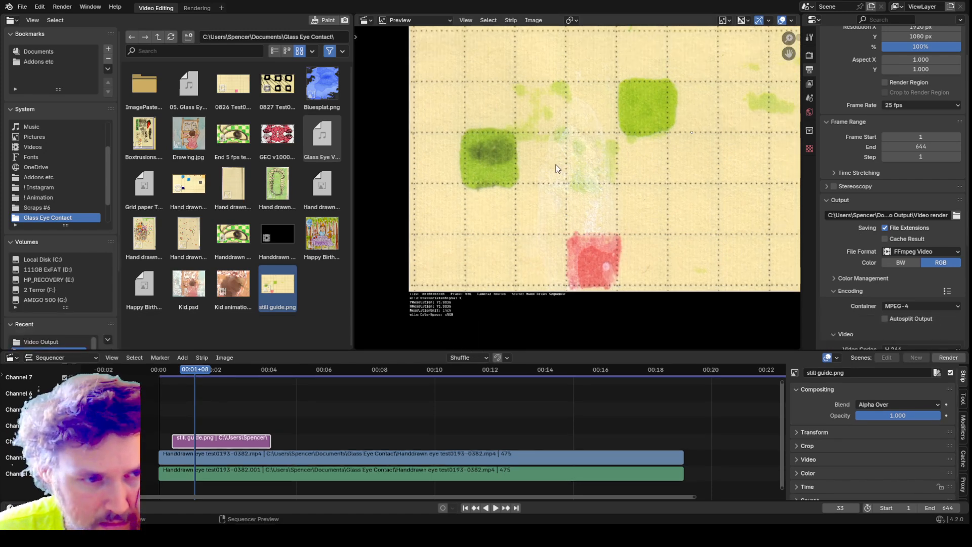
middle_click_drag(571, 140, 534, 217)
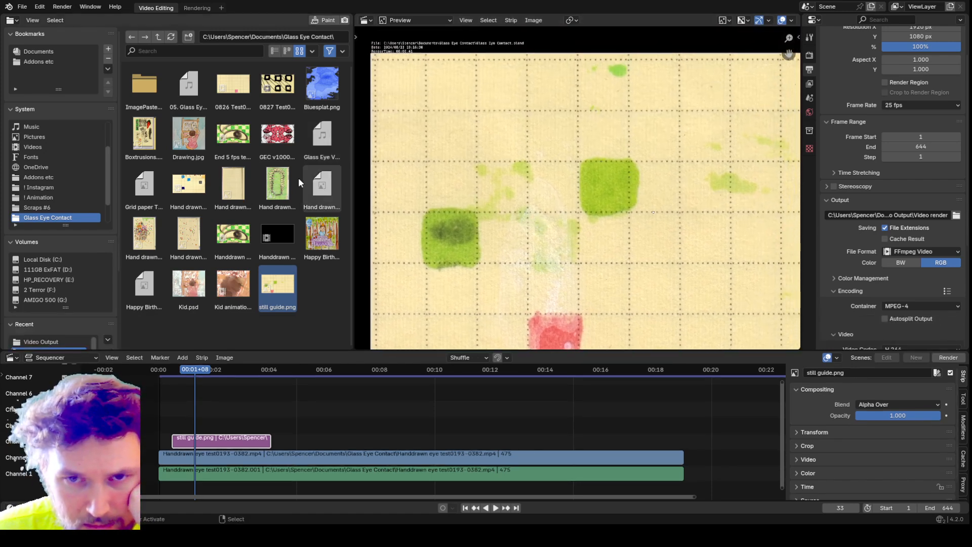
left_click(157, 38)
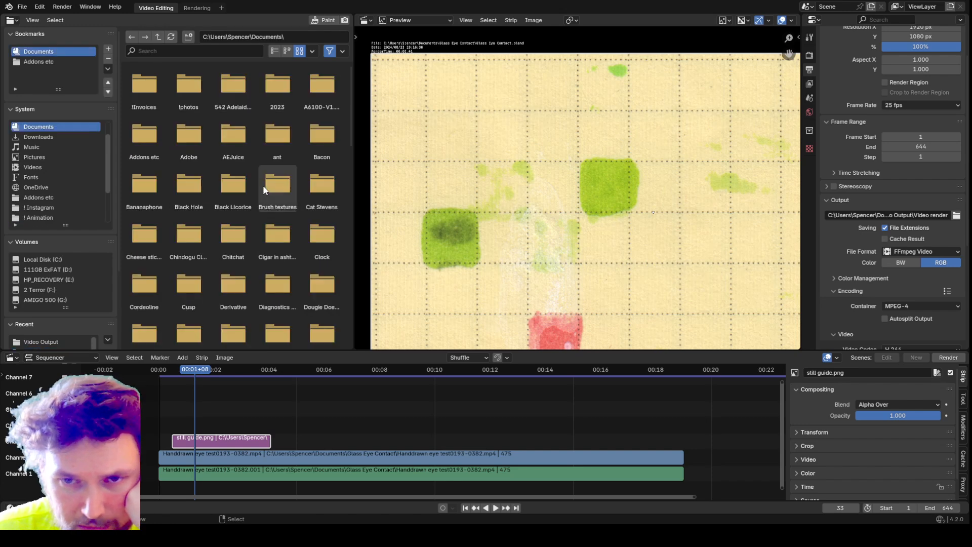
scroll(308, 202, "down", 1)
scroll(309, 202, "down", 6)
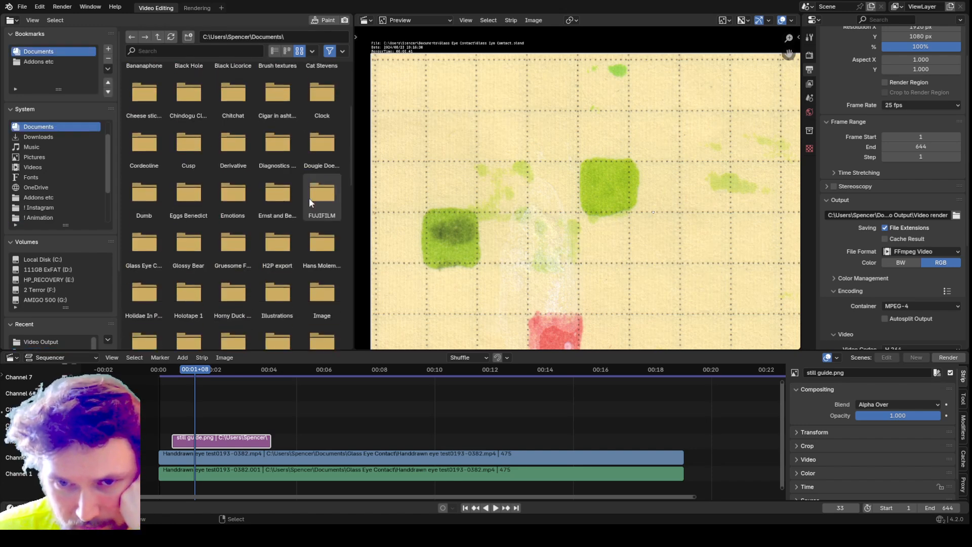
scroll(308, 213, "up", 5)
left_click(233, 50)
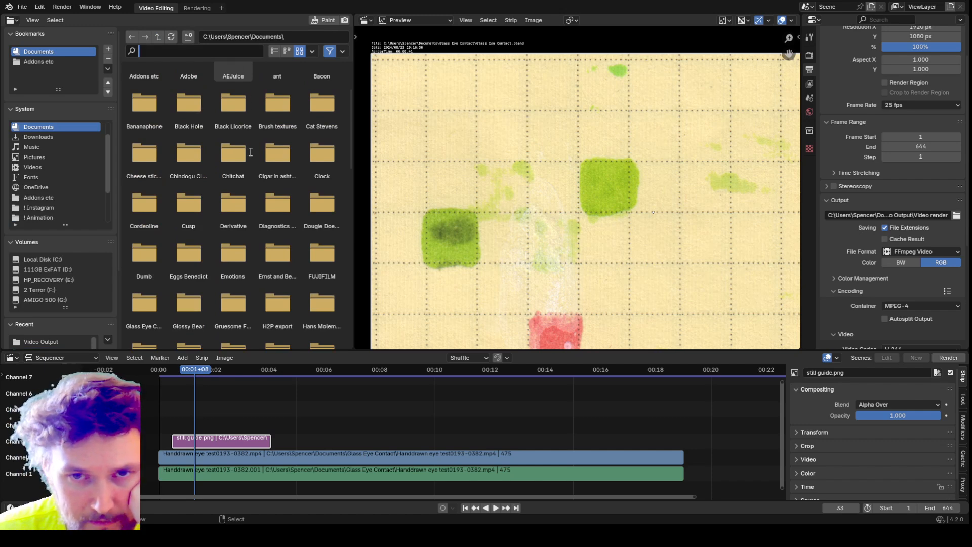
double_click(183, 211)
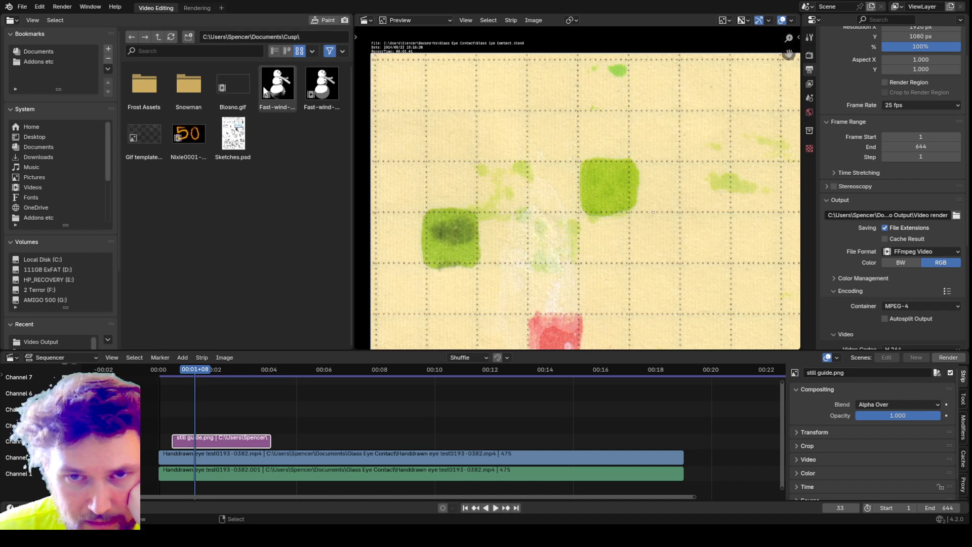
- Try adding Blosno.gif on channel 4 above the still guide.png strip, scrub to 00:13+06, and delete the strip
left_click(230, 89)
left_click_drag(249, 87, 186, 435)
left_click_drag(211, 375, 524, 372)
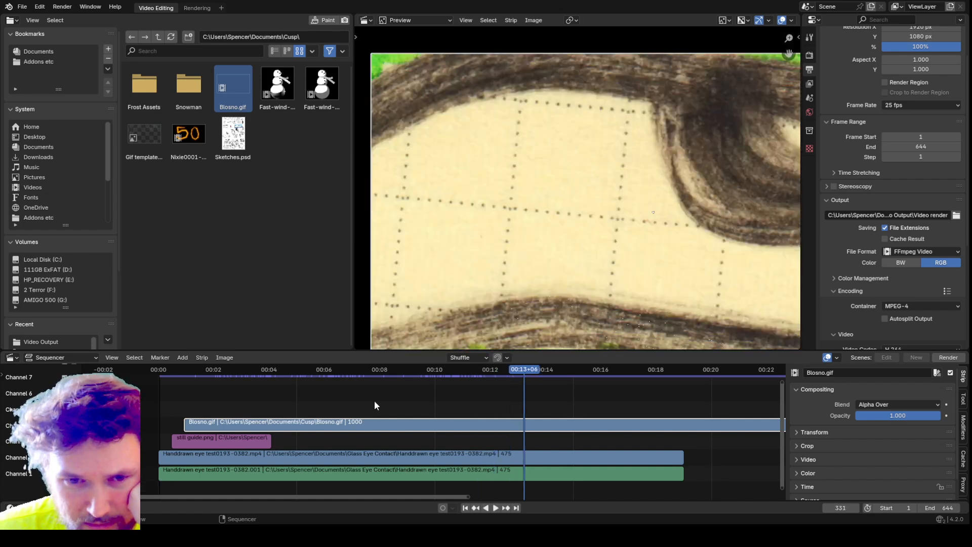
key("x")
- Show the files as a detailed vertical list while checking the Snowman folder, and return to the Cusp folder
left_click(187, 93)
double_click(186, 94)
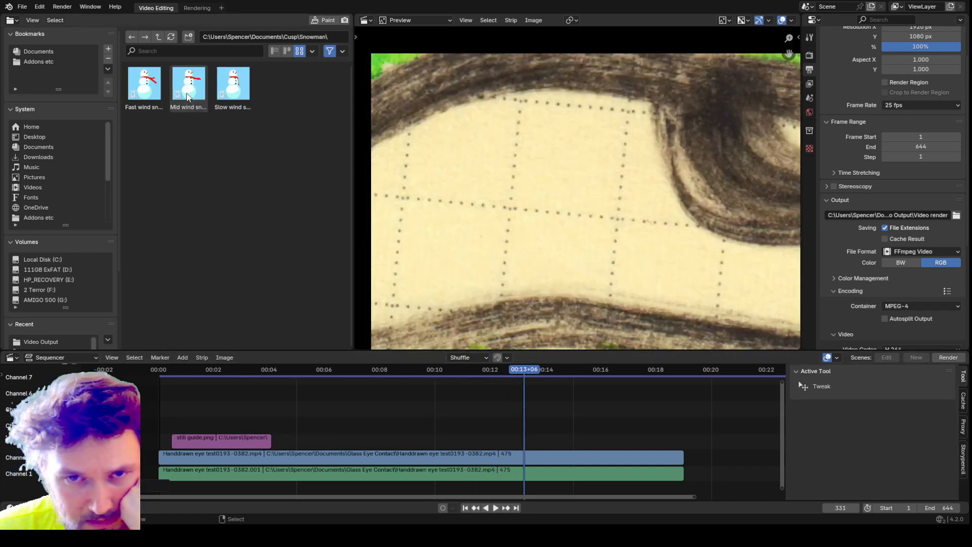
left_click(145, 80)
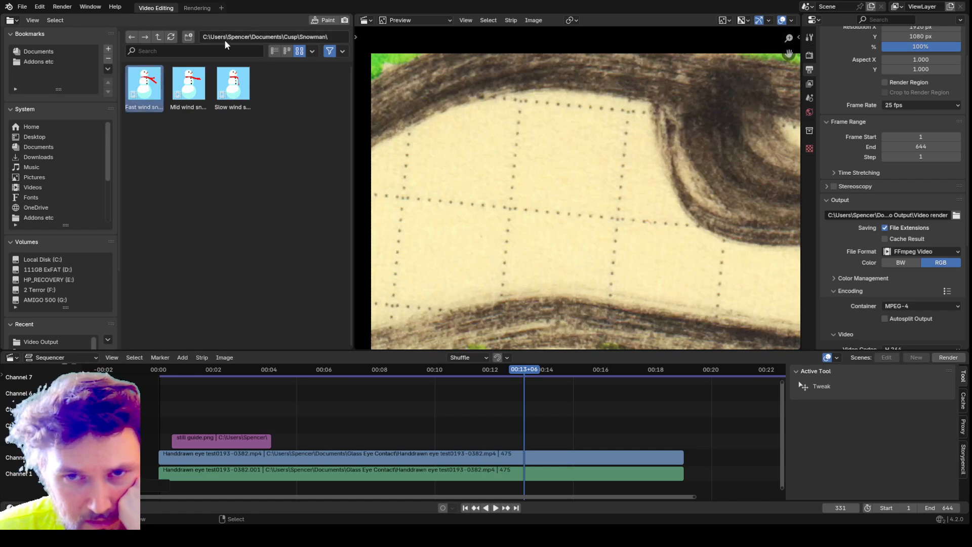
left_click(275, 52)
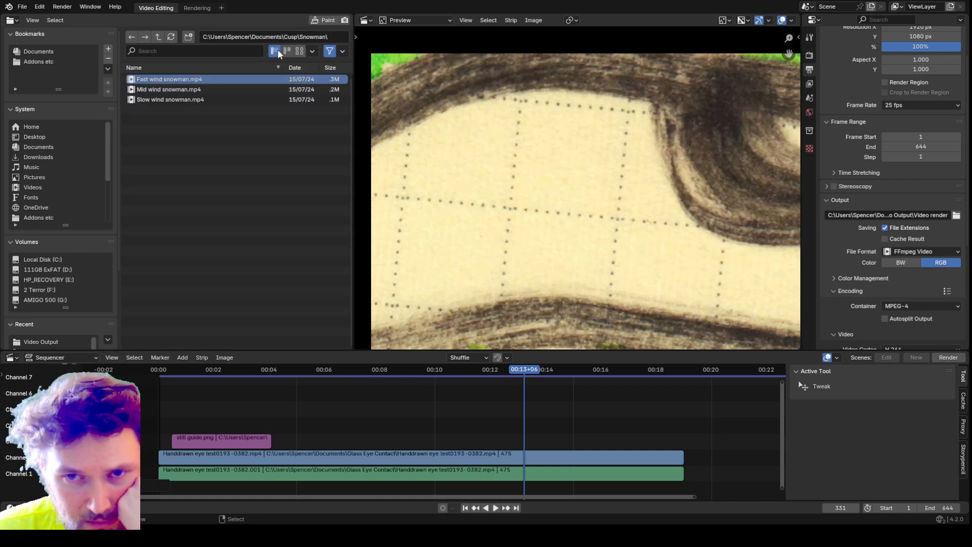
left_click(160, 36)
- Add Fast-wind-snowman.gif on channel 4, shift its strip to start at about 1.5 seconds, and check it at 00:02+00
left_click(192, 120)
left_click_drag(168, 120, 457, 427)
mouse_move(527, 369)
left_mouse_down()
mouse_move(546, 372)
mouse_move(527, 376)
left_mouse_up()
key("g")
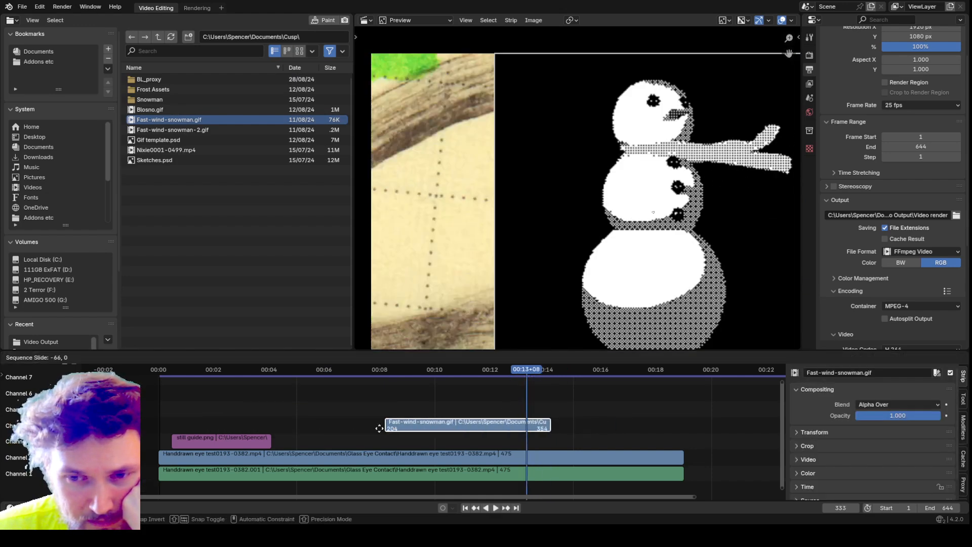
left_click(196, 427)
left_click_drag(209, 376, 214, 377)
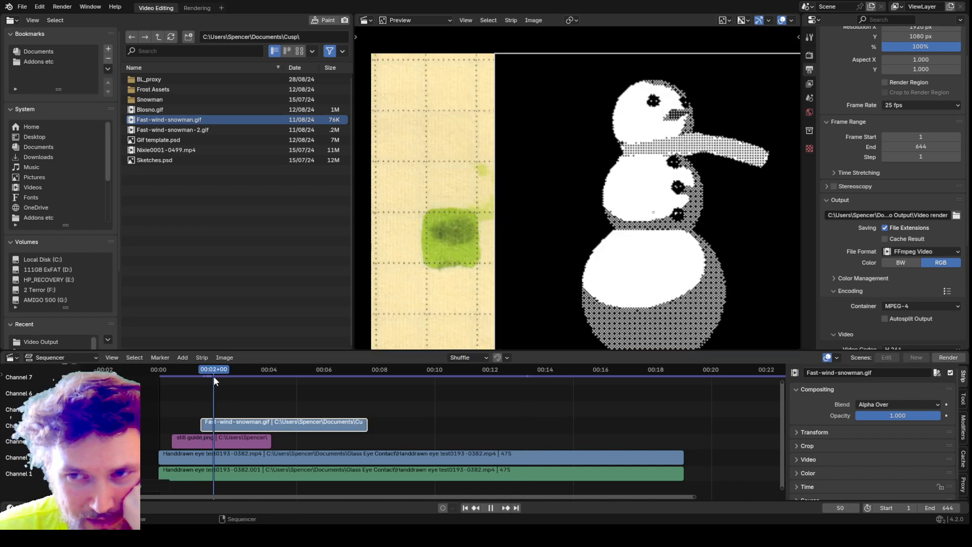
scroll(630, 255, "down", 5)
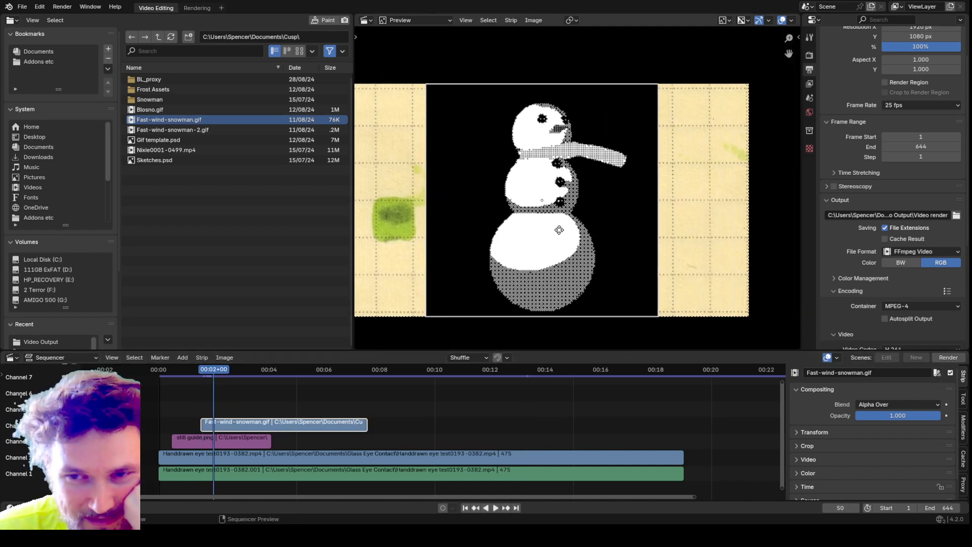
scroll(559, 230, "up", 1)
- Lengthen the Fast-wind-snowman.gif strip to end at about 17 seconds and check the stretch beyond its original end
left_click_drag(368, 429, 629, 428)
left_click_drag(353, 369, 401, 403)
scroll(348, 430, "up", 5)
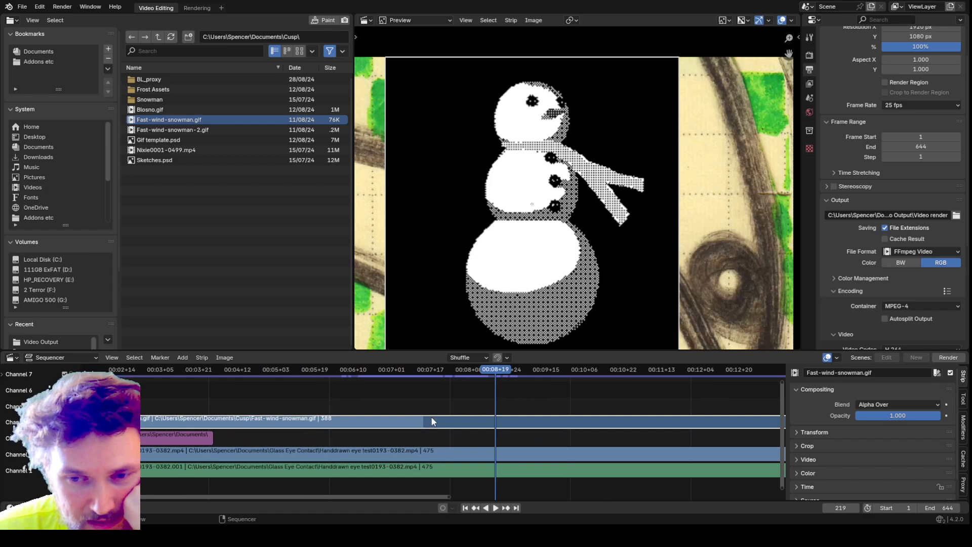
- Split the Fast-wind-snowman.gif strip at 00:07+14, where the original footage ends, and delete the part after the cut
left_click_drag(441, 374, 425, 397)
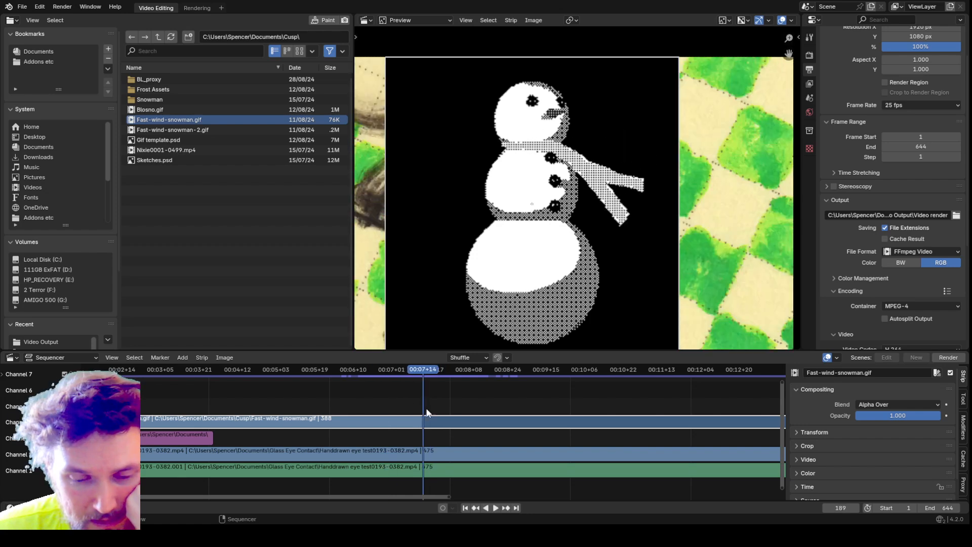
key("k")
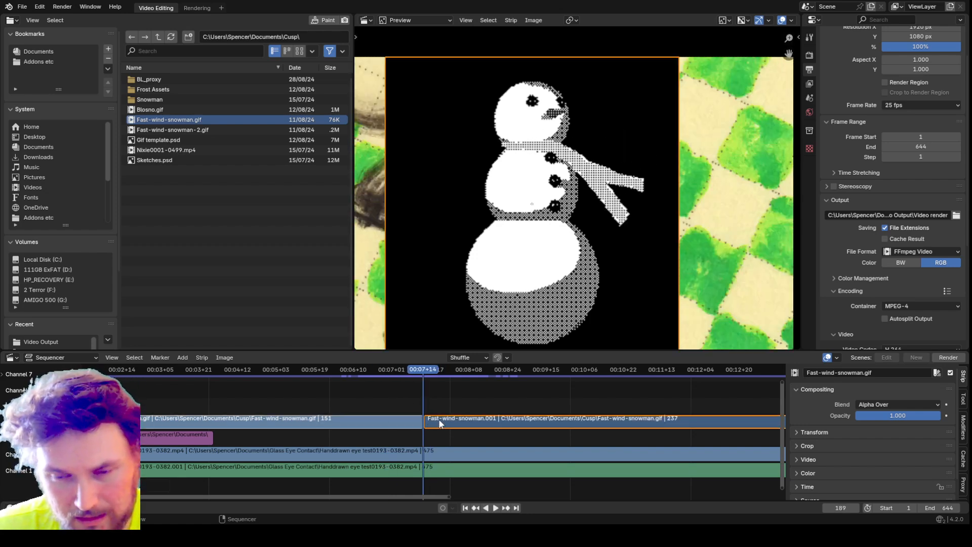
key("Delete")
- Scrub back through the Fast-wind-snowman.gif strip to 00:02+09 and check the snowman over the still guide.png image
left_click_drag(395, 370, 335, 375)
key("Home")
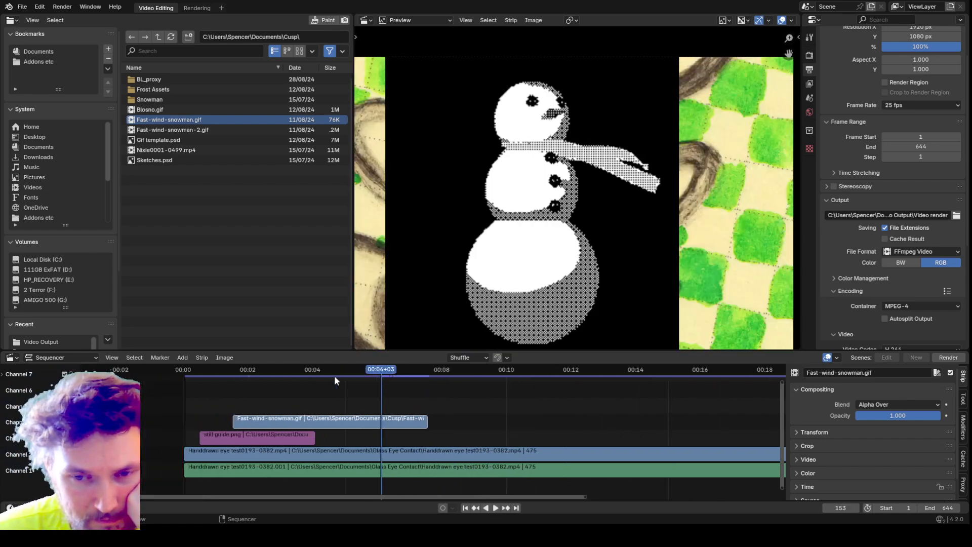
scroll(333, 375, "down", 3)
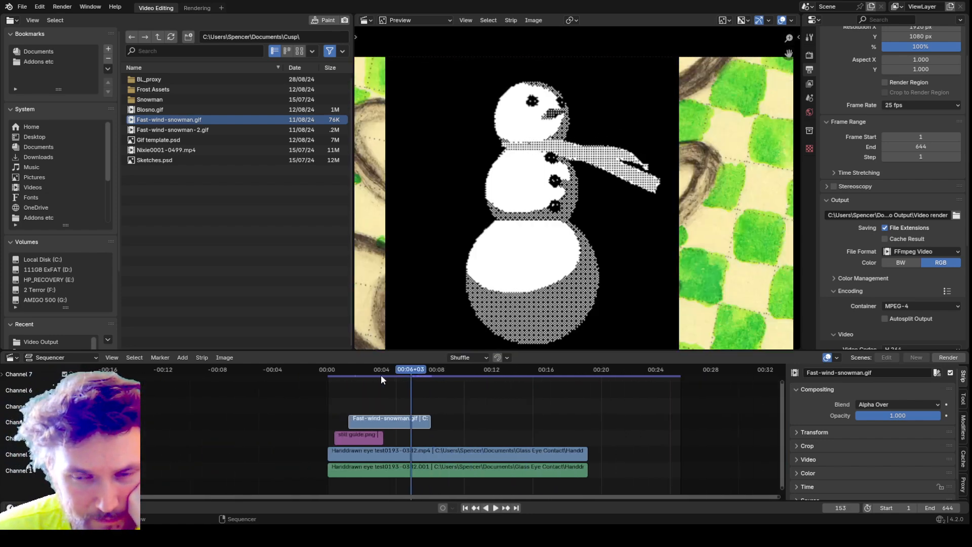
left_click_drag(385, 367, 360, 382)
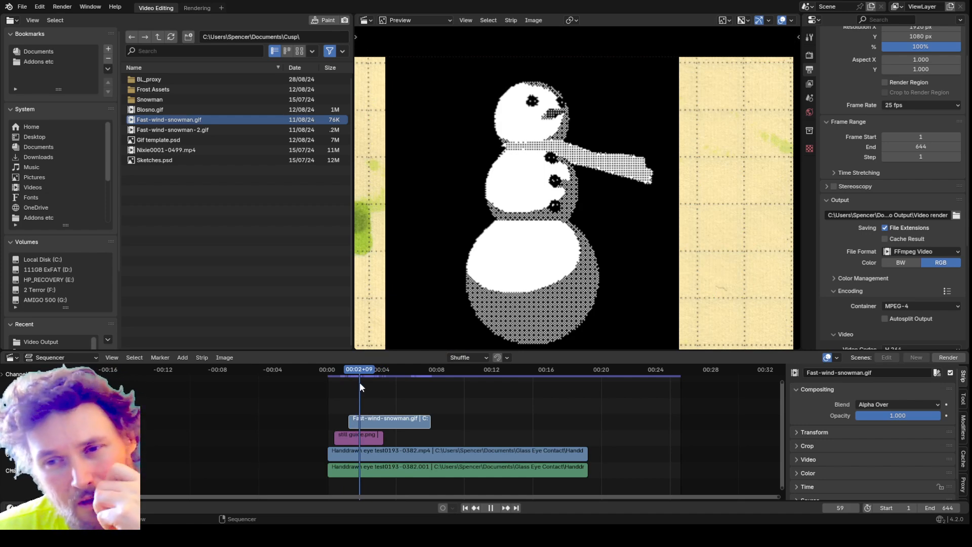
left_click_drag(360, 382, 360, 382)
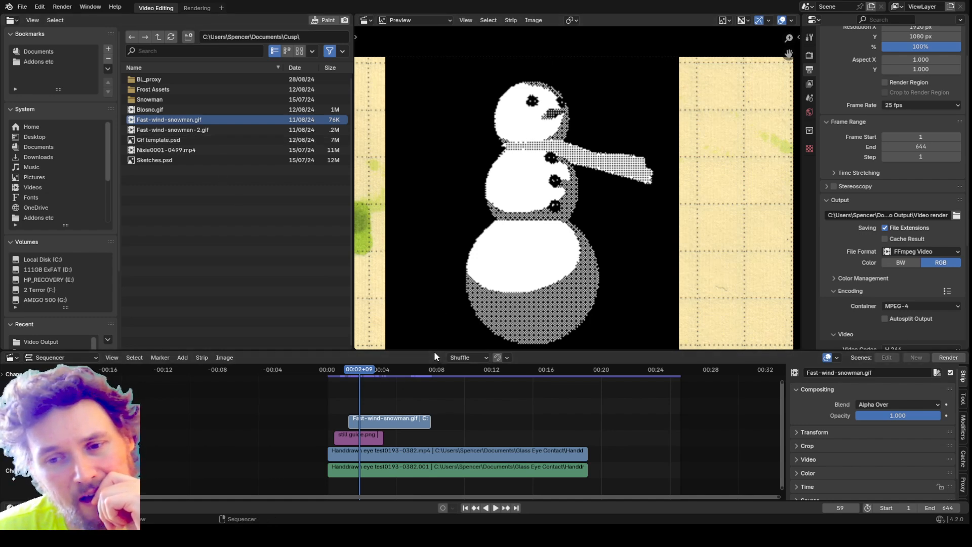
- Adjust the preview to show the frame's full height and scrub to 00:04+18 to view the snowman over the hand-drawn clip
left_click_drag(433, 351, 433, 360)
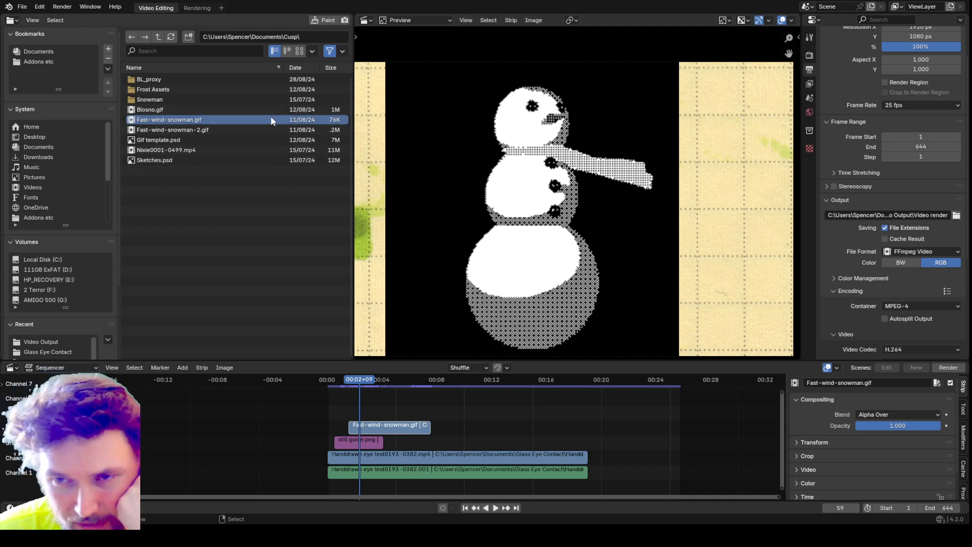
scroll(602, 208, "down", 3)
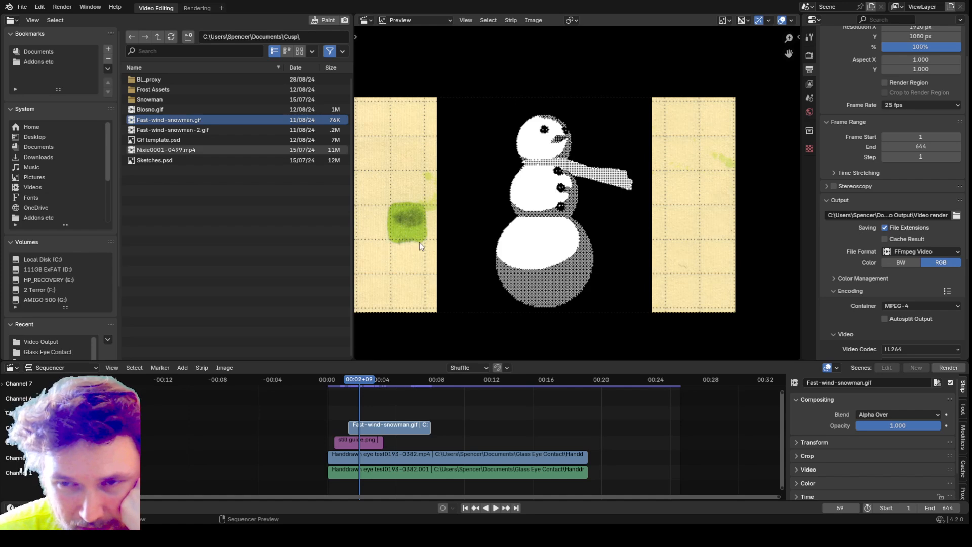
scroll(567, 250, "up", 1)
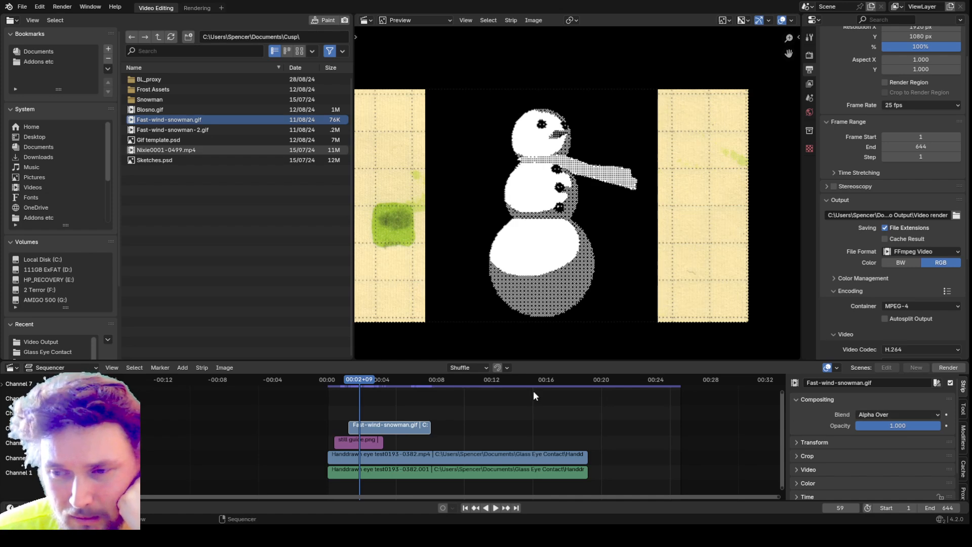
scroll(388, 408, "up", 3)
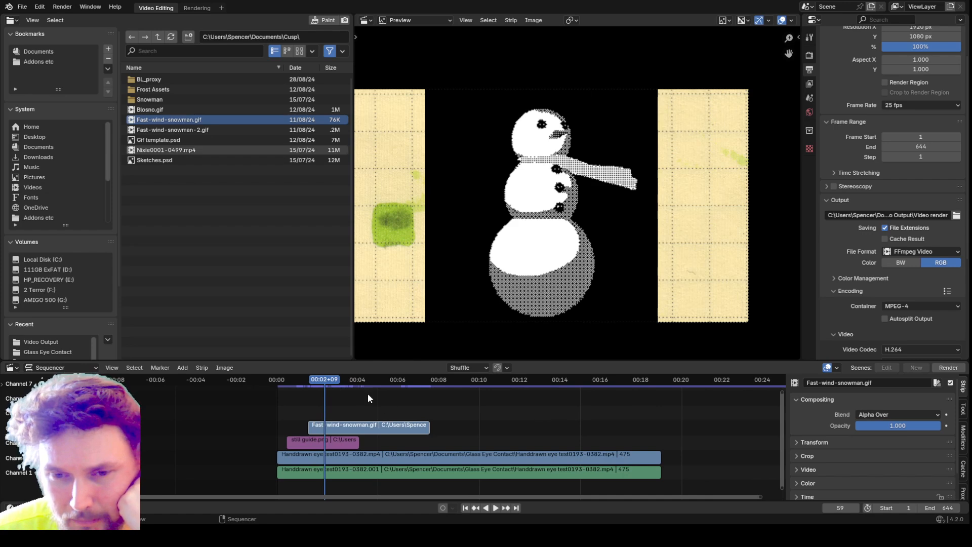
left_click_drag(338, 376, 372, 393)
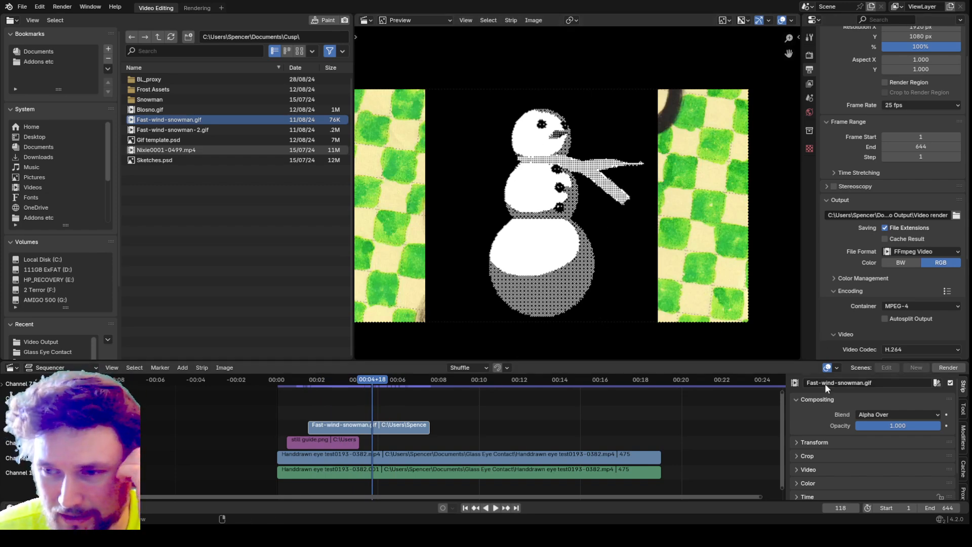
- Review the blend modes available for the Fast-wind-snowman.gif strip, keeping Alpha Over and the strip selected
left_click(876, 414)
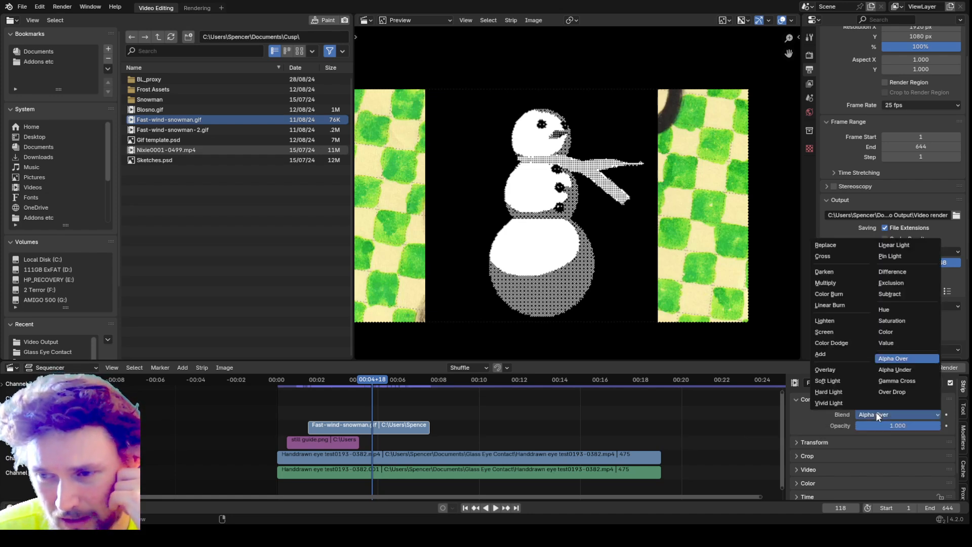
left_click(864, 414)
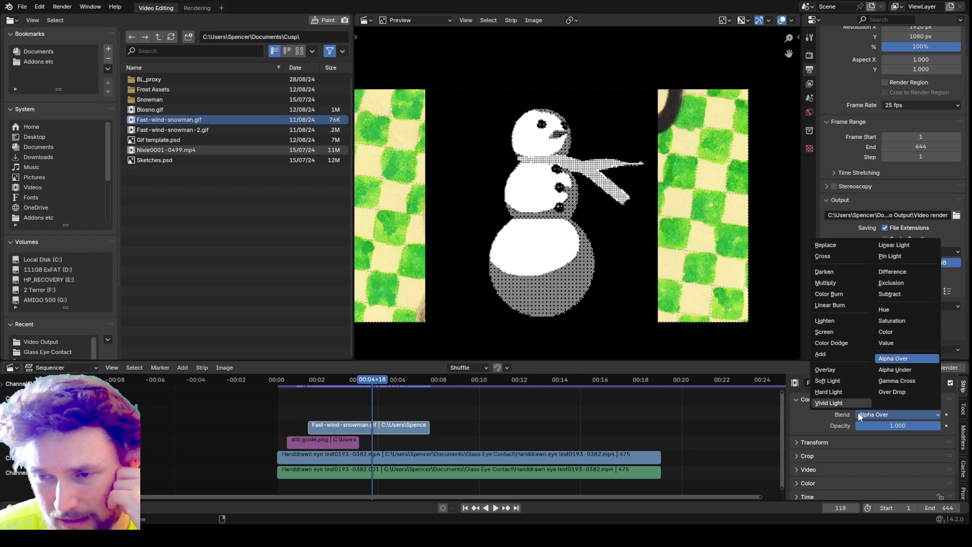
left_click(867, 414)
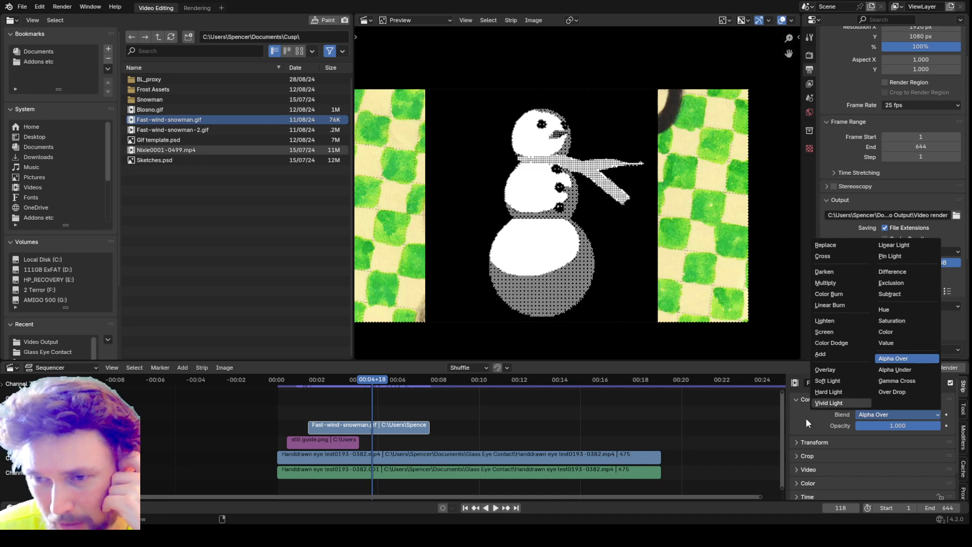
left_click(396, 425)
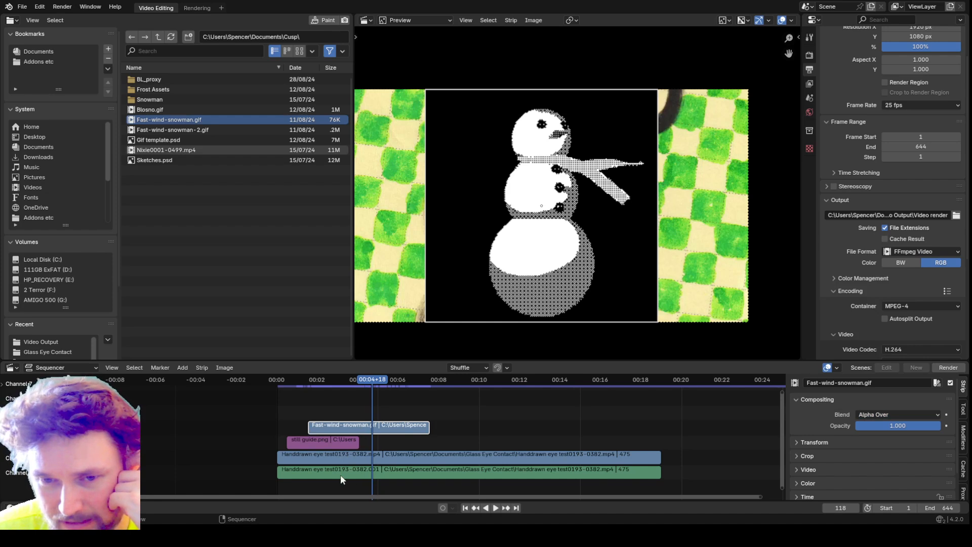
- Place the playhead at 00:03+23 and set the Fast-wind-snowman.gif strip's blend mode to Lighten
left_click_drag(376, 380, 356, 382)
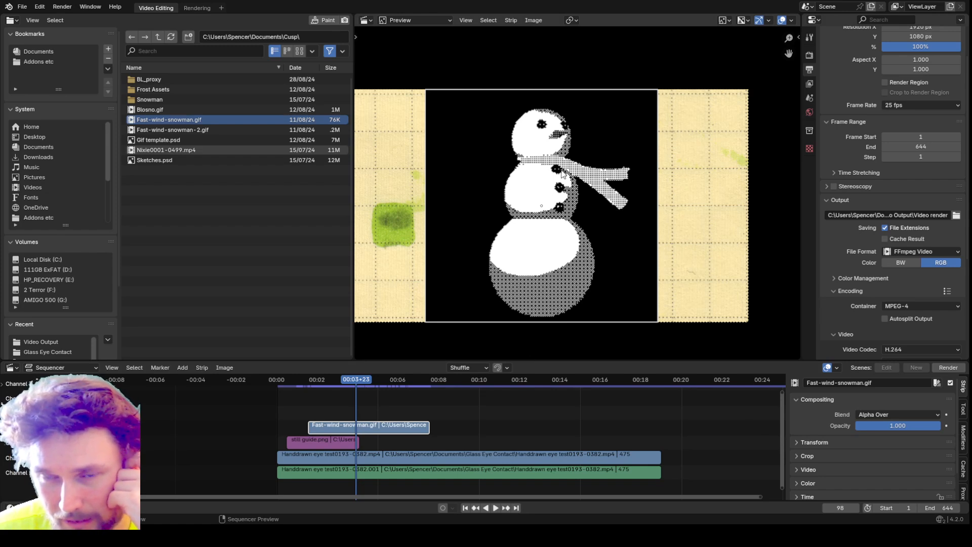
left_click(886, 413)
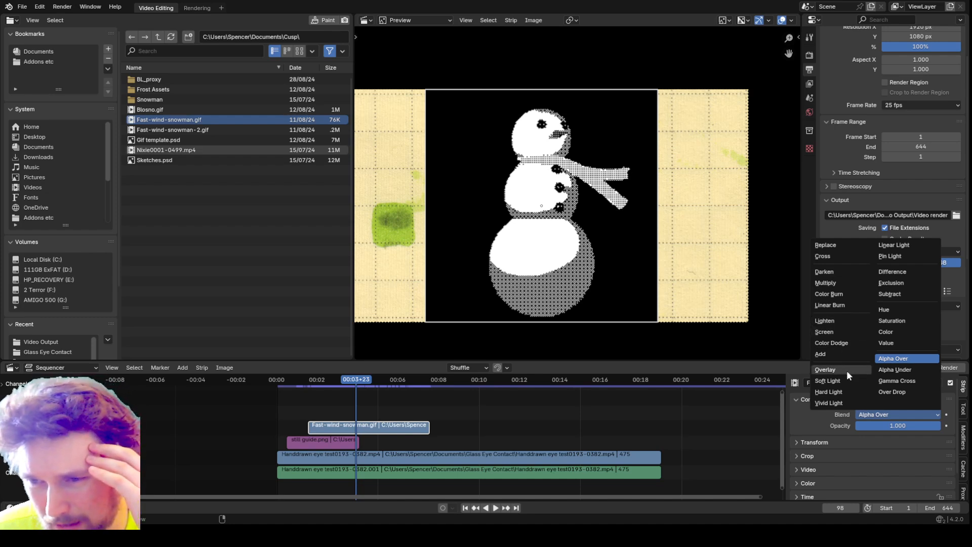
left_click(843, 323)
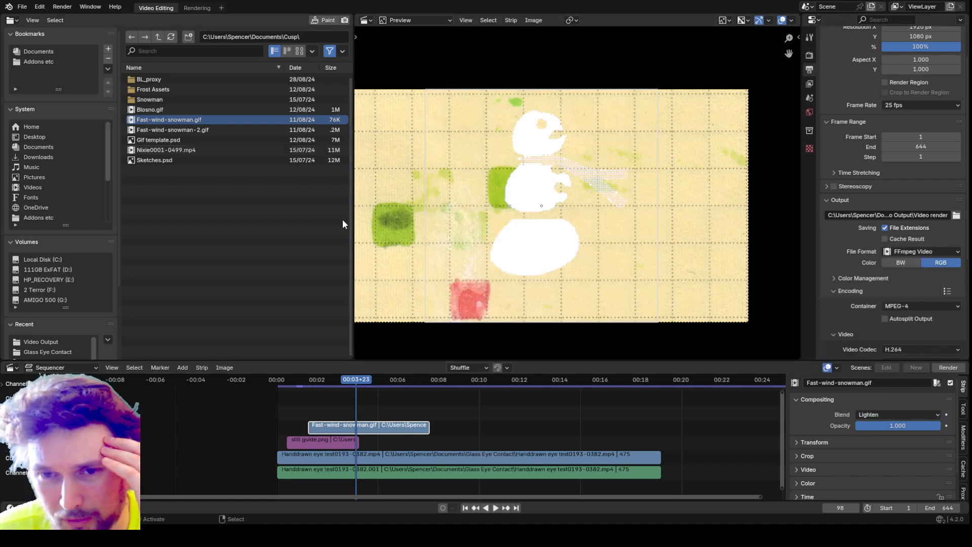
- Widen the preview area and scrub from 00:04+00 to 00:04+22 to examine the snowman's blending with the footage beneath
left_click_drag(353, 223, 241, 230)
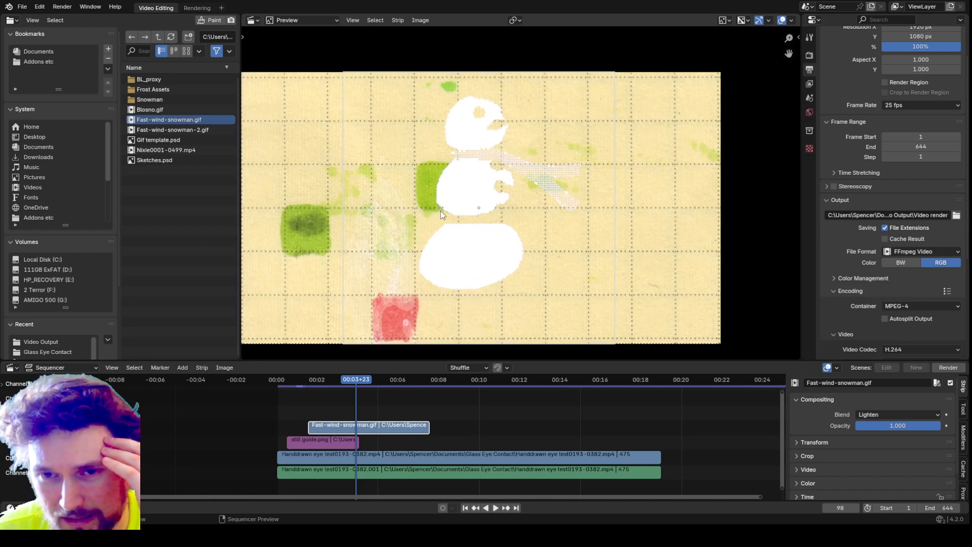
scroll(441, 211, "up", 2)
mouse_move(356, 382)
left_mouse_down()
mouse_move(302, 385)
mouse_move(358, 390)
left_mouse_up()
left_click(712, 251)
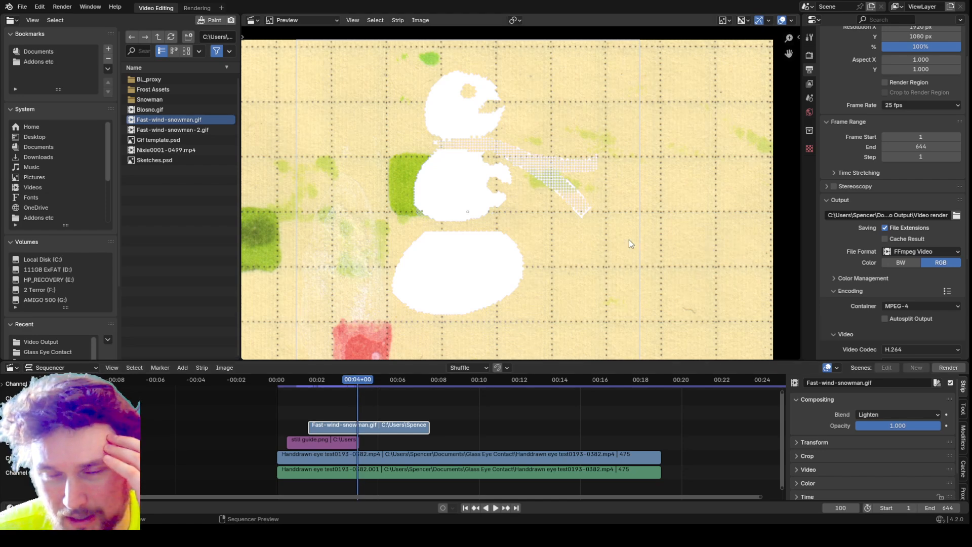
key("space")
mouse_move(364, 385)
left_mouse_down()
mouse_move(411, 394)
mouse_move(385, 387)
mouse_move(448, 386)
mouse_move(355, 382)
mouse_move(384, 390)
mouse_move(360, 387)
mouse_move(376, 391)
left_mouse_up()
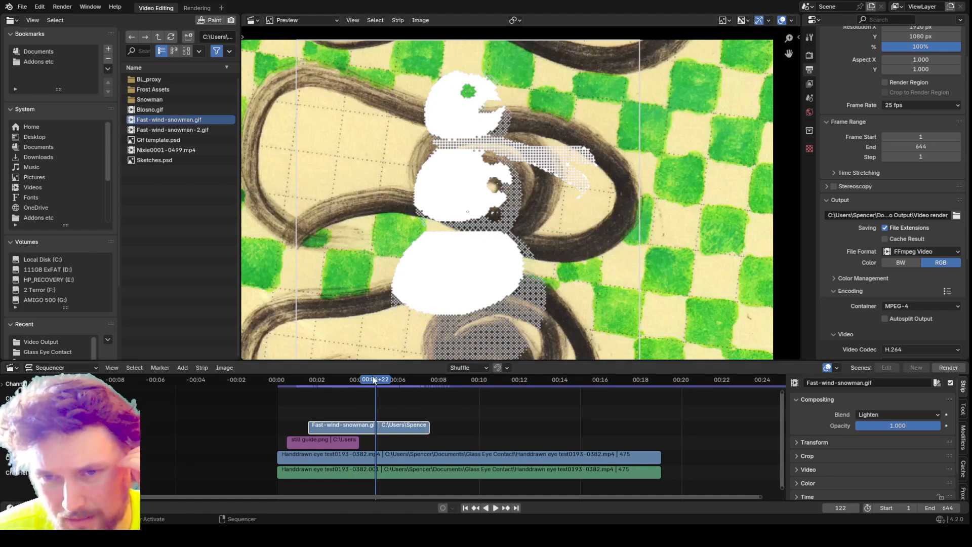
- Park the playhead at 00:04+21 and try the Darken and Multiply blend modes on the Fast-wind-snowman.gif strip
mouse_move(378, 385)
left_mouse_down()
mouse_move(349, 380)
mouse_move(375, 389)
left_mouse_up()
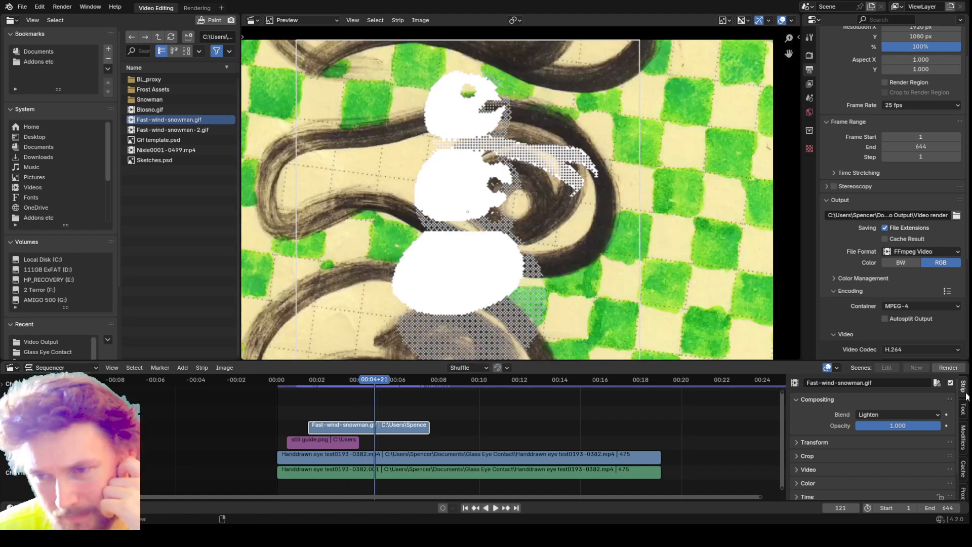
left_click(871, 415)
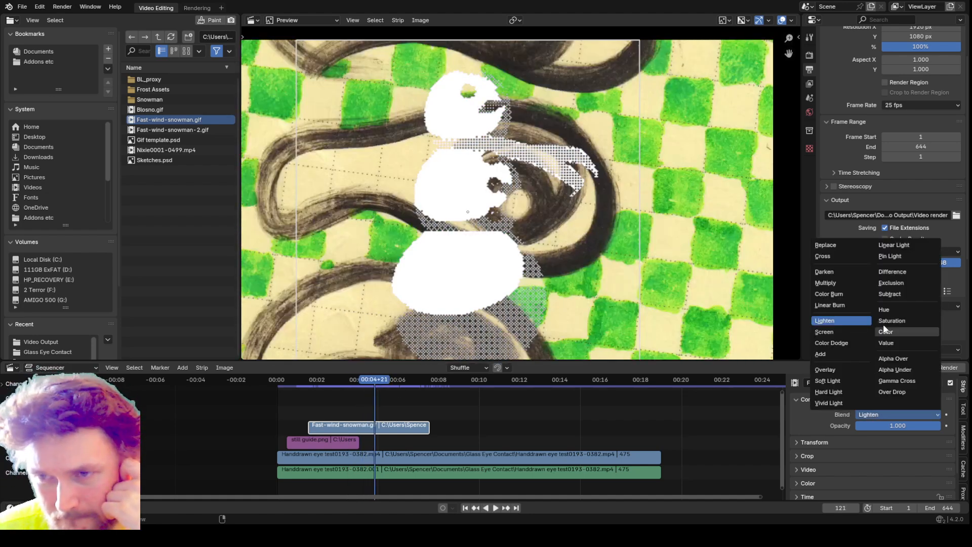
left_click(849, 271)
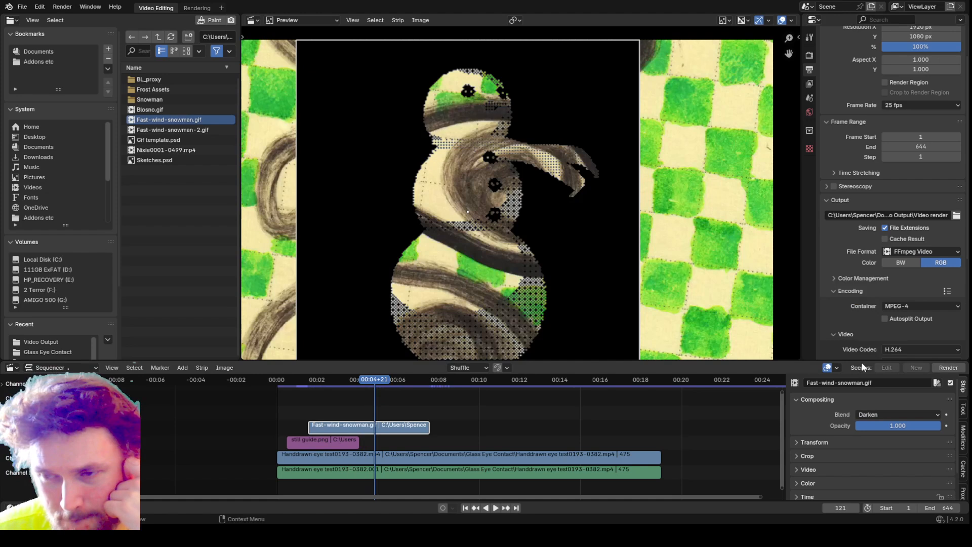
left_click(871, 413)
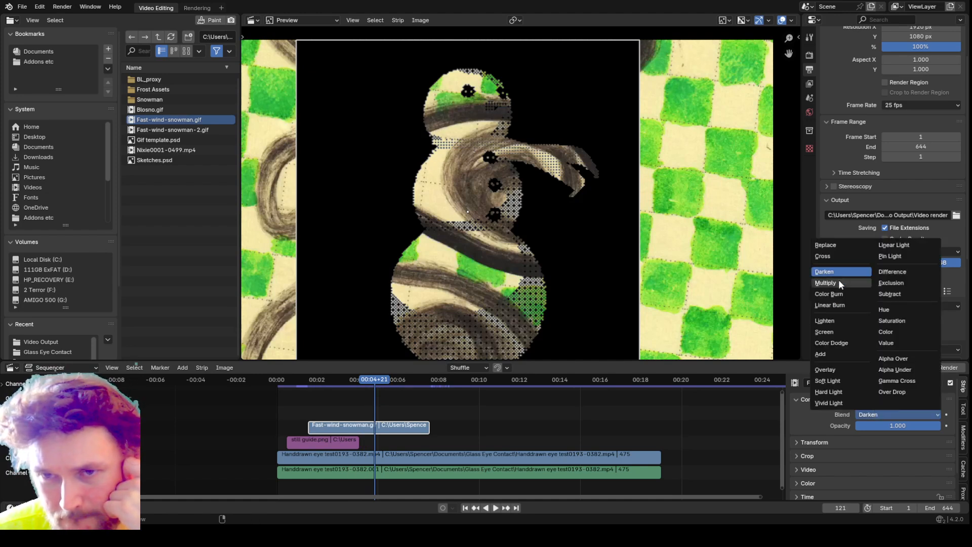
left_click(839, 281)
- Set the snowman strip's blend mode to Screen and play the sequence from frame 104 to frame 141 to review the blending
left_click(879, 411)
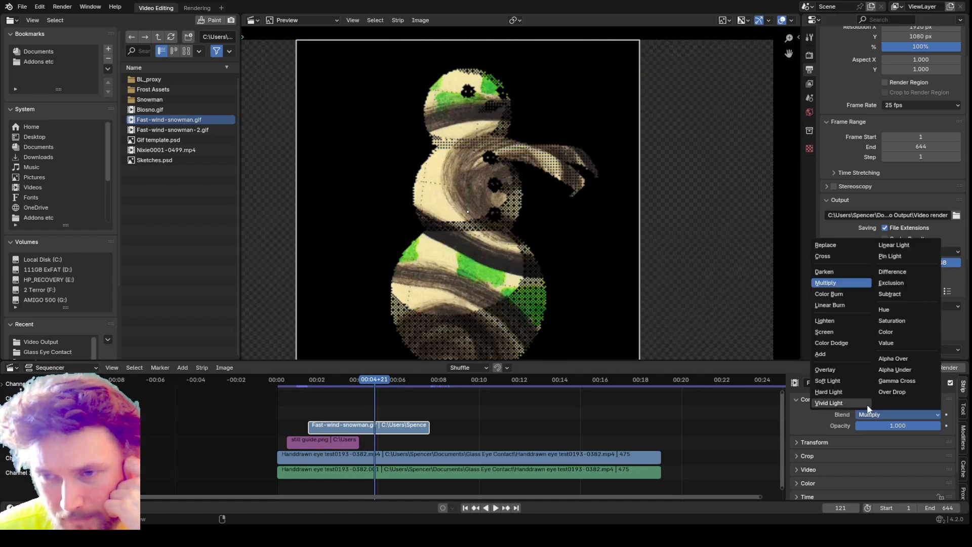
left_click(841, 331)
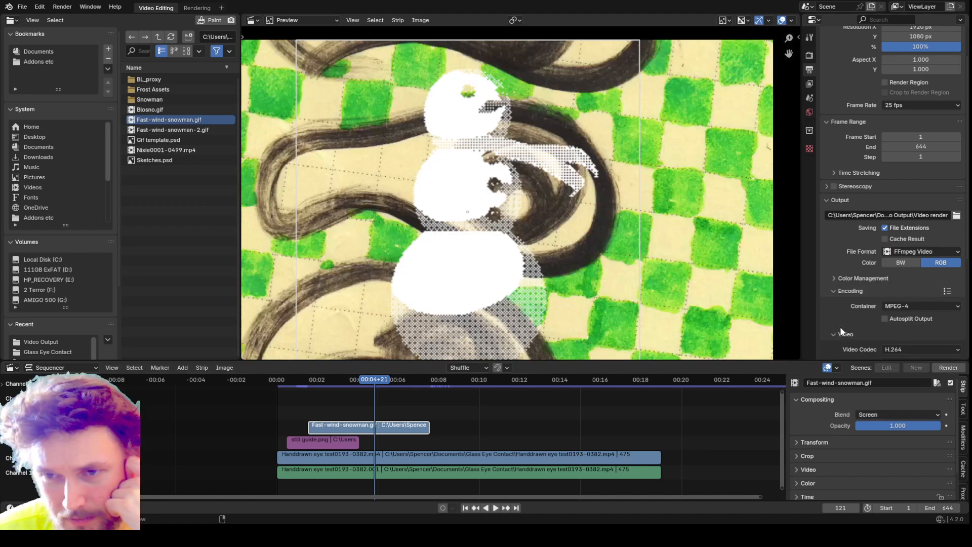
left_click_drag(368, 384, 361, 383)
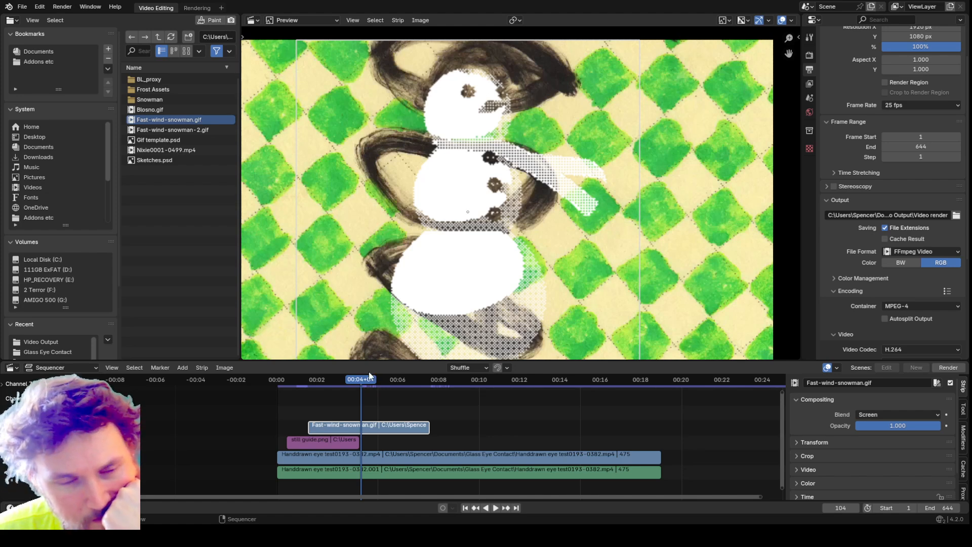
key("space")
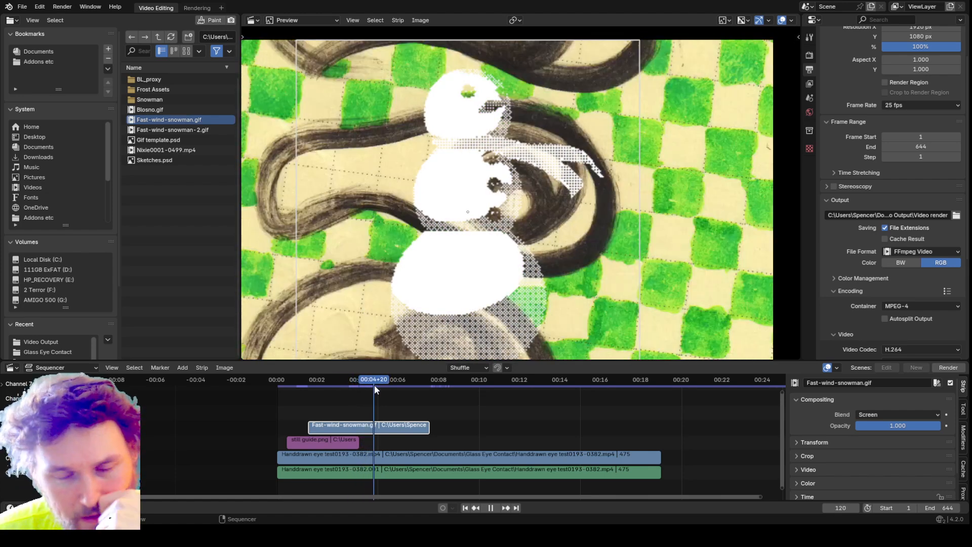
key("space")
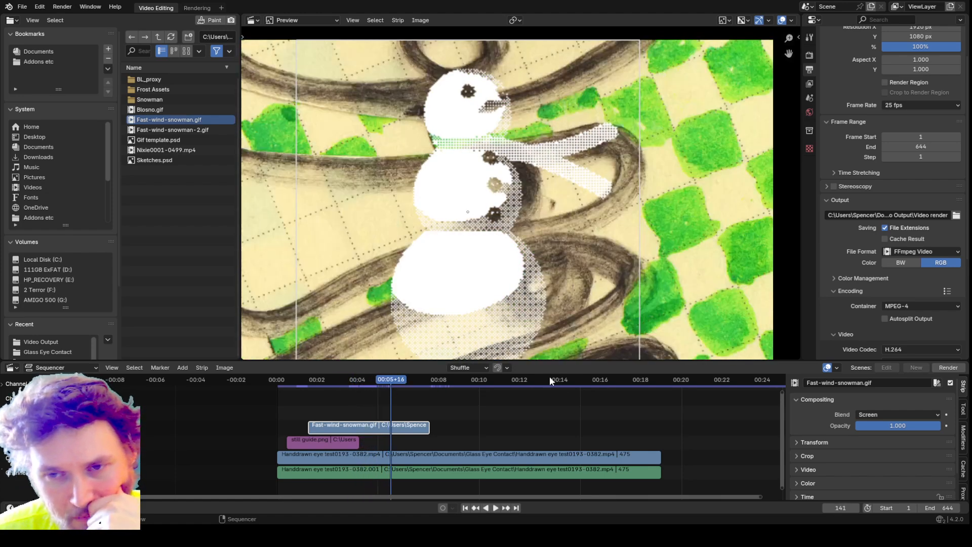
- Hide the preview overlays so the strip outline is off, and adjust the height split between the preview and the sequencer
left_click_drag(503, 360, 502, 404)
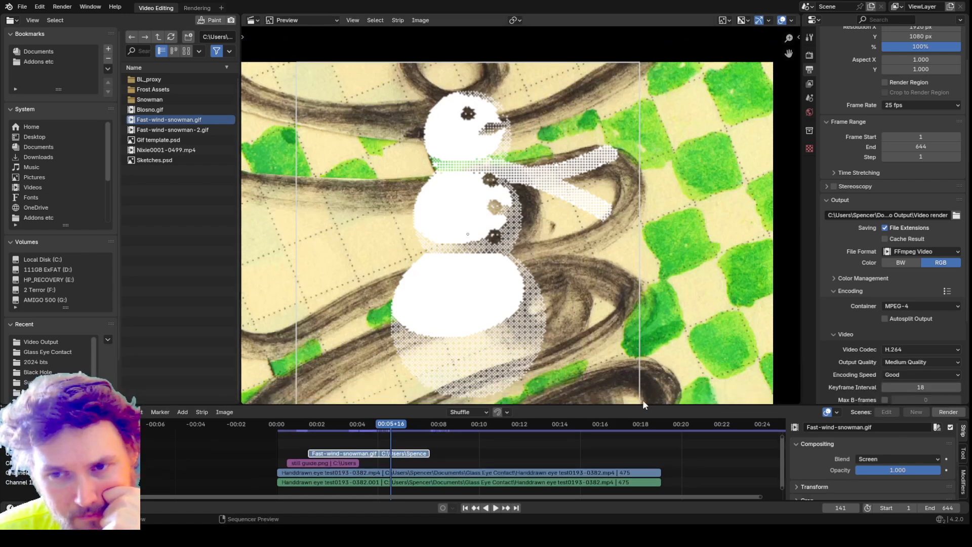
scroll(592, 311, "down", 2)
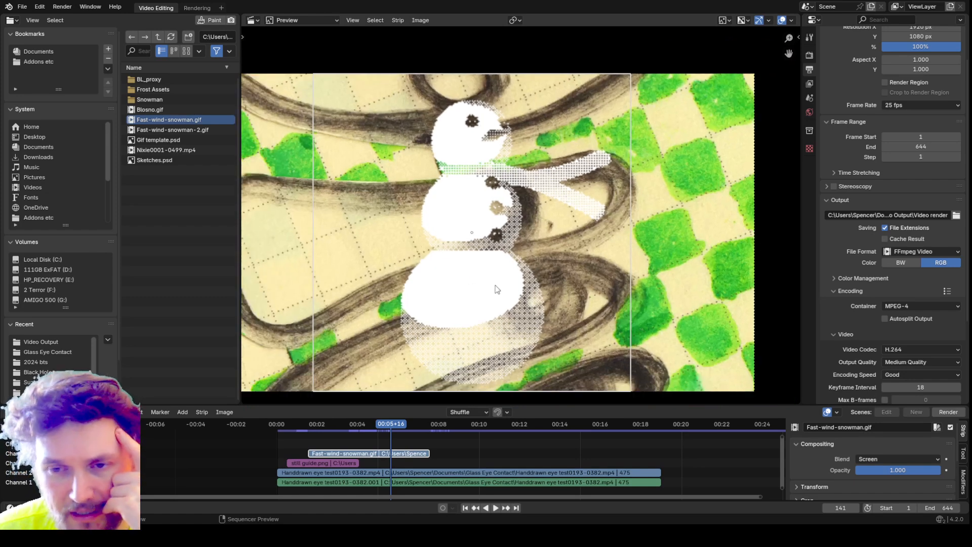
key("alt+shift+z")
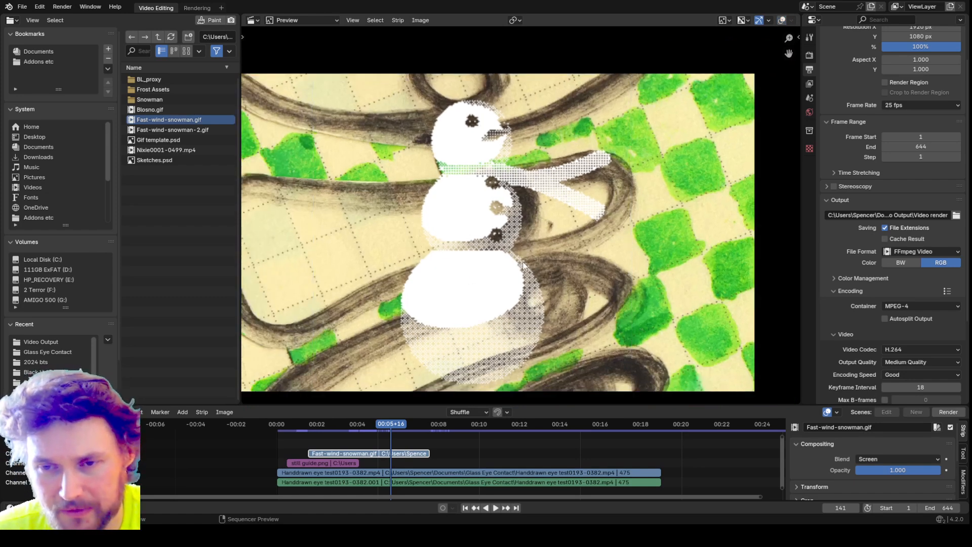
left_click_drag(815, 403, 813, 354)
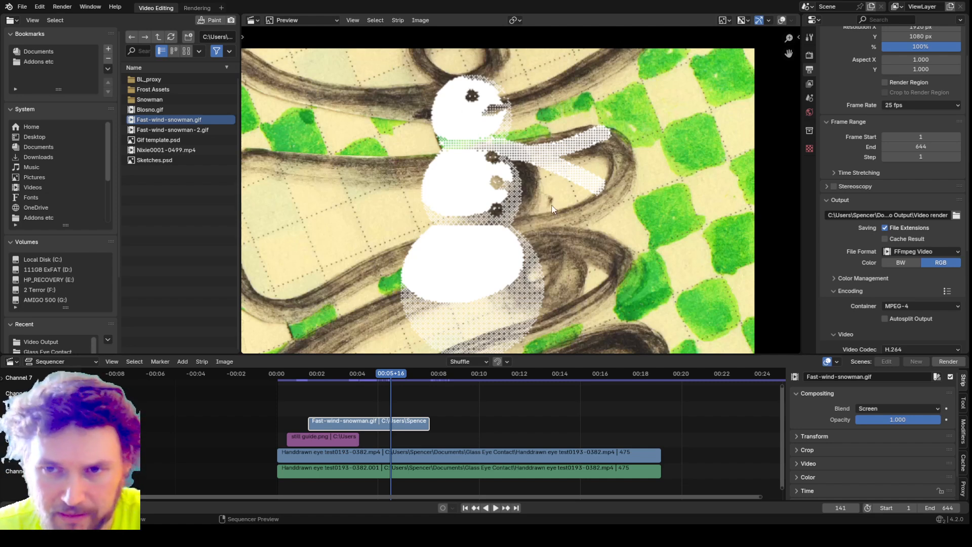
- Compare the Lighten and Screen blend modes on the Fast-wind-snowman.gif strip in a close-up of the snowman's dithered edges
left_click(870, 408)
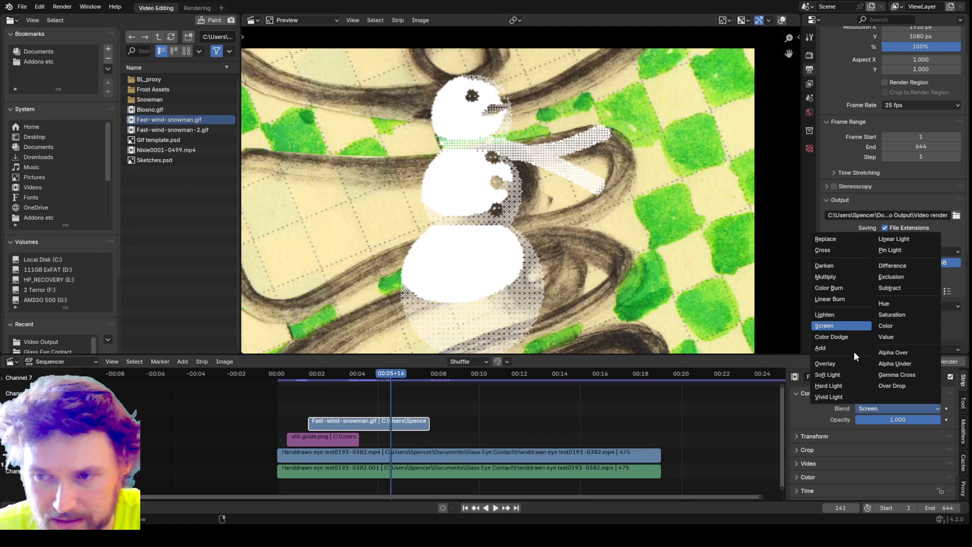
left_click(828, 315)
scroll(490, 257, "up", 4)
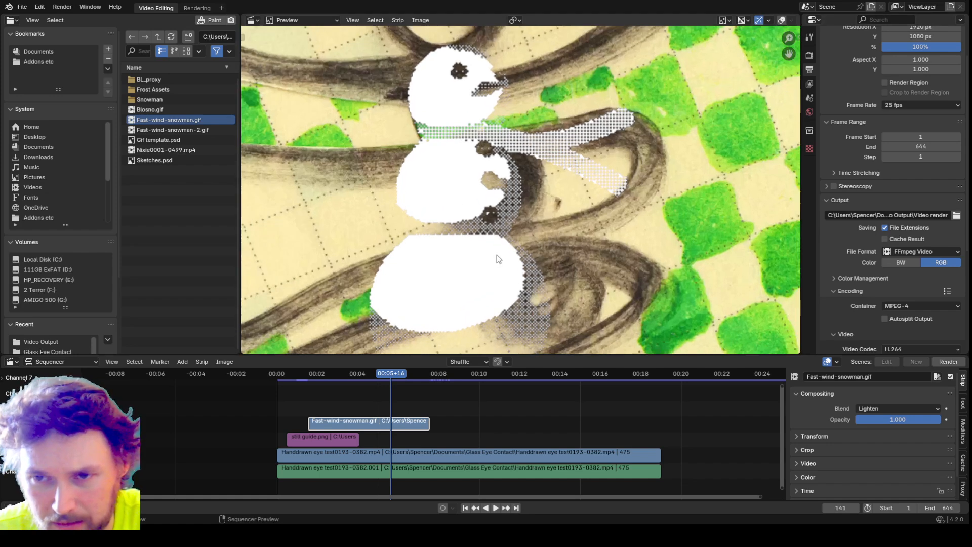
left_click(872, 408)
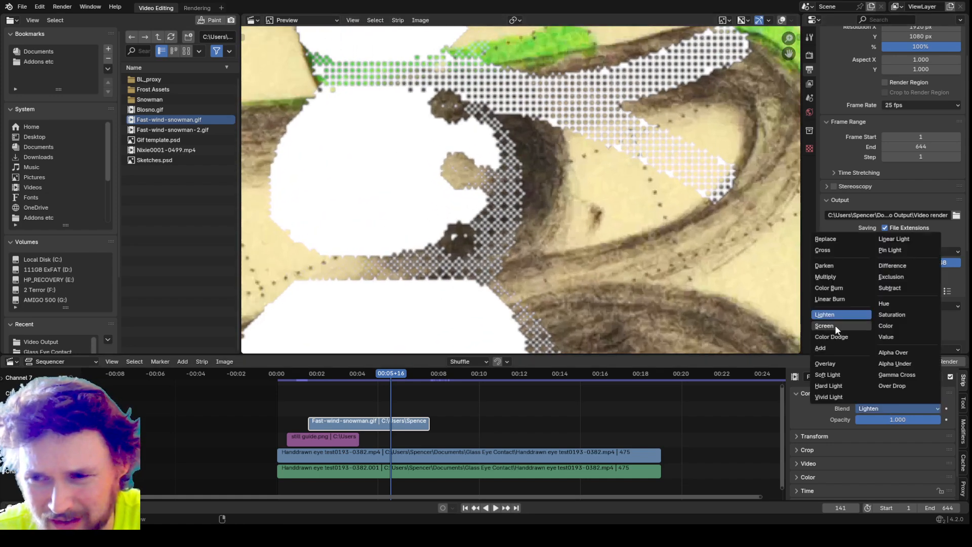
left_click(835, 325)
- Try the Color Dodge and Add blend modes on the Fast-wind-snowman.gif strip
left_click(876, 407)
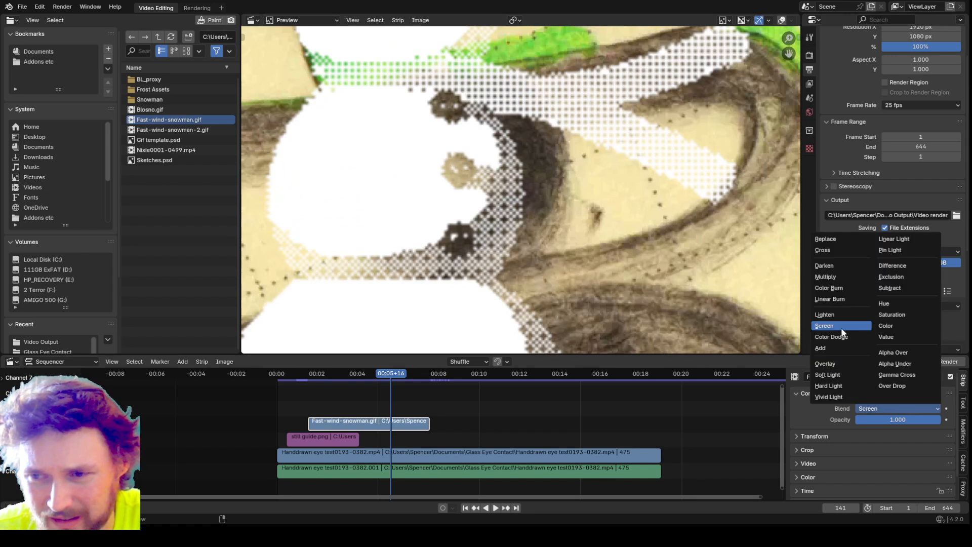
left_click(838, 336)
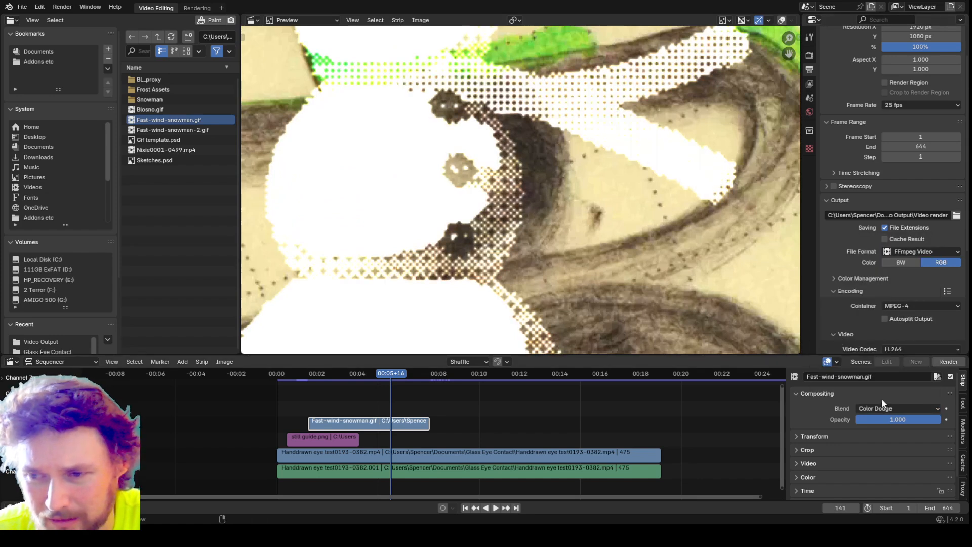
left_click(882, 405)
left_click(840, 348)
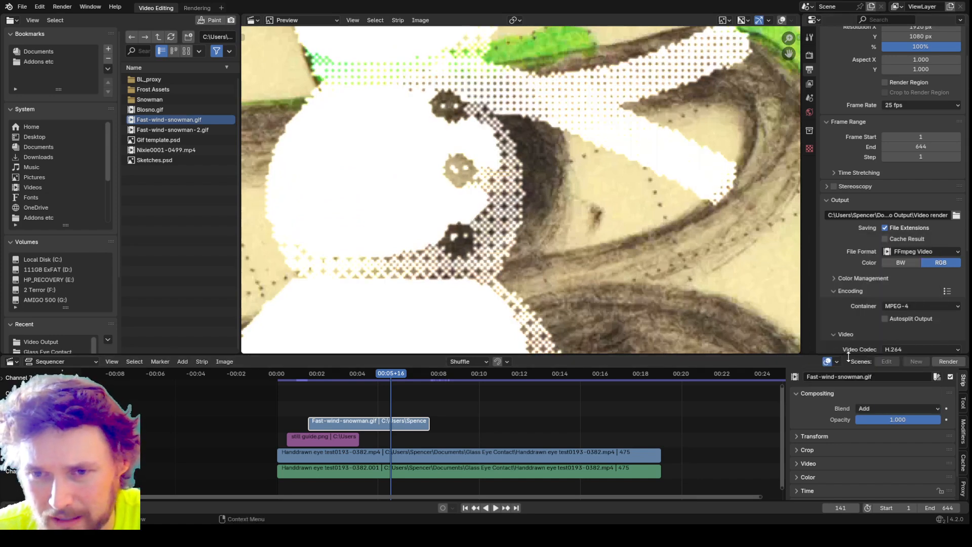
- Set the Fast-wind-snowman.gif strip's blend mode to Multiply and play the sequence on to 00:06+01 with the whole snowman in view
left_click(885, 405)
left_click(831, 277)
scroll(643, 244, "down", 5)
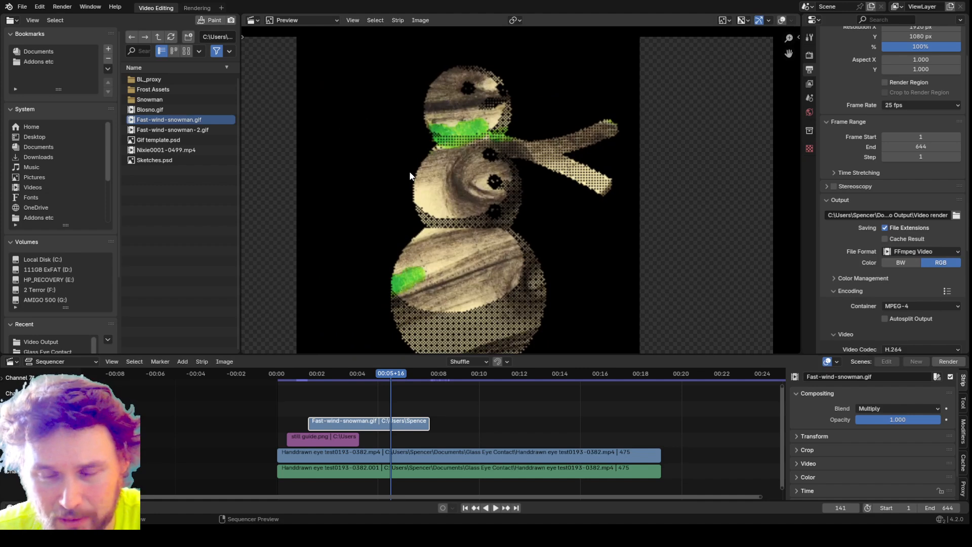
key("space")
key("space")
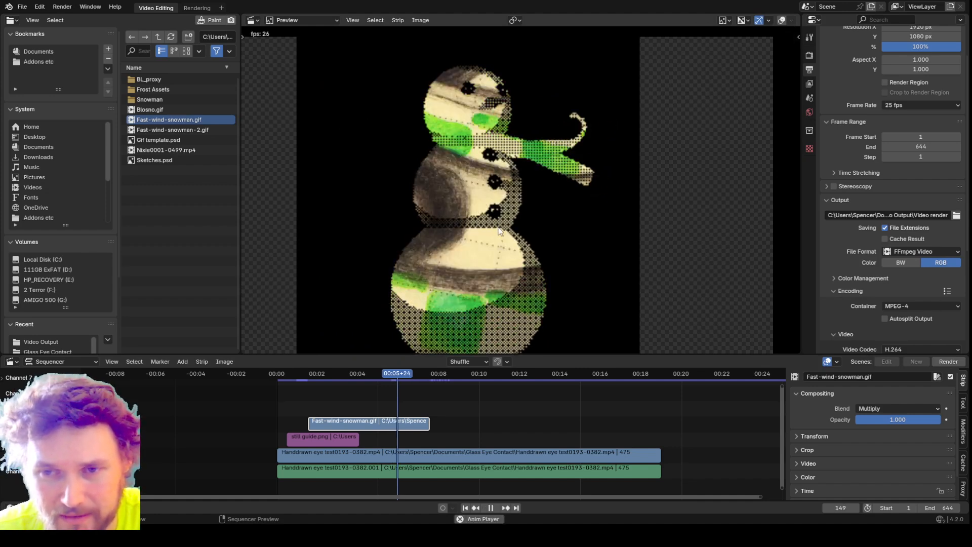
- Check the timeline's editor type and playback settings, and select the Handdrawn eye test0193-0382.001 sound strip
left_click(12, 508)
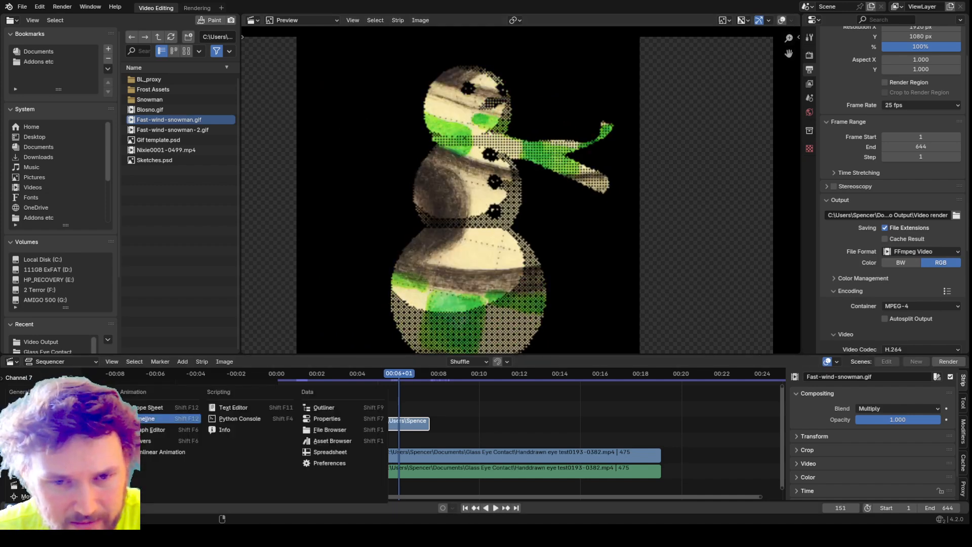
left_click(449, 474)
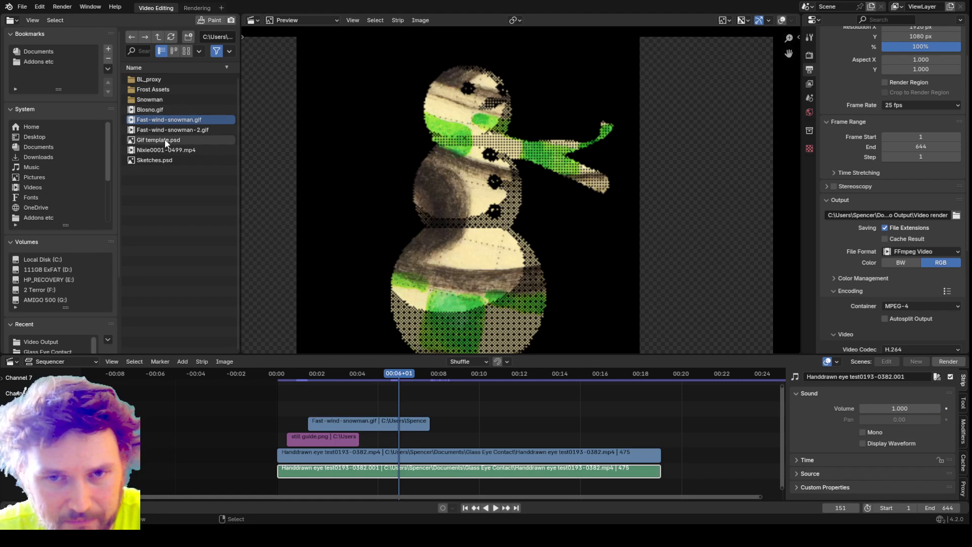
scroll(457, 447, "down", 1)
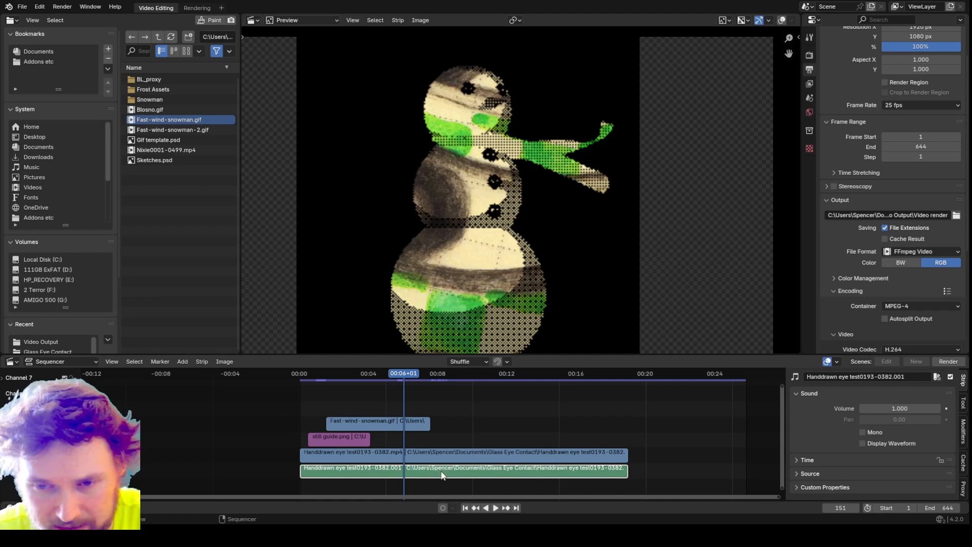
left_click(571, 422)
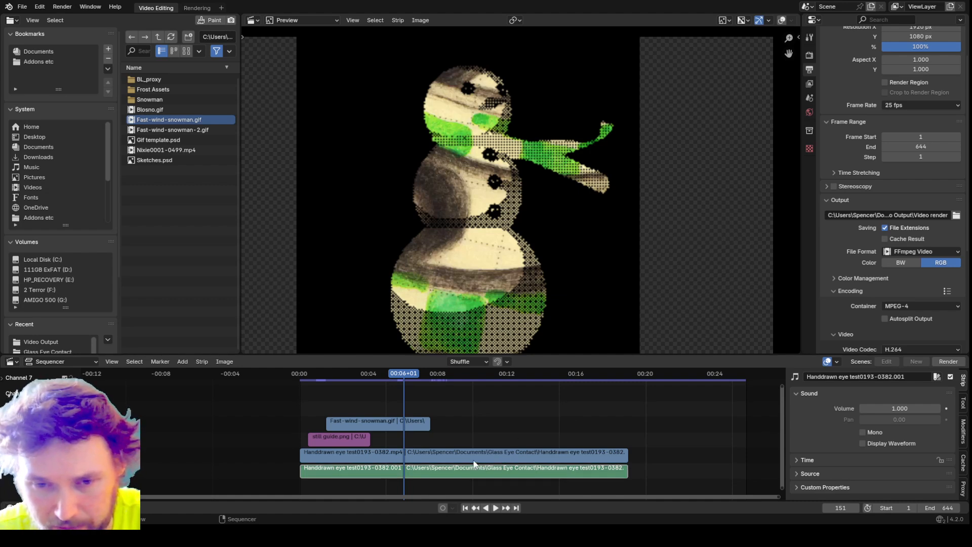
left_click(39, 507)
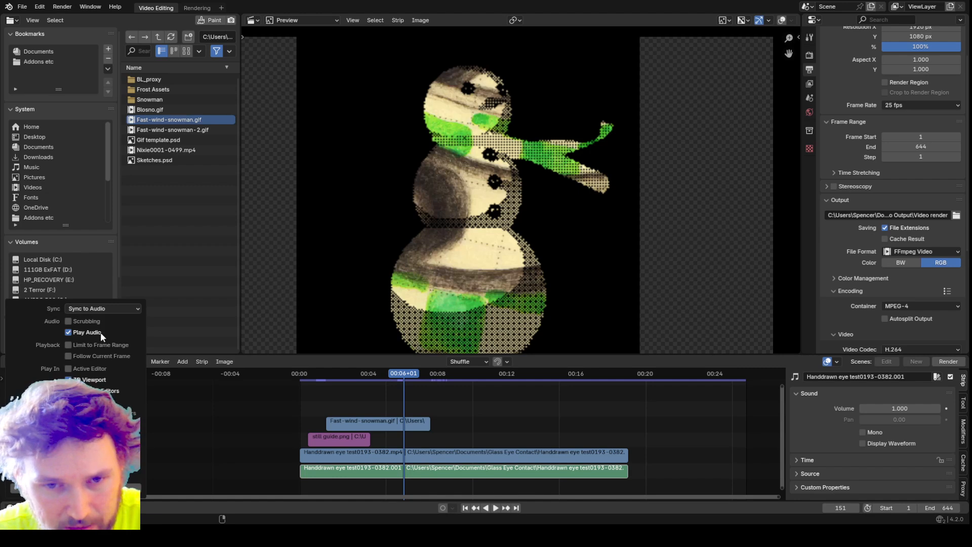
left_click(488, 475)
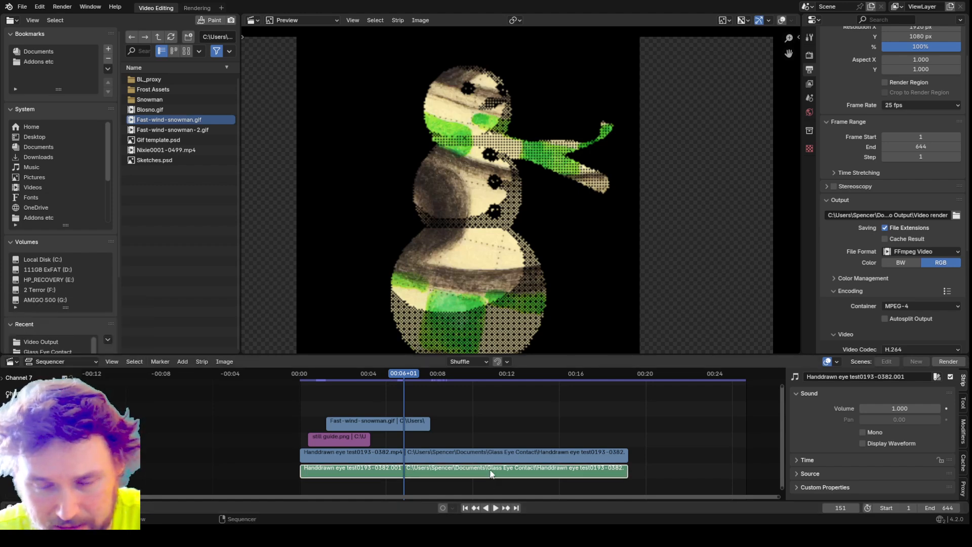
- Enable audio Scrubbing in the timeline's playback settings, keeping Sync to Audio and Play Audio active
left_click(40, 507)
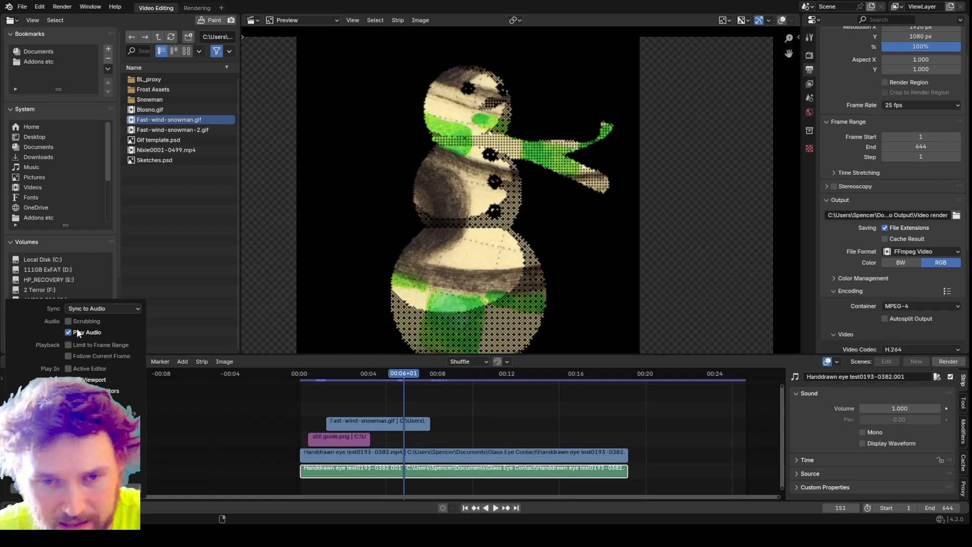
left_click(39, 508)
left_click(39, 508)
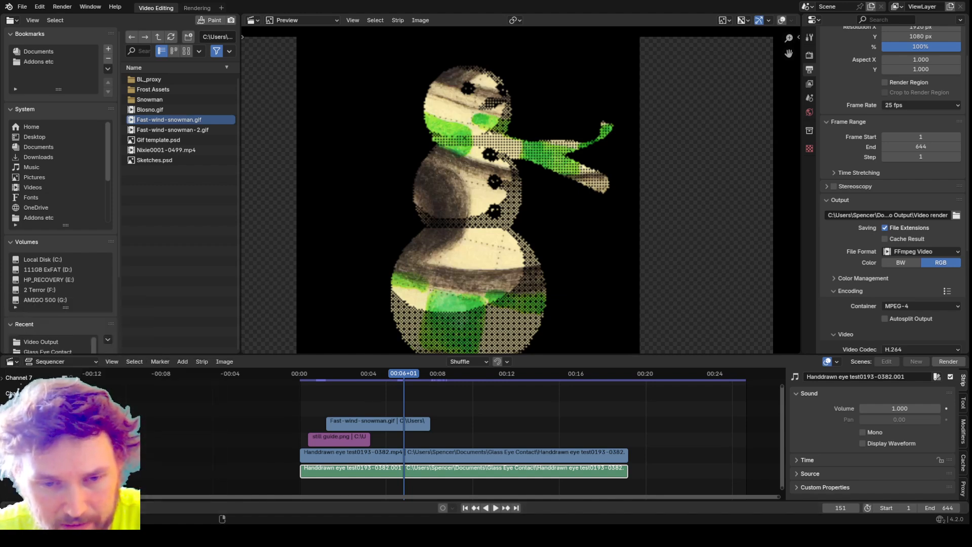
left_click(12, 508)
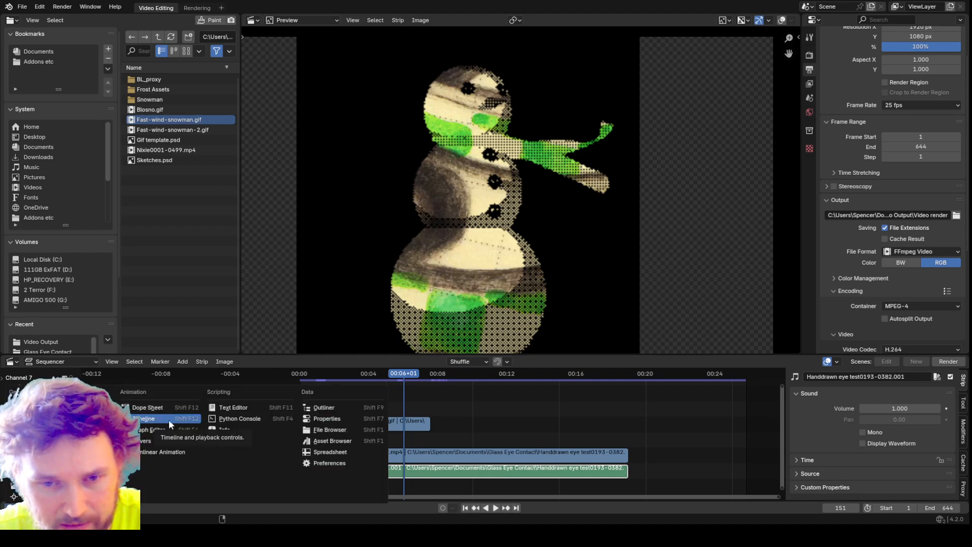
left_click(40, 508)
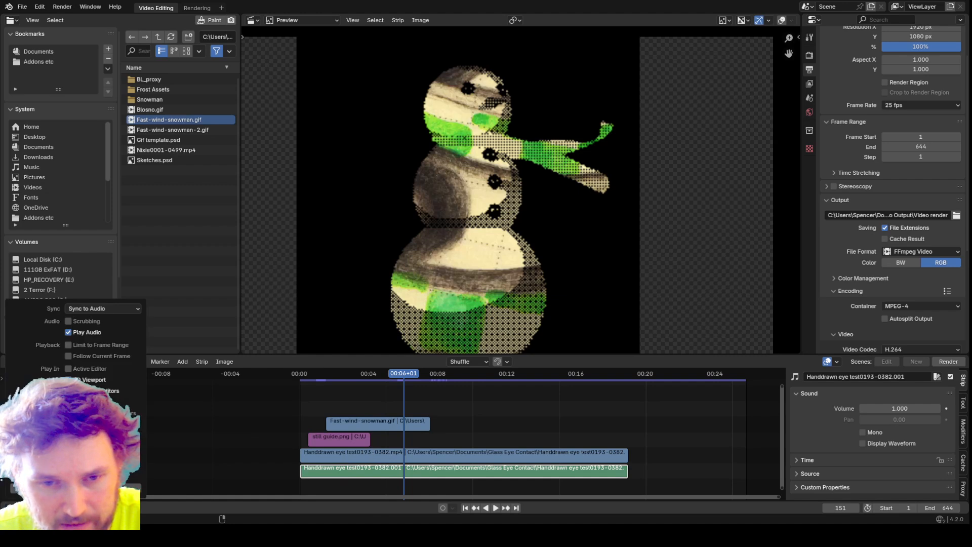
left_click(89, 322)
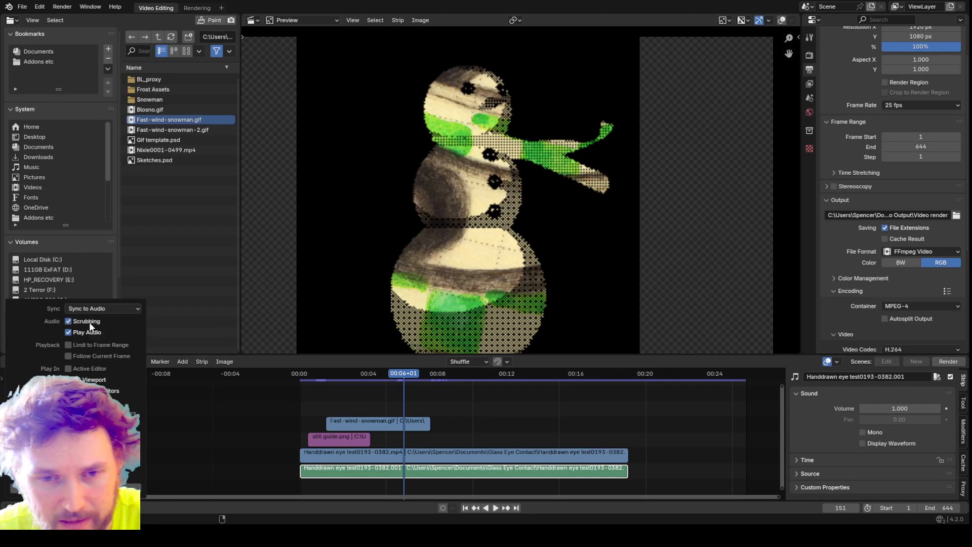
- Step frame by frame between 00:06+00 and 00:06+05 to check audio scrubbing, ending at 00:06+03
key("Left")
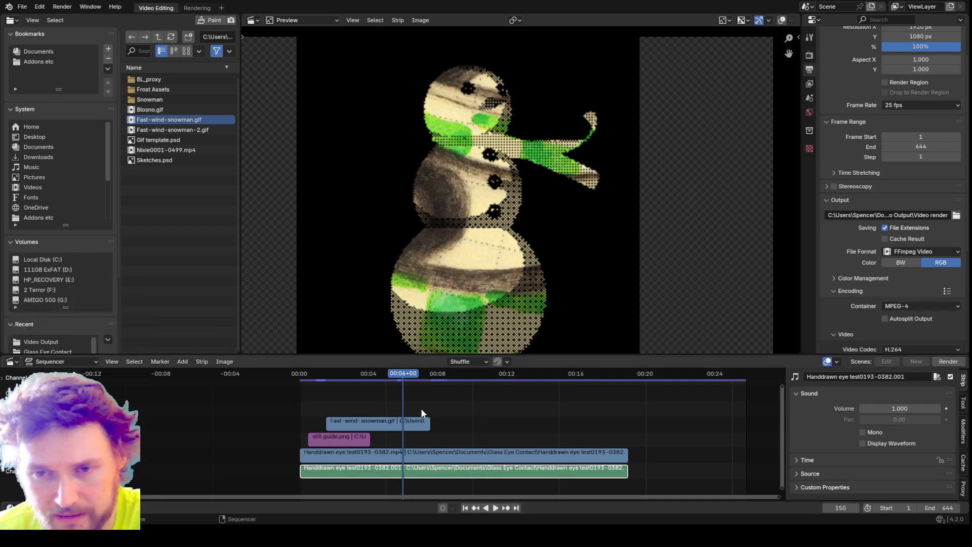
key("Right")
key("Right")
key("Right")
key("Right")
key("Right")
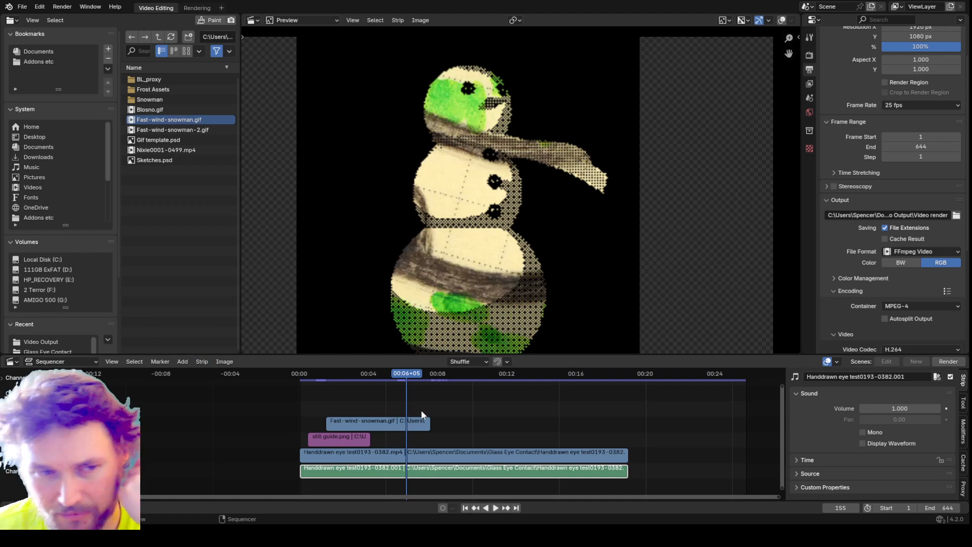
key("Left")
key("Left")
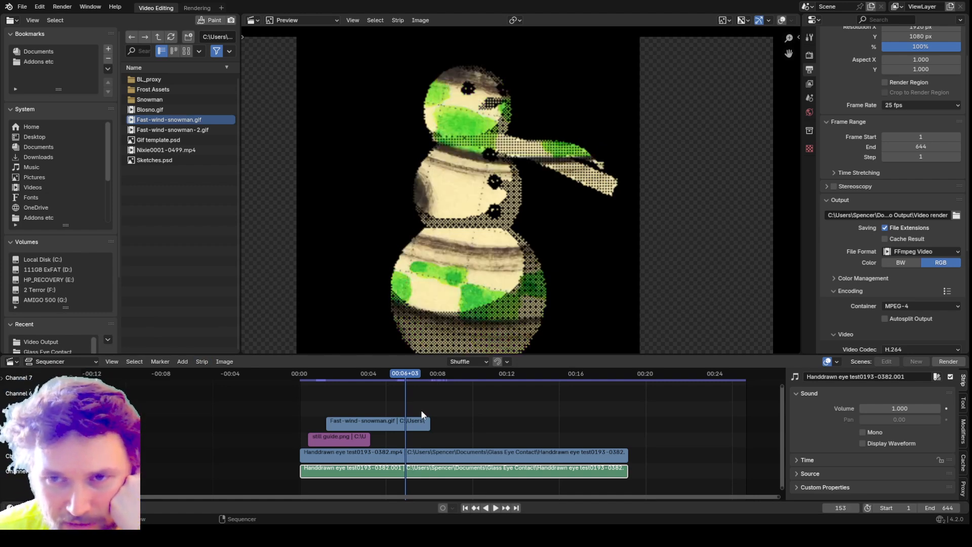
- Step frame by frame back to 00:05+19 and forward to 00:05+21 to check the audio scrubbing
key("Left")
key("Left")
key("Left")
key("Left")
key("Left")
key("Left")
key("Left")
key("Left")
key("Left")
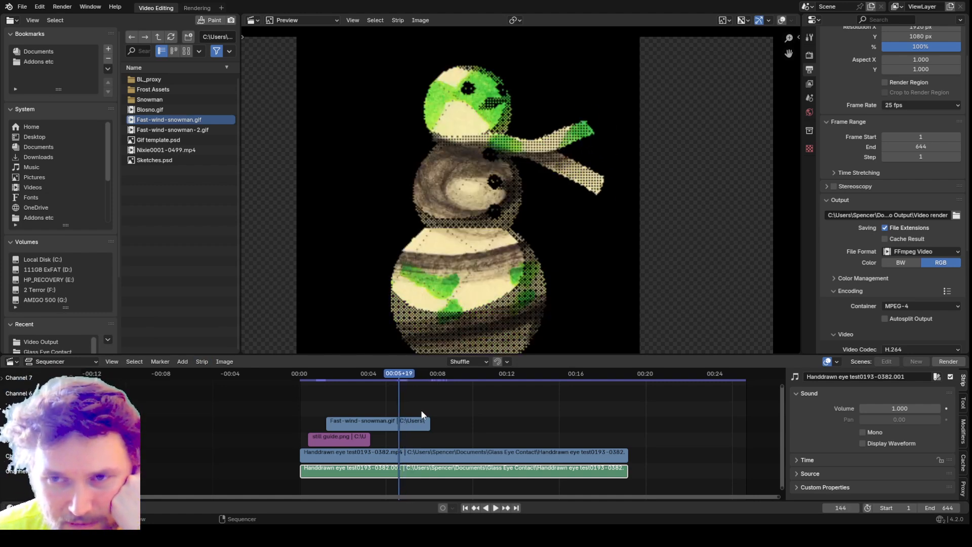
key("Right")
key("Right")
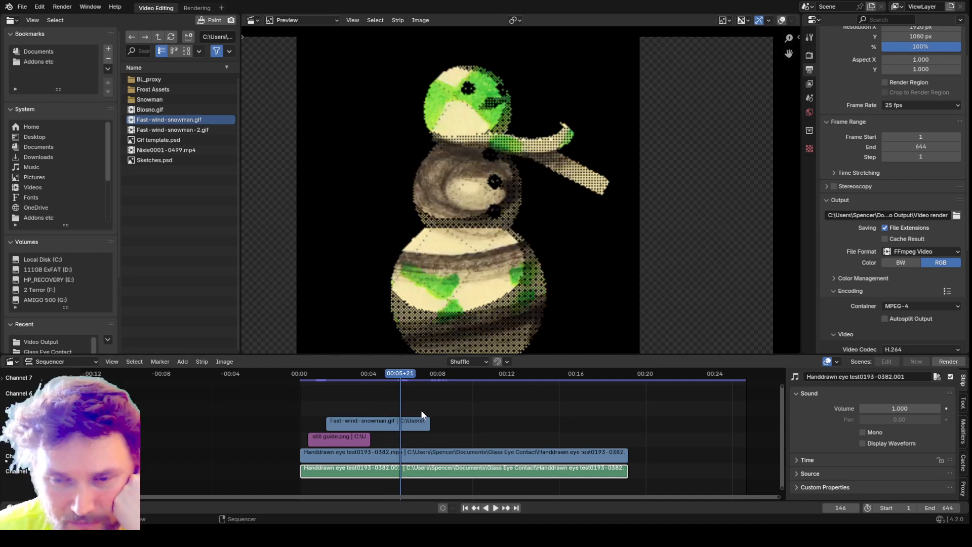
- Recheck the timeline's playback settings and scrub the playhead around 00:05+20 to compare the sound
left_click(39, 508)
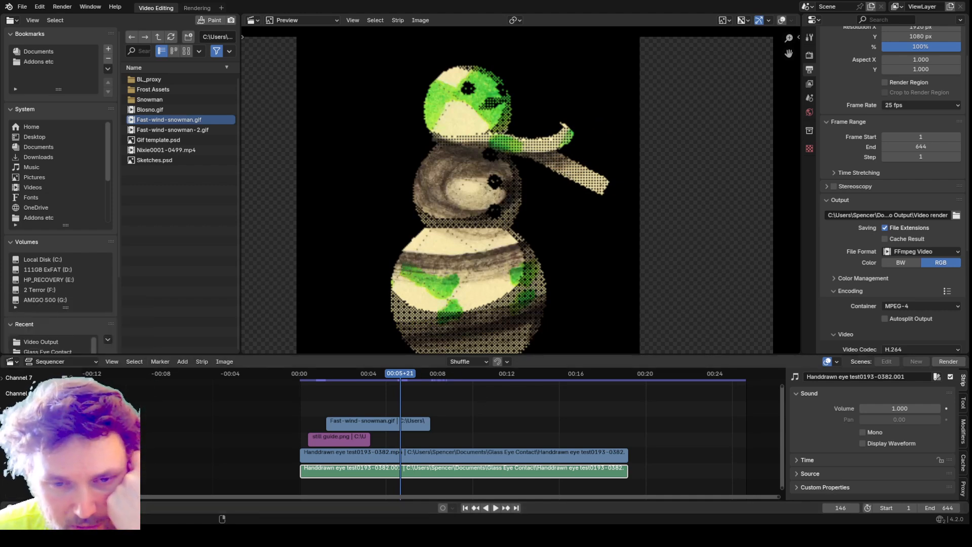
left_click_drag(397, 373, 402, 377)
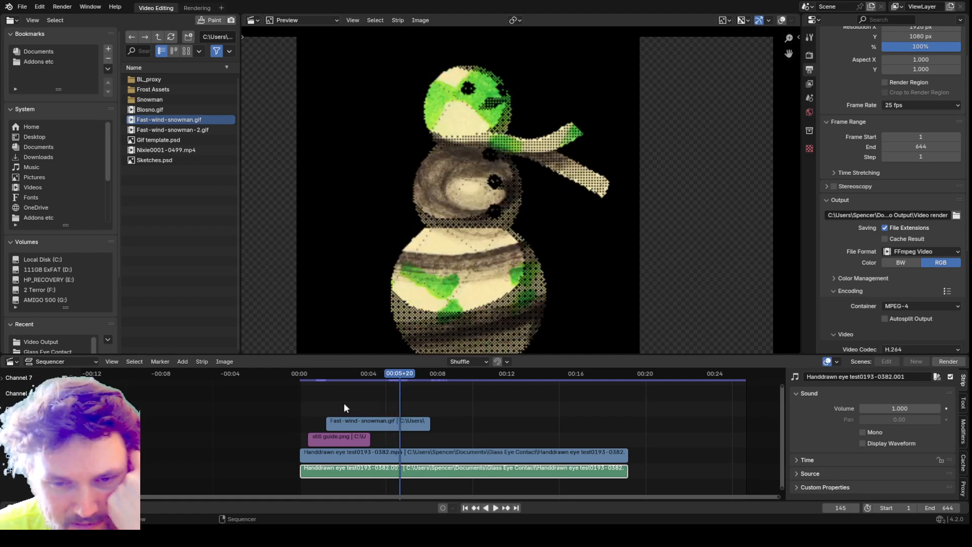
left_click(38, 508)
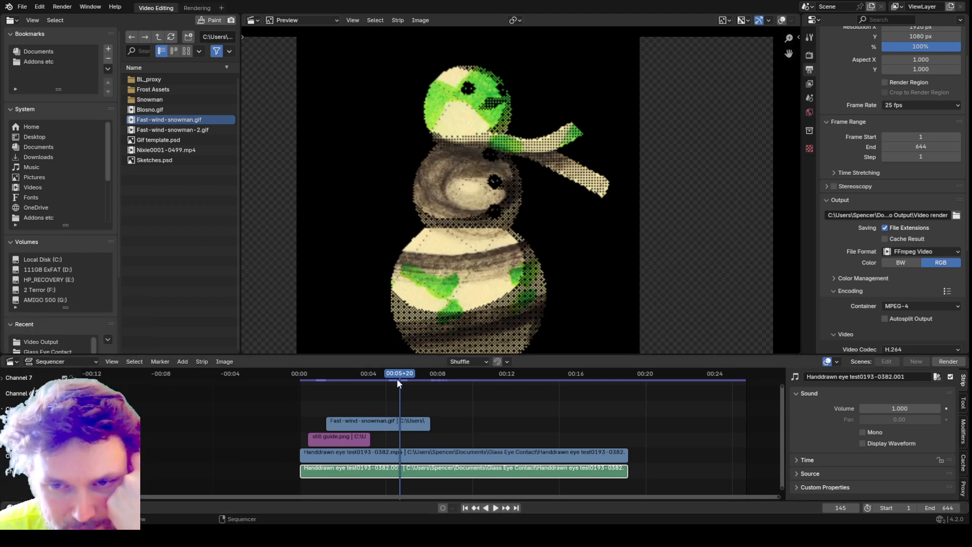
- Delete the selected sound strip, and move the playhead past the end of the selected Fast-wind-snowman.gif strip to 00:07+24
key("Delete")
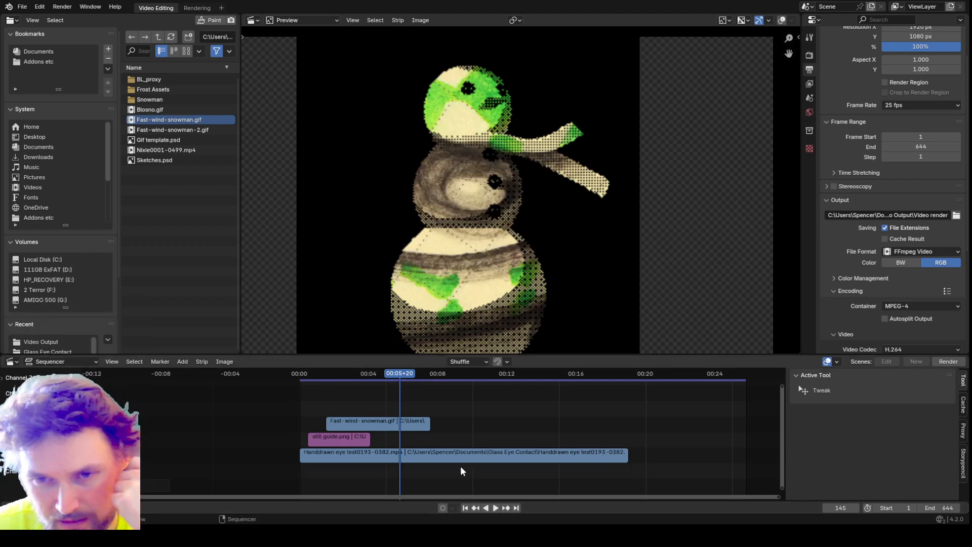
left_click(408, 427)
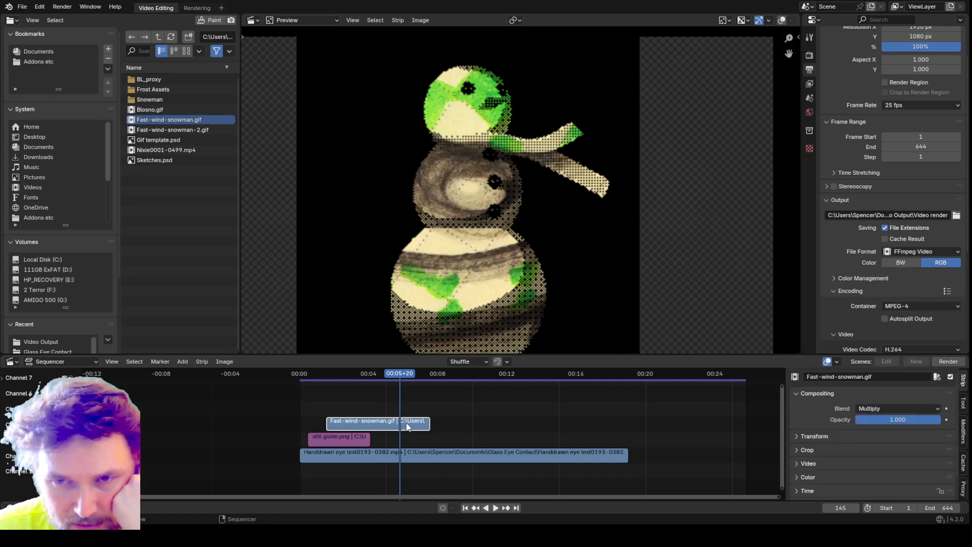
scroll(406, 430, "up", 2)
scroll(405, 434, "up", 2)
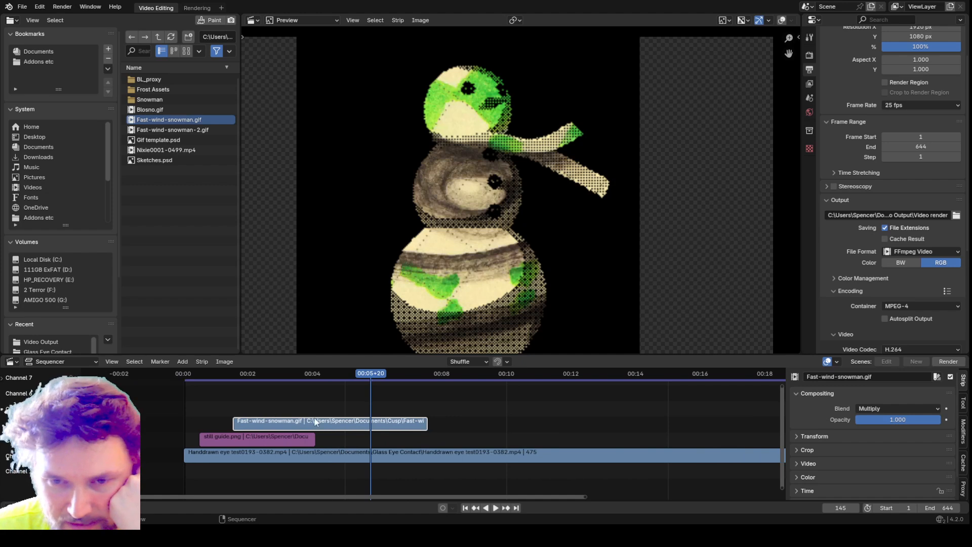
left_click(433, 378)
left_click(439, 376)
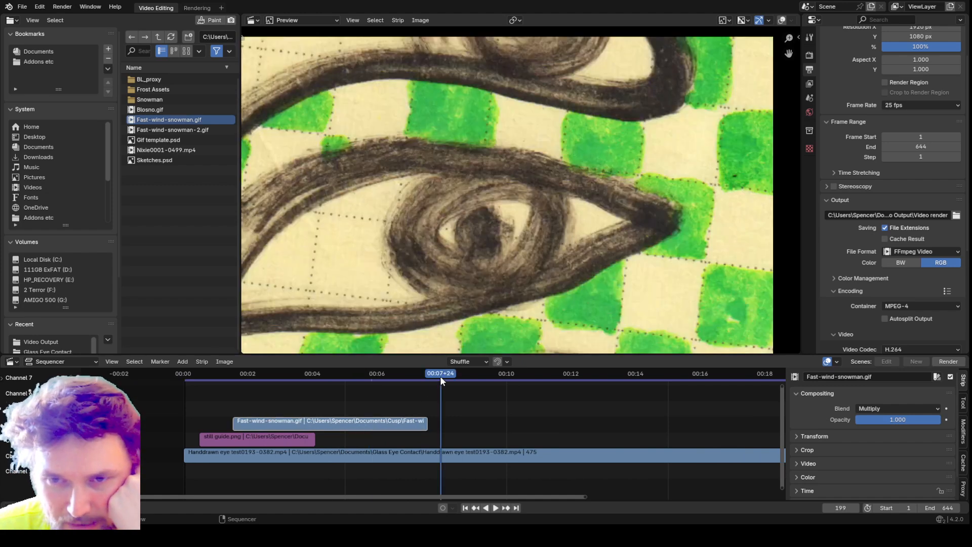
left_click(378, 425)
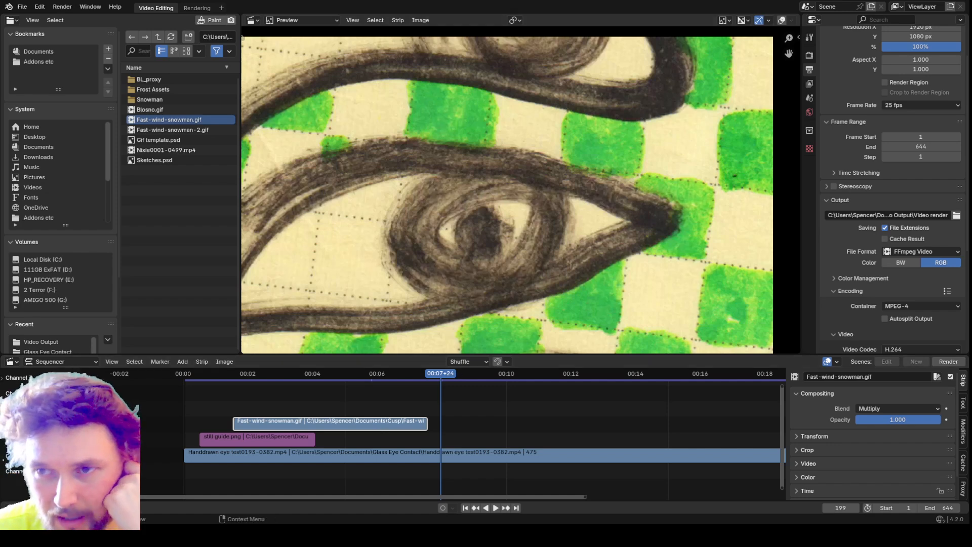
- Split the preview area vertically into two equal halves and turn the new area into an Image Editor
left_click_drag(800, 15, 620, 32)
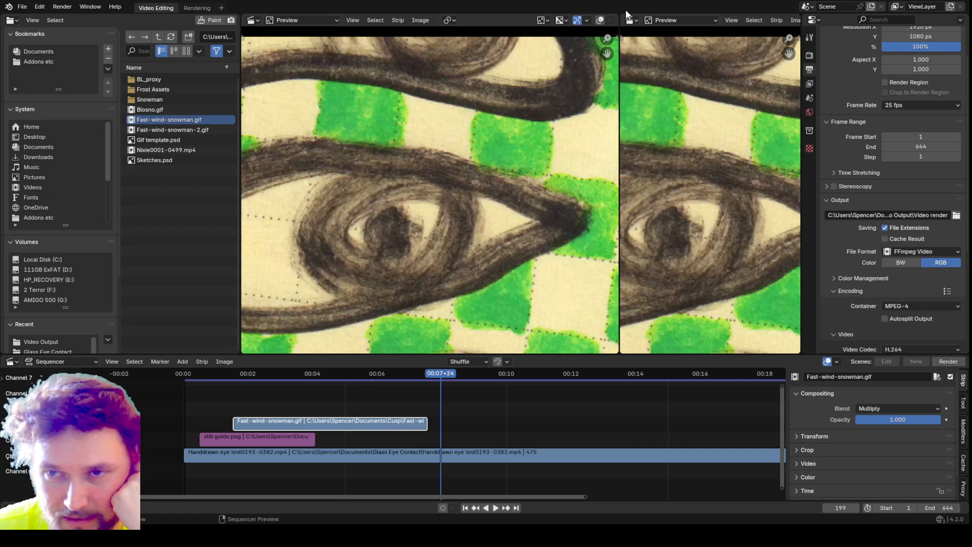
left_click_drag(619, 20, 531, 20)
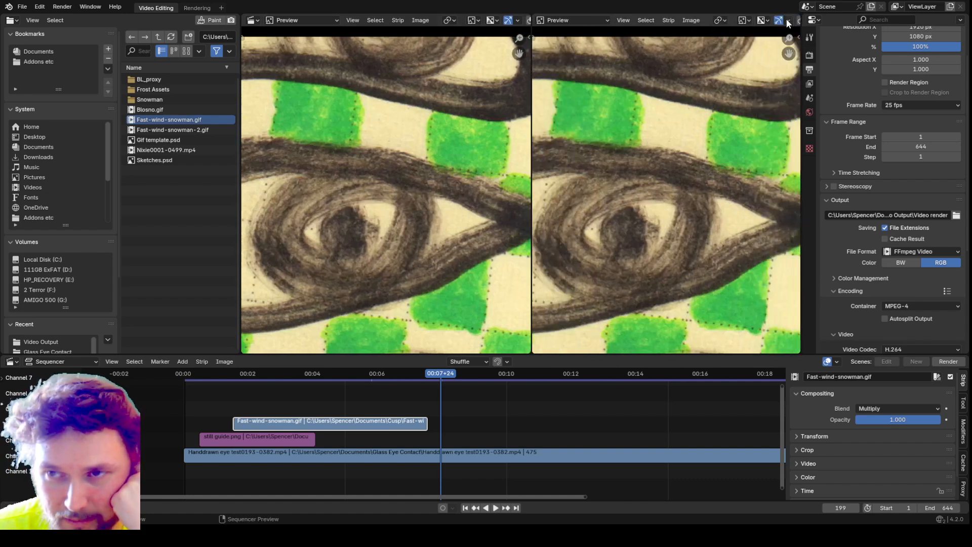
scroll(776, 19, "up", 2)
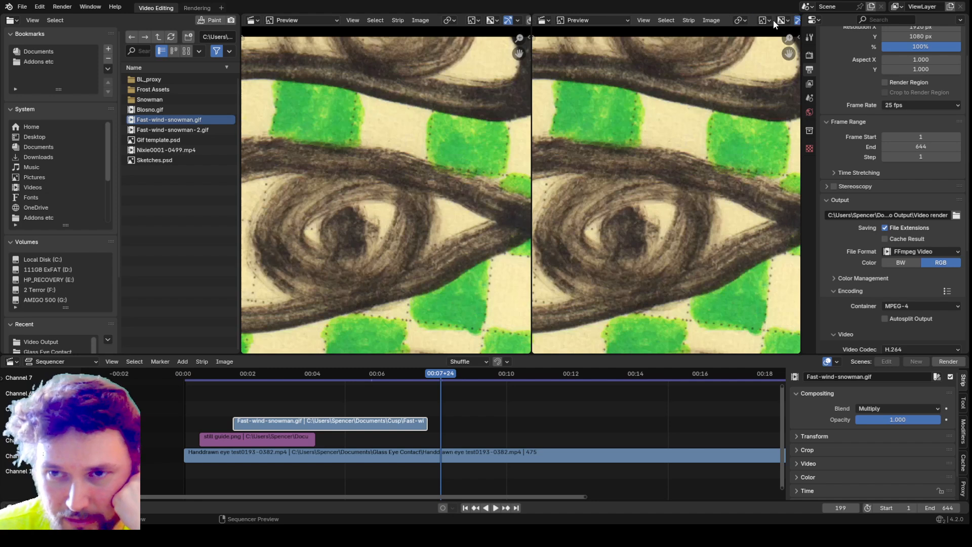
left_click(550, 20)
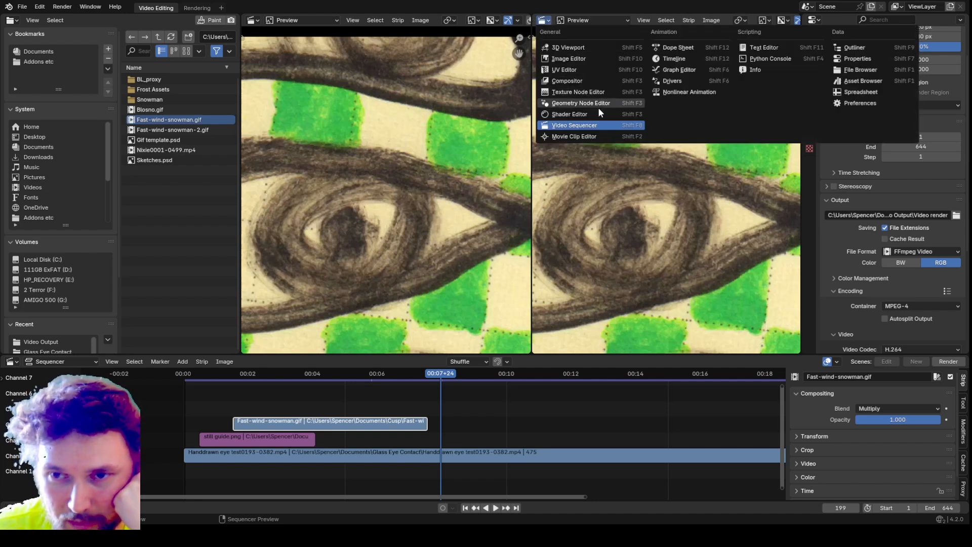
left_click(588, 60)
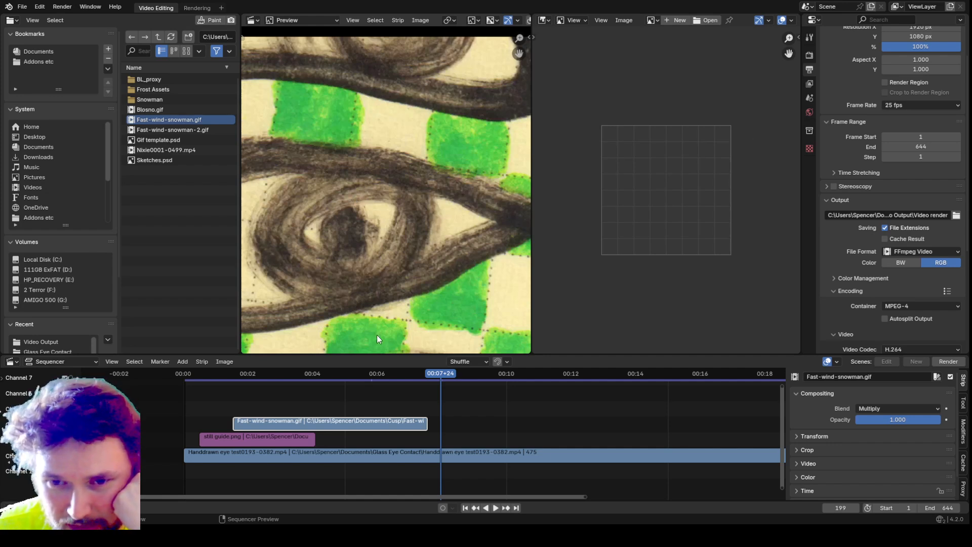
- Load Hand drawn eye.jpg into the Image Editor and examine the drawn eyes as a whole and close up
left_click_drag(383, 327, 678, 173)
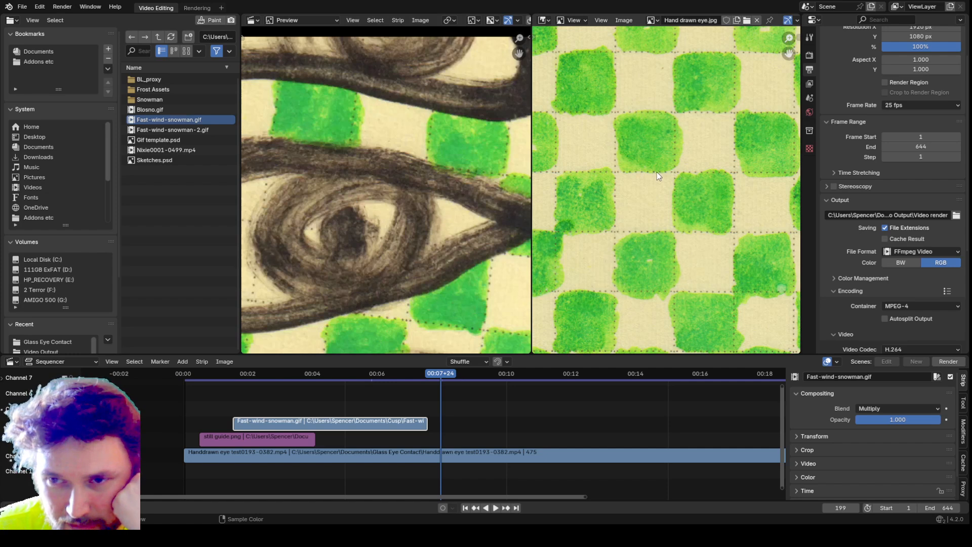
scroll(658, 176, "down", 10)
scroll(658, 178, "up", 2)
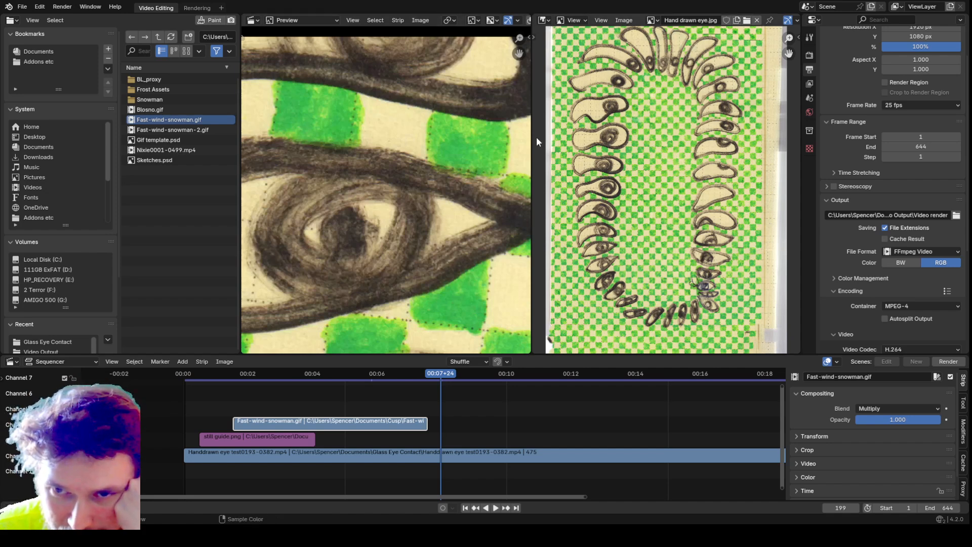
scroll(589, 150, "up", 8)
middle_click_drag(581, 150, 796, 214)
scroll(752, 201, "up", 3)
middle_click_drag(728, 177, 753, 101)
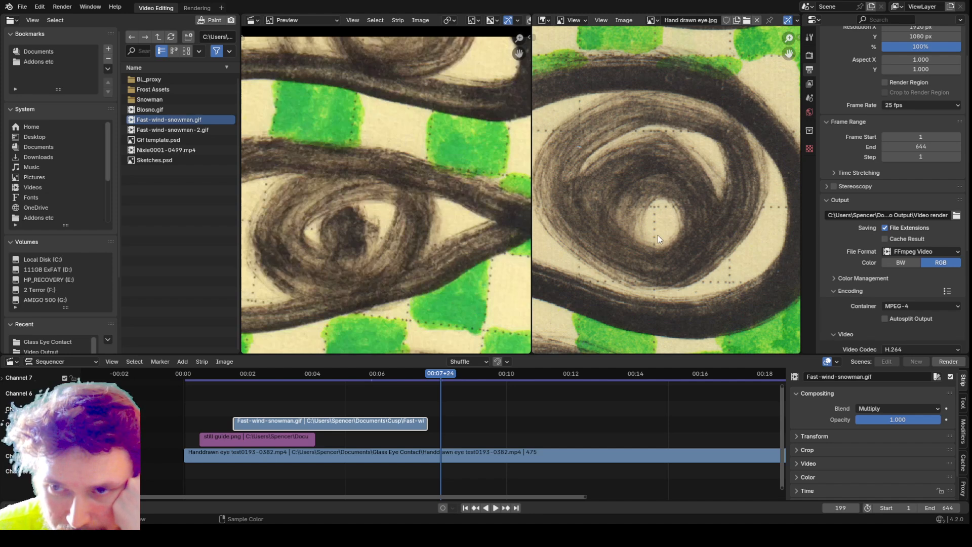
scroll(658, 235, "down", 5)
scroll(755, 279, "up", 5)
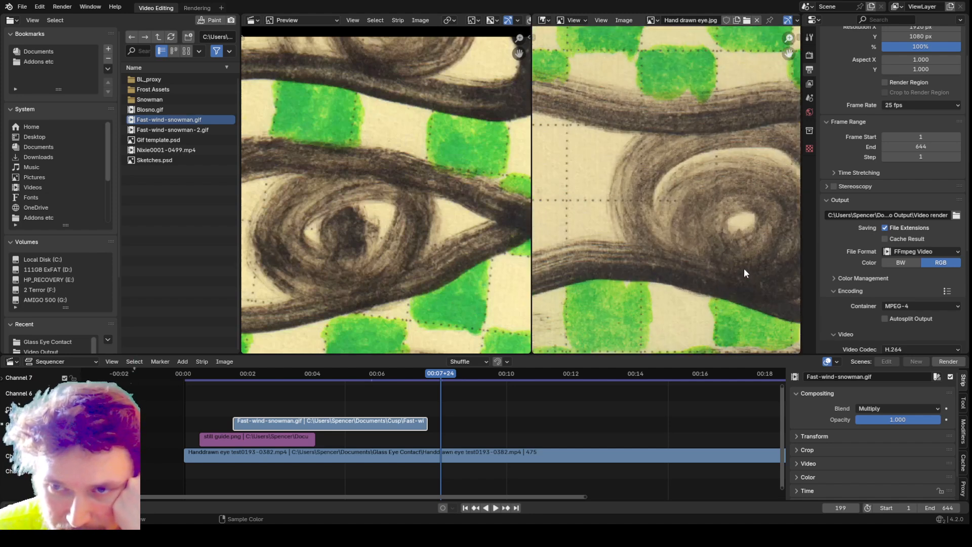
scroll(739, 221, "up", 2)
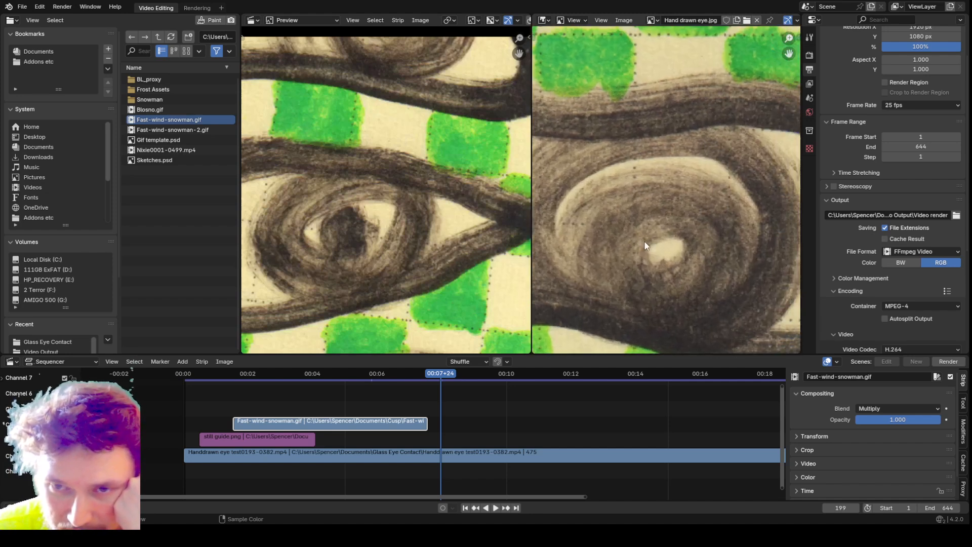
- Join the Image Editor area back into the sequencer preview and fit the whole frame in view
right_click(532, 164)
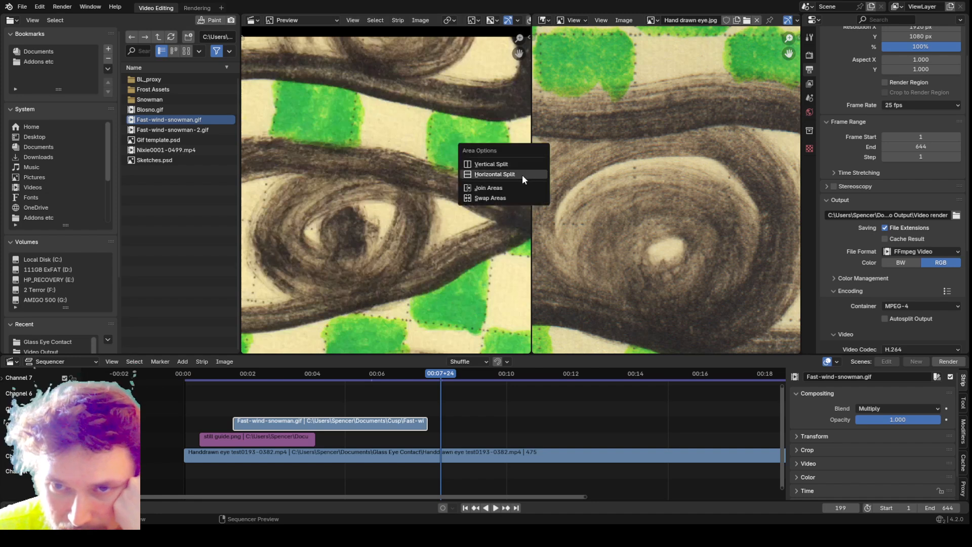
left_click(521, 188)
left_click(545, 188)
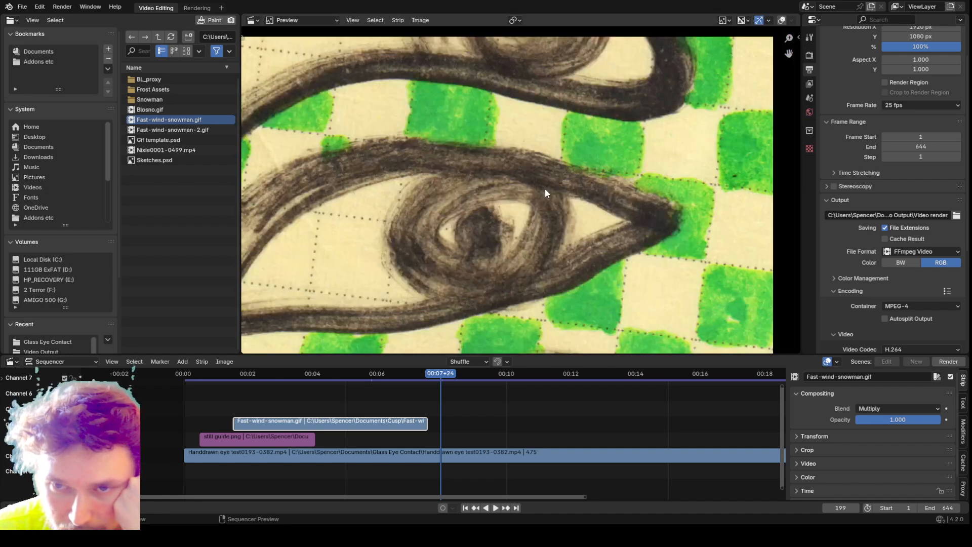
scroll(558, 212, "down", 1)
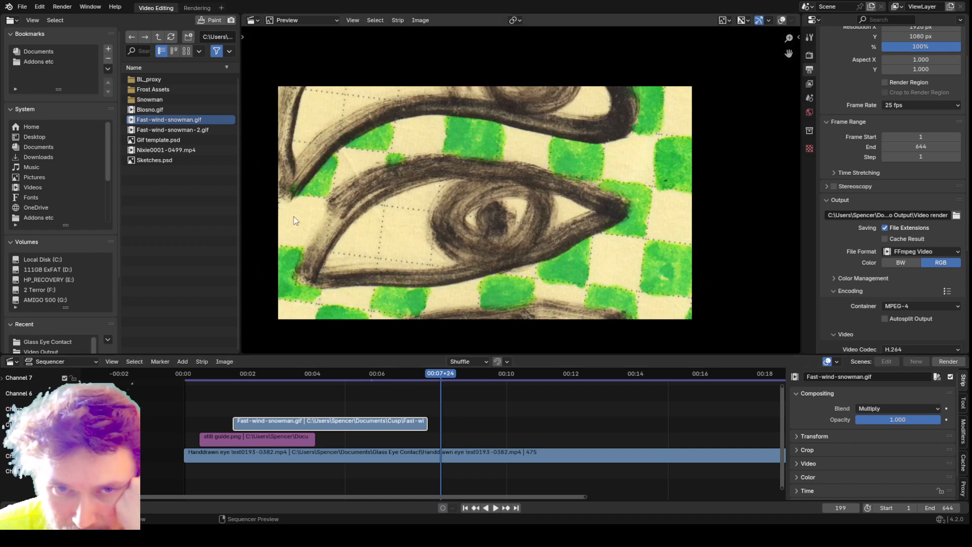
- Browse to the Glass Eye Contact folder in Documents and display its files as thumbnails
left_click(158, 37)
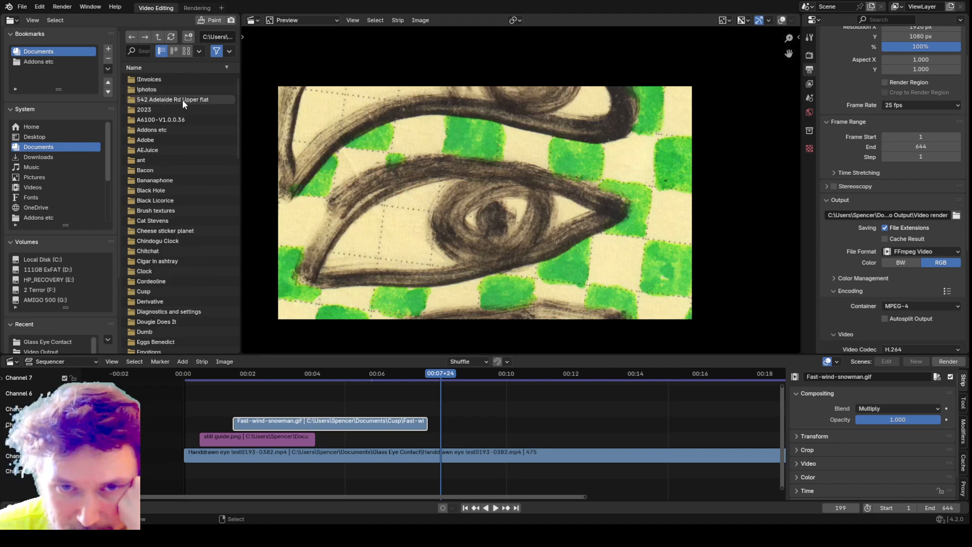
scroll(193, 168, "down", 7)
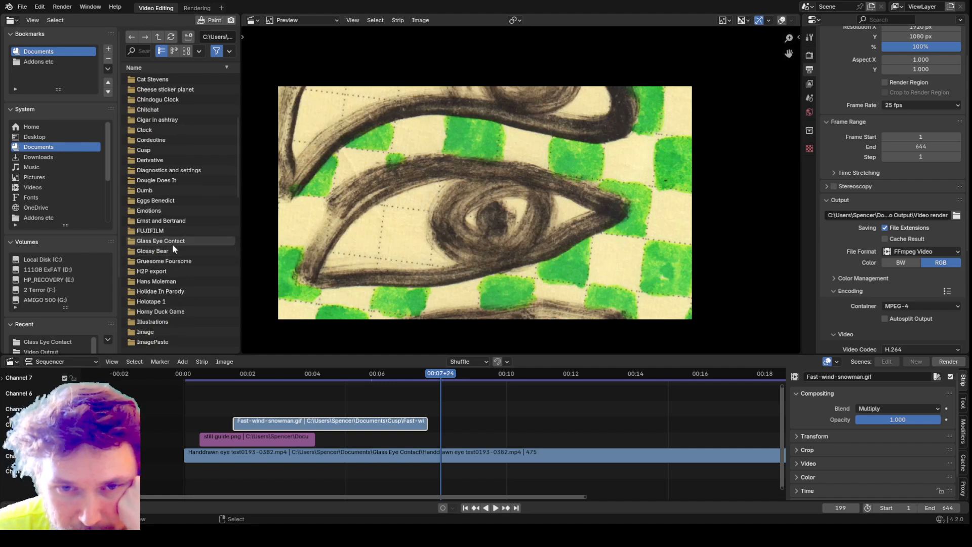
double_click(173, 242)
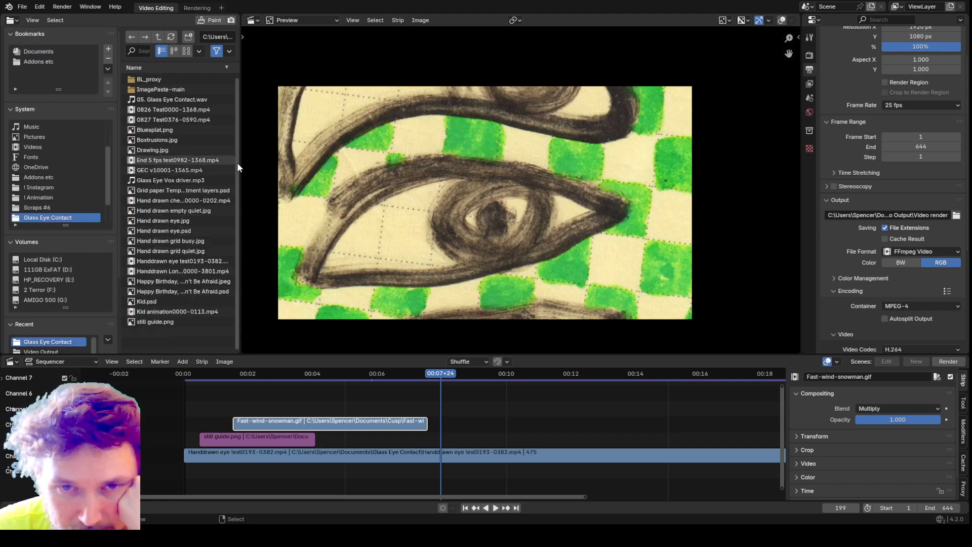
left_click(186, 51)
scroll(214, 147, "down", 2)
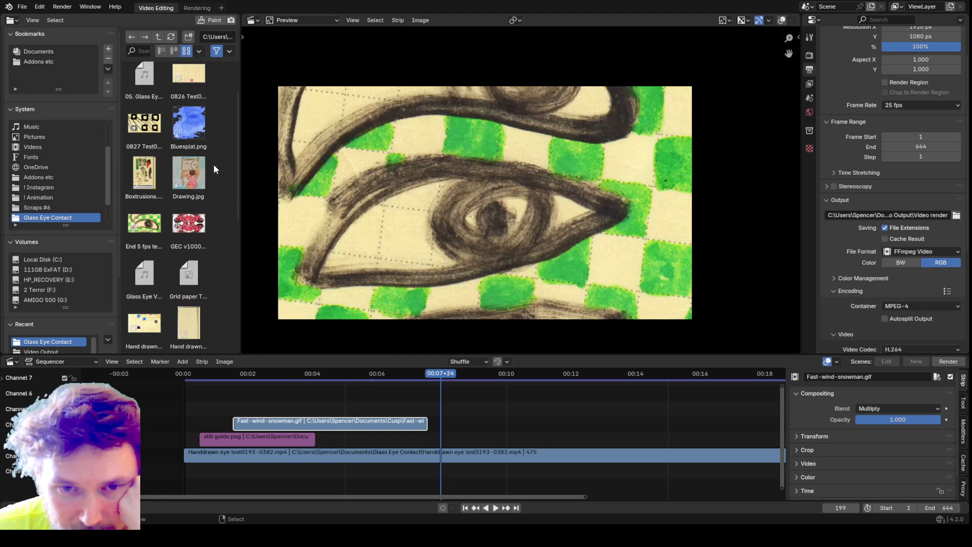
- Add Hand drawn eye.jpg to the sequence as a 263-frame strip just after the Fast-wind-snowman.gif strip, on the same channel
scroll(214, 167, "down", 3)
left_click(148, 237)
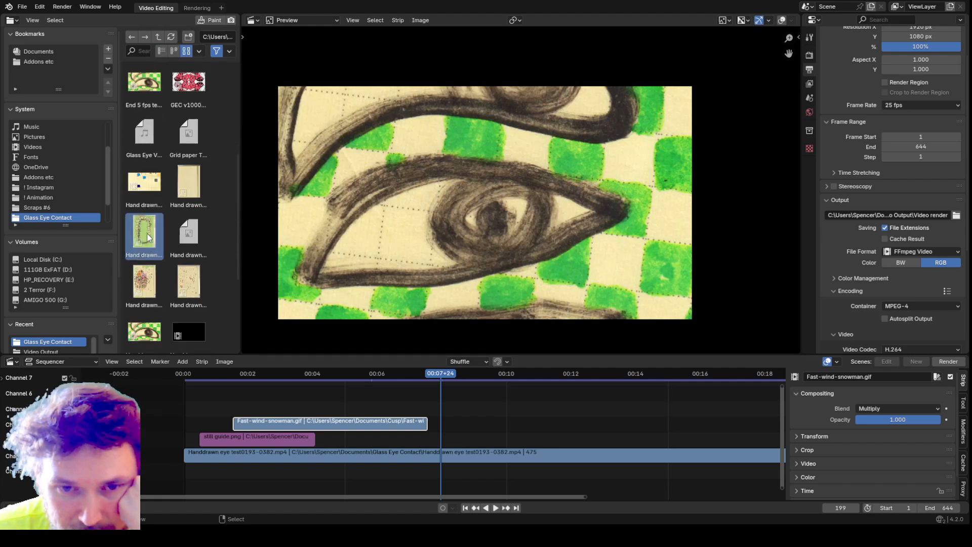
mouse_move(148, 242)
left_mouse_down()
mouse_move(456, 400)
mouse_move(438, 430)
mouse_move(582, 421)
mouse_move(777, 429)
left_mouse_up()
- Enlarge the Hand drawn eye.jpg strip in the preview and reposition it until a single drawn eye fills the frame
scroll(567, 191, "down", 2)
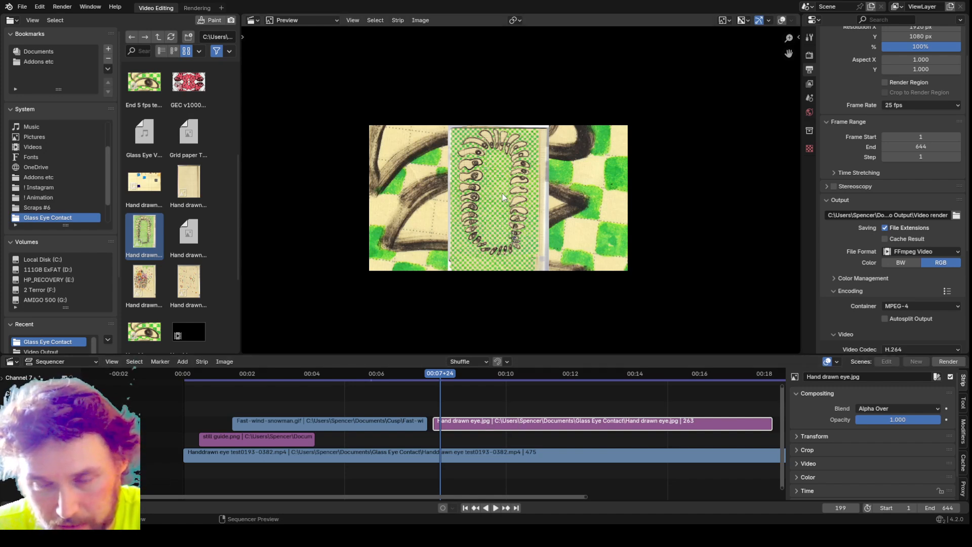
scroll(504, 197, "up", 2)
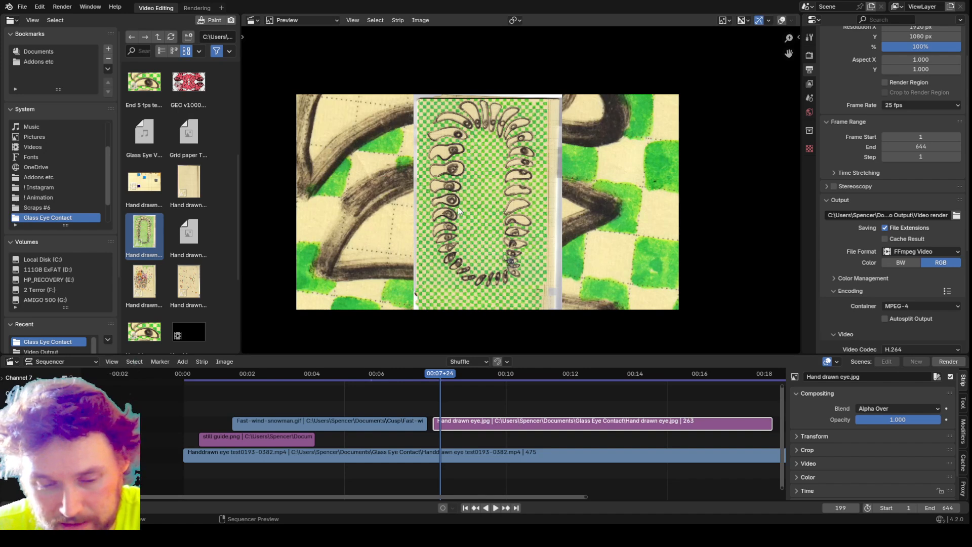
key("s")
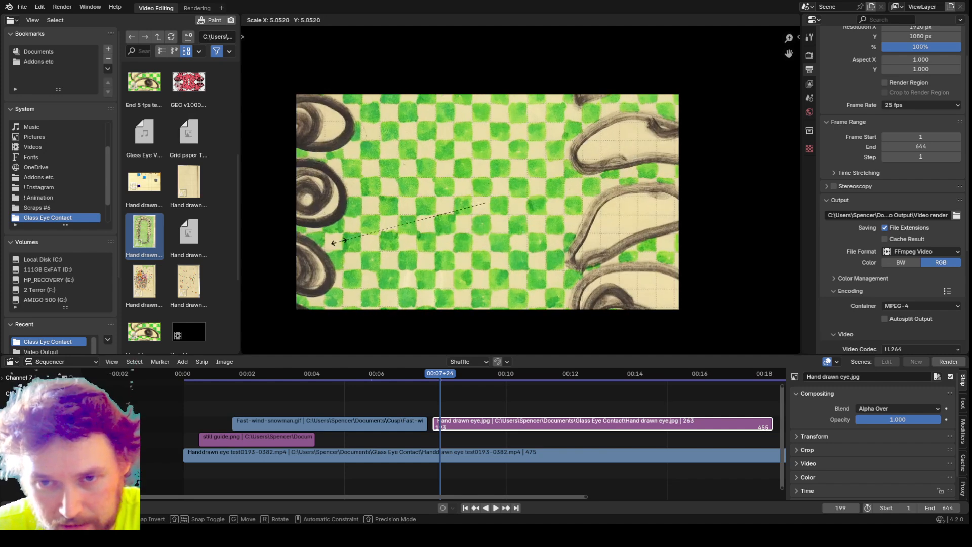
left_click(305, 247)
key("s")
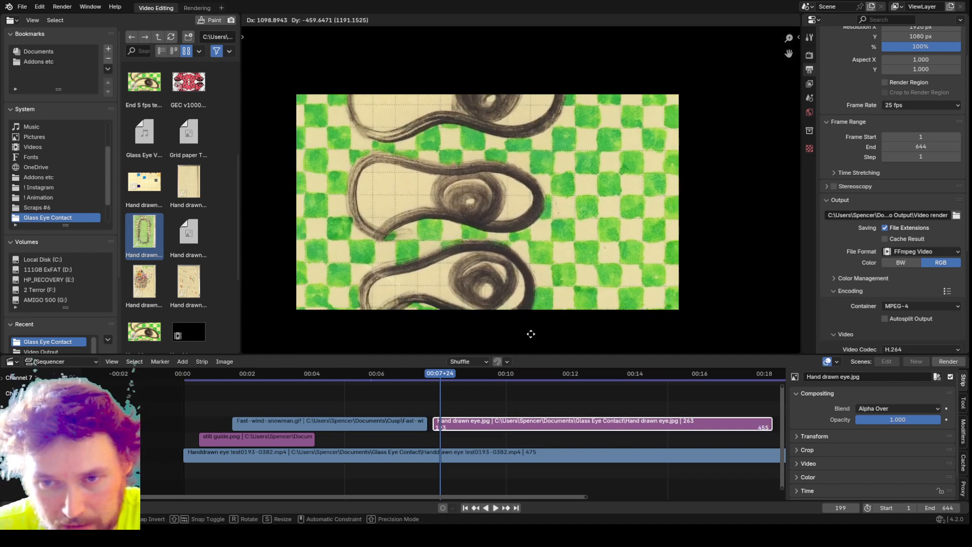
left_click(402, 331)
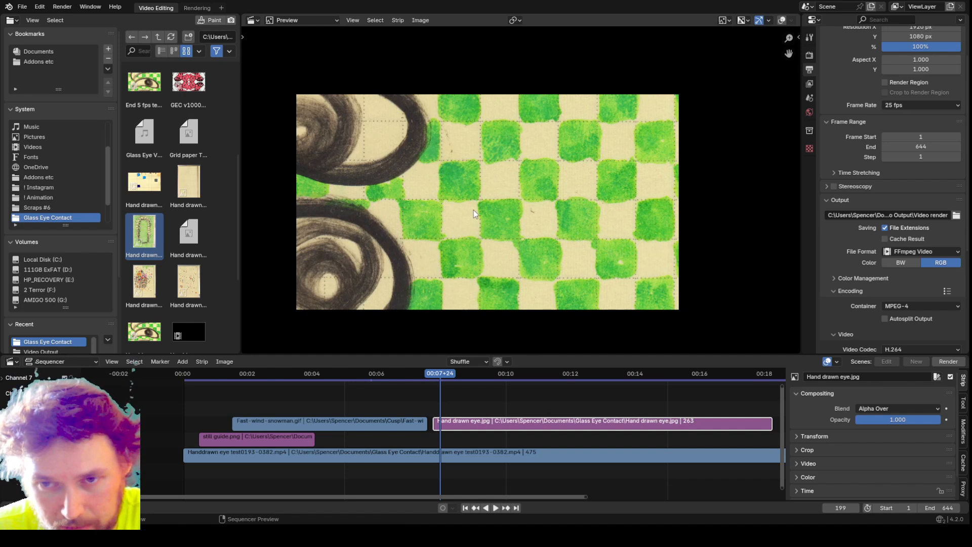
key("g")
left_click(662, 279)
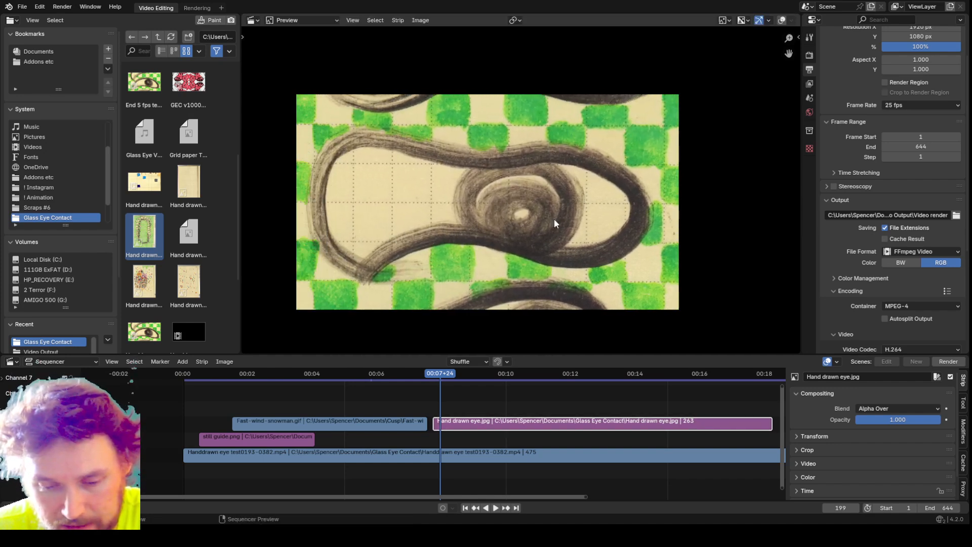
- Scale the eye image up further to about 1.935 and centre the pupil, at about X 2439 px, Y -1023 px
key("s")
left_click(475, 225)
key("g")
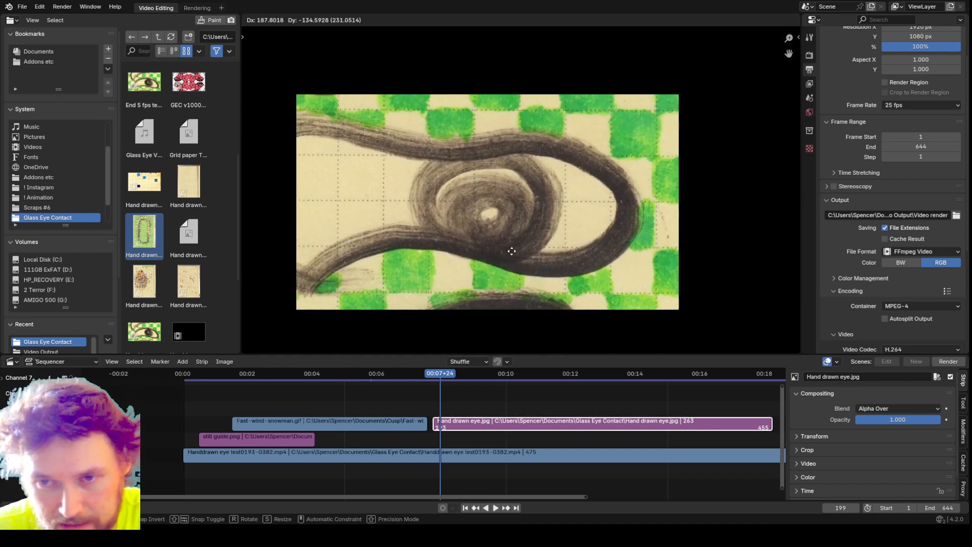
left_click(518, 257)
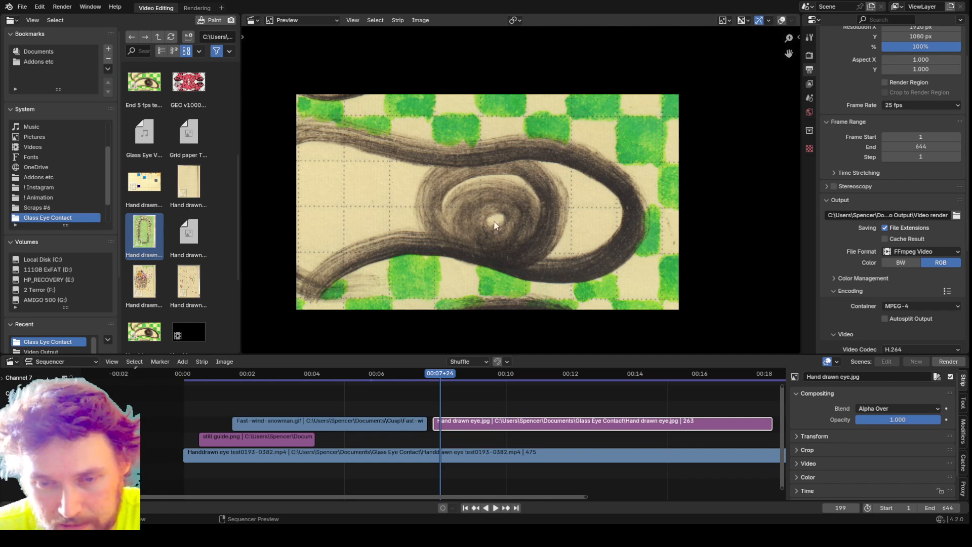
- Enlarge the sequencer area and expand the Transform properties of the Hand drawn eye.jpg strip
mouse_move(792, 354)
left_mouse_down()
mouse_move(791, 325)
mouse_move(785, 363)
left_mouse_up()
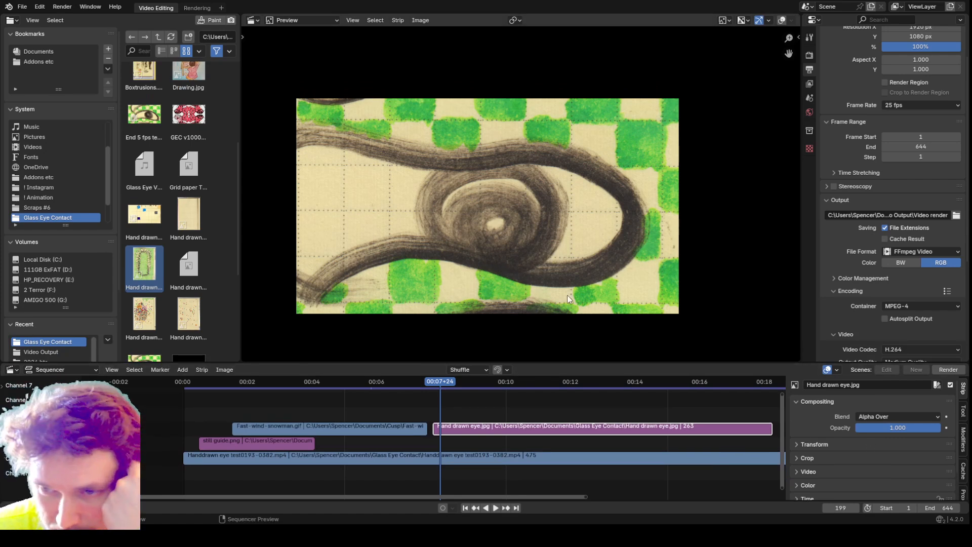
scroll(796, 438, "down", 1)
scroll(796, 438, "up", 1)
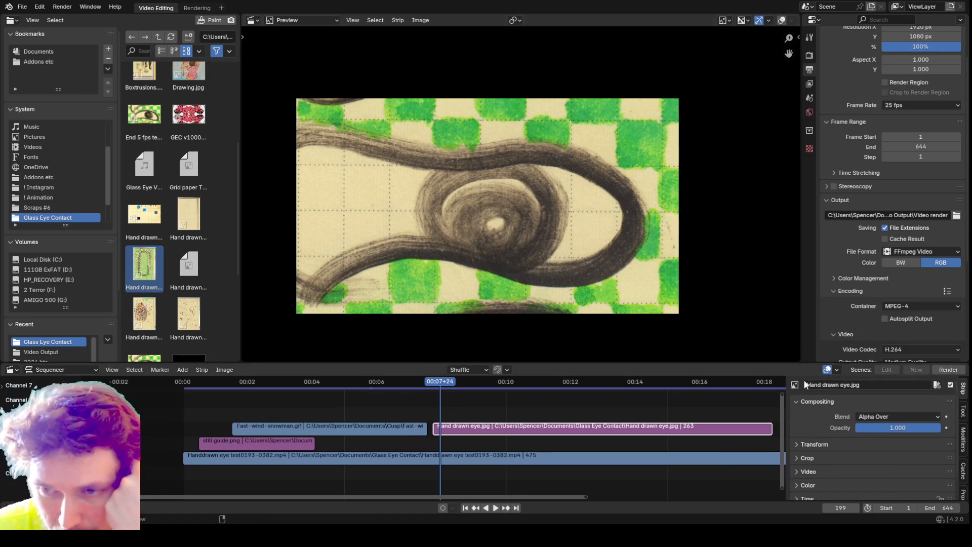
left_click_drag(797, 365, 799, 262)
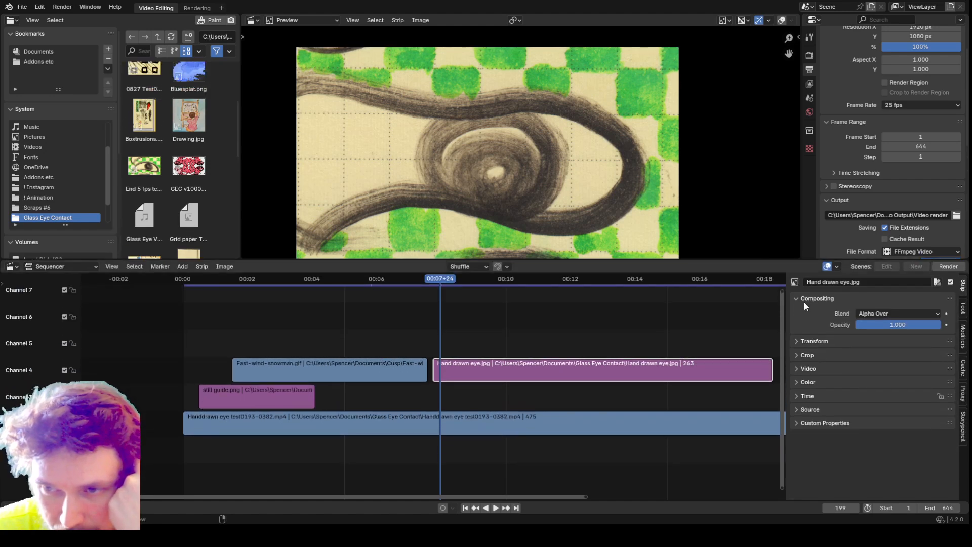
left_click(795, 342)
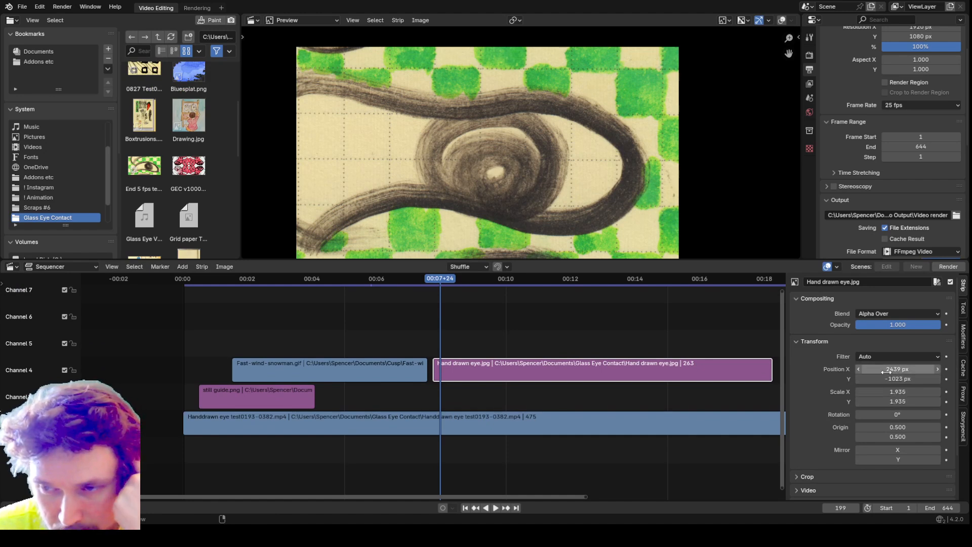
- Insert keyframes for the eye strip's X and Y position and X and Y scale at frame 199
key("i")
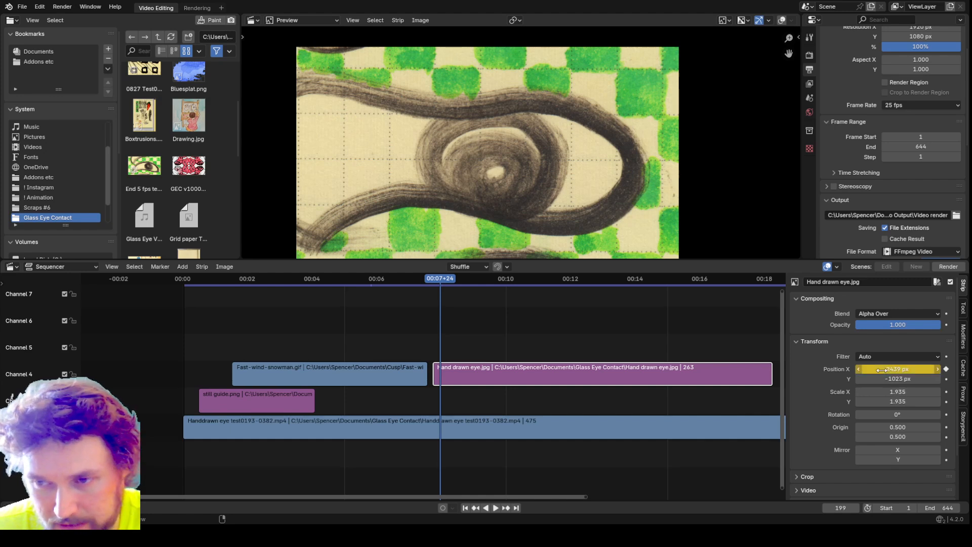
key("i")
key("i")
key("i")
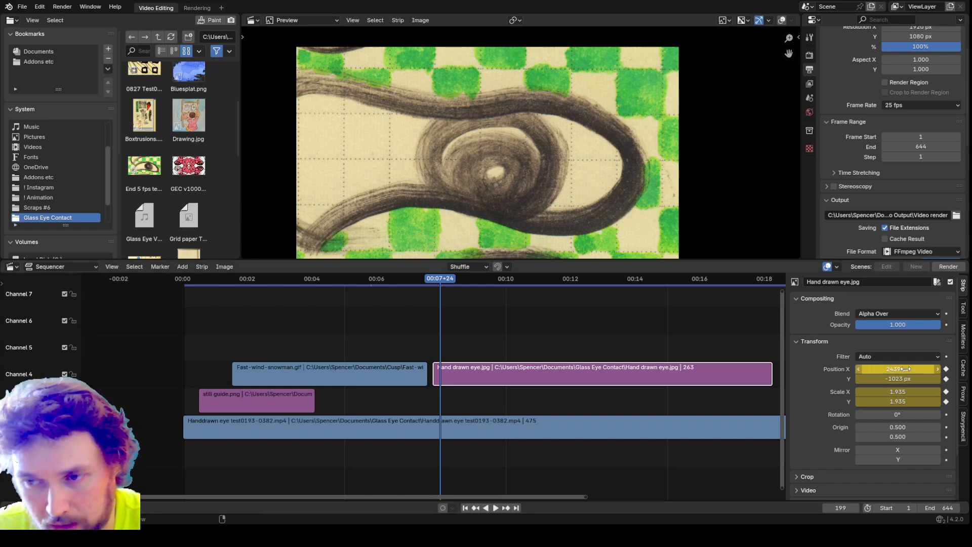
- At frame 200, move the image to the next eye at about X 2132 px, Y -2057 px, and keyframe its position and scale
key("Right")
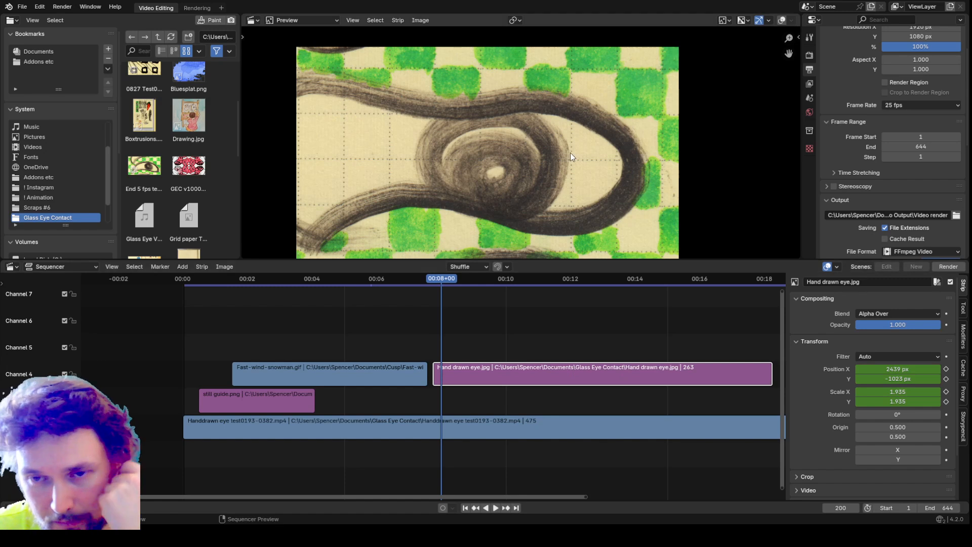
key("g")
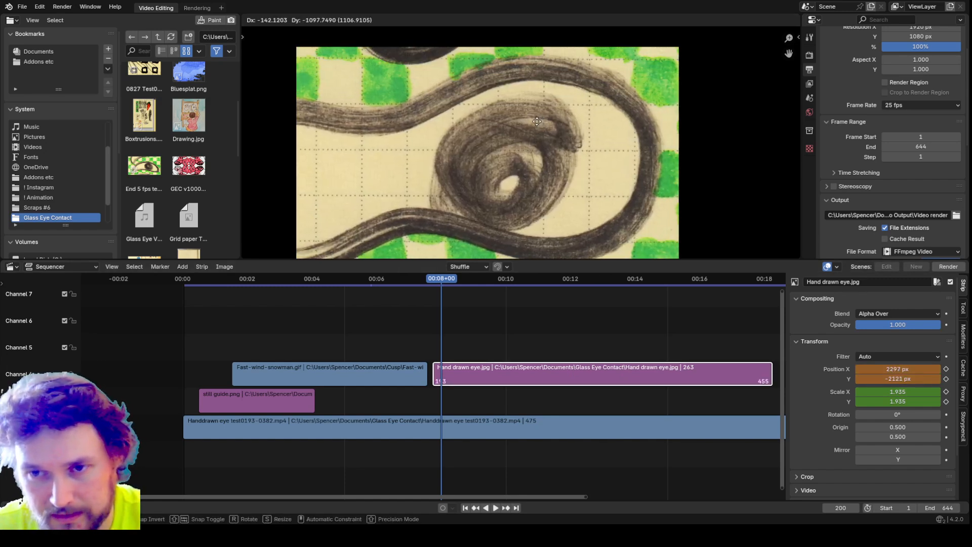
left_click(504, 108)
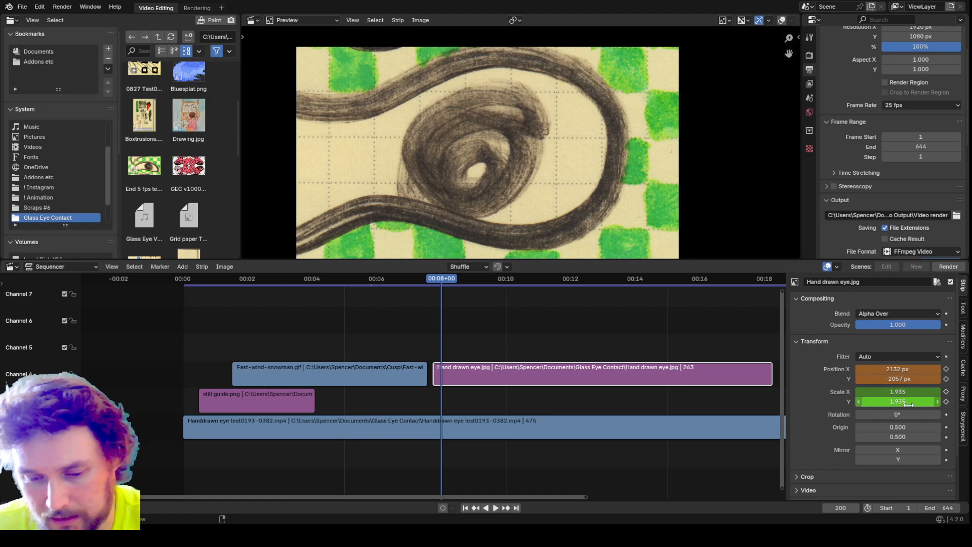
key("i")
key("i")
key("i")
key("i")
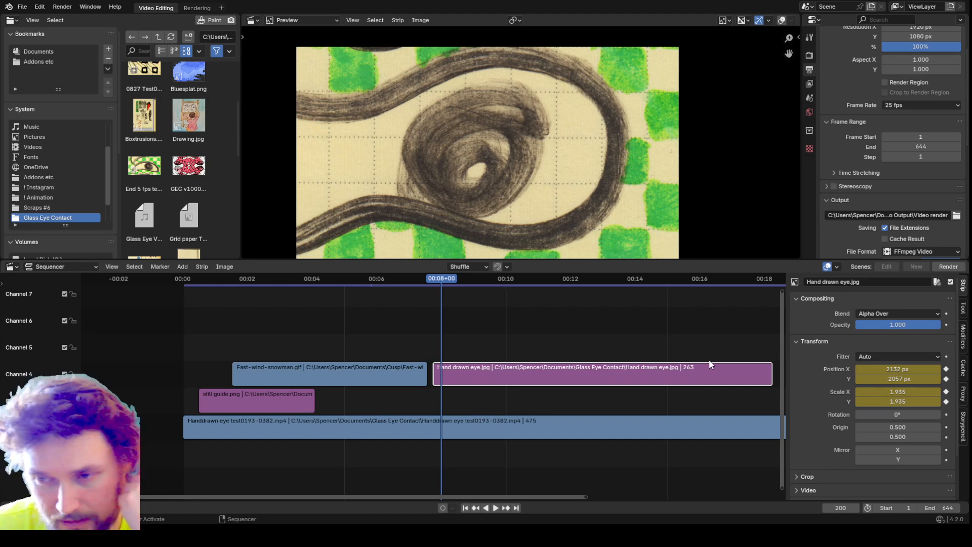
- Compare the keyed eyes by stepping back and forth between neighbouring frames around 199 and 200, and turn on automatic keyframing
key("Left")
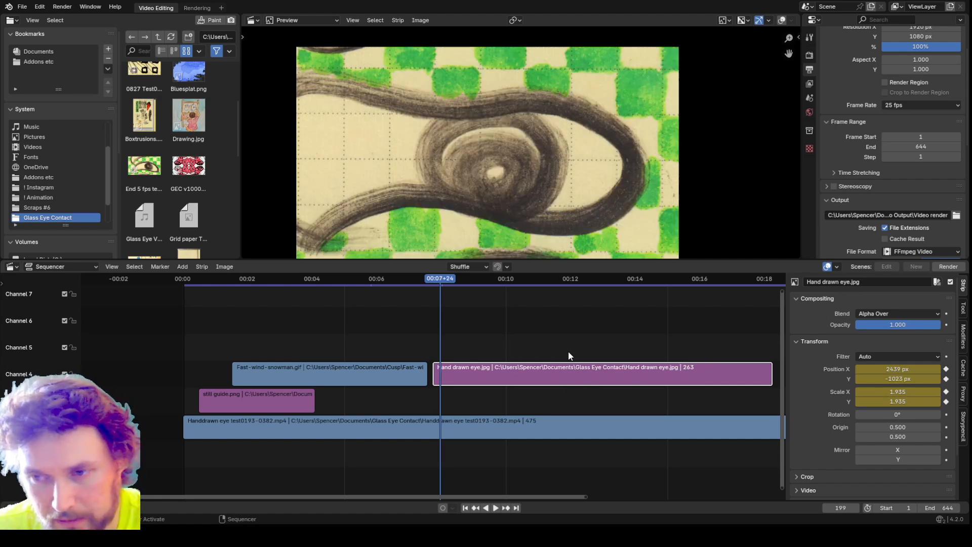
key("Right")
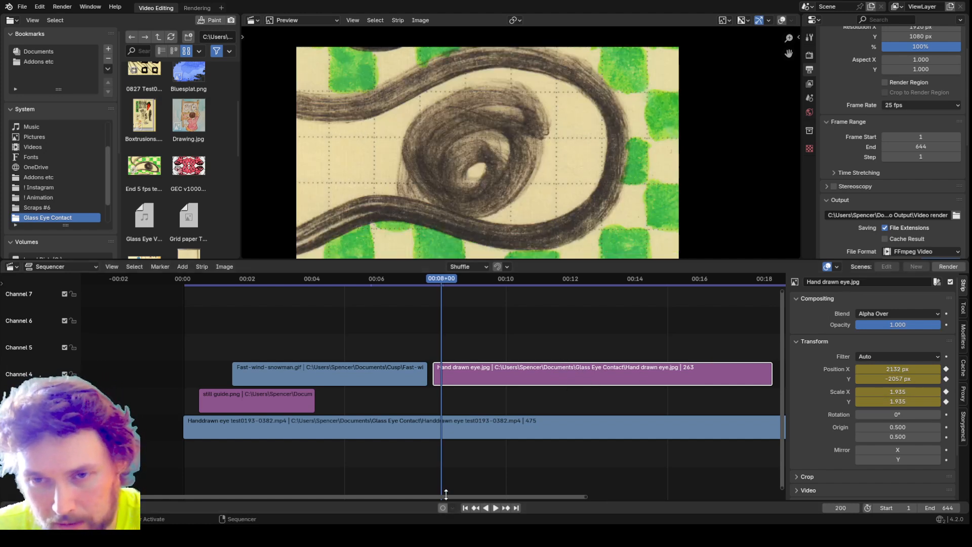
key("Left")
key("Right")
key("Left")
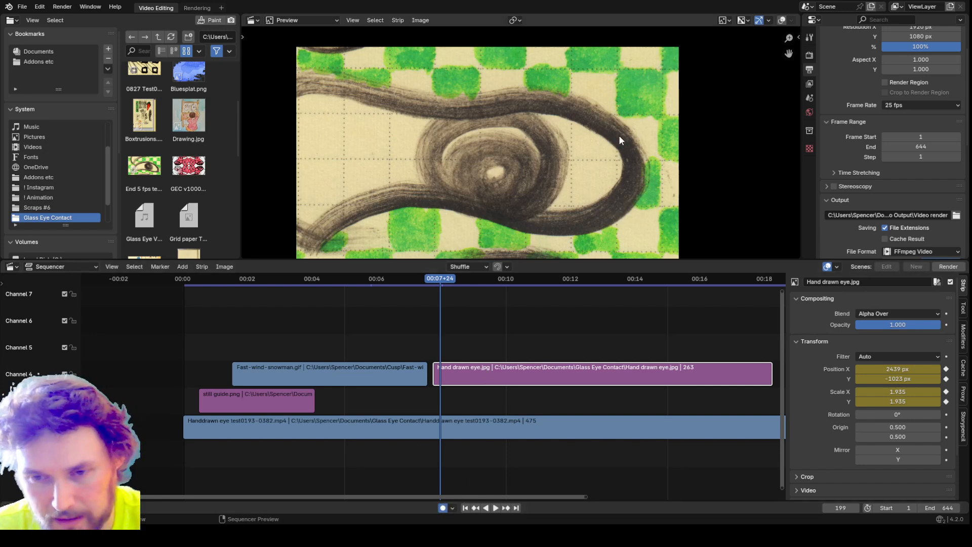
key("Left")
key("Right")
key("Left")
key("Left")
key("Right")
key("Right")
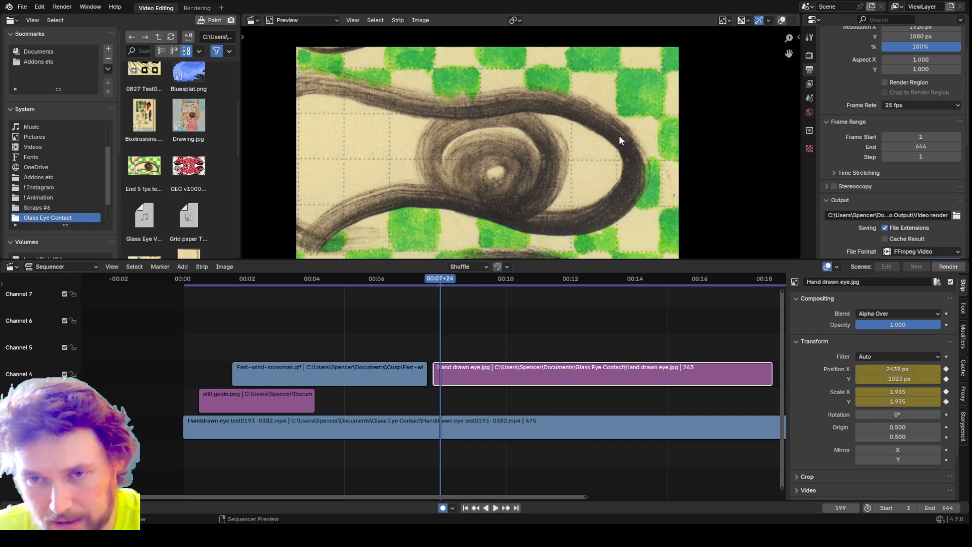
- At frame 201, move the image to the following eye at about X 2081 px, Y -3292 px
key("Right")
key("Right")
key("g")
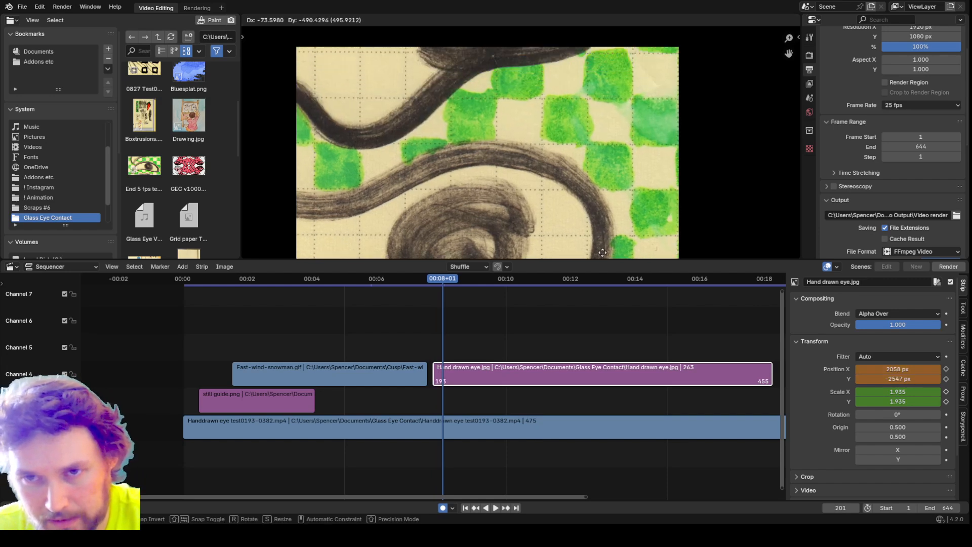
left_click(606, 143)
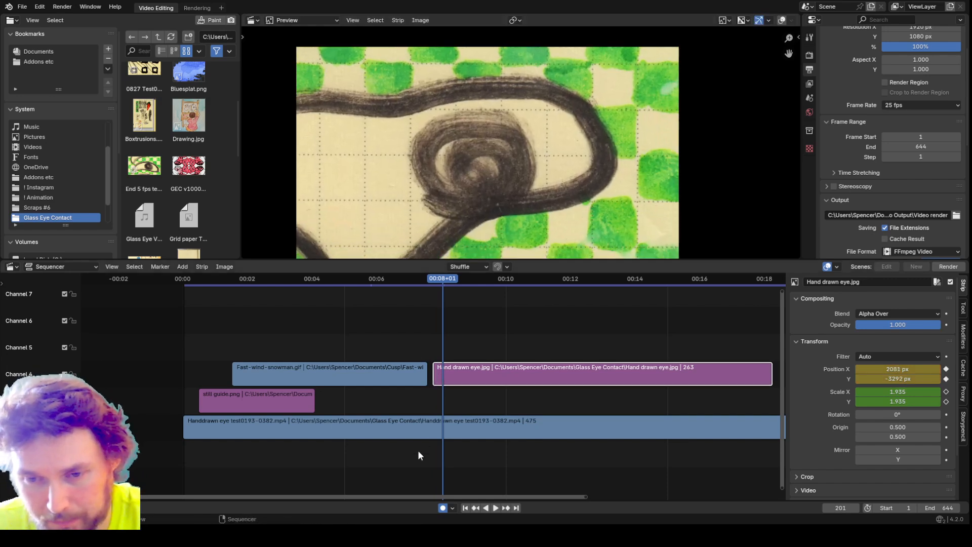
- Step through the keyed frames, and at frame 202 move the image to another eye at about X 1934 px, Y -4326 px
key("Left")
key("Left")
key("Left")
key("Right")
key("Right")
key("Right")
key("Right")
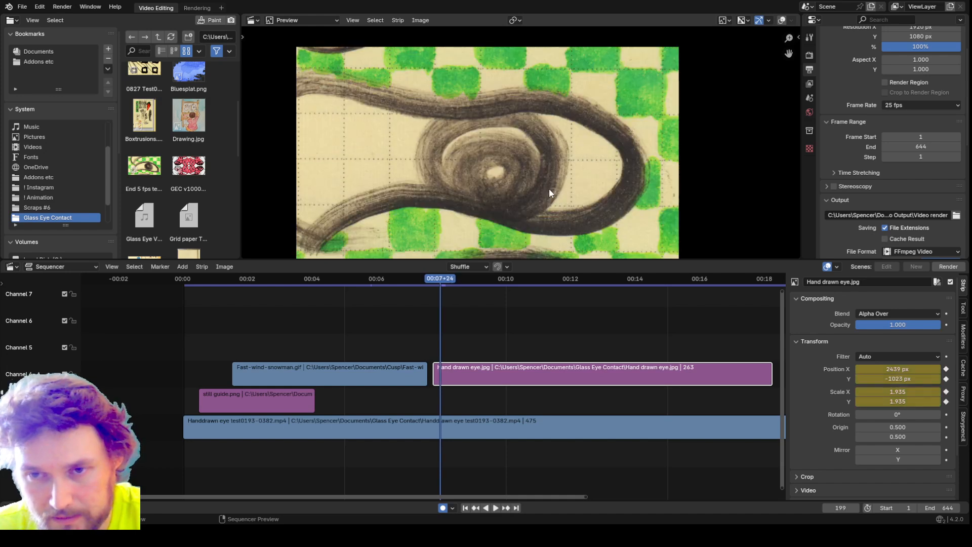
key("g")
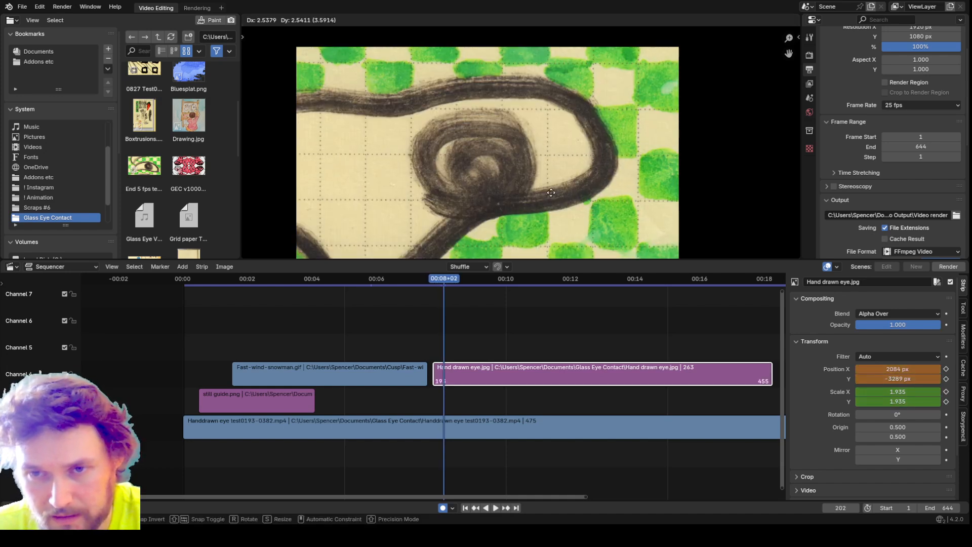
left_click(517, 147)
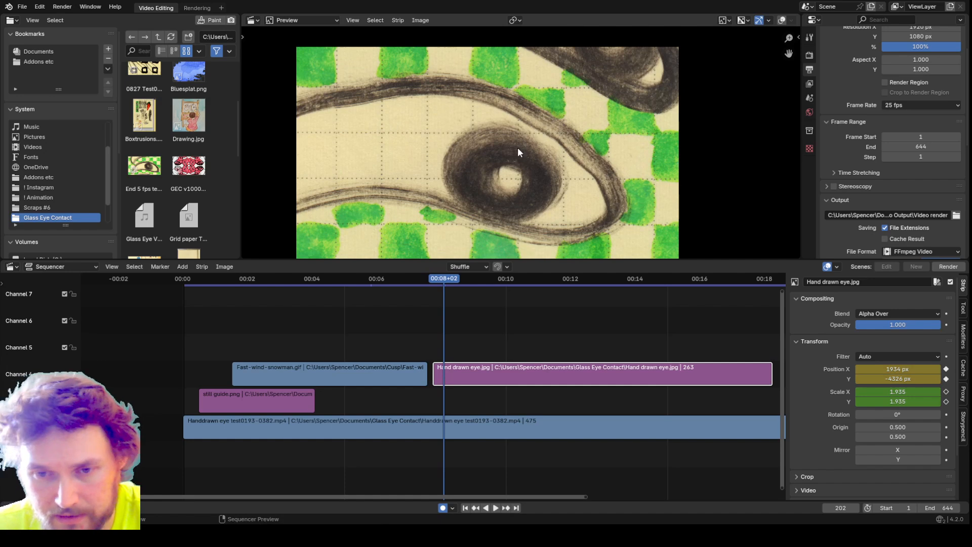
- Move the Hand drawn eye.jpg strip up to channel 5 and earlier in time, so it ends just before the playhead at 00:08+02
scroll(518, 147, "down", 1)
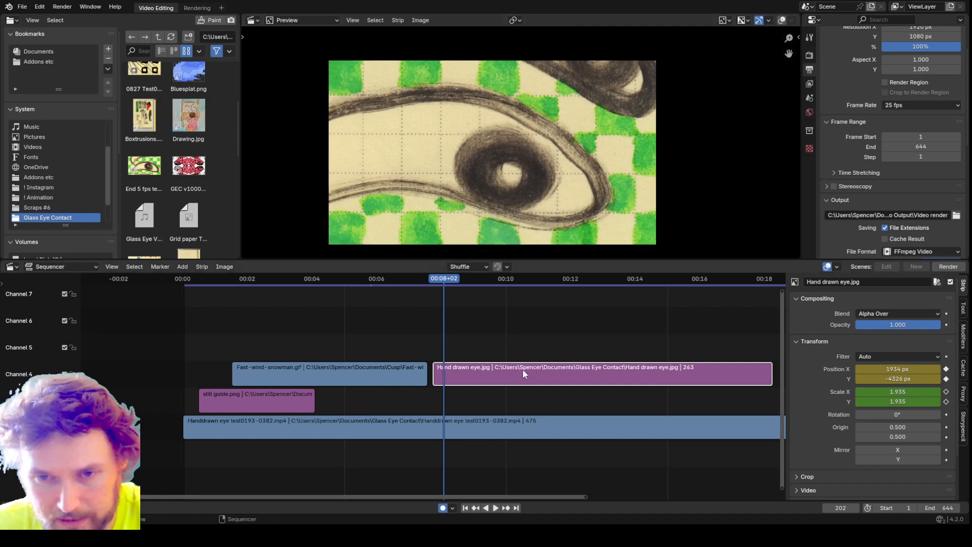
key("g")
left_click(225, 335)
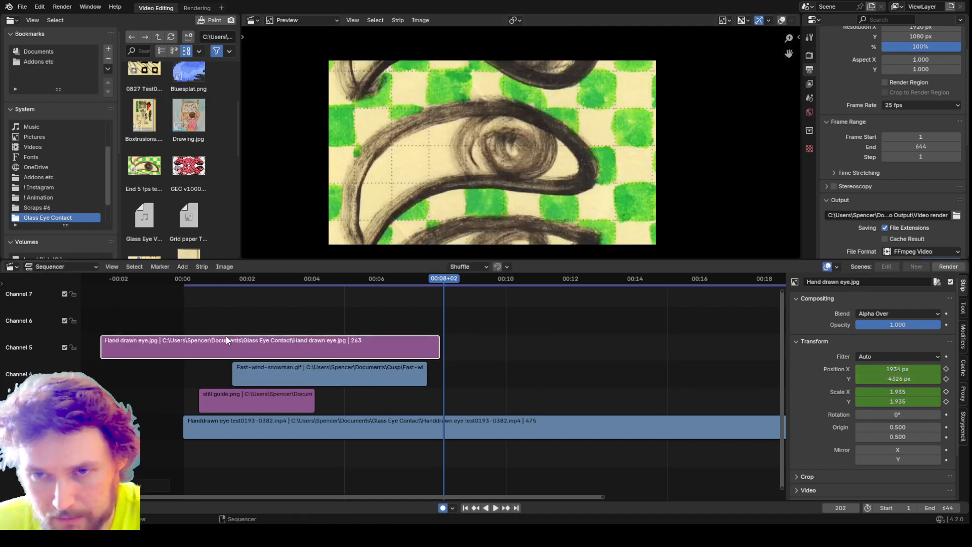
- Play the sequence from frame 202 to watch the eye animation, enlarging the preview area during playback
key("space")
scroll(517, 307, "up", 1)
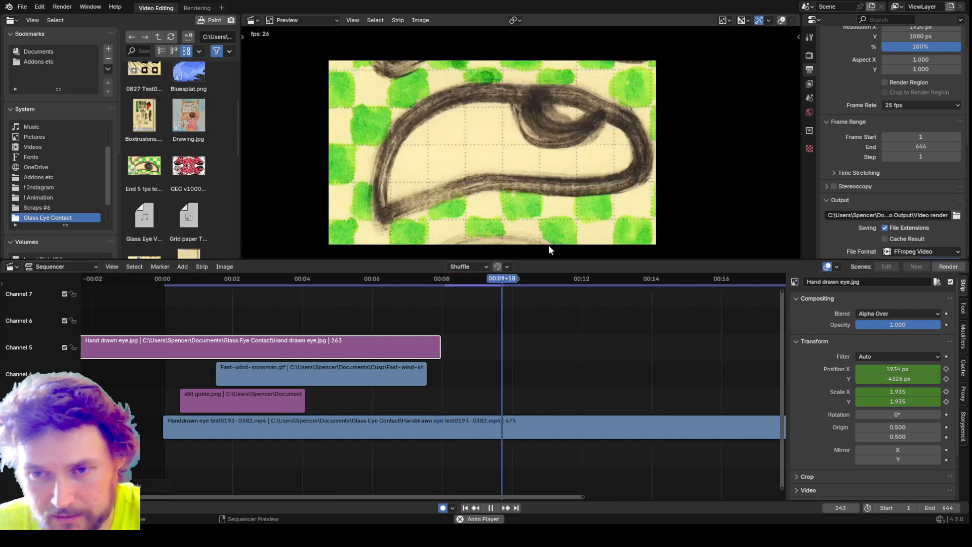
left_click_drag(554, 259, 553, 375)
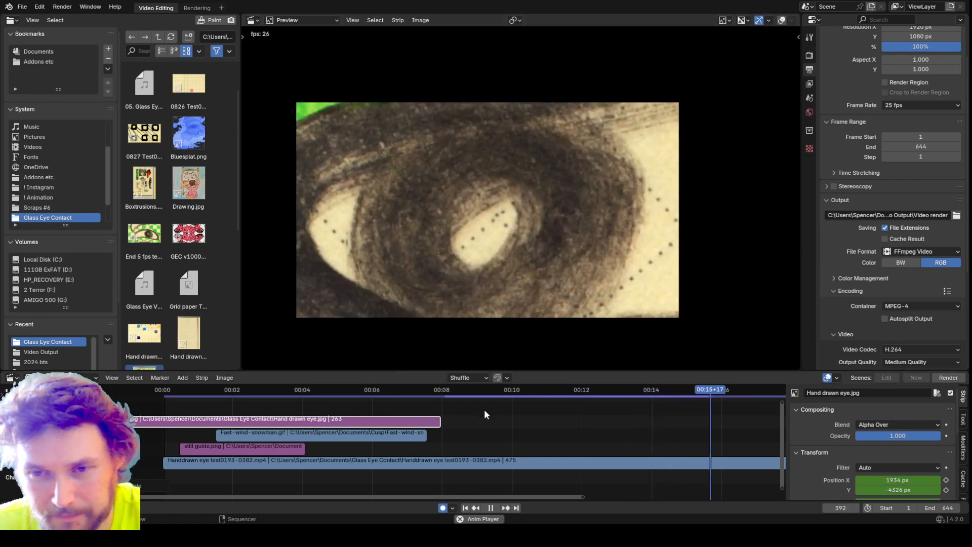
key("space")
scroll(515, 436, "down", 3)
scroll(515, 436, "down", 1)
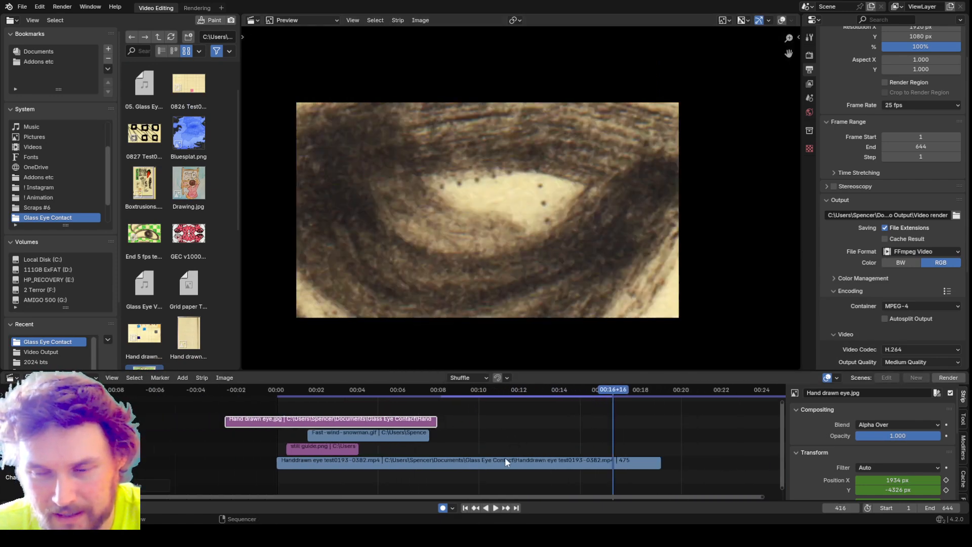
- Select the Handdrawn eye test0193-0382.mp4 strip, scrub to 00:12+17 and step back frame by frame to frame 314
left_click(486, 465)
left_click_drag(497, 393, 534, 412)
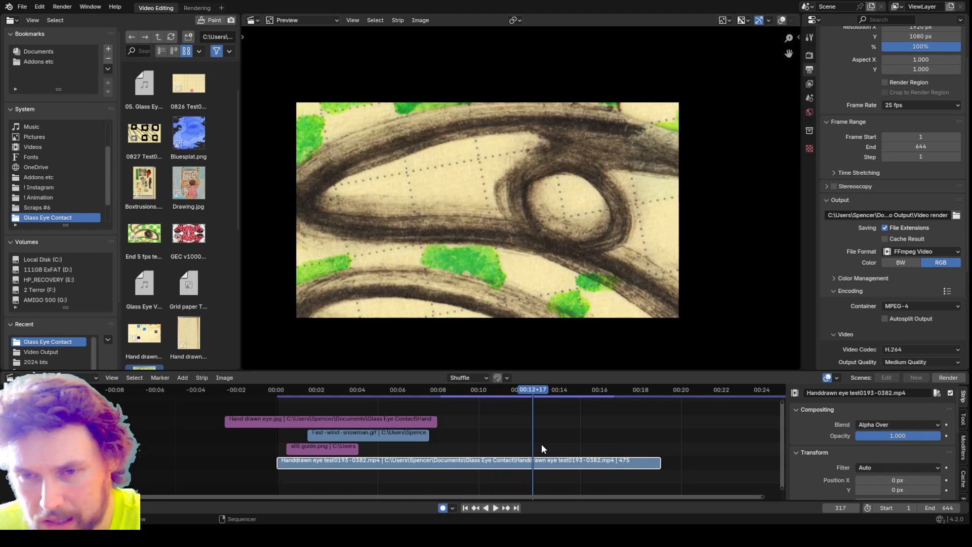
scroll(545, 438, "up", 1)
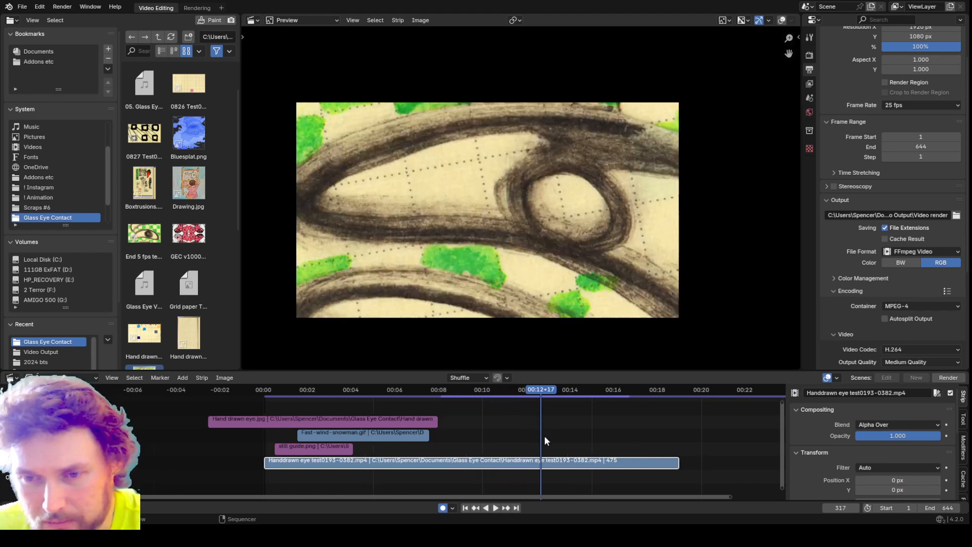
scroll(546, 437, "up", 5)
key("Left")
key("Left")
key("Left")
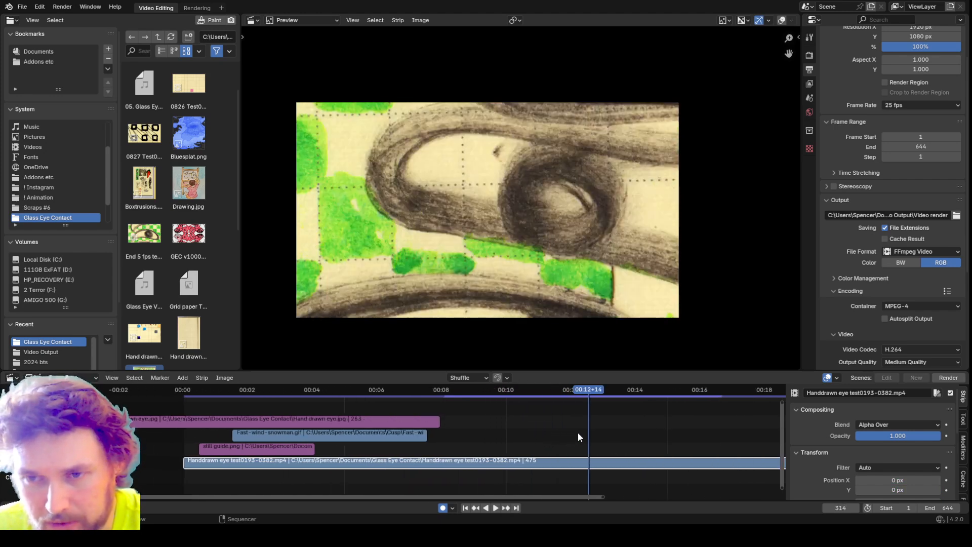
- Step back frame by frame through the Handdrawn eye test video from frame 314 to frame 292
key("Left")
key("Left")
key("Left")
key("Left")
key("Left")
key("Left")
key("Left")
key("Left")
key("Left")
key("Left")
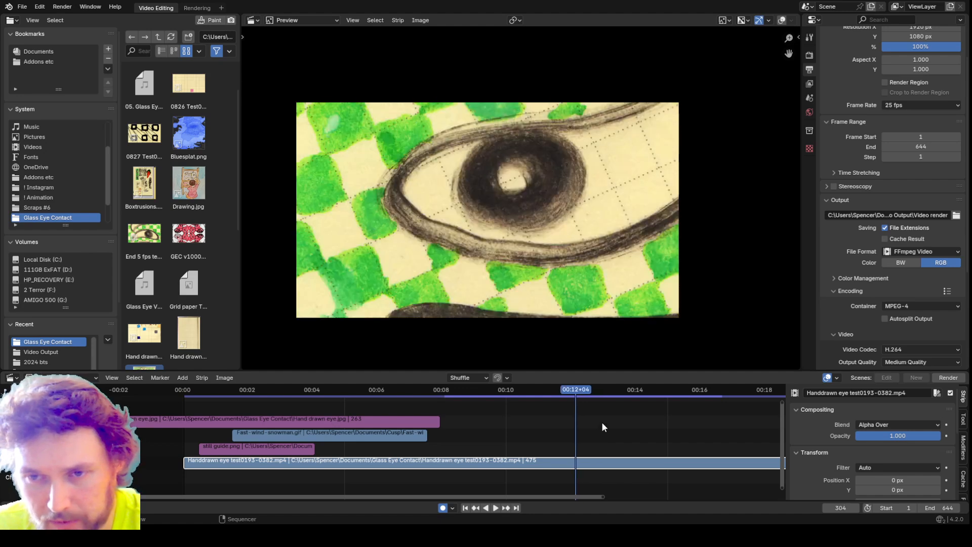
key("Left")
key("Left")
key("Left")
key("Left")
key("Left")
key("Left")
key("Left")
key("Left")
key("Left")
key("Left")
key("Left")
key("Left")
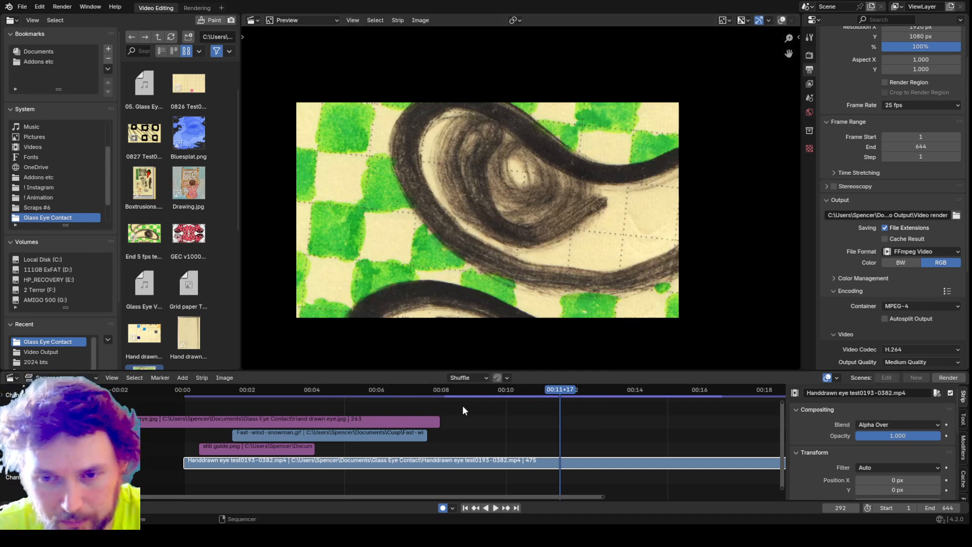
- At frame 155, shrink the Hand drawn eye.jpg image to show many eyes and place it at about X -84 px, Y -377 px
left_click(384, 393)
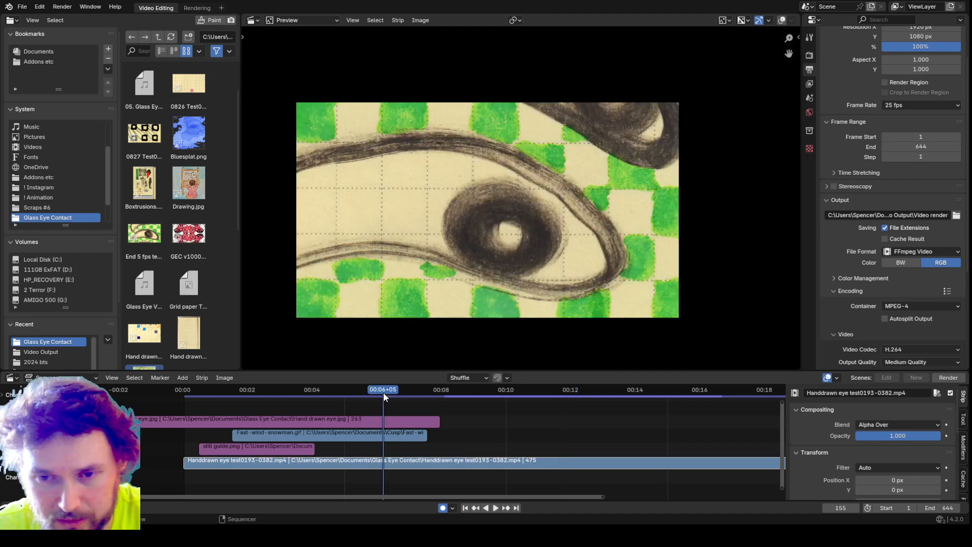
left_click(407, 423)
key("s")
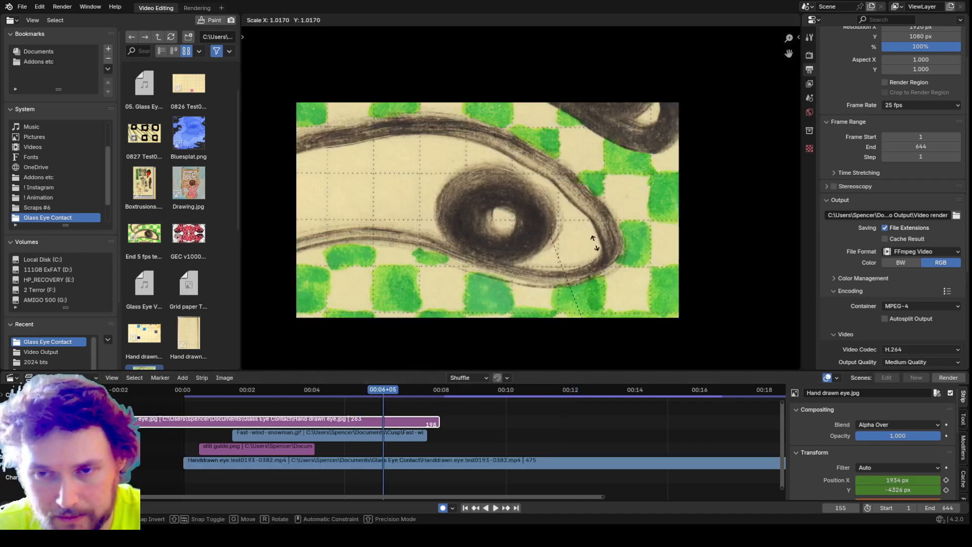
key("g")
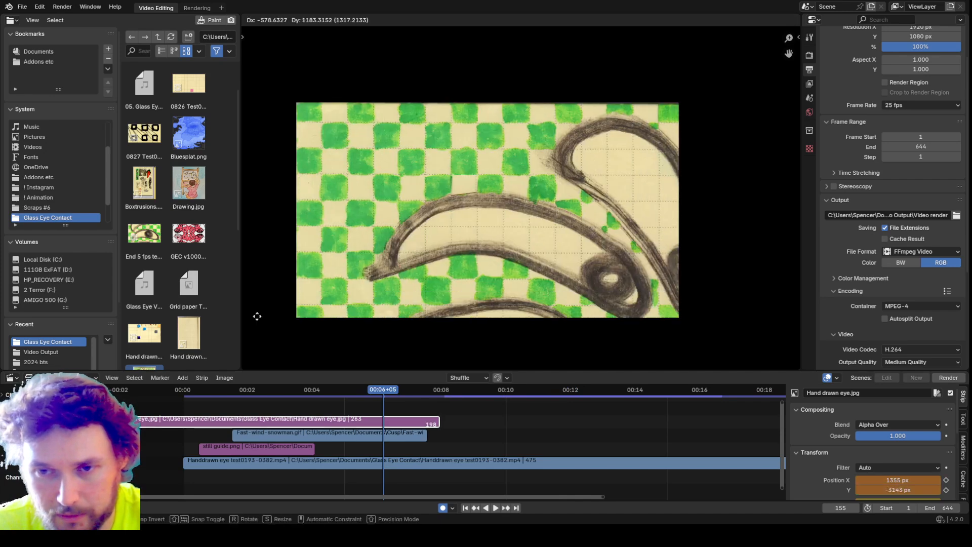
left_click(543, 91)
key("s")
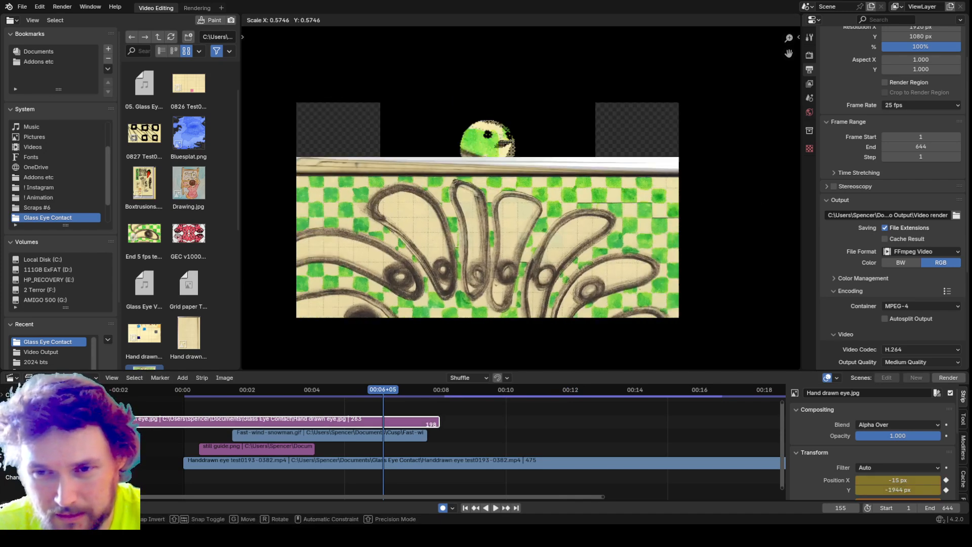
key("Escape")
key("g")
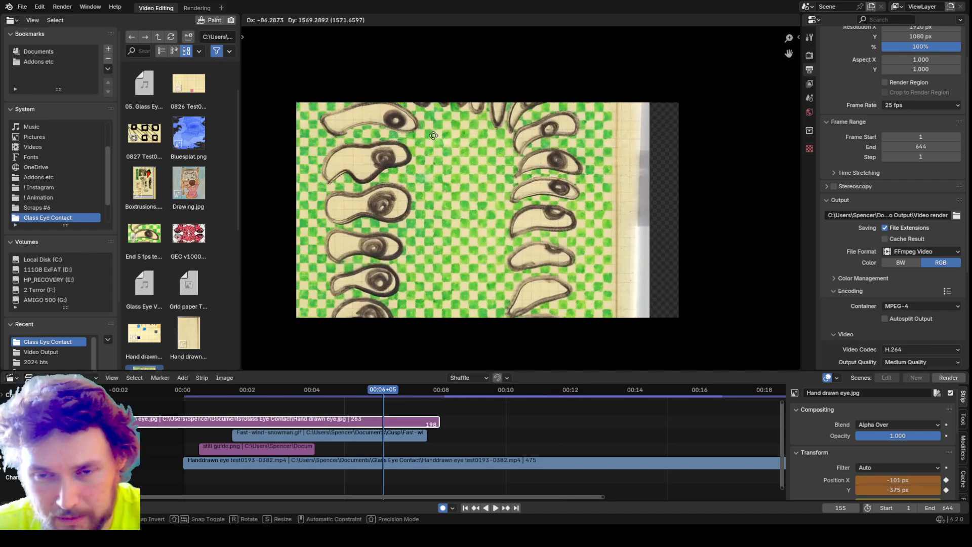
left_click(441, 142)
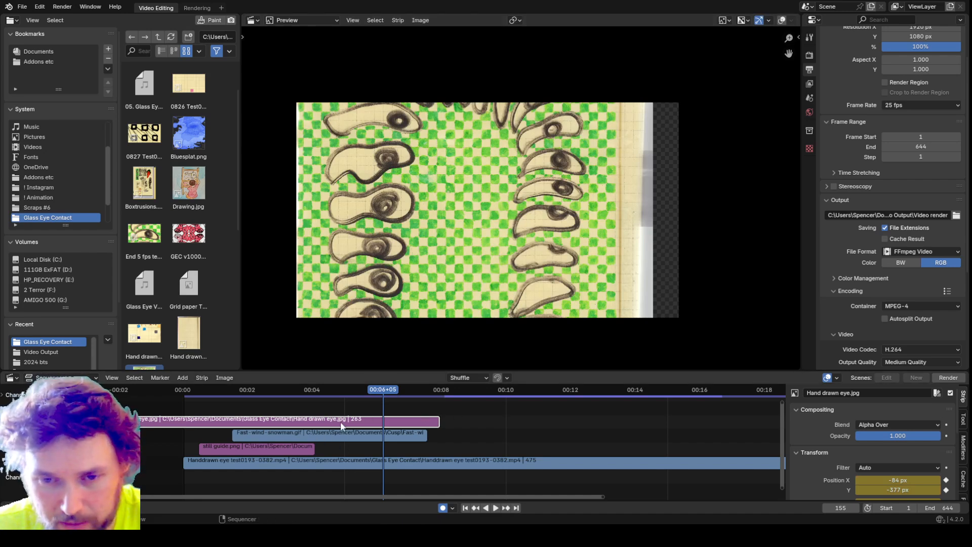
- Delete the Hand drawn eye.jpg strip, and at 00:03+24 set the Fast-wind-snowman.gif strip's blend mode to Alpha Over
key("Delete")
left_click_drag(385, 387, 310, 394)
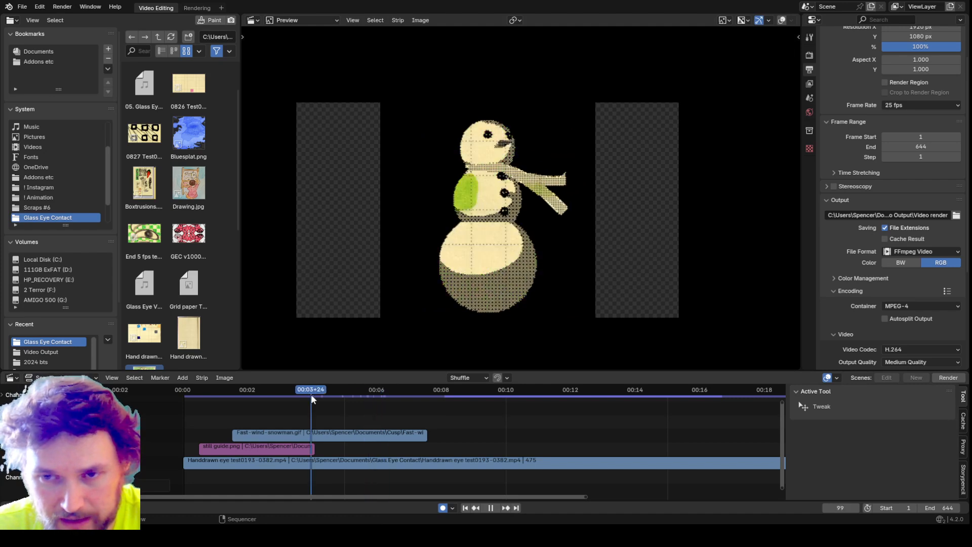
left_click(378, 434)
left_click(895, 423)
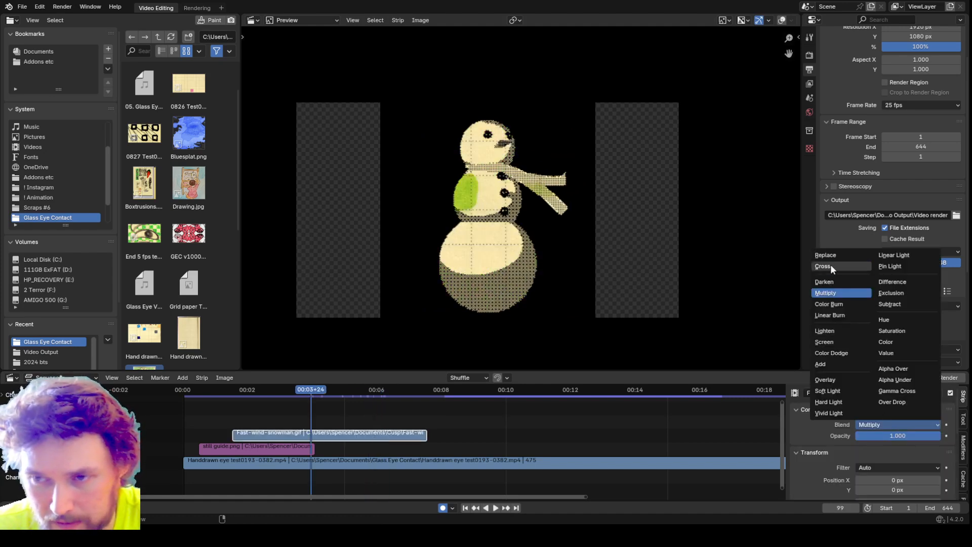
left_click(916, 367)
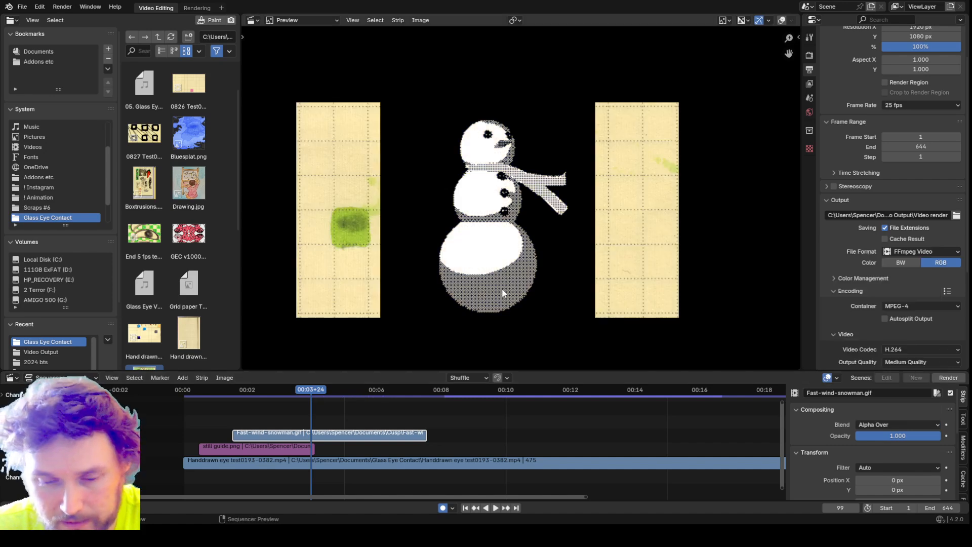
- Enlarge the sequencer area and keyframe the snowman's position at X 0 px, Y 0 px on frame 76
left_click_drag(299, 403, 280, 393)
left_click_drag(780, 371, 780, 317)
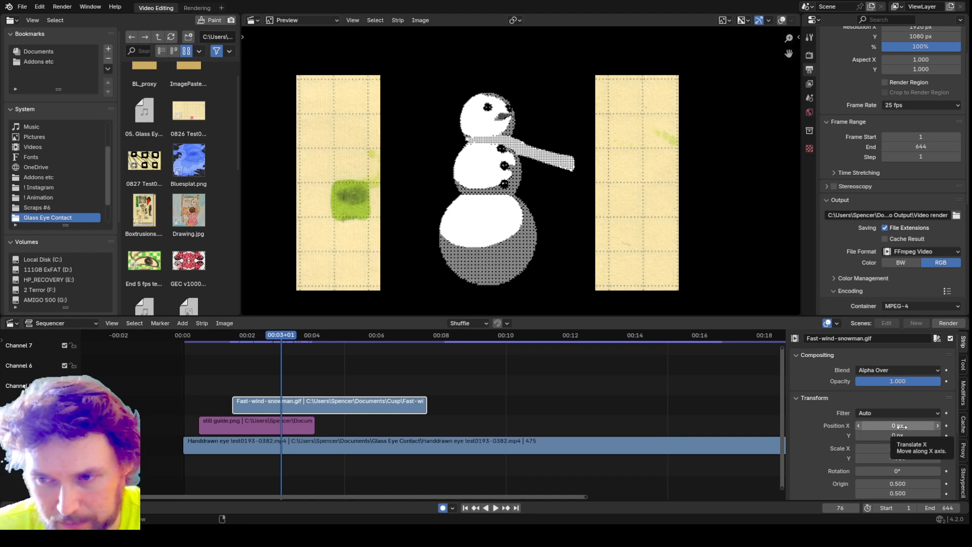
key("i")
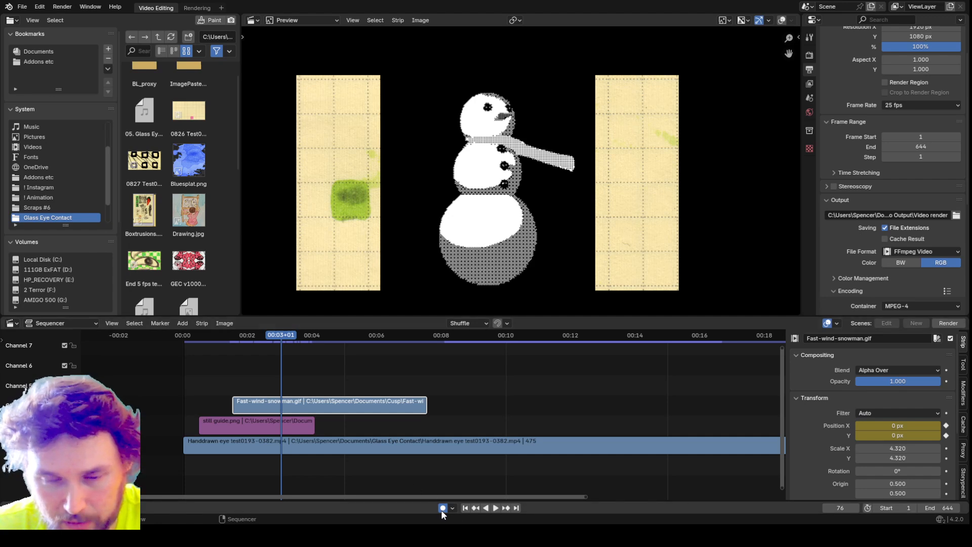
- At frame 39, move the snowman out of the frame to X -1511 px, Y 1149 px
left_click_drag(286, 337, 233, 335)
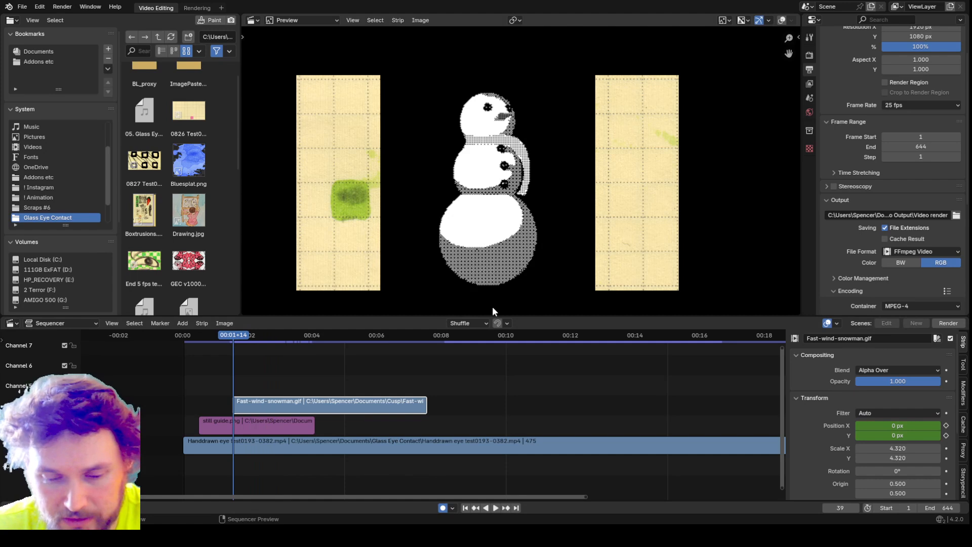
scroll(519, 256, "down", 3)
key("g")
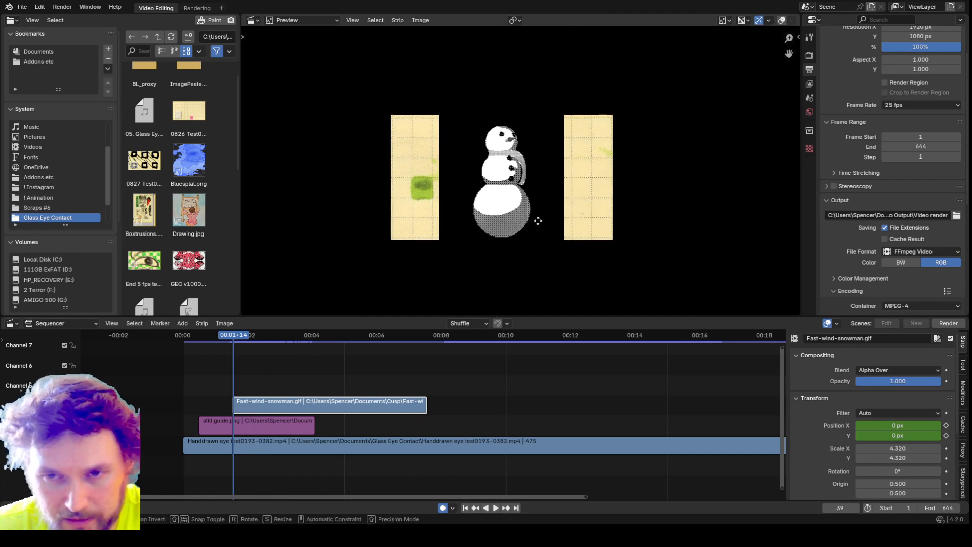
left_click(369, 96)
- Play on to frame 128 and move the snowman out of the frame to X 1419 px, Y 1113 px
key("space")
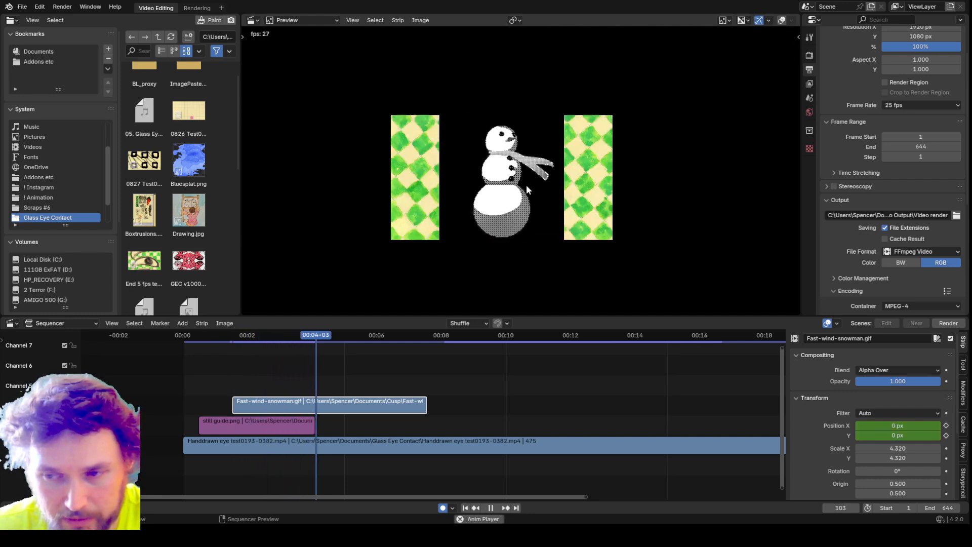
key("space")
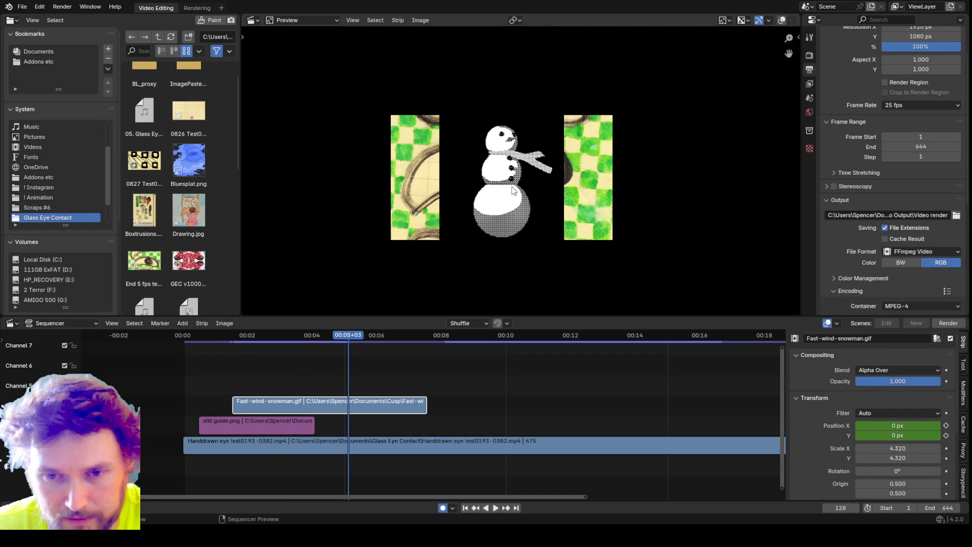
key("g")
left_click(653, 77)
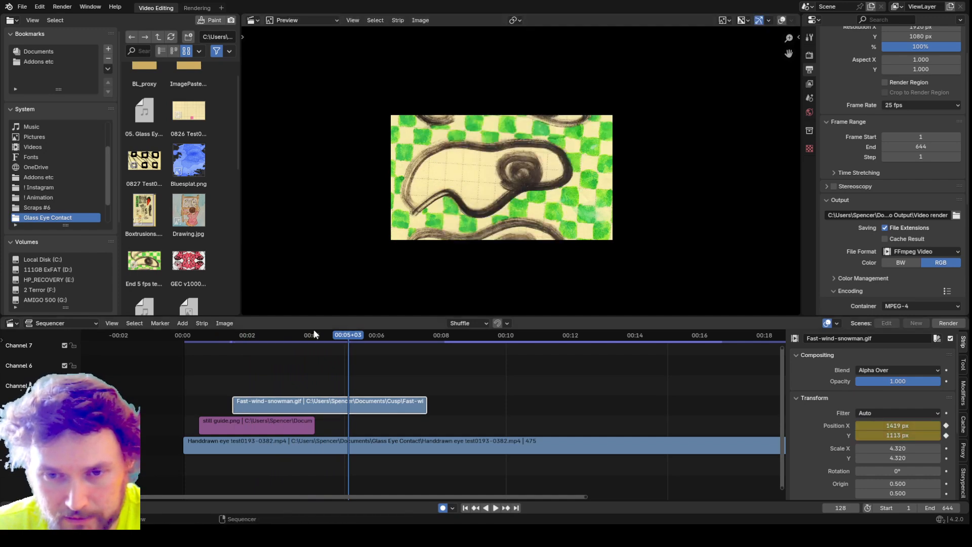
- Play the snowman's movement from about 00:02, and scrub to 00:03+04
left_click(248, 336)
key("space")
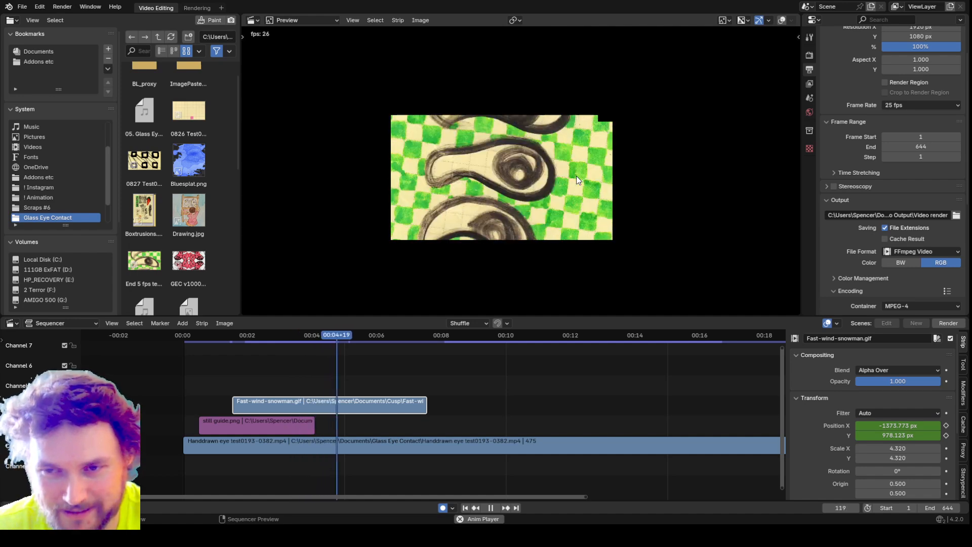
left_click_drag(241, 344, 285, 340)
- Enlarge the timeline to inspect the snowman's position keyframes, and review the strip's transform settings
left_click_drag(380, 502, 403, 419)
scroll(321, 469, "up", 2)
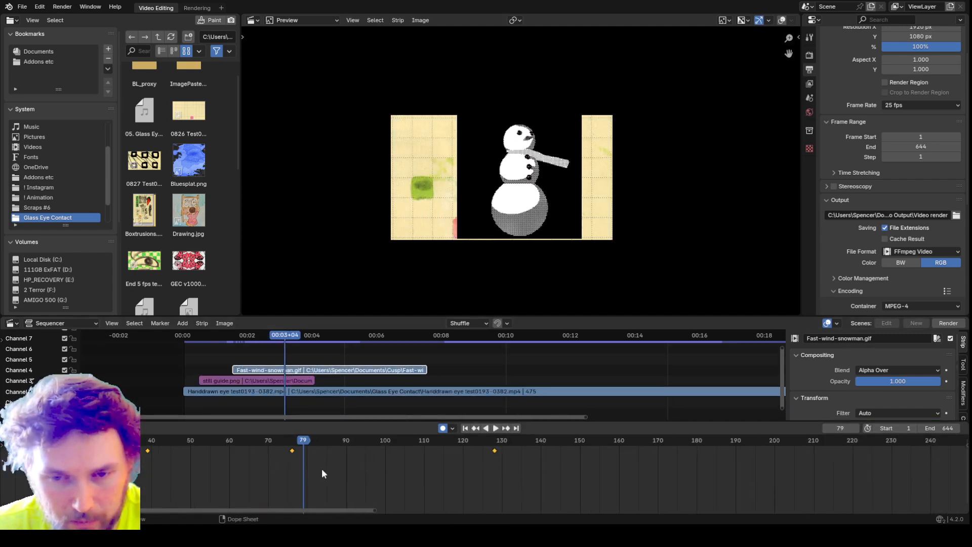
middle_click_drag(330, 471, 418, 486)
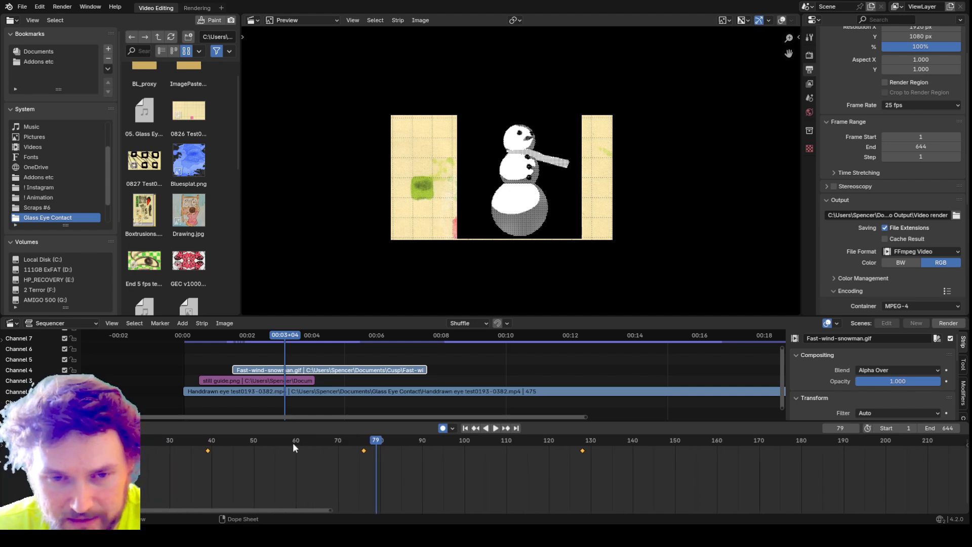
key("t")
left_click(326, 457)
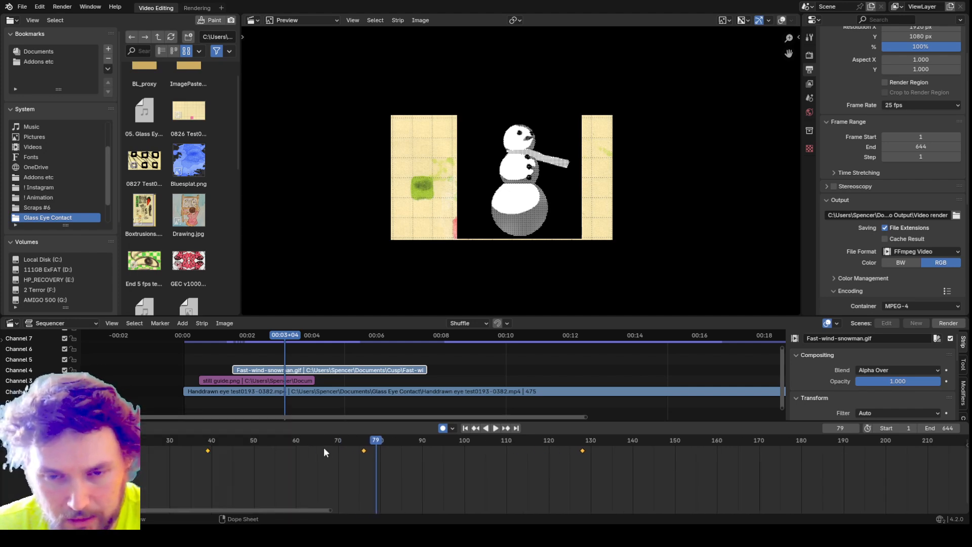
left_click_drag(353, 420, 345, 474)
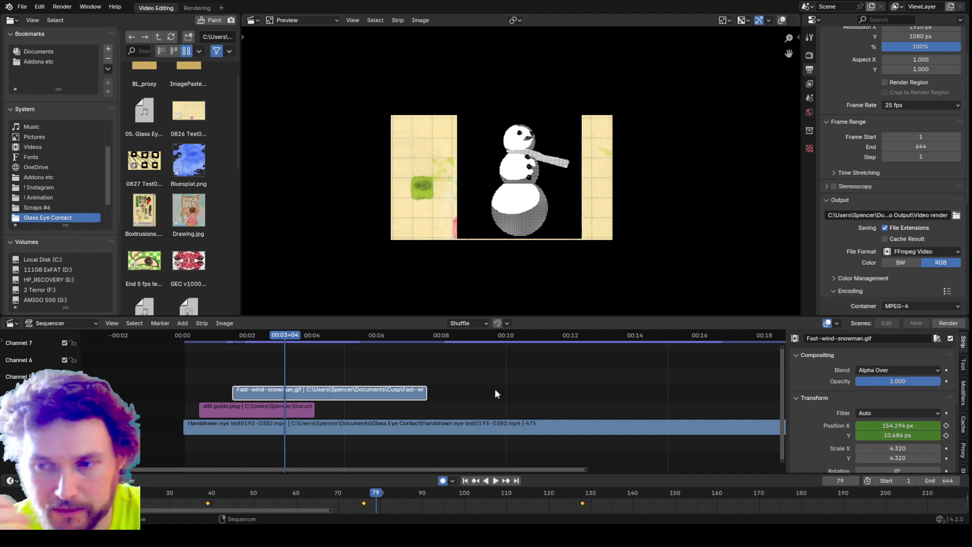
scroll(858, 417, "down", 6)
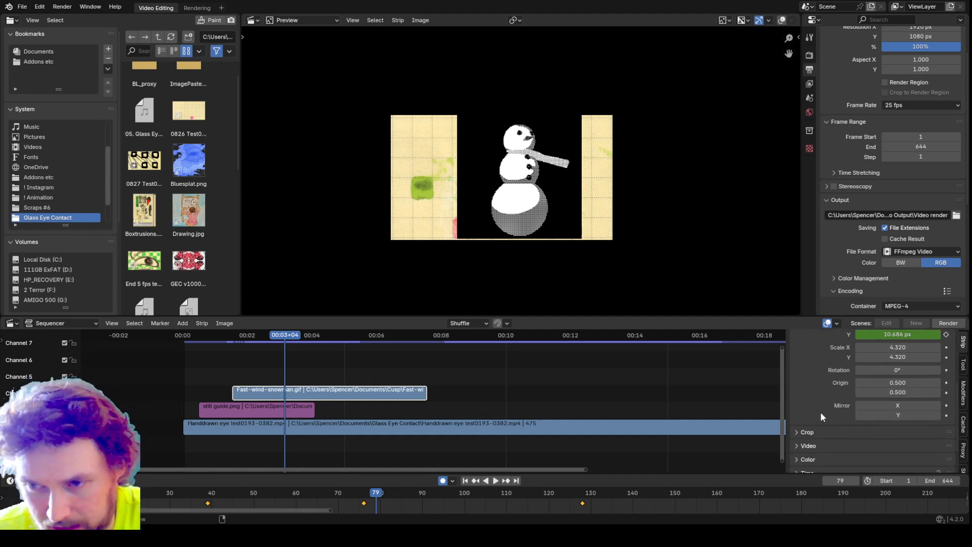
scroll(819, 411, "up", 5)
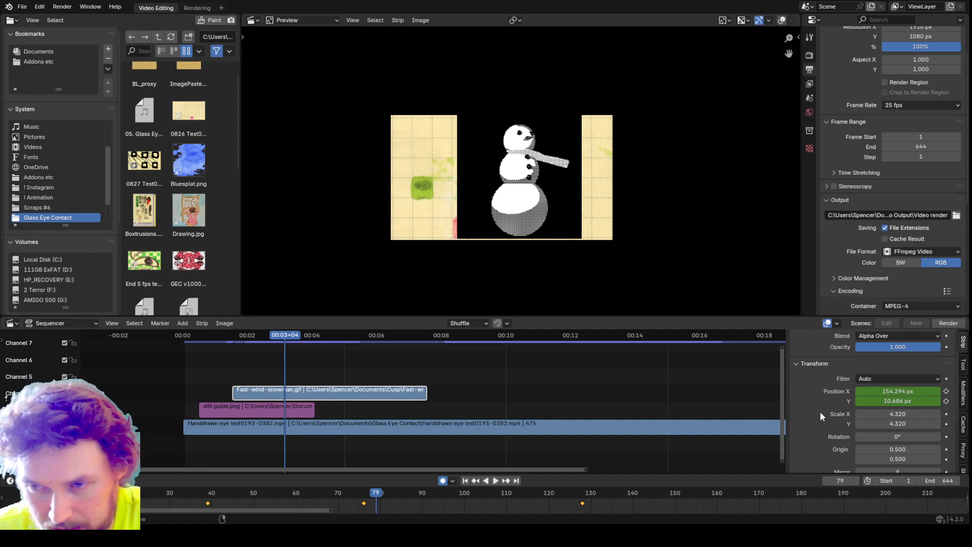
- Return to frame 76 and duplicate the snowman's keyframe there to frame 104
left_click_drag(280, 333, 234, 349)
left_click_drag(275, 357, 282, 357)
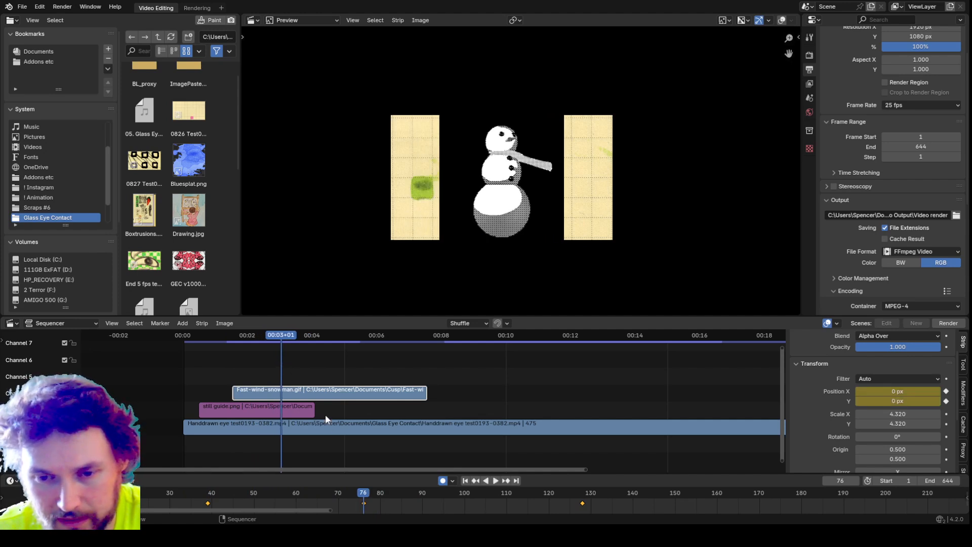
left_click_drag(372, 475, 364, 443)
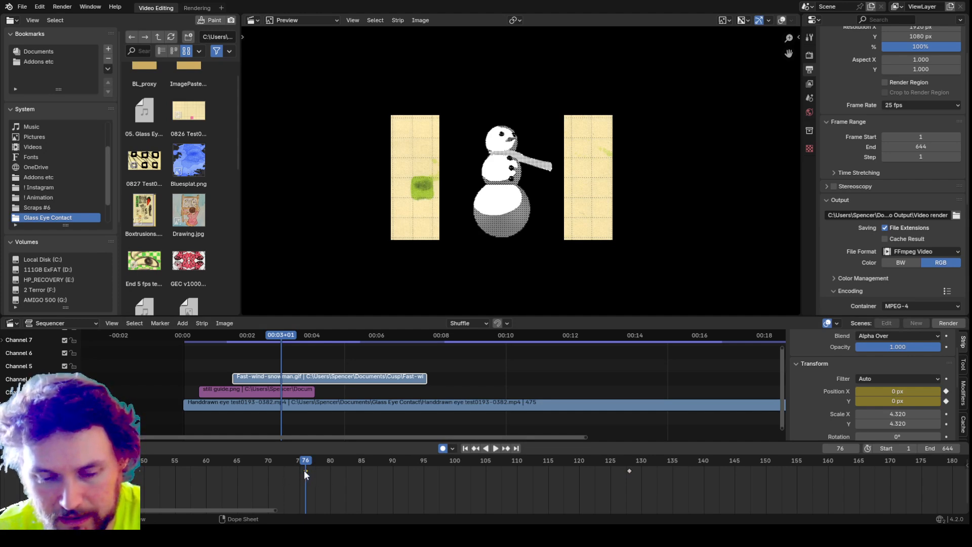
key("shift+d")
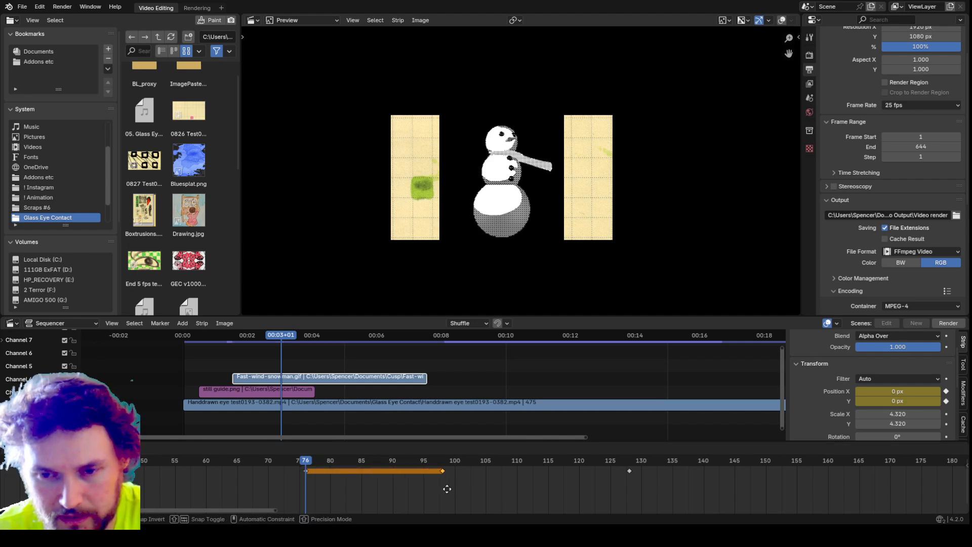
left_click(477, 482)
- Play the snowman animation from before frame 76 through frame 128 to check its hold and exit
key("space")
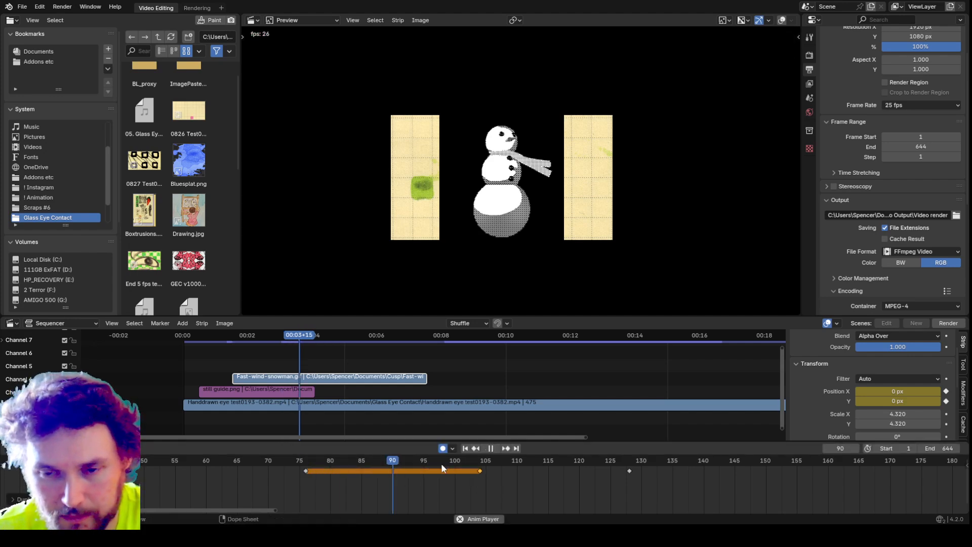
key("space")
left_click_drag(436, 460, 244, 462)
key("space")
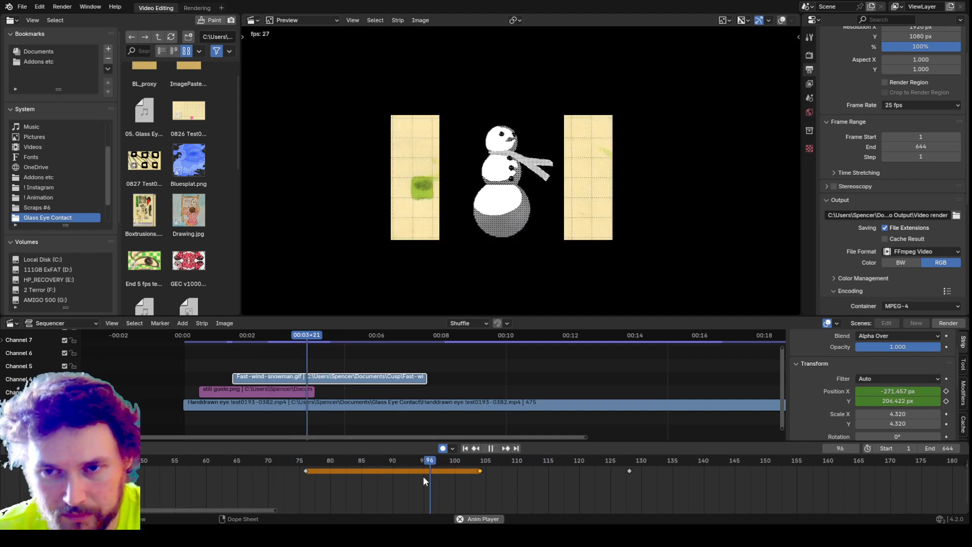
key("space")
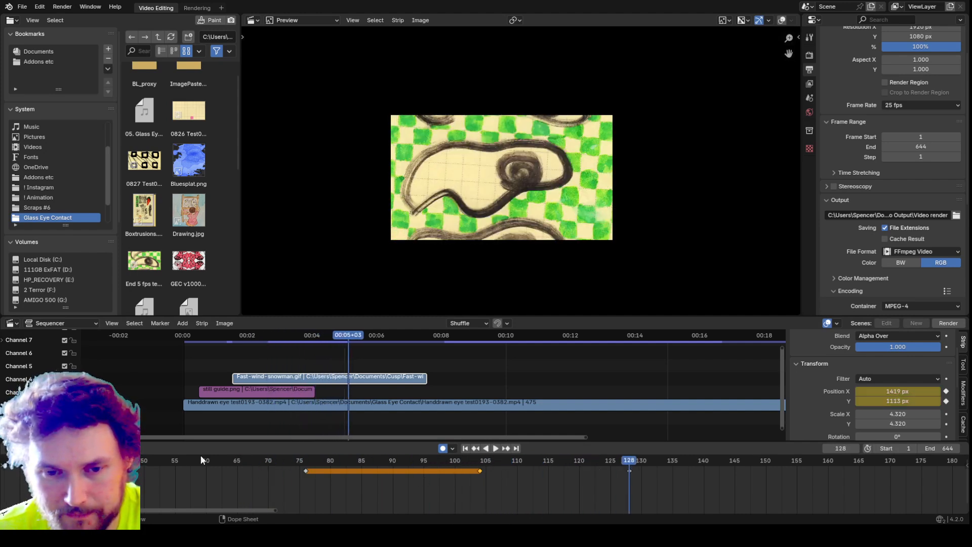
- Keyframe the snowman's scale at 4.320 on frames 76 and 104
left_click_drag(69, 460, 305, 473)
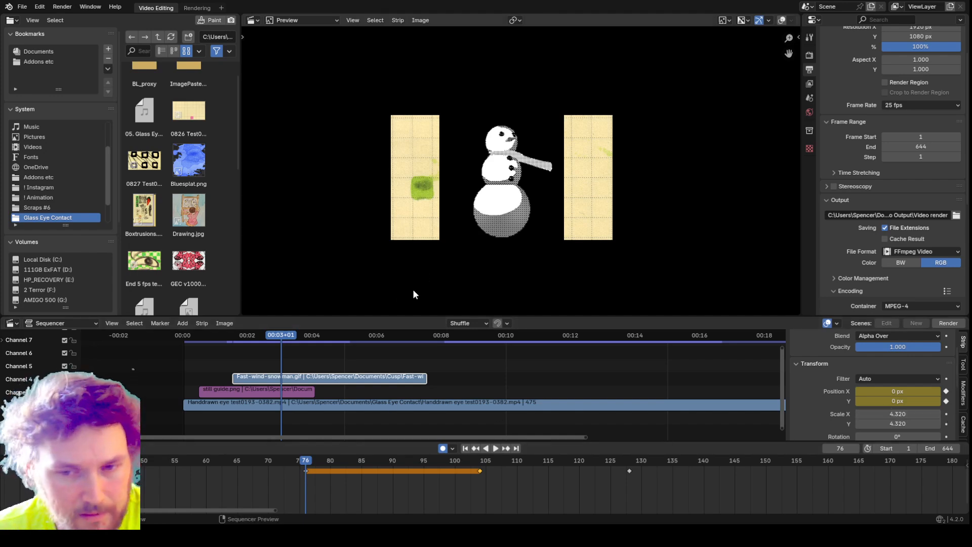
key("i")
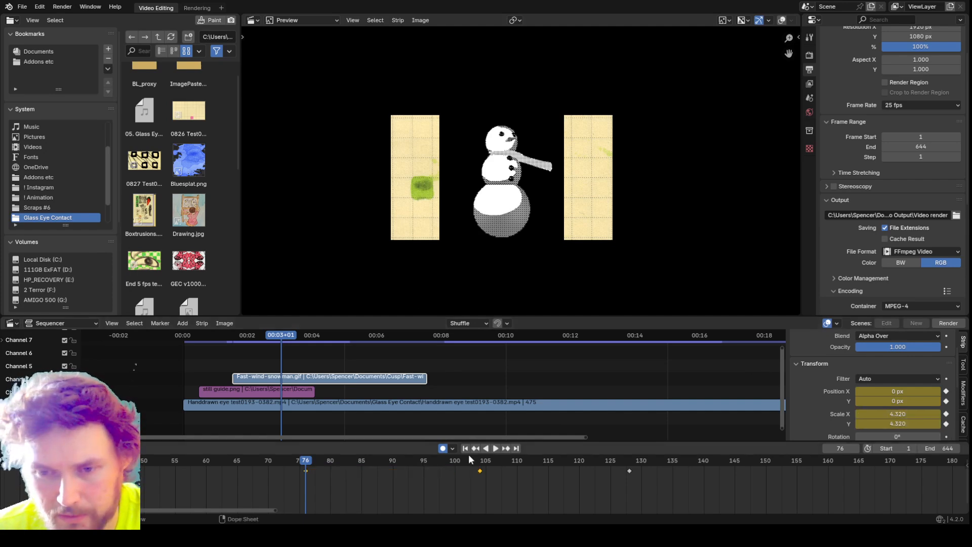
left_click(480, 460)
key("space")
key("space")
key("i")
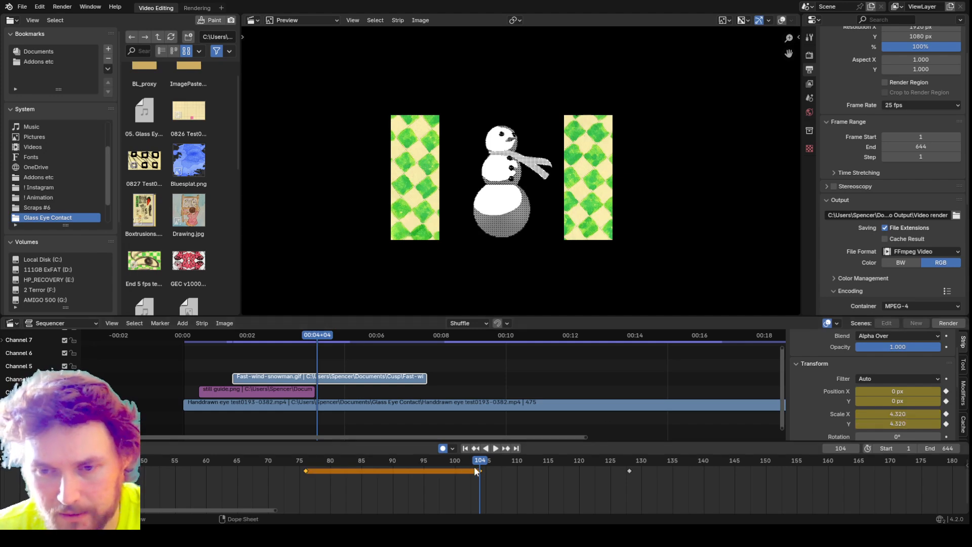
- Keyframe the snowman strip's Scale X at 0 on frame 58
left_click_drag(482, 462, 76, 461)
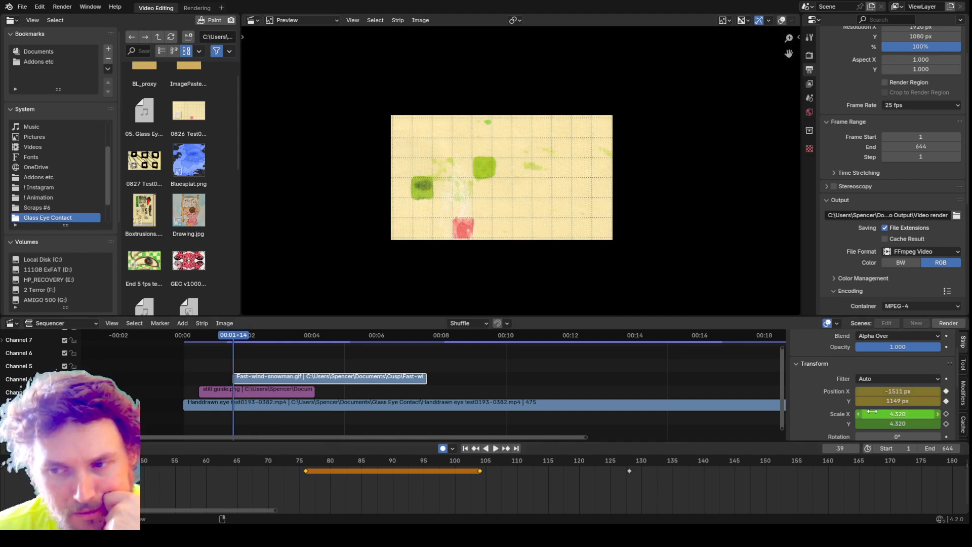
left_click_drag(146, 460, 194, 460)
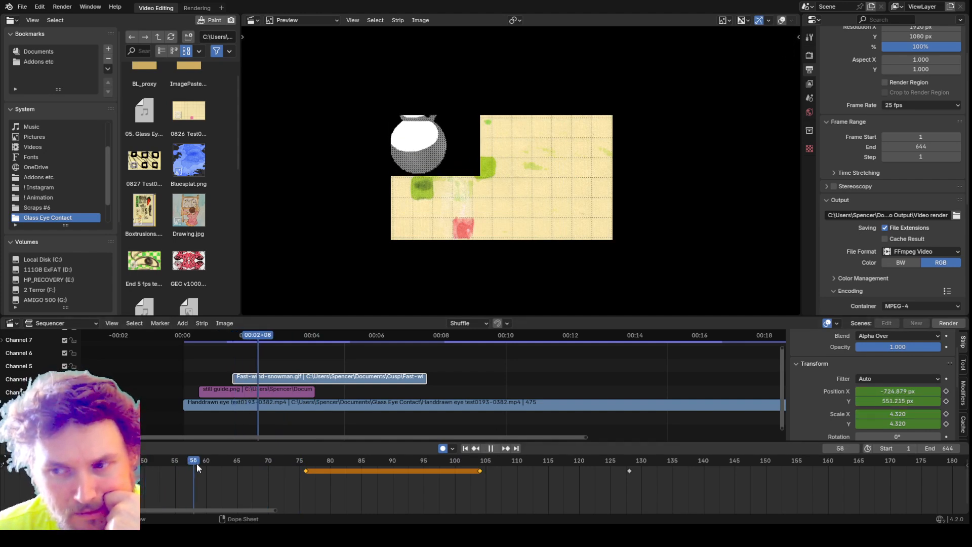
left_click_drag(896, 414, 827, 414)
left_click(892, 413)
type("0")
key("Return")
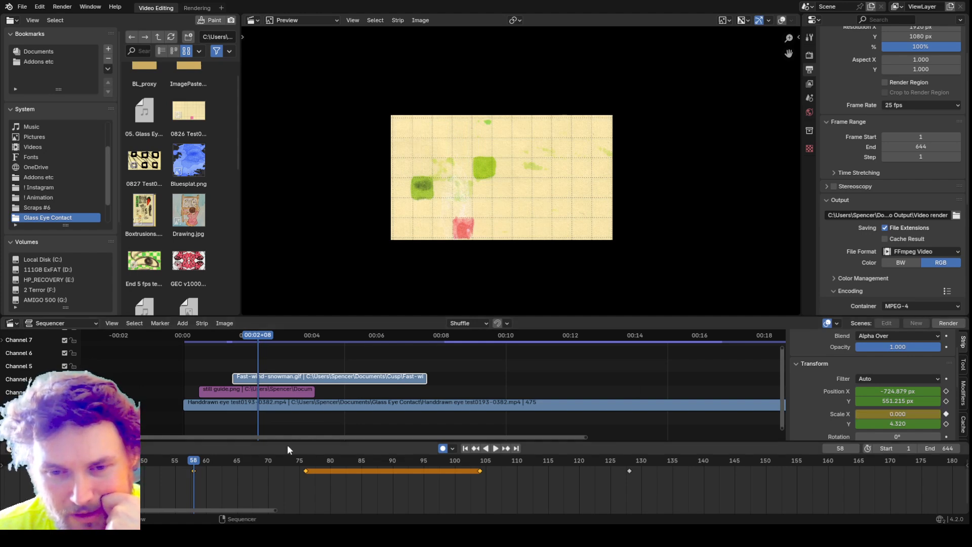
- Scrub through the snowman's entrance, hold and start of exit to check the horizontal scaling, inspecting the preview close up
left_click_drag(187, 461, 121, 473)
left_click(194, 471)
left_click_drag(253, 462, 506, 479)
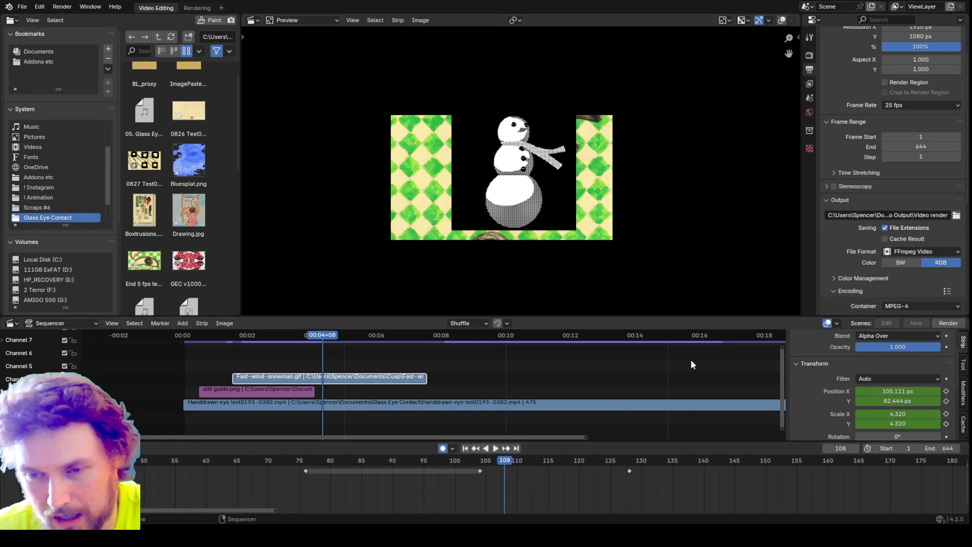
left_click_drag(226, 464, 269, 449)
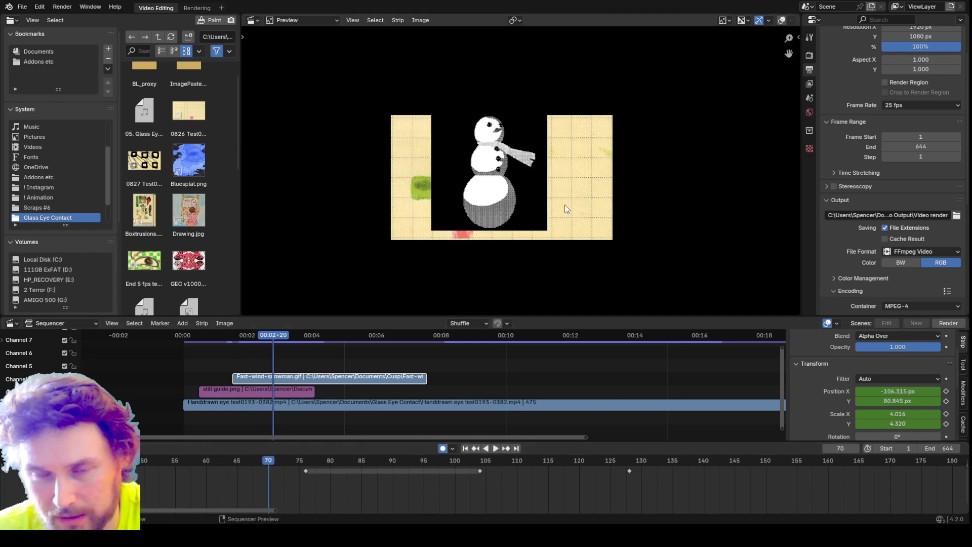
scroll(526, 162, "up", 3)
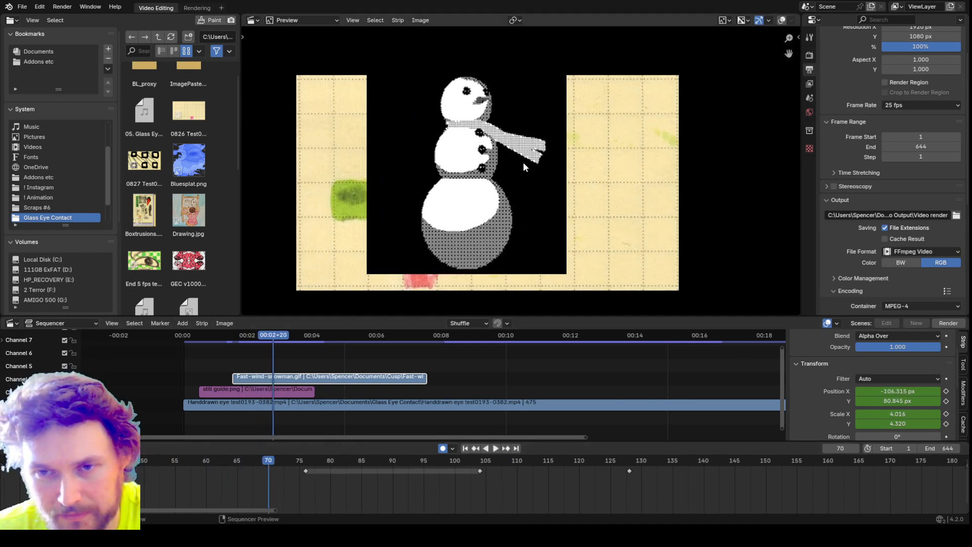
left_click_drag(250, 466, 259, 418)
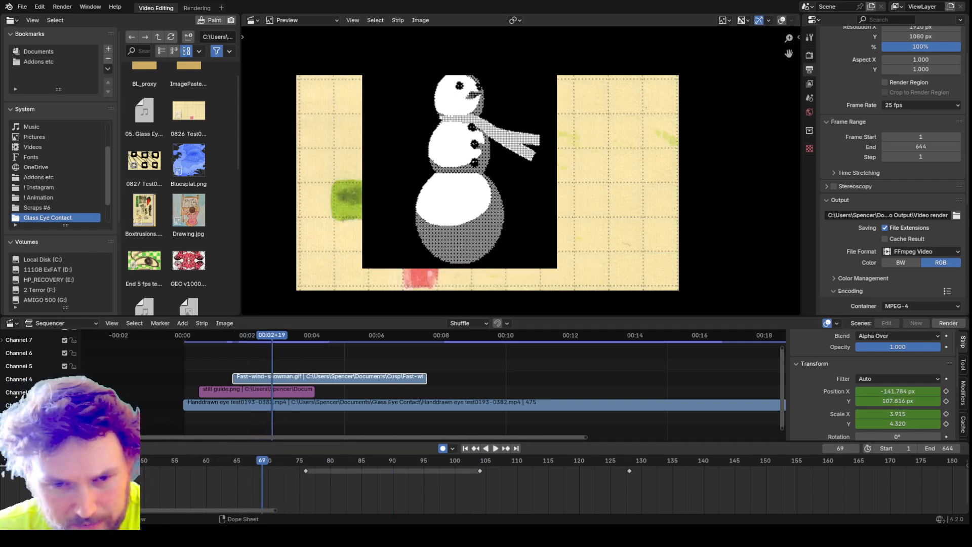
- Expand the snowman's animation channels and enlarge the timeline area to show separate keyframe rows
left_click(3, 466)
left_click(3, 471)
scroll(147, 466, "down", 2)
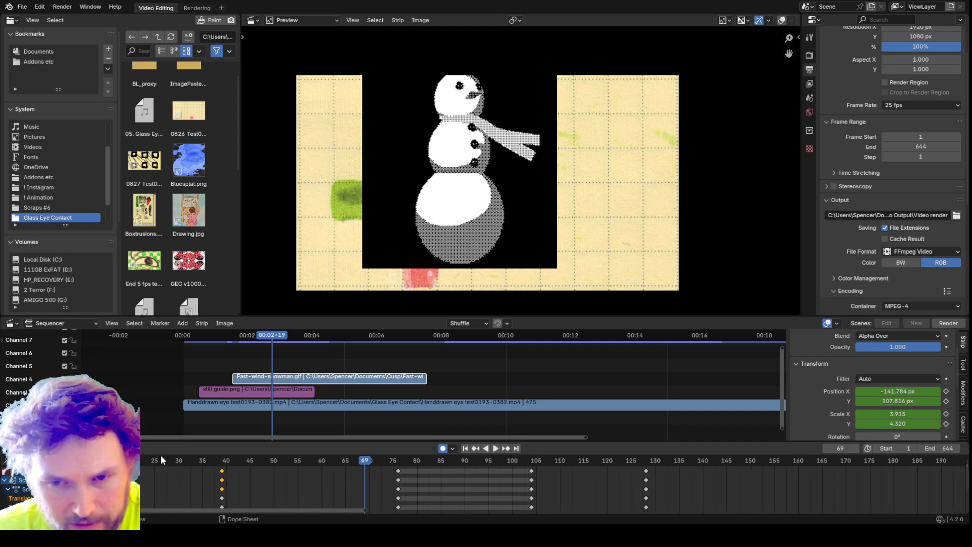
left_click(3, 472)
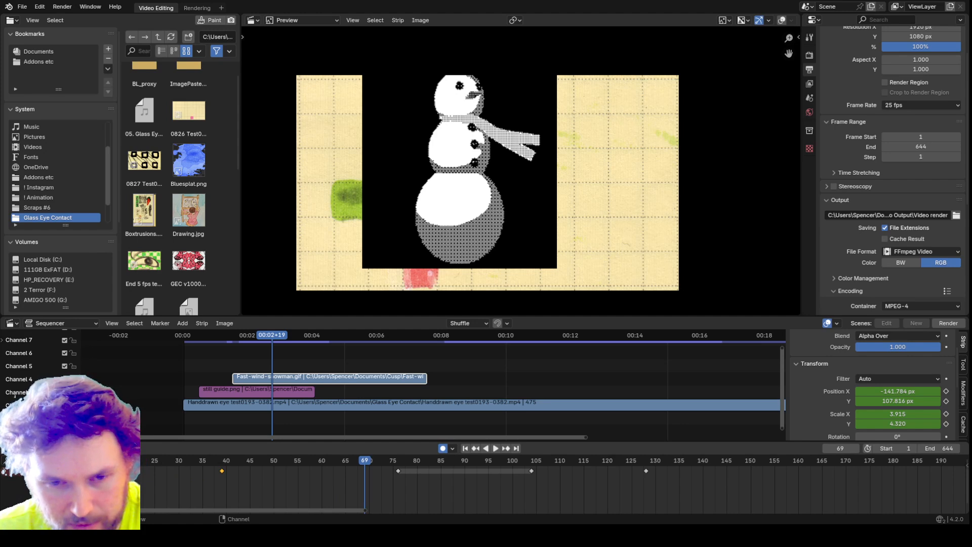
left_click(4, 472)
left_click(4, 472)
left_click(4, 472)
left_click_drag(290, 442, 291, 369)
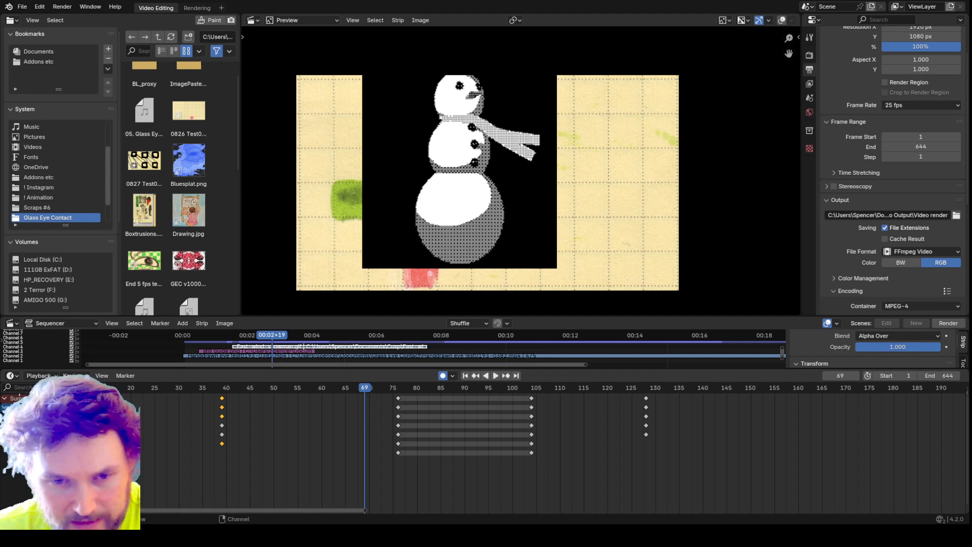
- Set the interpolation of all the snowman's keyframes to Linear
left_click_drag(225, 460, 310, 439)
left_click_drag(263, 389, 336, 435)
key("a")
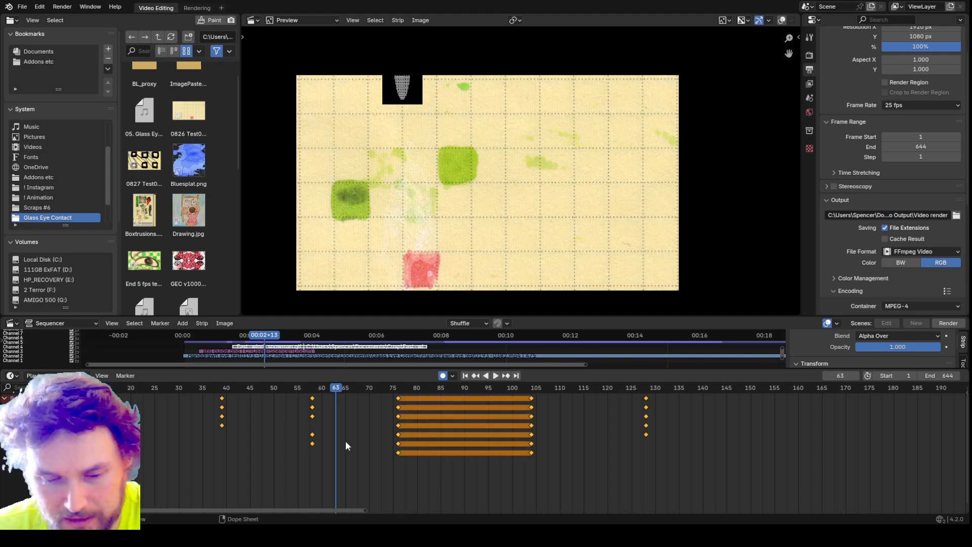
key("t")
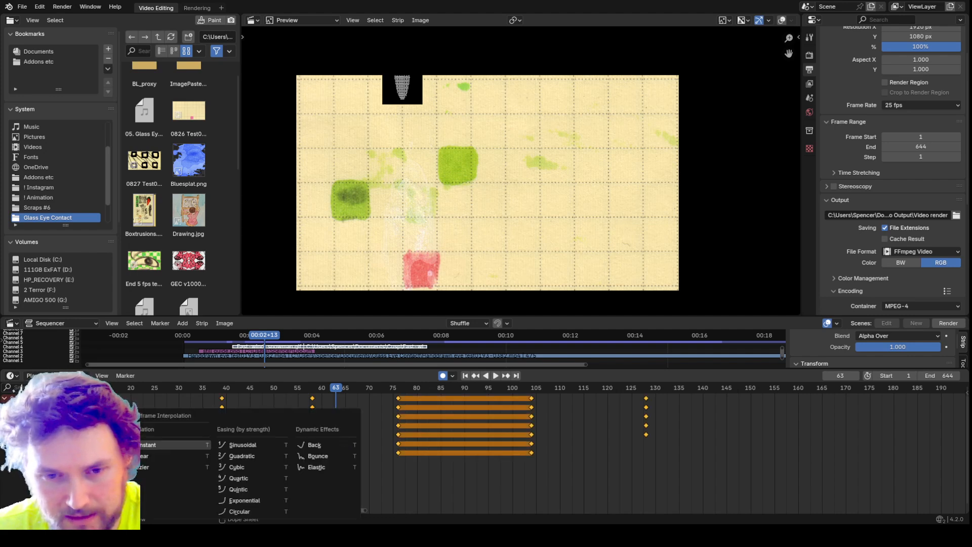
left_click(168, 457)
- Move the snowman's Scale X keyframe to frame 47 and scrub to frame 96 to check the entrance
left_click_drag(281, 388, 370, 394)
left_click(320, 438)
left_click_drag(316, 455, 264, 446)
left_click_drag(257, 390, 494, 431)
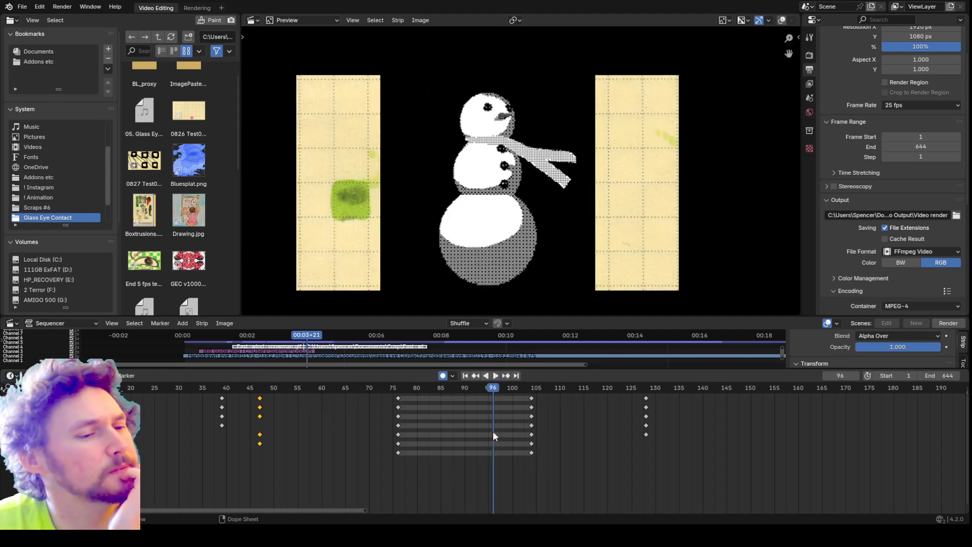
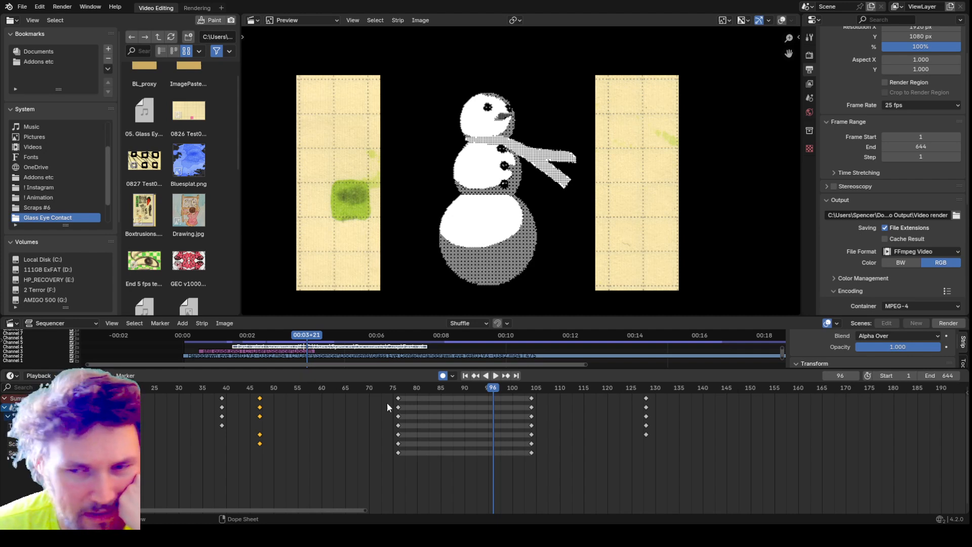
- Enlarge the sequencer area to review the snowman's transform settings, and scrub to frame 119 to inspect the exit
left_click_drag(633, 369, 633, 476)
scroll(825, 402, "up", 1)
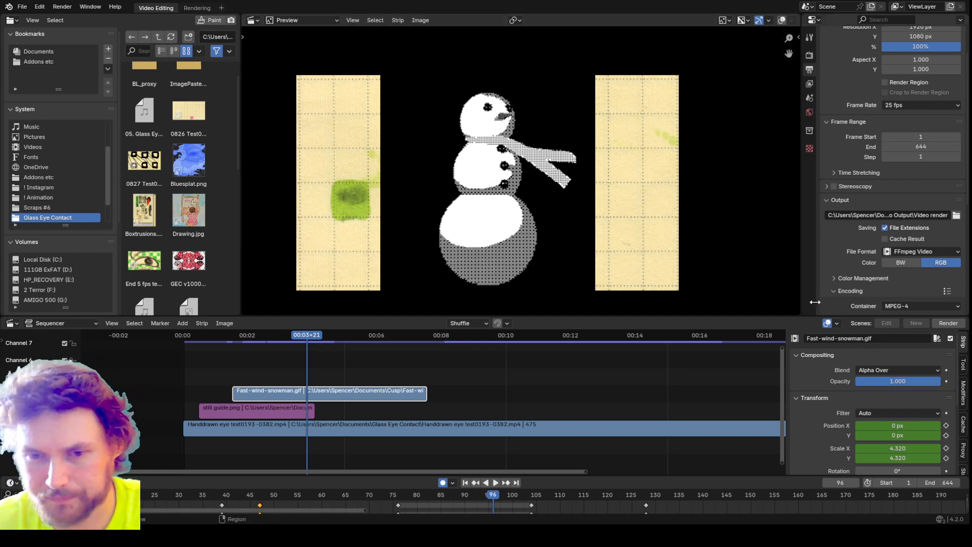
scroll(333, 398, "up", 1)
scroll(429, 393, "down", 2)
left_click_drag(494, 498, 603, 505)
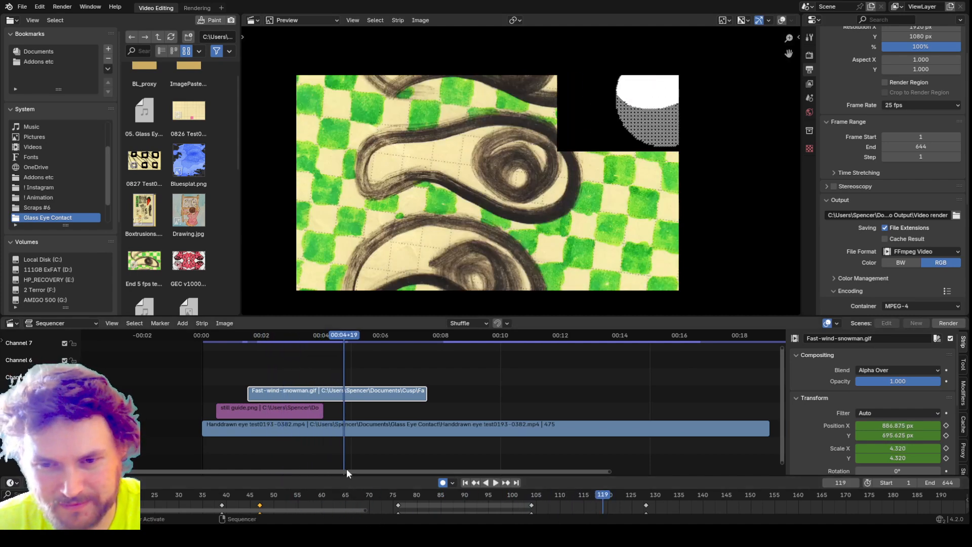
- Duplicate the snowman's Scale X keyframe from frame 47 to frame 121, and scrub back to frame 65 to check the animation
left_click_drag(347, 475, 361, 358)
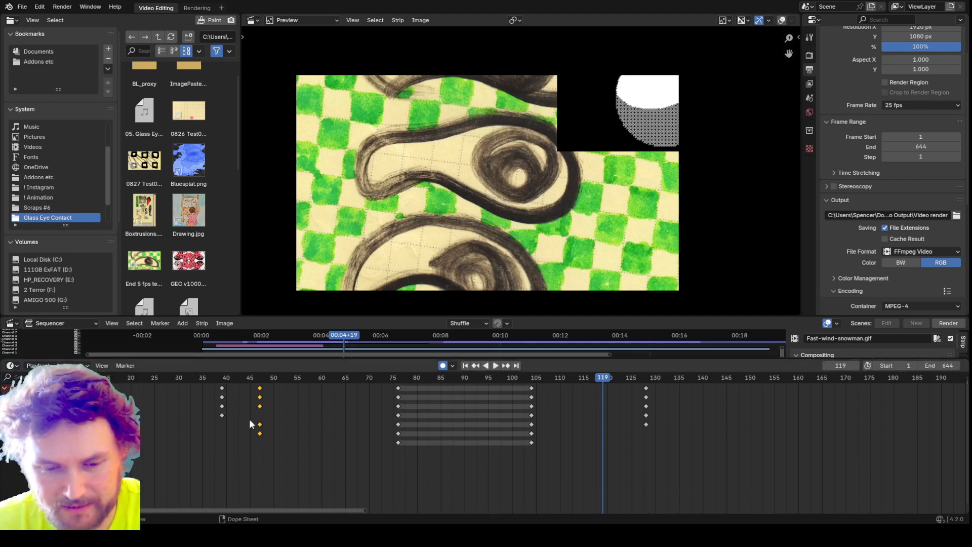
key("shift+d")
left_click(614, 424)
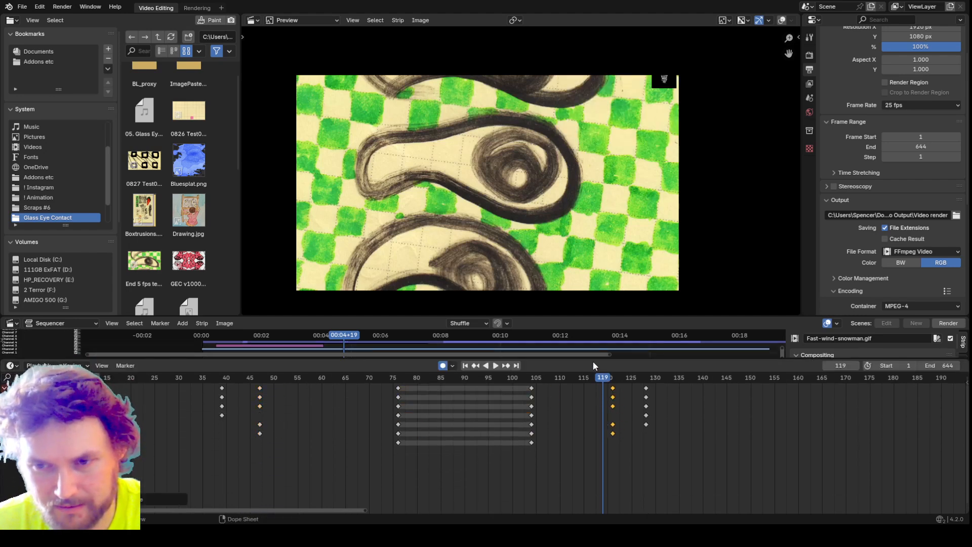
left_click(608, 380)
left_click_drag(609, 381, 345, 457)
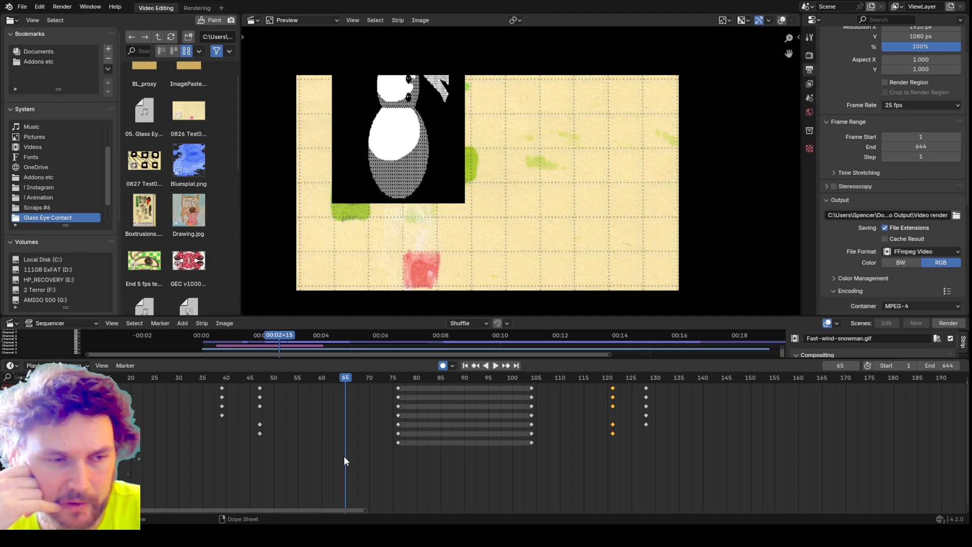
- Resize the preview, sequencer and timeline areas so strips, transform settings and keyframes show together, and go to frame 78
left_click_drag(704, 315, 704, 208)
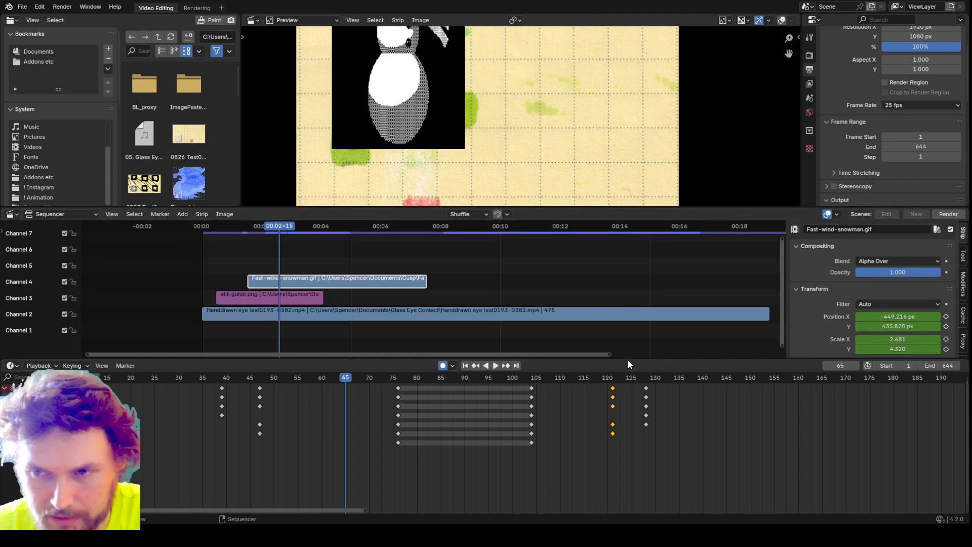
left_click_drag(628, 358, 628, 405)
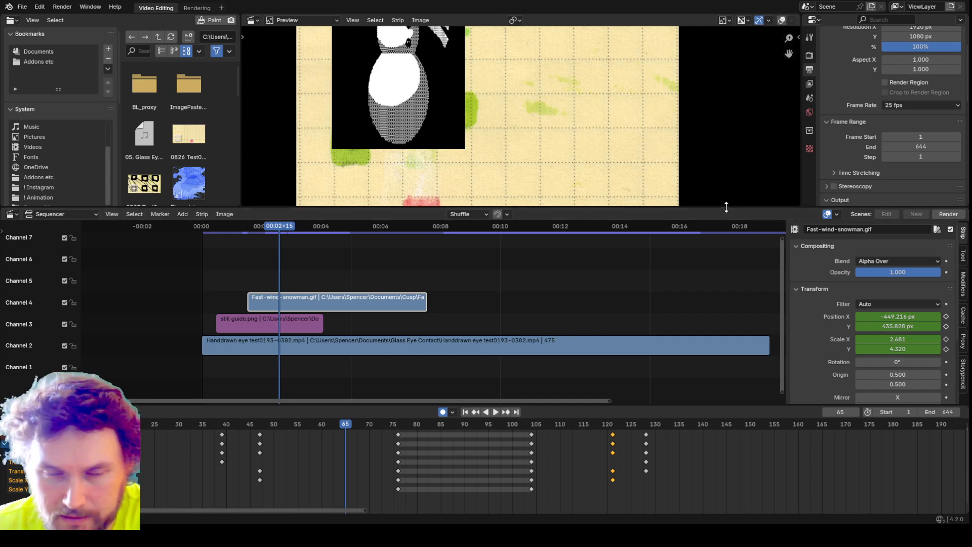
left_click_drag(725, 207, 725, 203)
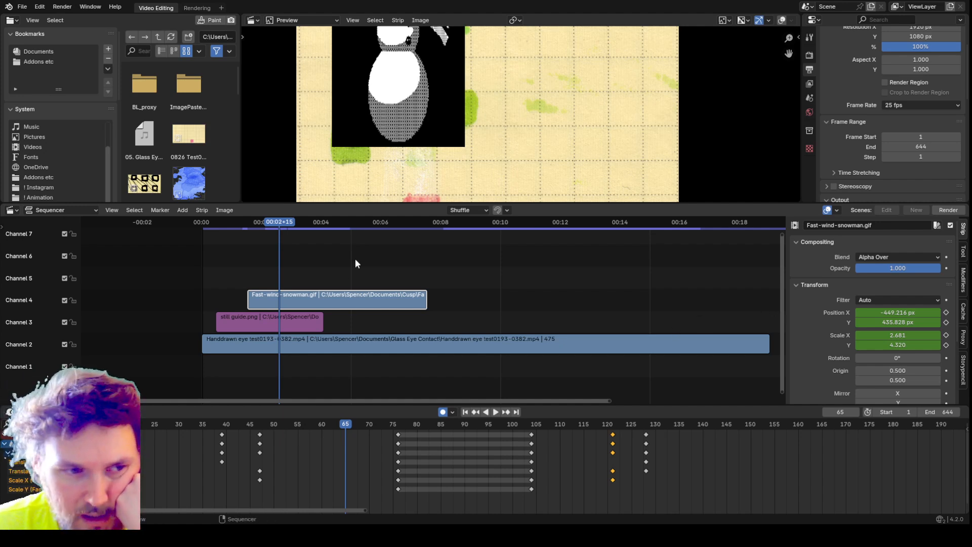
left_click_drag(272, 228, 295, 223)
left_click_drag(441, 204, 456, 247)
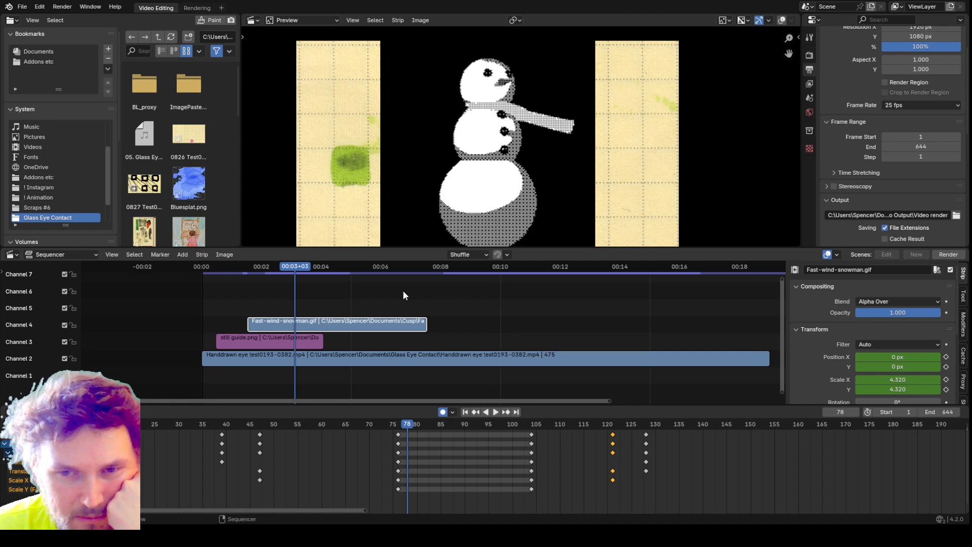
- Scrub the snowman's hold to frame 85, and return to its entrance at frame 64
mouse_move(297, 267)
left_mouse_down()
mouse_move(232, 269)
mouse_move(316, 278)
mouse_move(263, 268)
mouse_move(302, 269)
left_mouse_up()
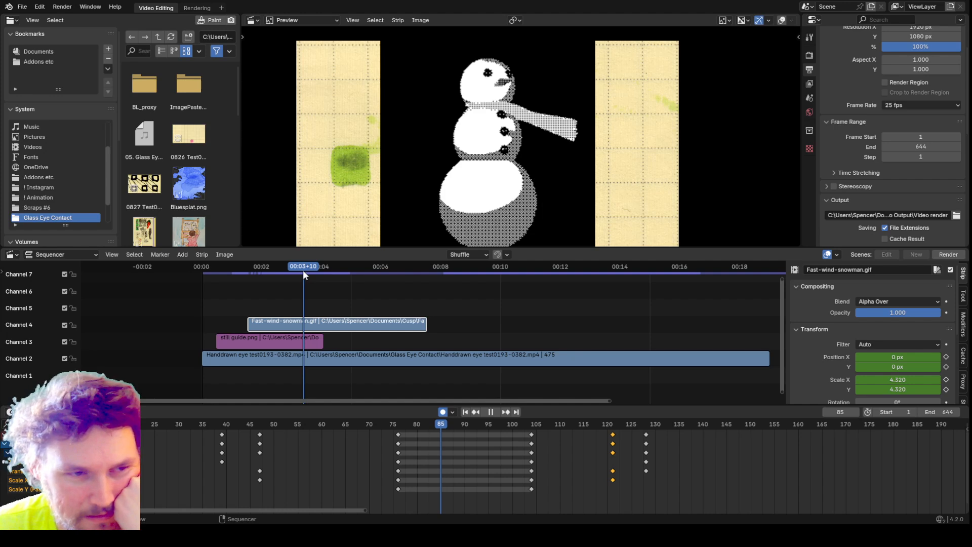
key("space")
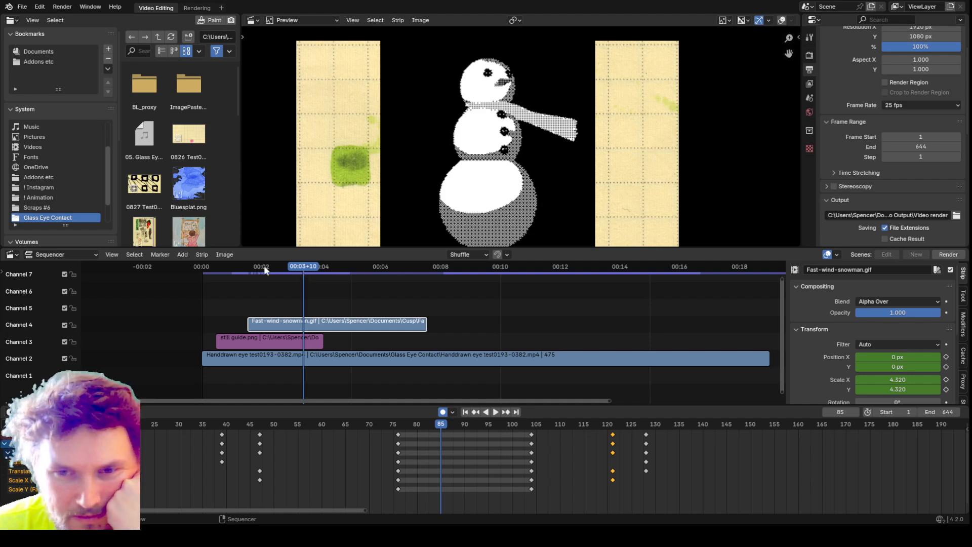
left_click_drag(300, 268, 278, 275)
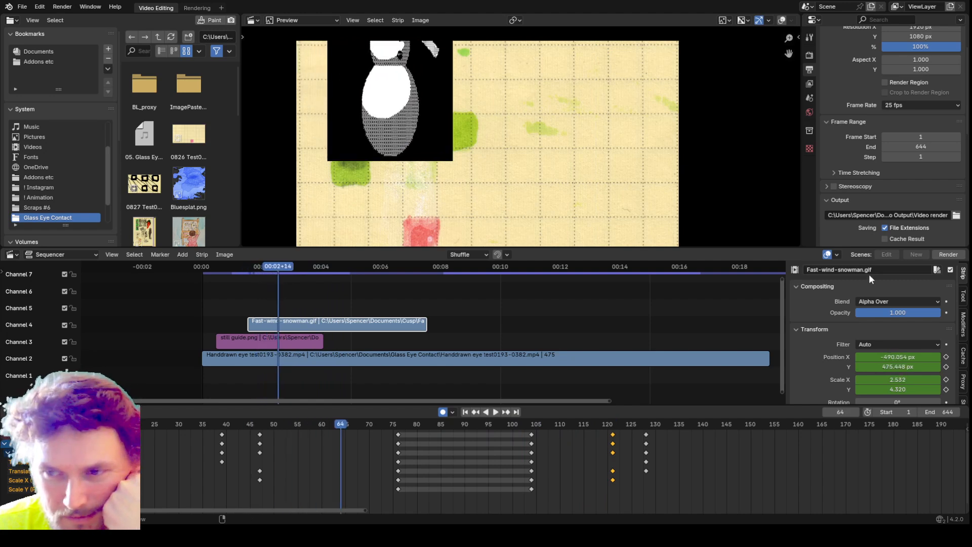
- Try the Multiply, Screen, Overlay, Soft Light and Pin Light blend modes on the snowman strip
left_click(870, 301)
left_click(822, 352)
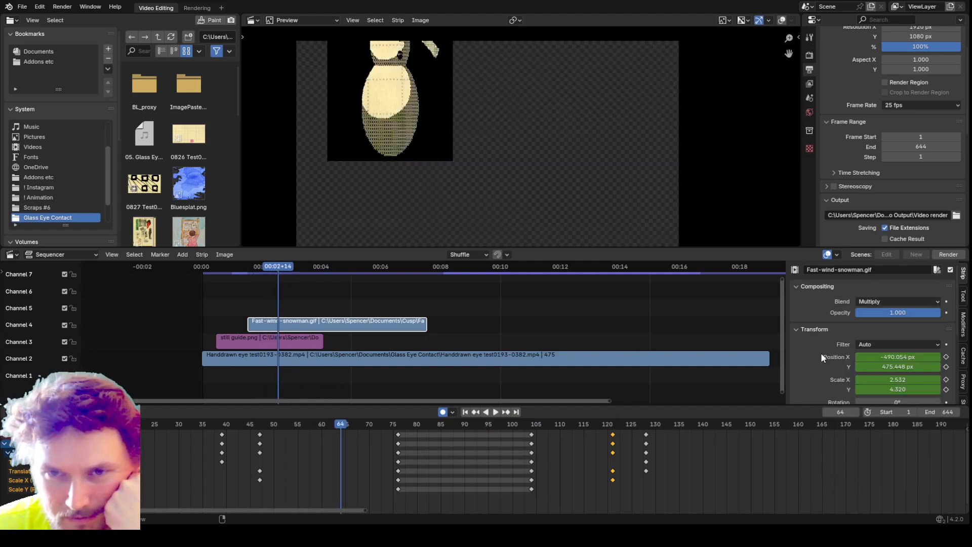
left_click(865, 301)
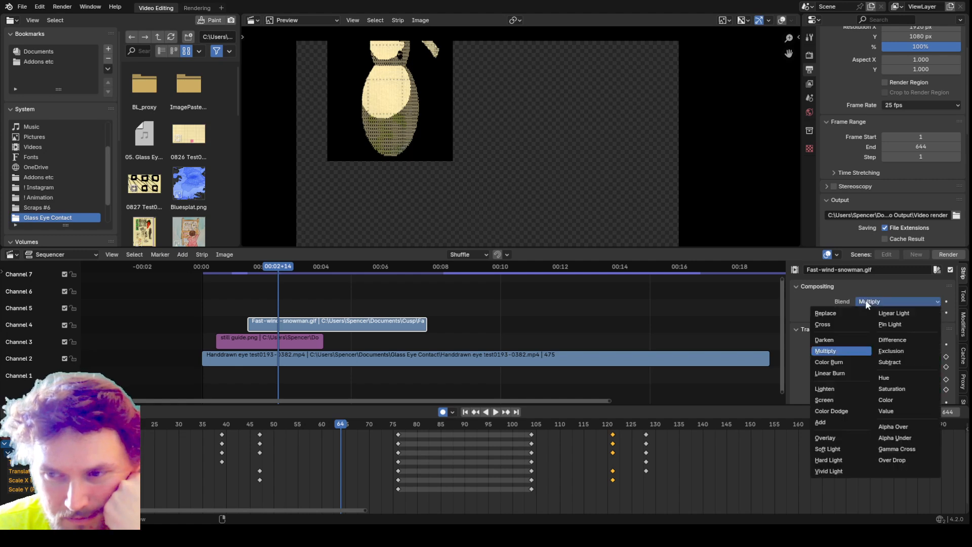
left_click(841, 399)
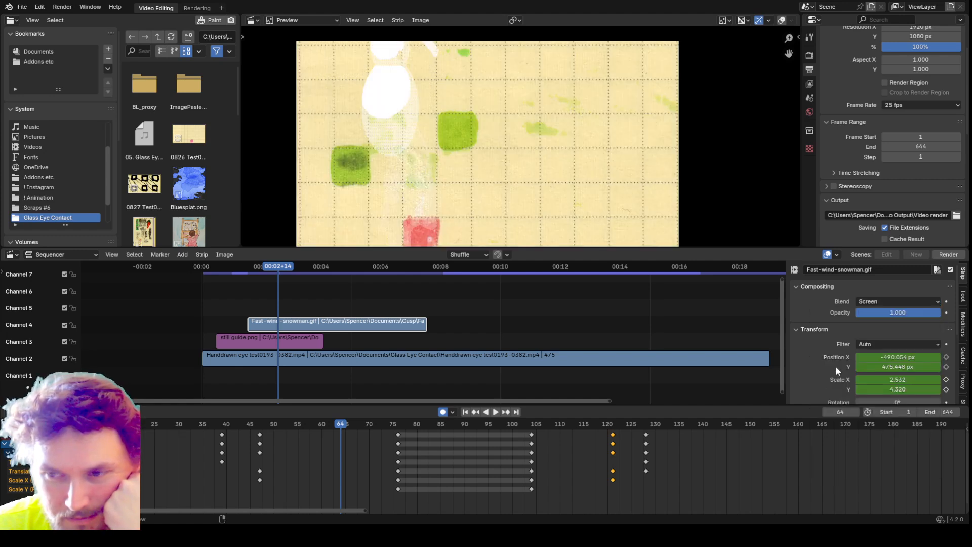
left_click(870, 301)
left_click(836, 437)
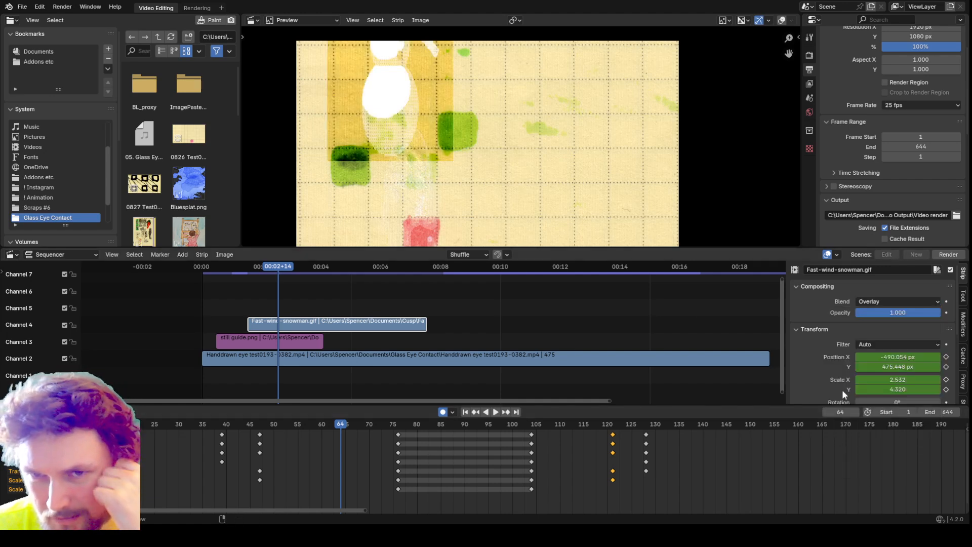
left_click(867, 301)
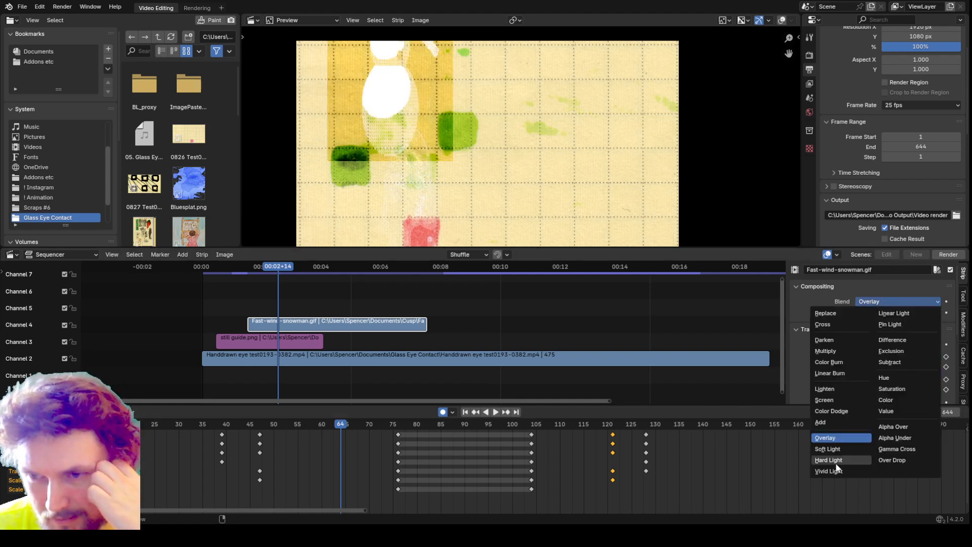
left_click(828, 449)
left_click(868, 300)
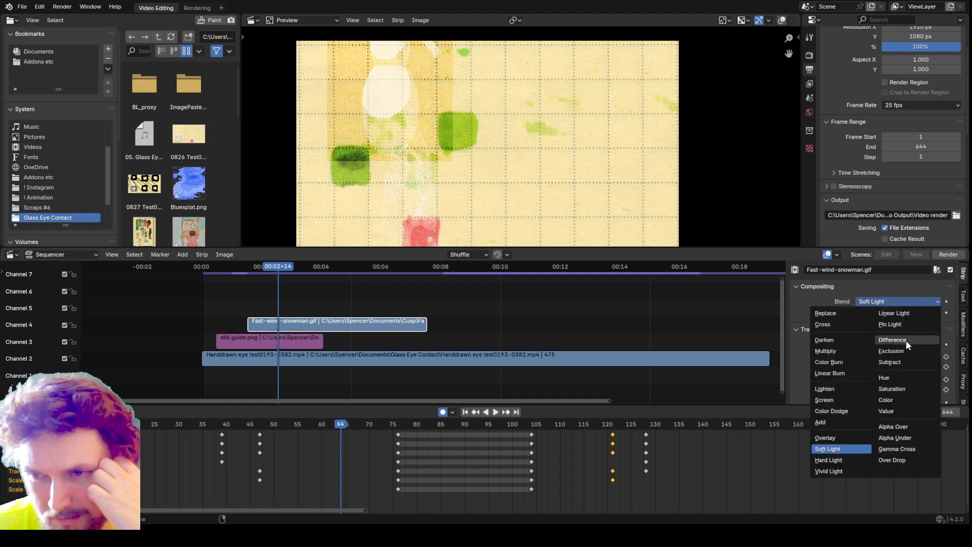
left_click(901, 321)
- Set the snowman strip's blend mode to Exclusion and scrub to frame 97 to check the effect
left_click(885, 299)
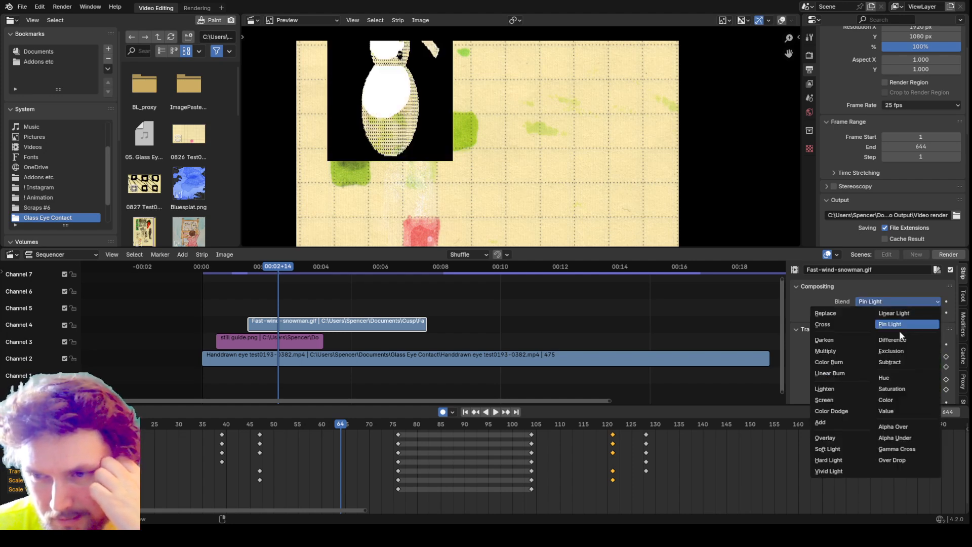
left_click(901, 353)
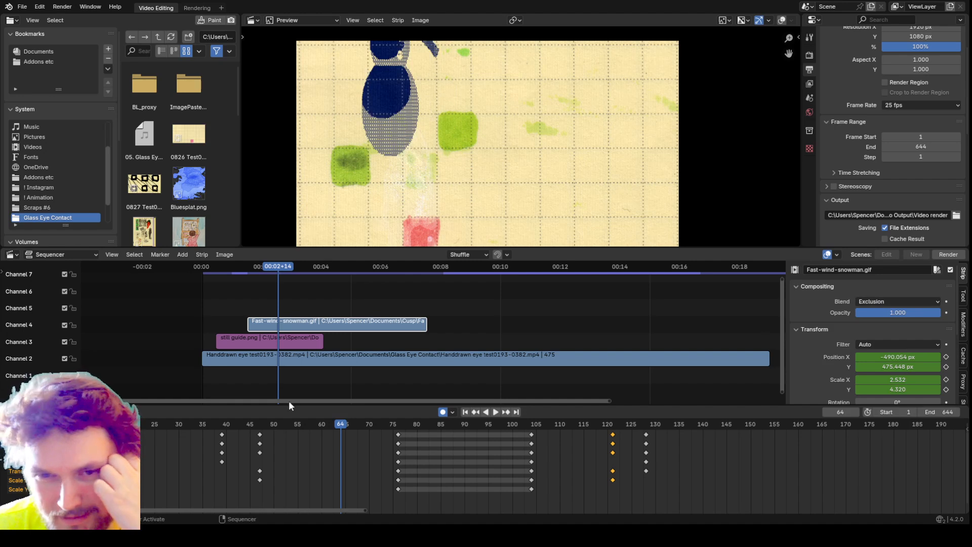
left_click_drag(269, 274, 317, 297)
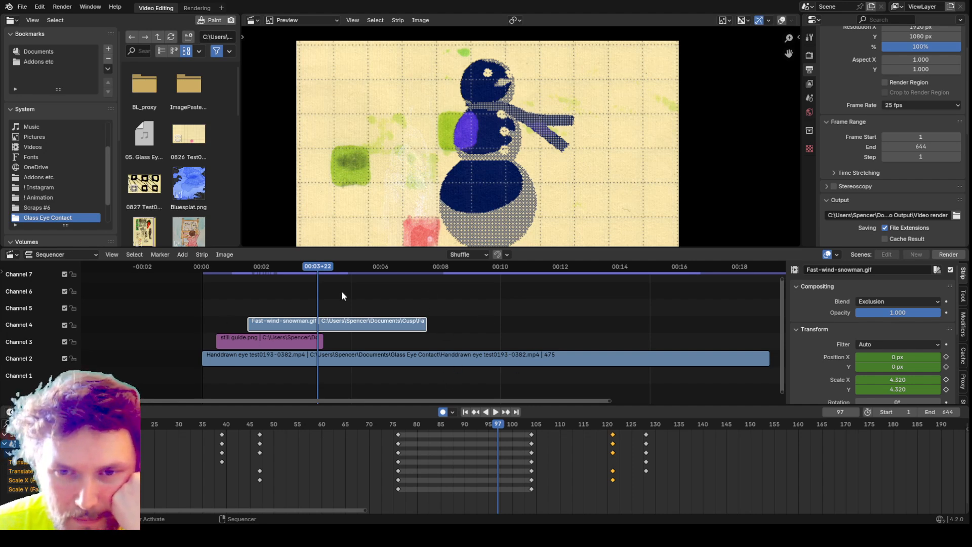
- Go to frame 88, enlarge the sequencer area and try scaling the snowman down in the preview
left_click_drag(324, 265, 307, 279)
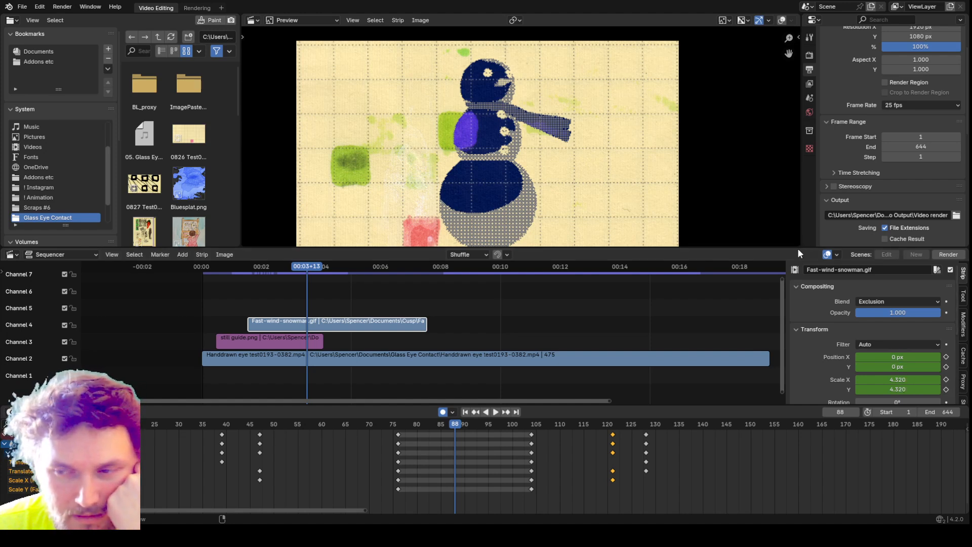
left_click_drag(799, 249, 799, 240)
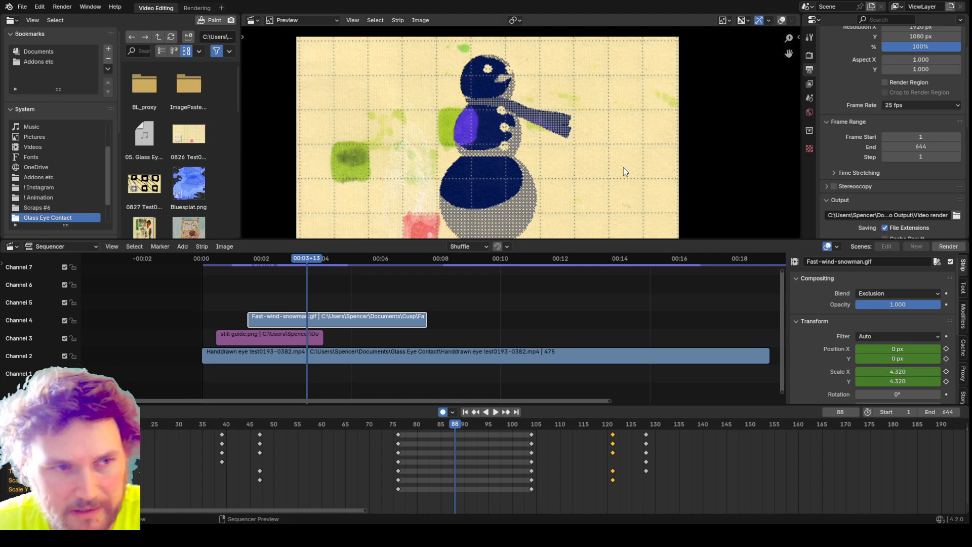
key("s")
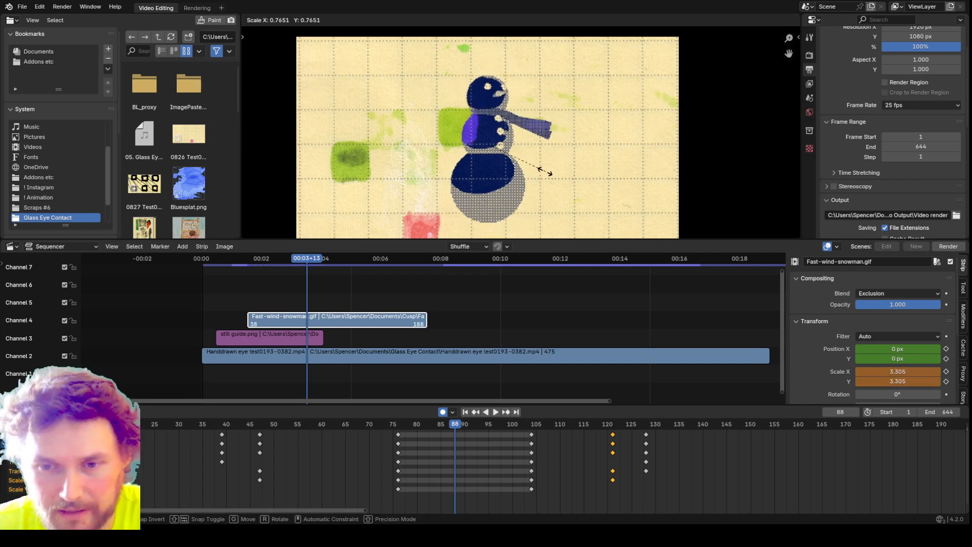
key("Escape")
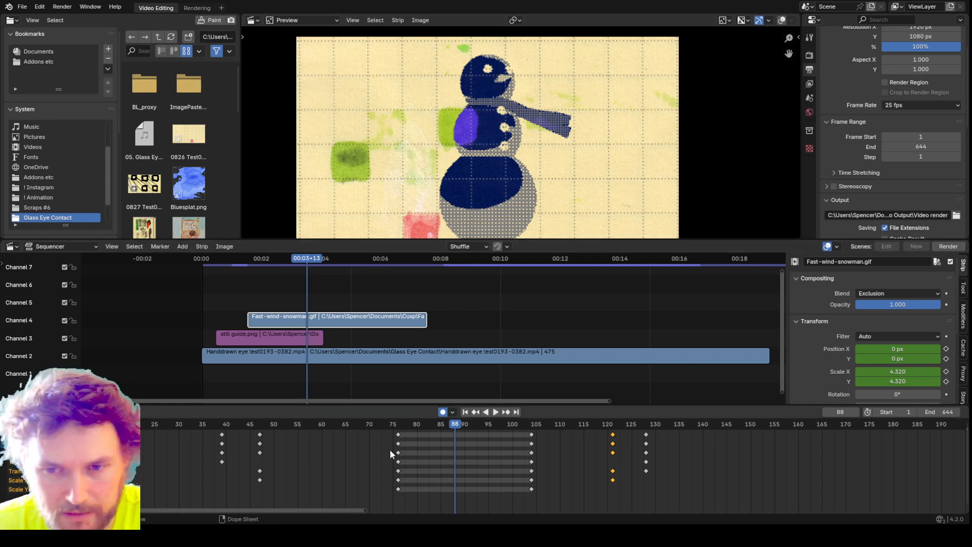
left_click(454, 413)
left_click(454, 412)
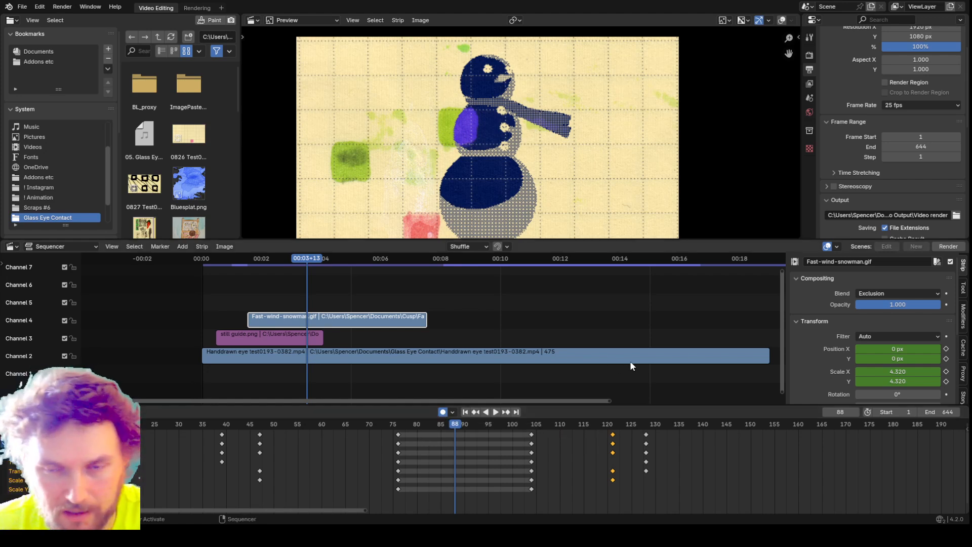
- Move the snowman strip 10 frames earlier in channel 4 and scrub its entrance from frame 29
mouse_move(291, 321)
left_mouse_down()
mouse_move(344, 316)
mouse_move(277, 318)
left_mouse_up()
left_click_drag(219, 260, 264, 270)
mouse_move(304, 319)
left_mouse_down()
mouse_move(343, 319)
mouse_move(295, 318)
mouse_move(319, 317)
left_mouse_up()
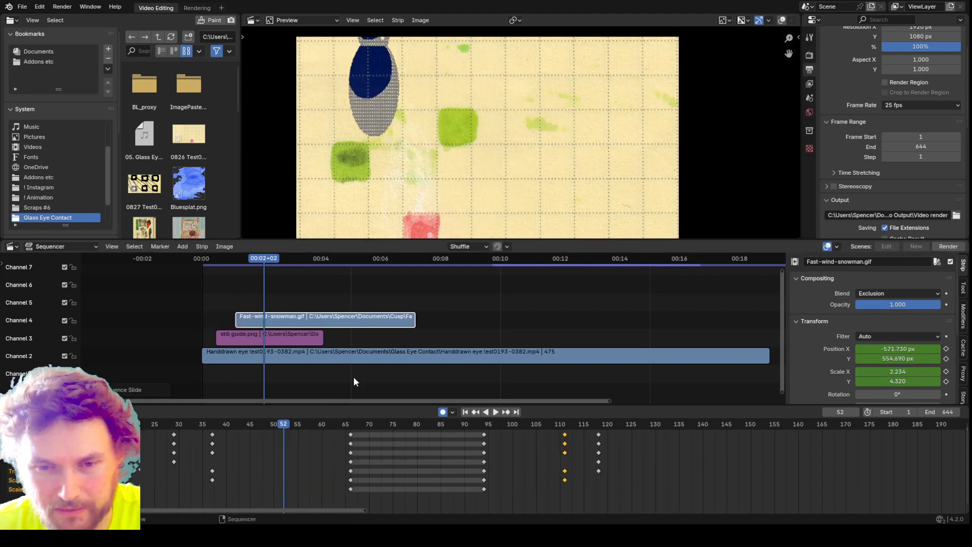
scroll(354, 376, "down", 1)
scroll(326, 432, "down", 1)
left_click_drag(244, 257, 250, 257)
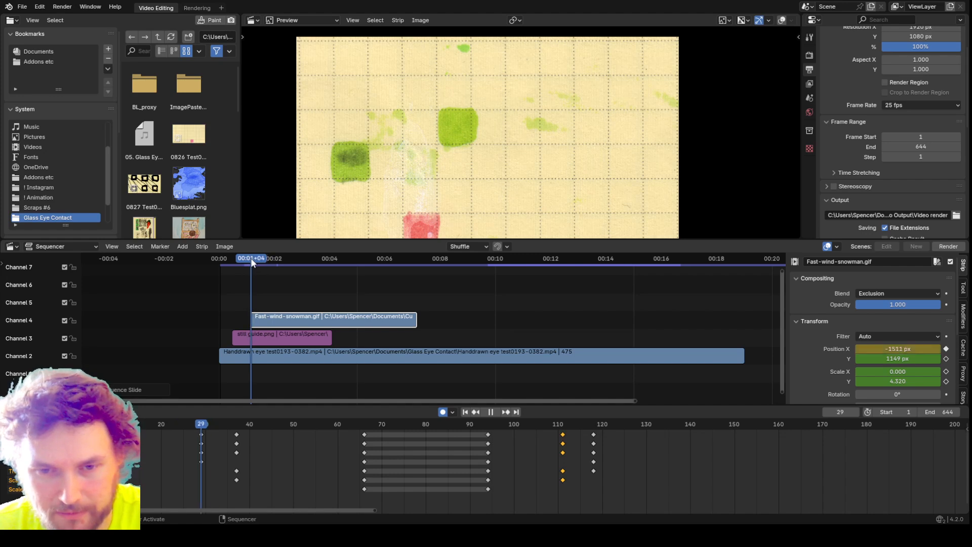
- Move the snowman strip another 20 frames earlier in channel 4 and scrub to frame 60
left_click_drag(203, 423, 205, 424)
mouse_move(358, 315)
left_mouse_down()
mouse_move(352, 324)
mouse_move(331, 311)
mouse_move(373, 310)
mouse_move(362, 306)
left_mouse_up()
scroll(361, 299, "down", 2)
left_click_drag(282, 261, 308, 259)
- Enlarge the preview and sequencer areas and widen the file browser to show more thumbnails
left_click_drag(384, 239, 385, 261)
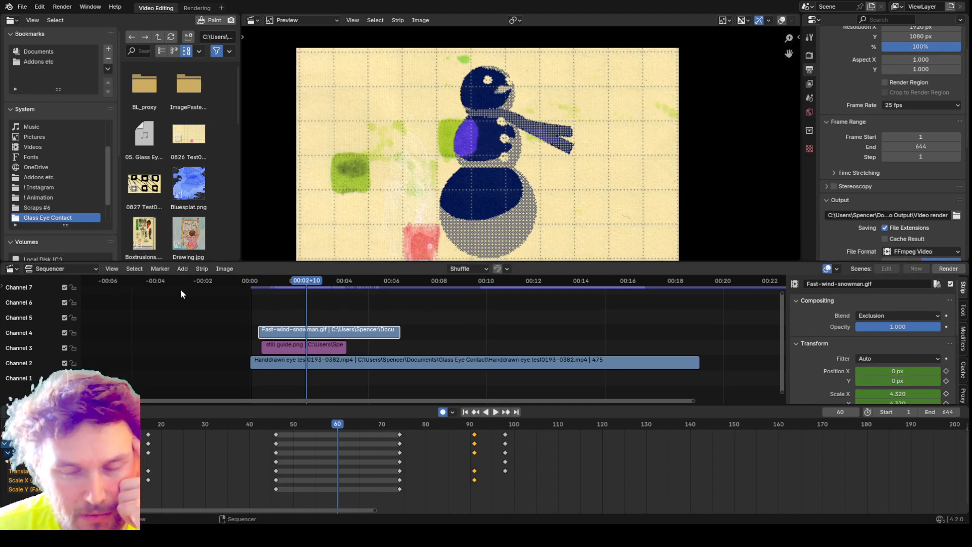
left_click_drag(241, 171, 306, 177)
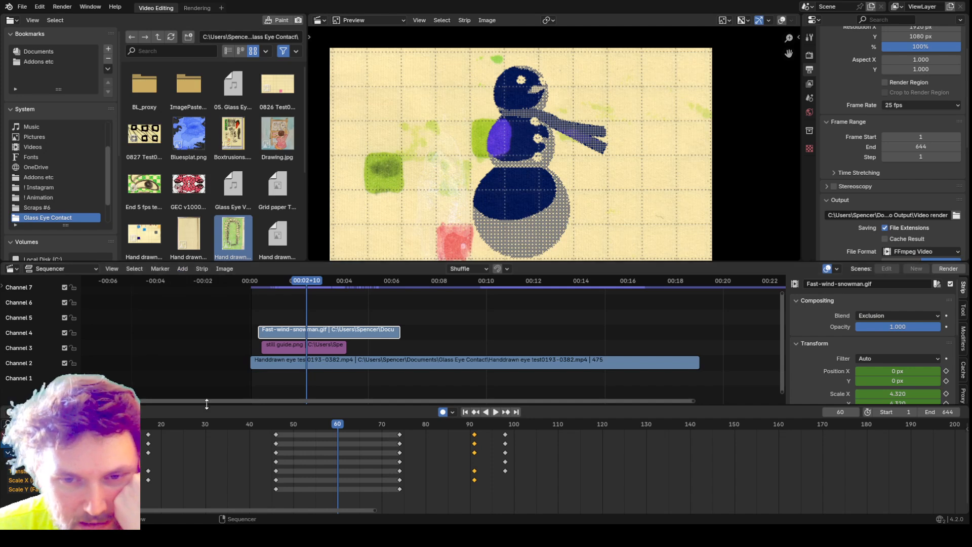
left_click_drag(208, 405, 207, 441)
- Review the strip types that can be added and browse the media files in the Glass Eye Contact folder
left_click(182, 268)
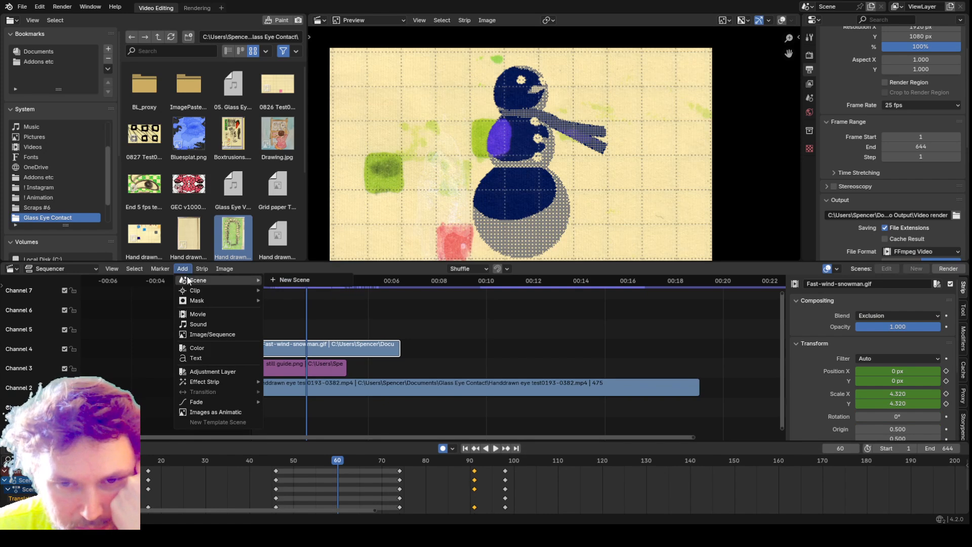
mouse_move(192, 278)
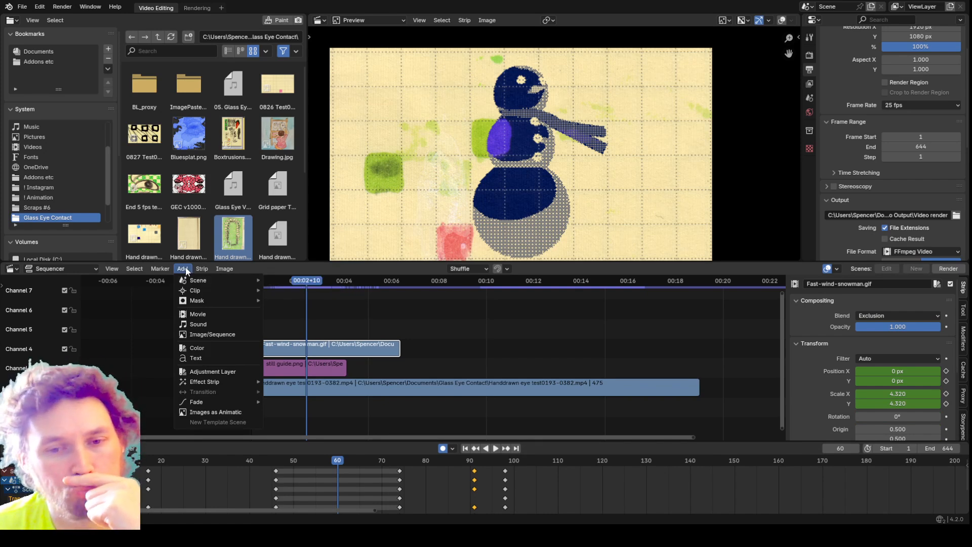
left_click(185, 271)
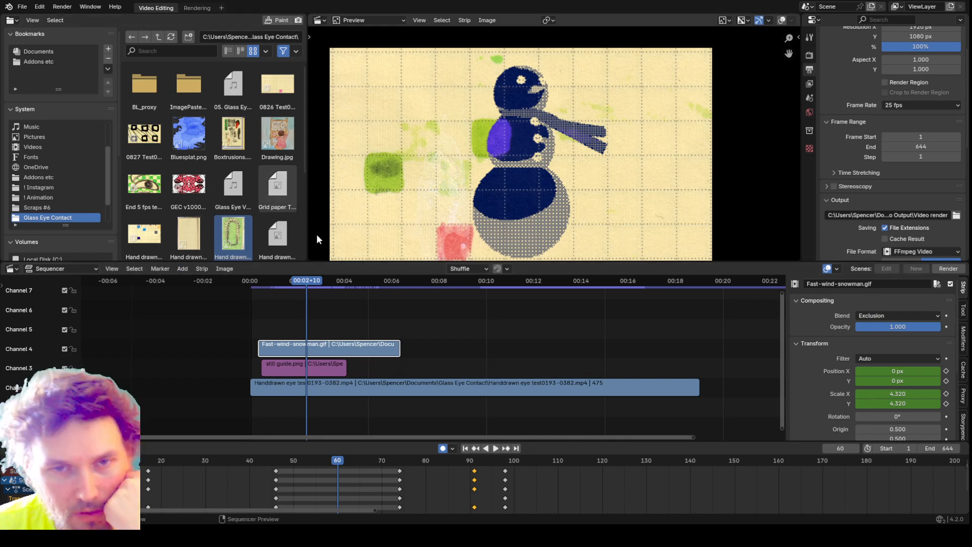
scroll(237, 159, "down", 1)
scroll(237, 158, "down", 4)
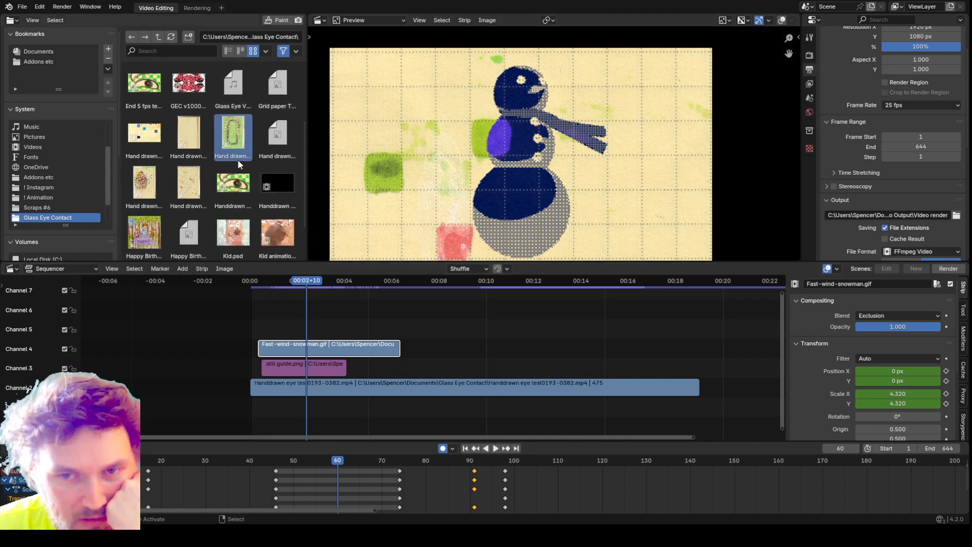
scroll(248, 116, "up", 4)
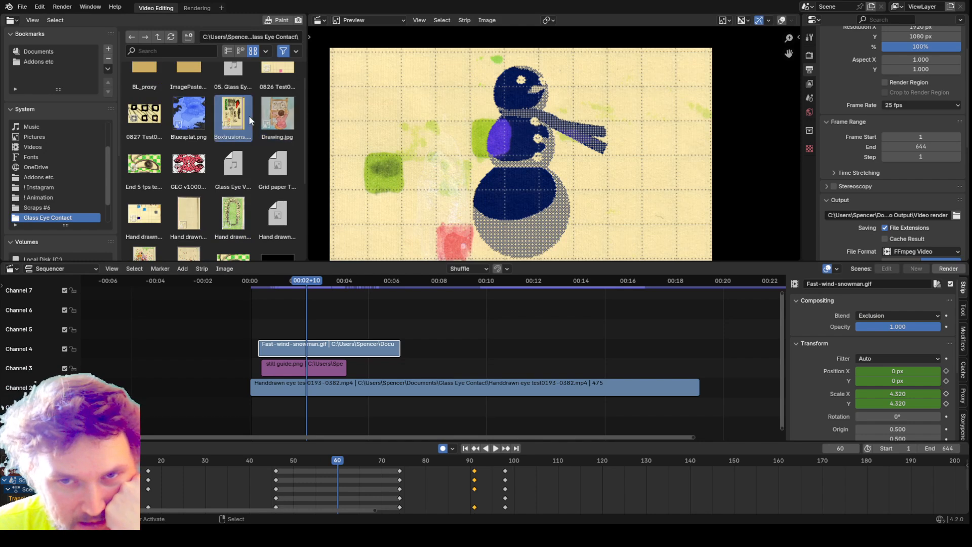
left_click(233, 167)
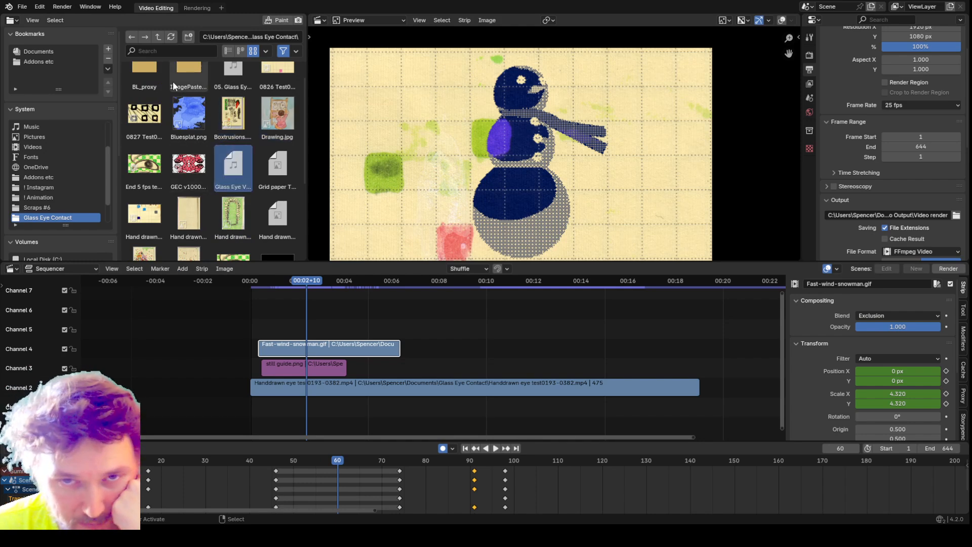
scroll(63, 128, "up", 2)
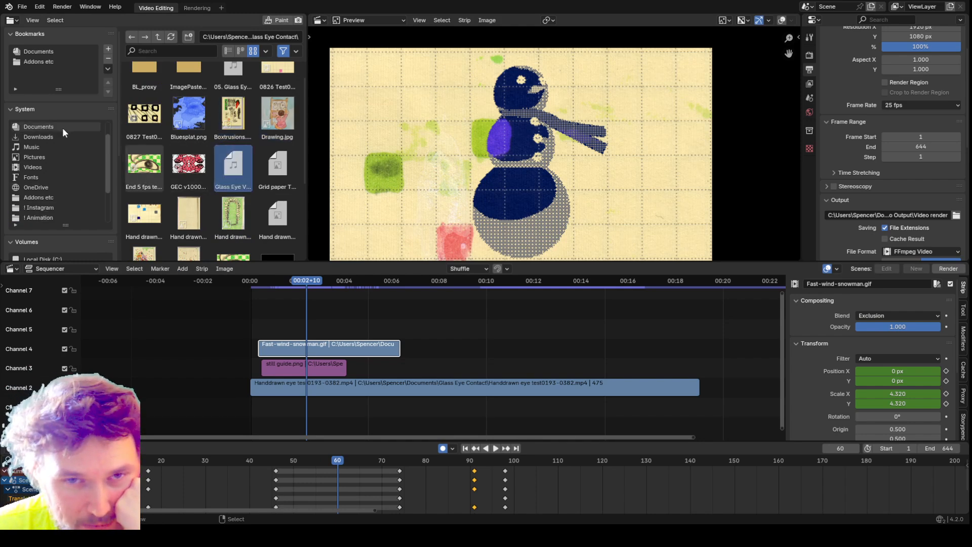
scroll(218, 202, "down", 4)
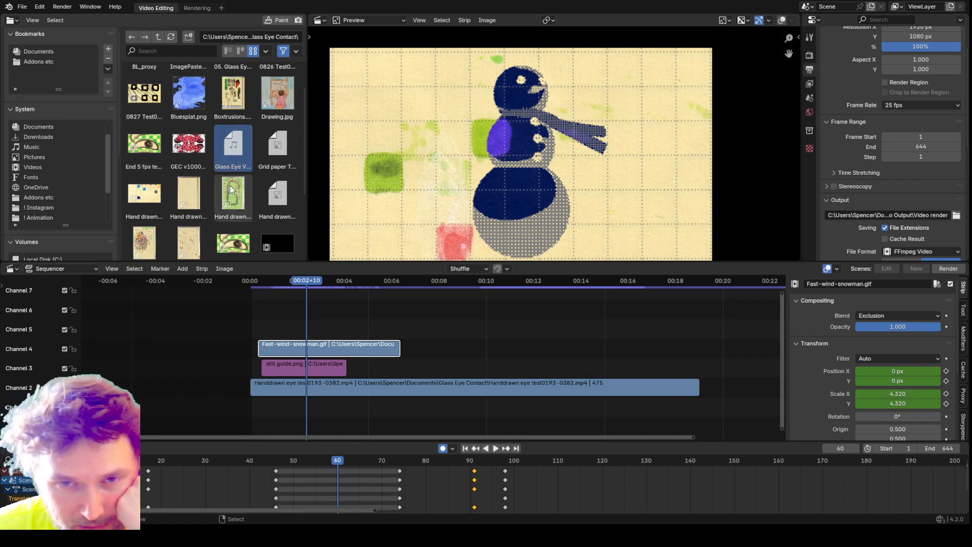
scroll(219, 202, "down", 1)
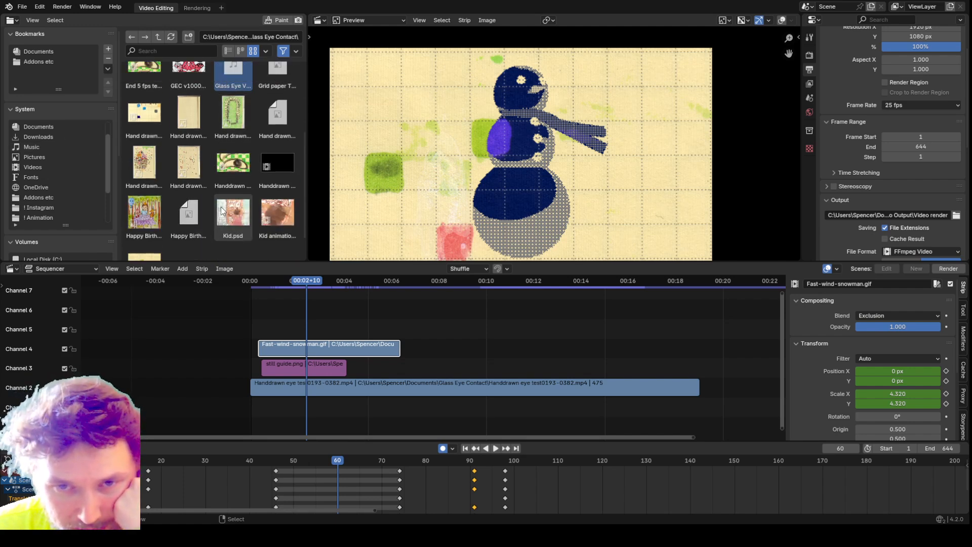
- Add a text strip at frame 60 and move it to channel 5, above the snowman and overlapping the playhead
left_click(183, 269)
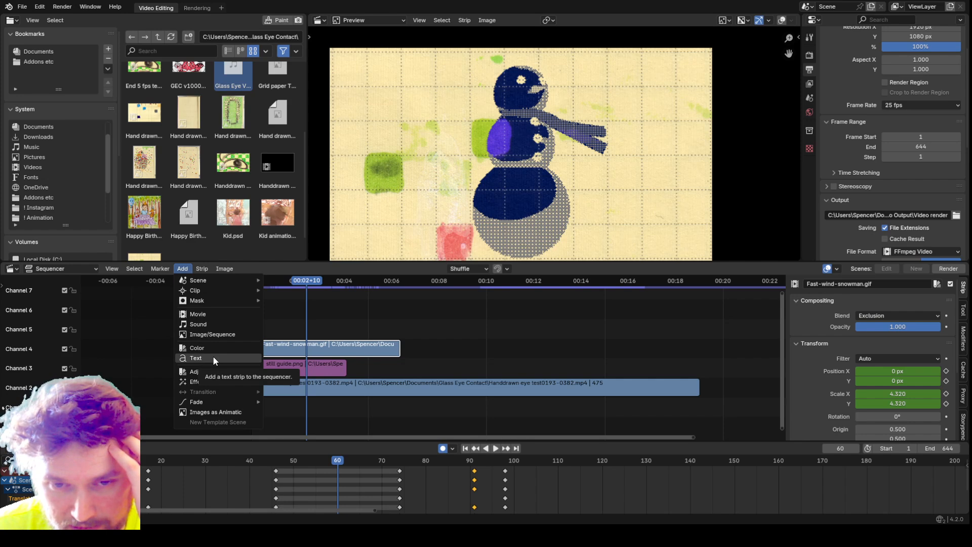
left_click(134, 342)
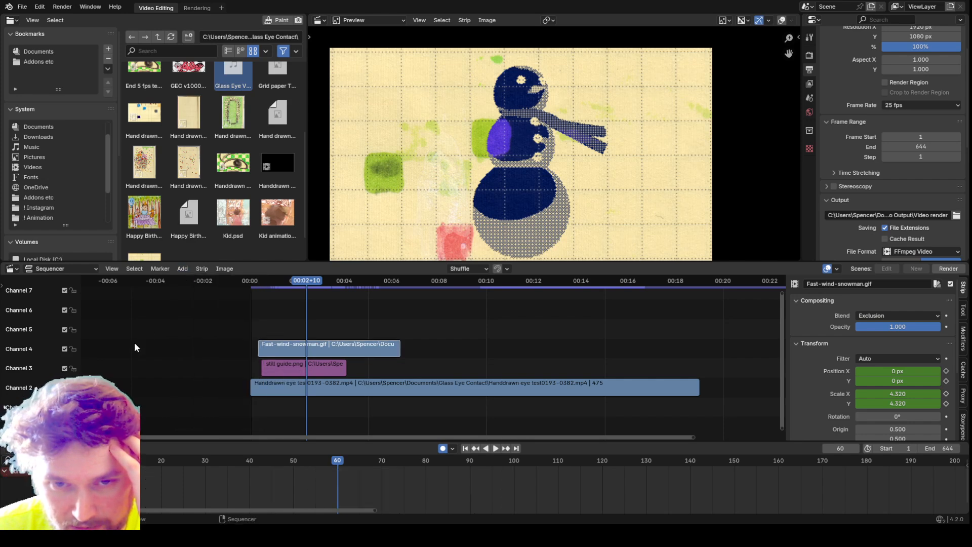
left_click(184, 267)
left_click(210, 355)
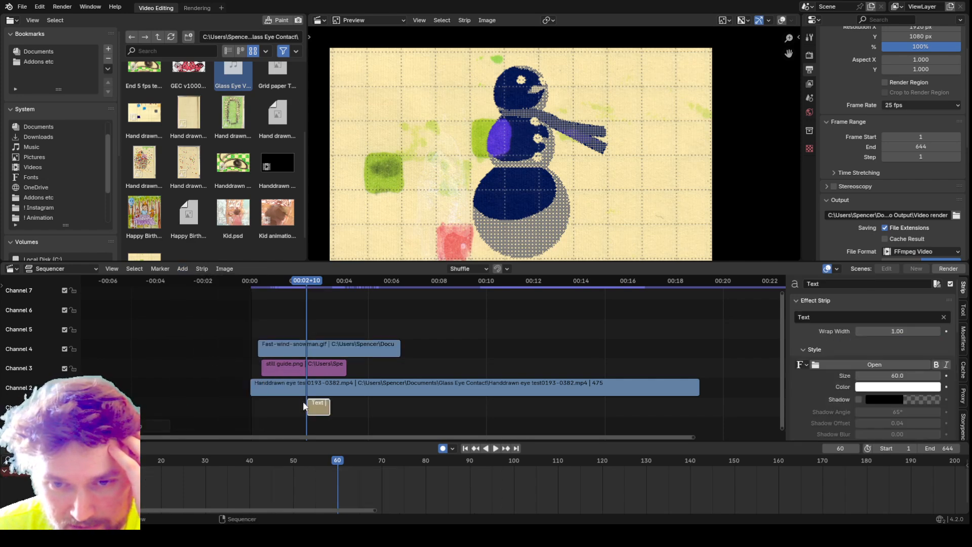
left_click_drag(318, 406, 303, 333)
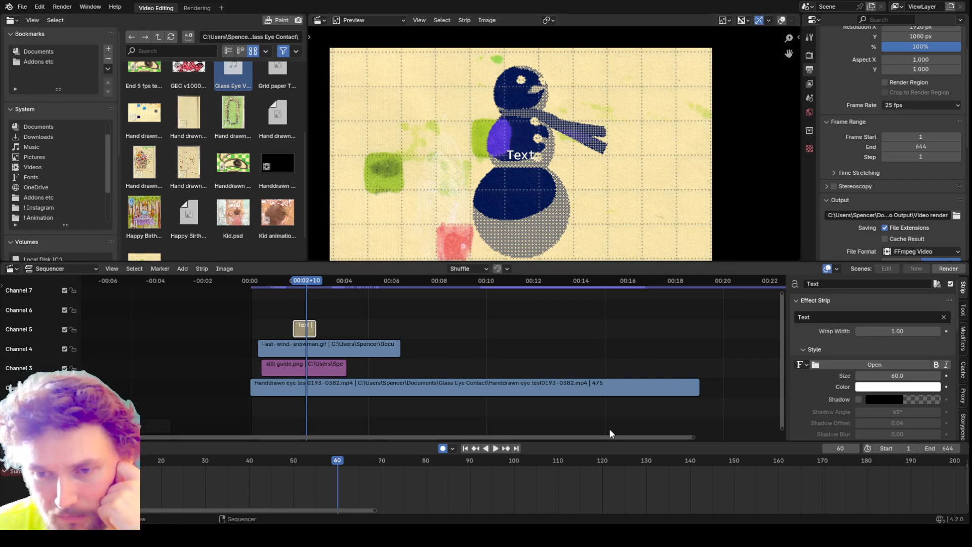
- Shrink the timeline to give the sequencer more height, and look through the text strip's settings
left_click_drag(616, 443, 614, 476)
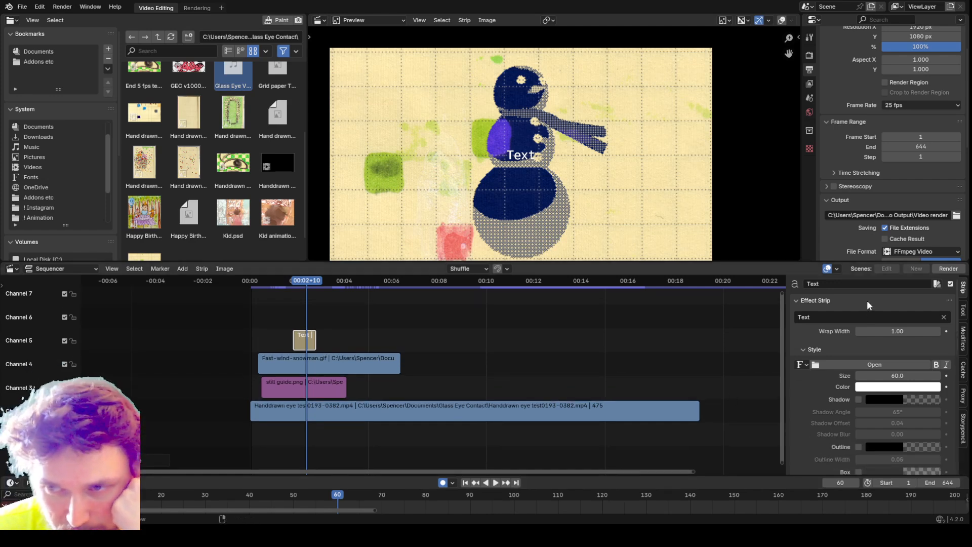
scroll(810, 345, "down", 2)
scroll(804, 355, "down", 5)
scroll(803, 355, "up", 7)
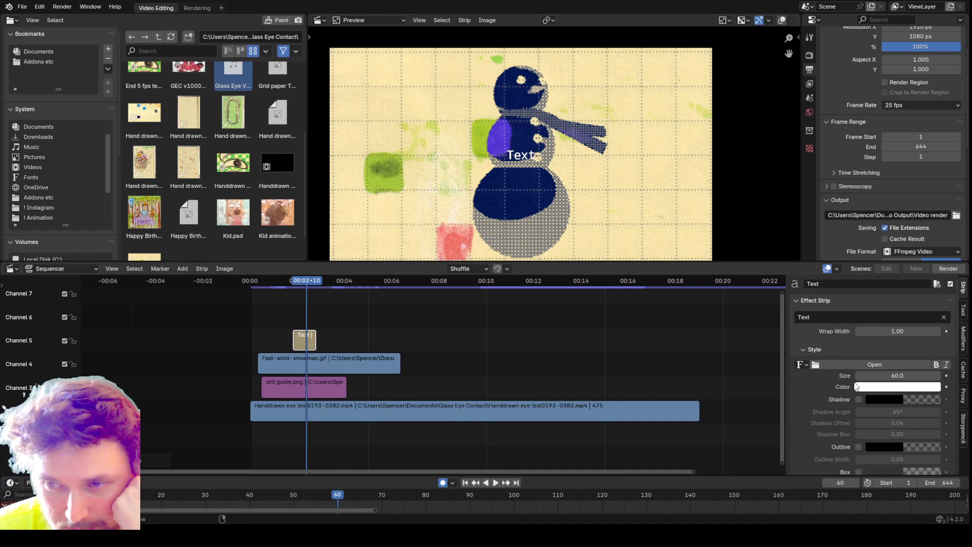
- Change the text strip's displayed text to "That' sno man"
left_click(830, 317)
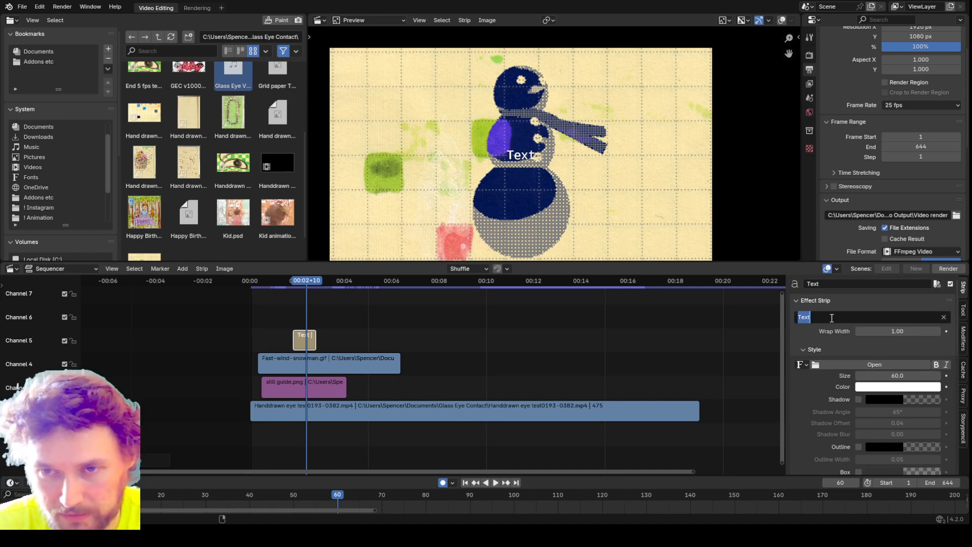
type("Snow")
key("BackSpace")
key("BackSpace")
key("BackSpace")
key("BackSpace")
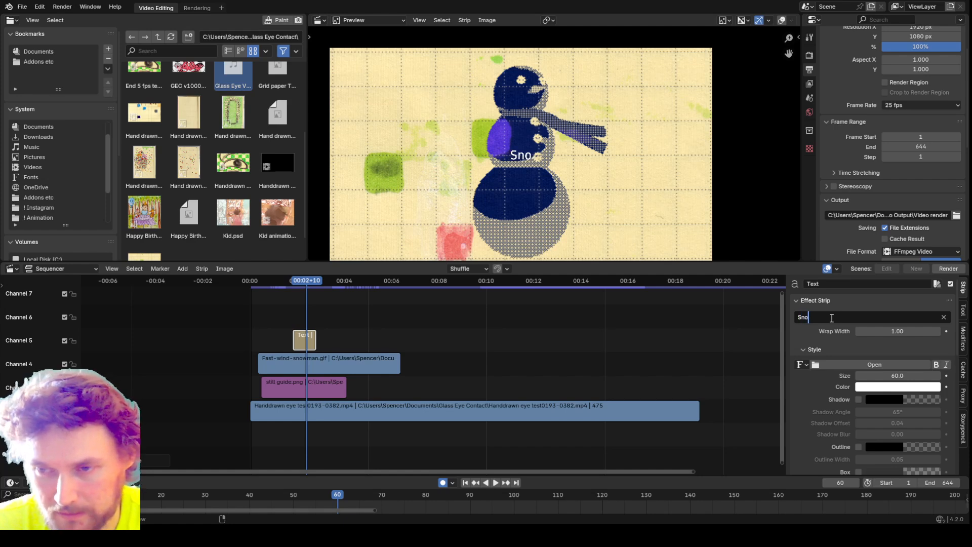
type("Tha")
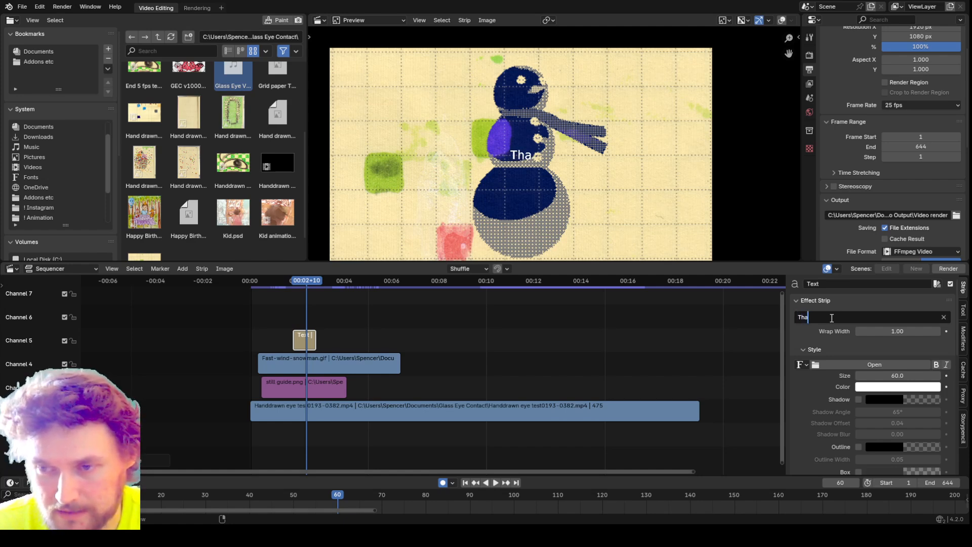
type("t's")
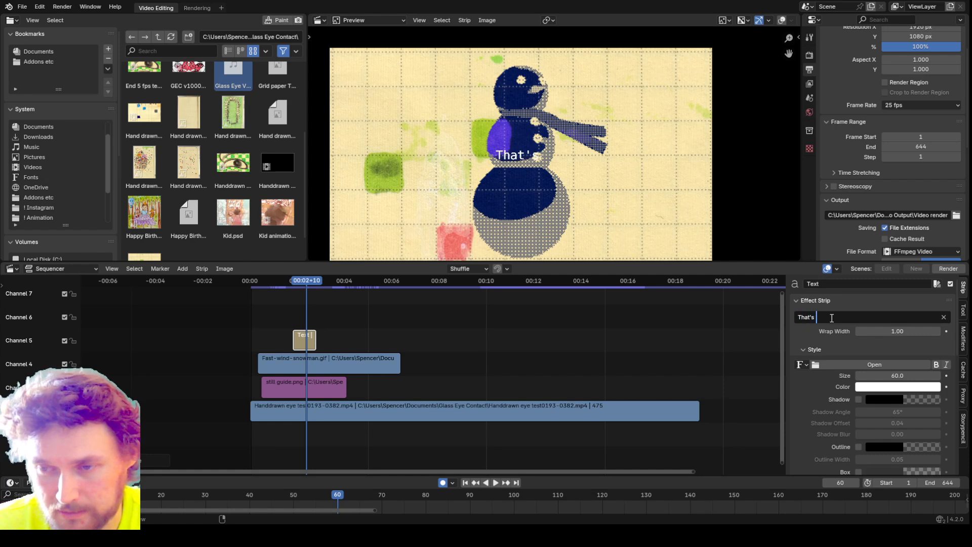
key("BackSpace")
key("BackSpace")
type("sn")
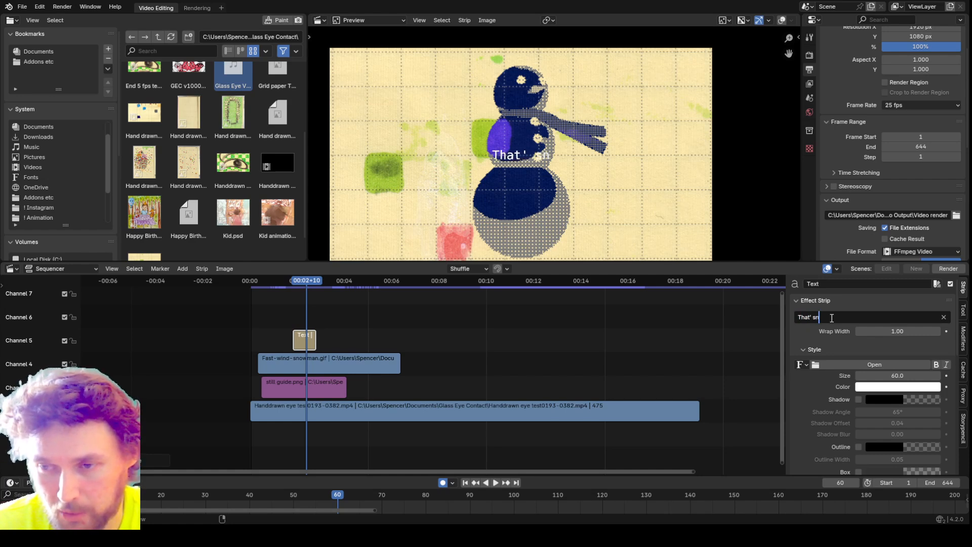
type("o man")
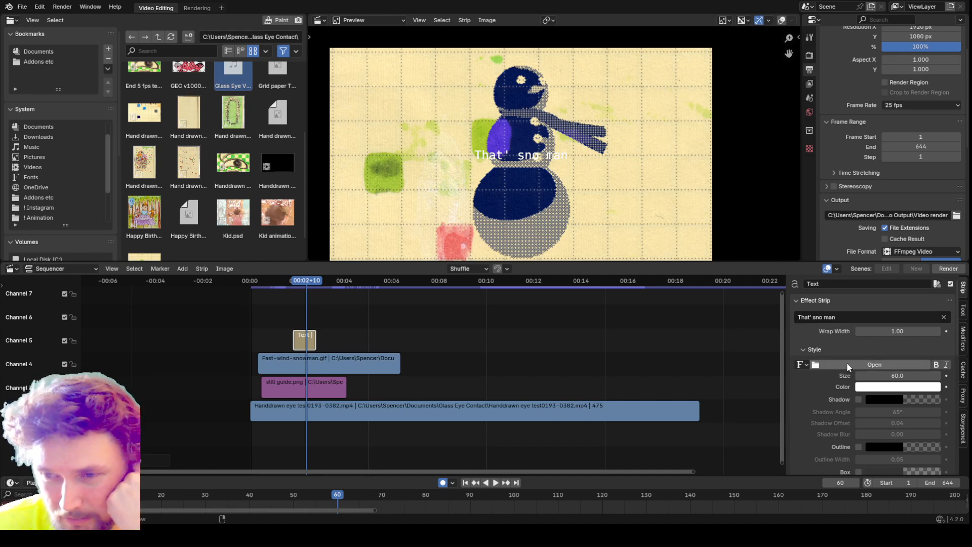
- Colour the text red and set its size to 201.3
left_click(873, 388)
mouse_move(904, 261)
left_mouse_down()
mouse_move(847, 241)
mouse_move(837, 256)
mouse_move(864, 314)
mouse_move(877, 316)
left_mouse_up()
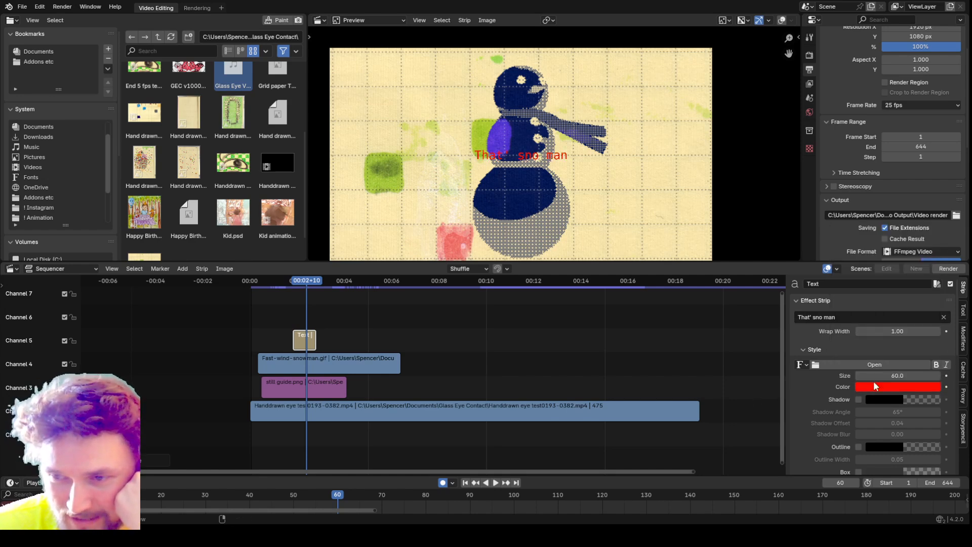
left_click_drag(876, 376, 927, 375)
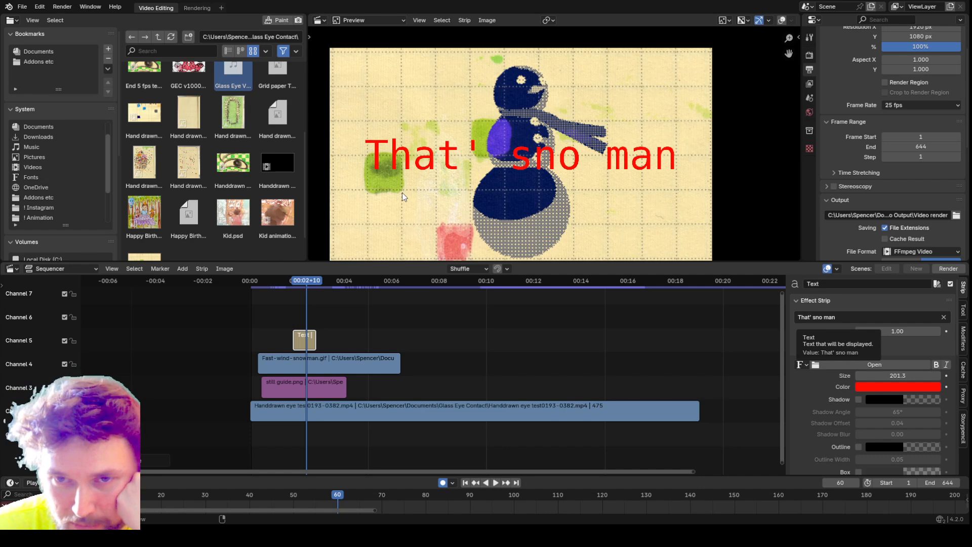
- Set the text strip's font to Arial Bold and look through its style, layout and compositing settings
scroll(730, 236, "up", 1)
scroll(612, 199, "down", 2)
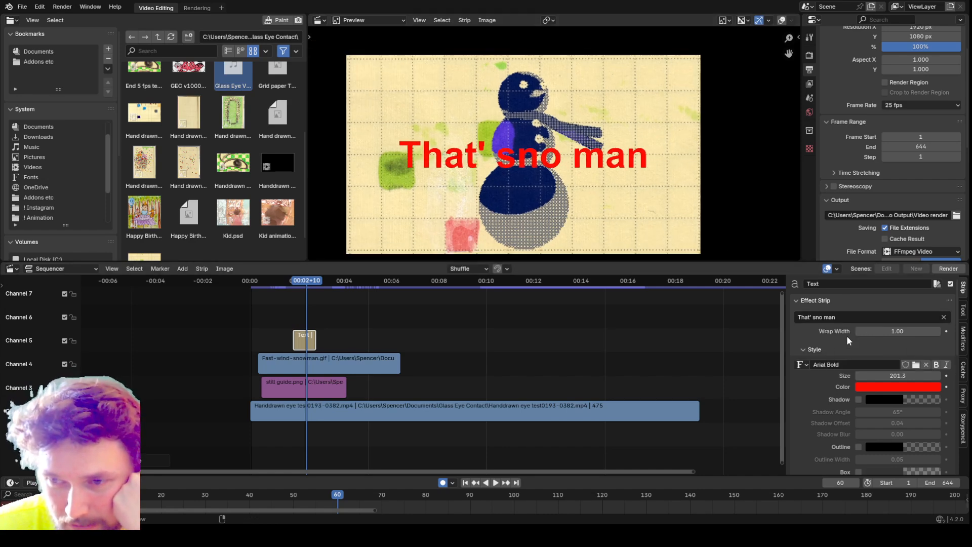
scroll(844, 416, "down", 3)
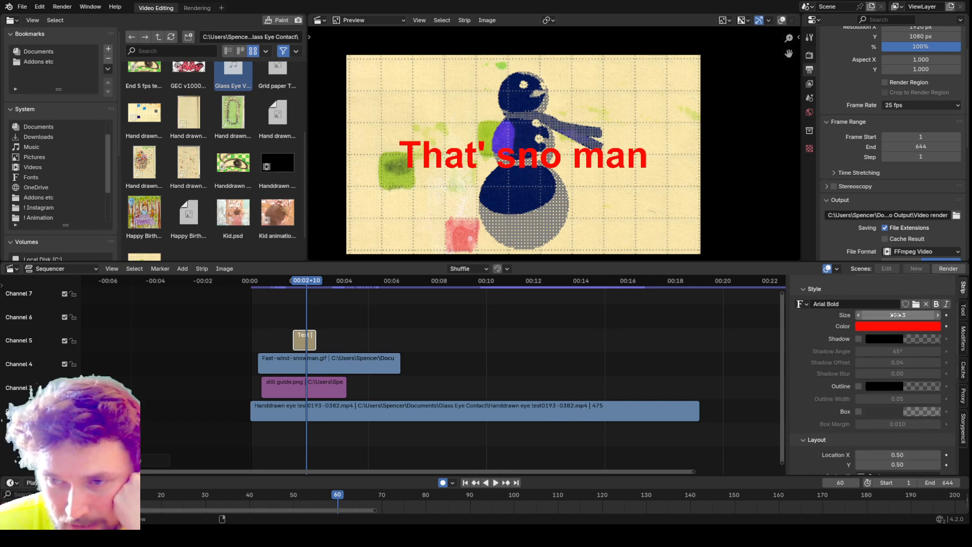
scroll(871, 329, "up", 2)
scroll(883, 369, "down", 4)
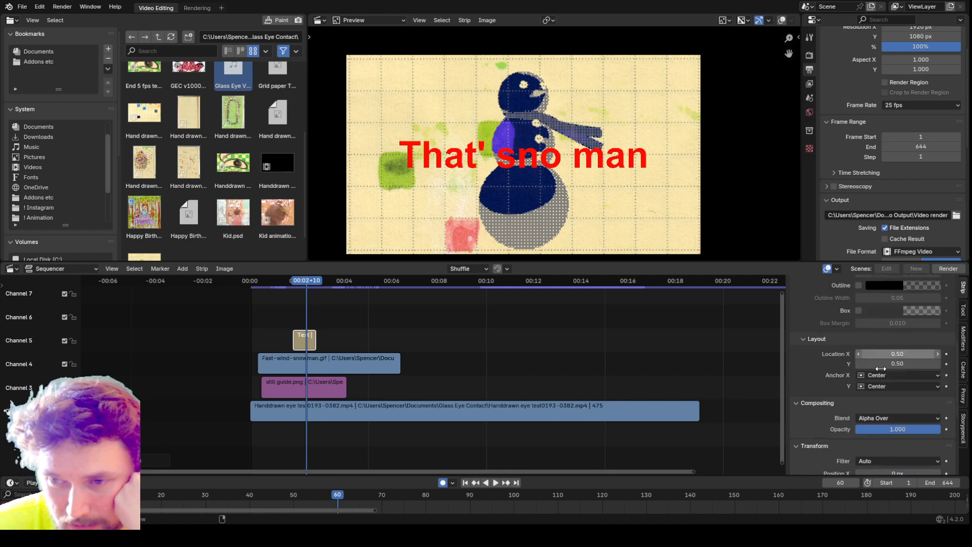
scroll(871, 359, "up", 5)
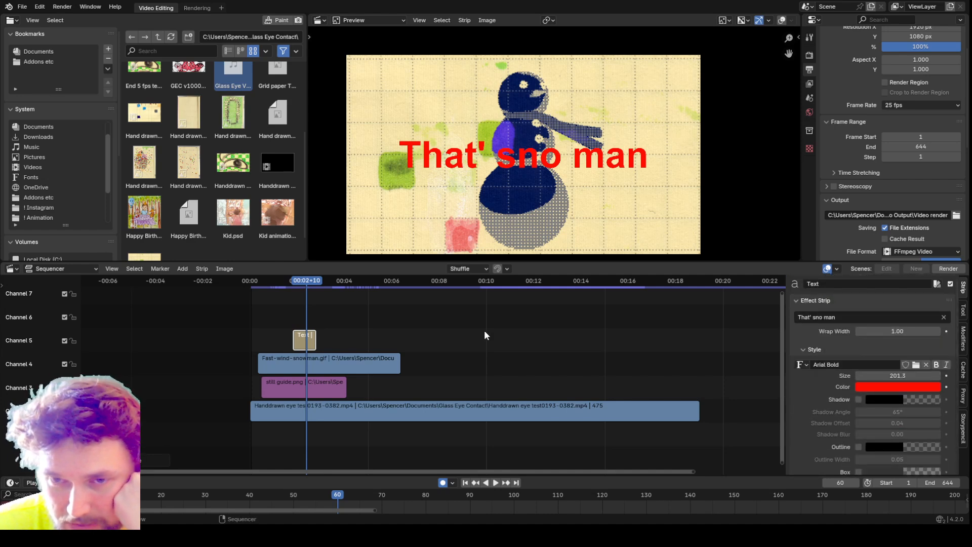
- Keyframe the text colour from red at frame 60 to green at frame 69, and play back the colour change
left_click(947, 387)
left_click_drag(306, 281, 315, 285)
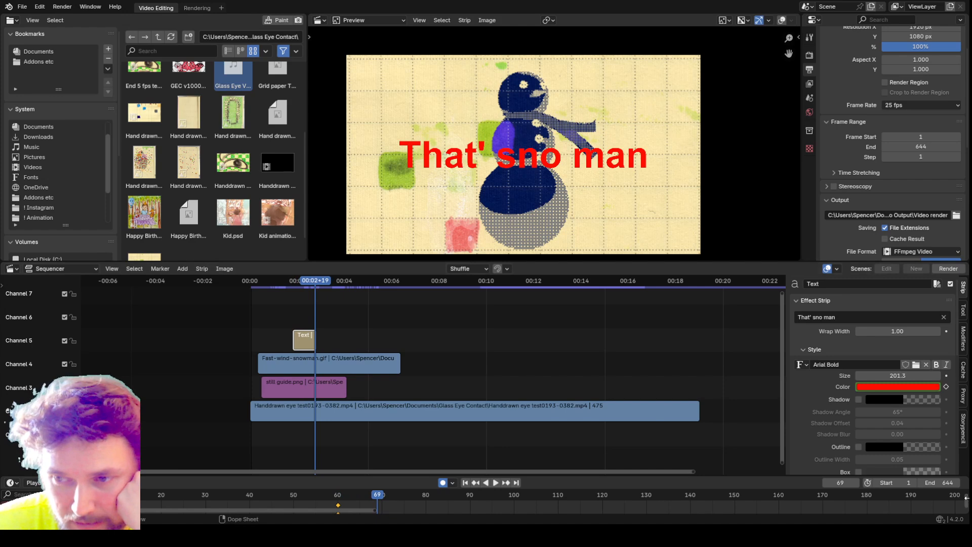
left_click(920, 387)
left_click_drag(874, 267, 843, 247)
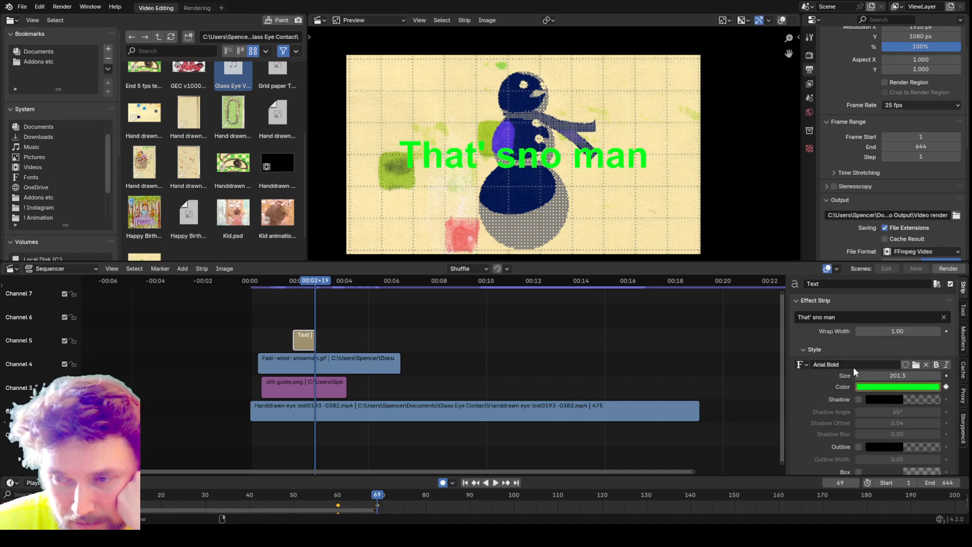
left_click_drag(318, 282, 308, 282)
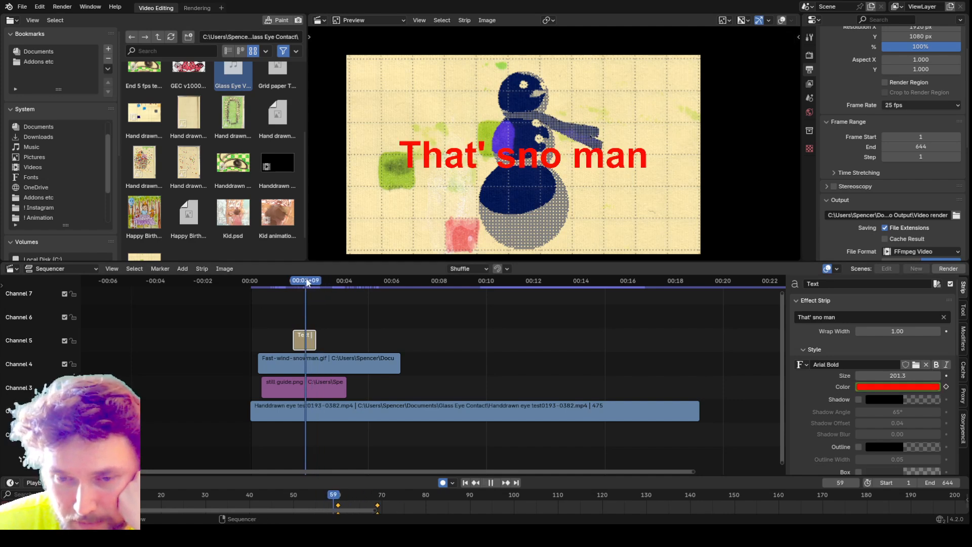
- Enlarge the timeline to expose the colour keyframes, and shift the text strip about 7 frames later in channel 5
left_click_drag(334, 475, 373, 428)
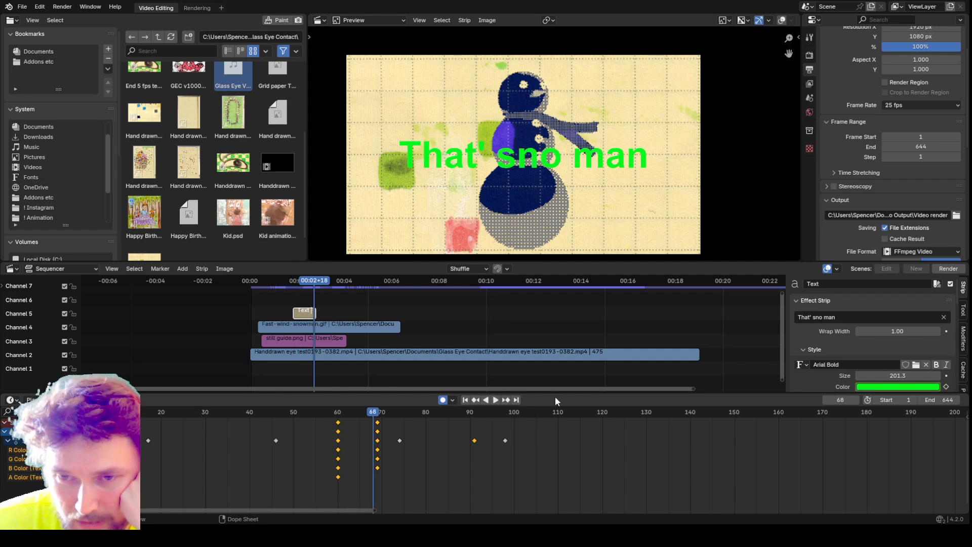
mouse_move(302, 316)
left_mouse_down()
mouse_move(329, 316)
mouse_move(316, 315)
left_mouse_up()
mouse_move(311, 280)
left_mouse_down()
mouse_move(278, 285)
mouse_move(341, 301)
mouse_move(298, 294)
mouse_move(314, 295)
mouse_move(296, 297)
mouse_move(314, 314)
mouse_move(315, 283)
mouse_move(295, 285)
left_mouse_up()
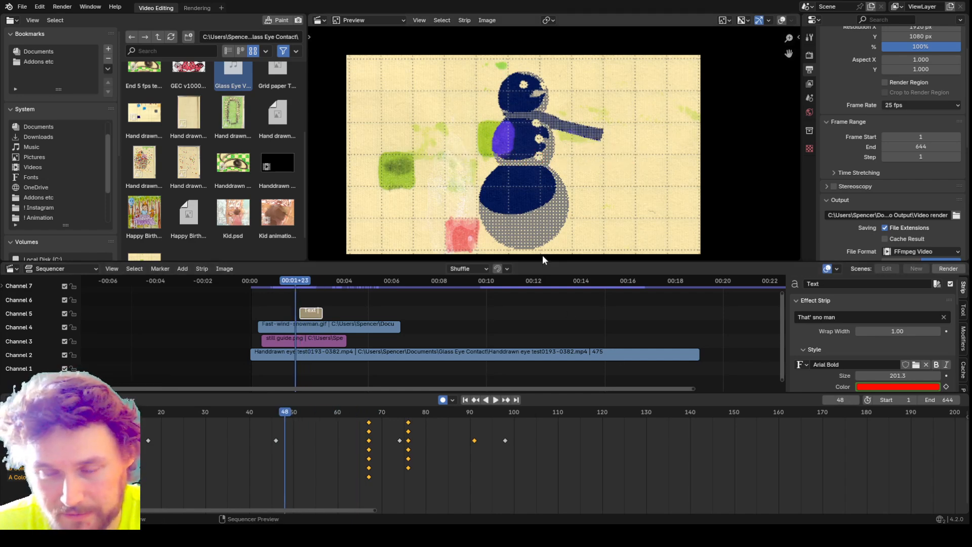
scroll(365, 326, "up", 2)
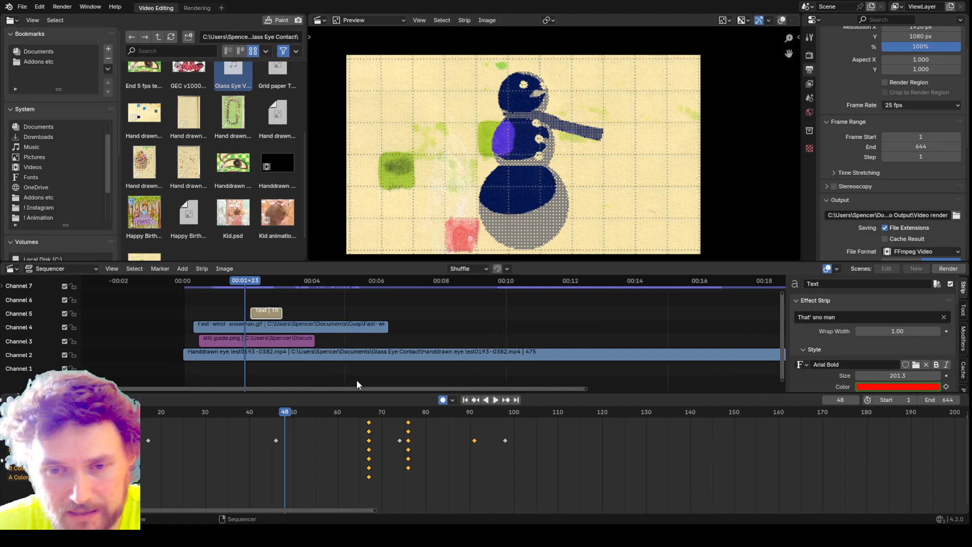
- Enlarge the sequencer, move the playhead to frame 56, and collapse the text strip's Effect Strip settings to reach Compositing and Transform
left_click_drag(358, 391, 358, 452)
scroll(262, 318, "up", 3)
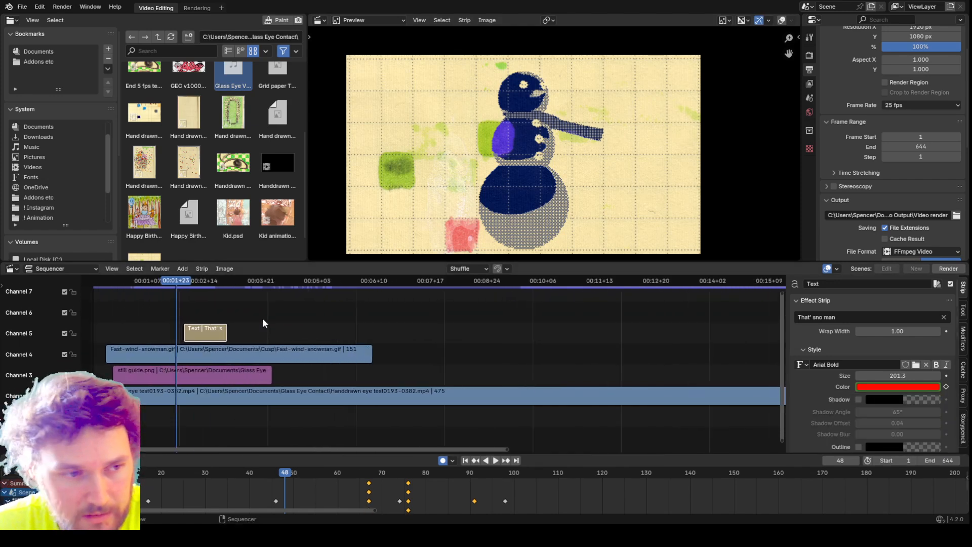
left_click_drag(117, 281, 126, 283)
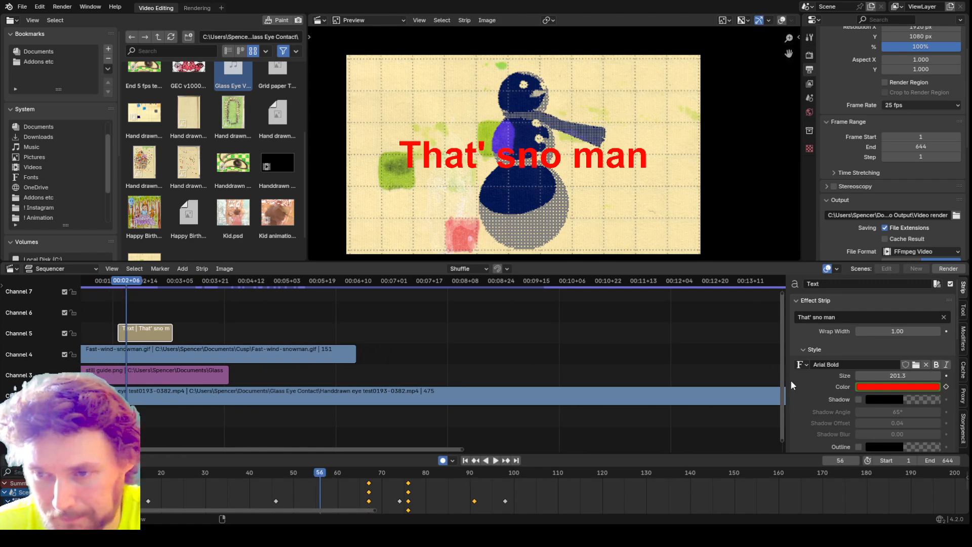
left_click(801, 350)
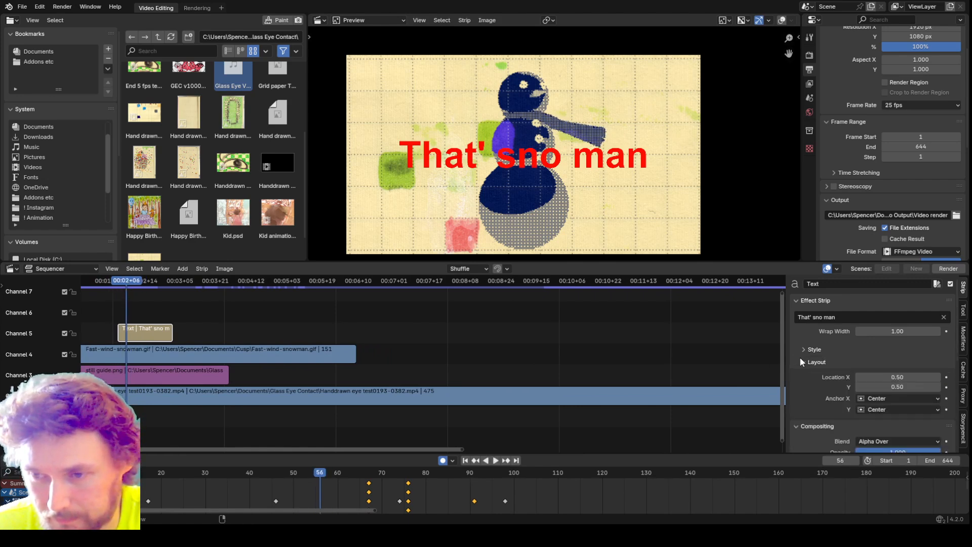
left_click(801, 360)
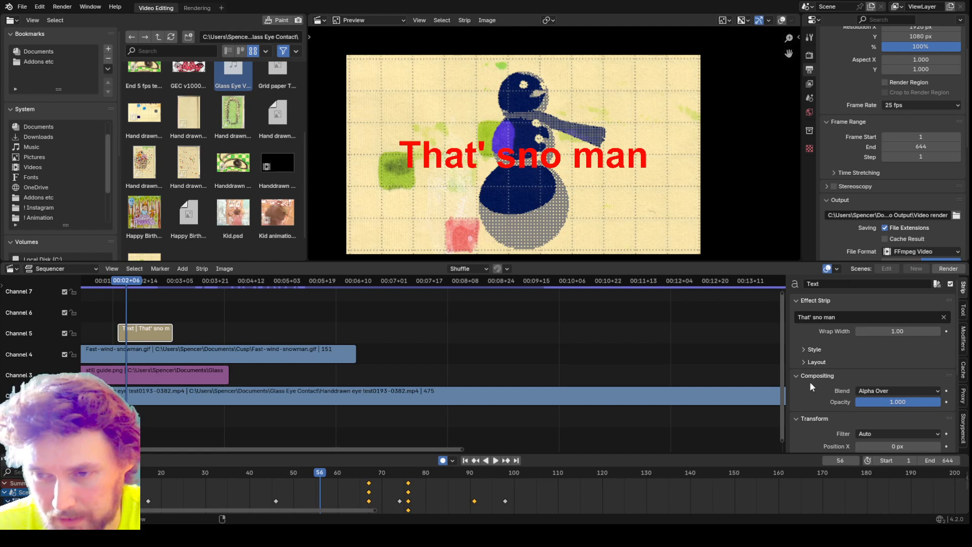
left_click(795, 302)
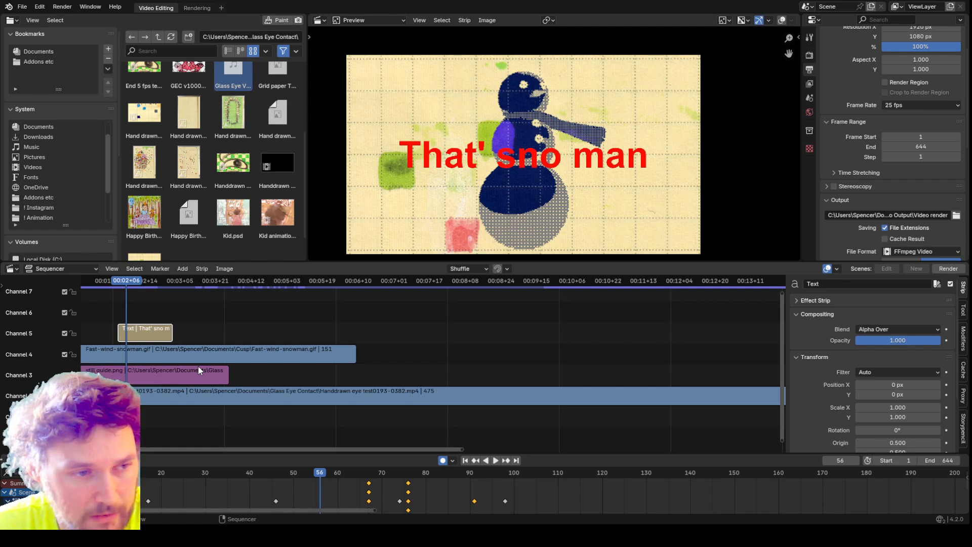
left_click(185, 270)
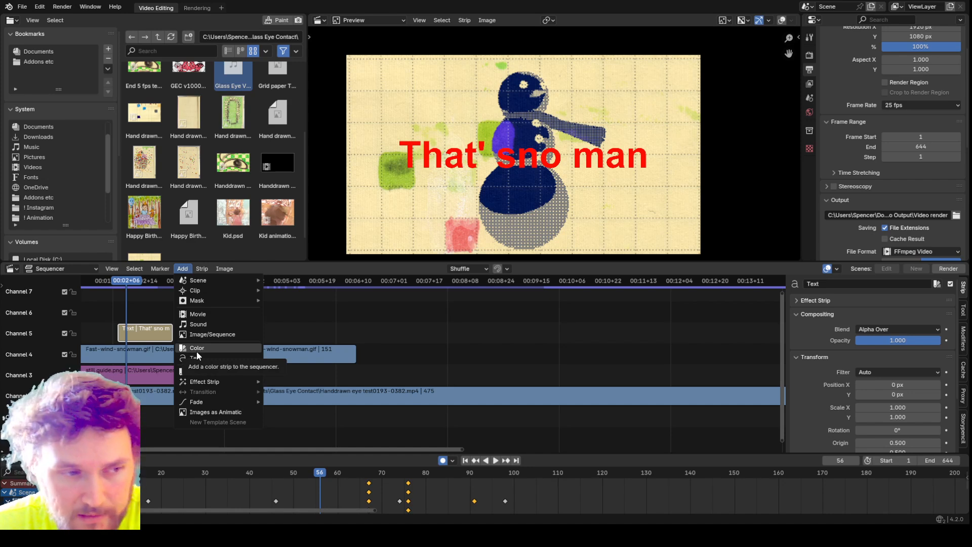
scroll(239, 351, "down", 1)
scroll(238, 351, "down", 2)
scroll(239, 351, "up", 3)
scroll(440, 311, "up", 2)
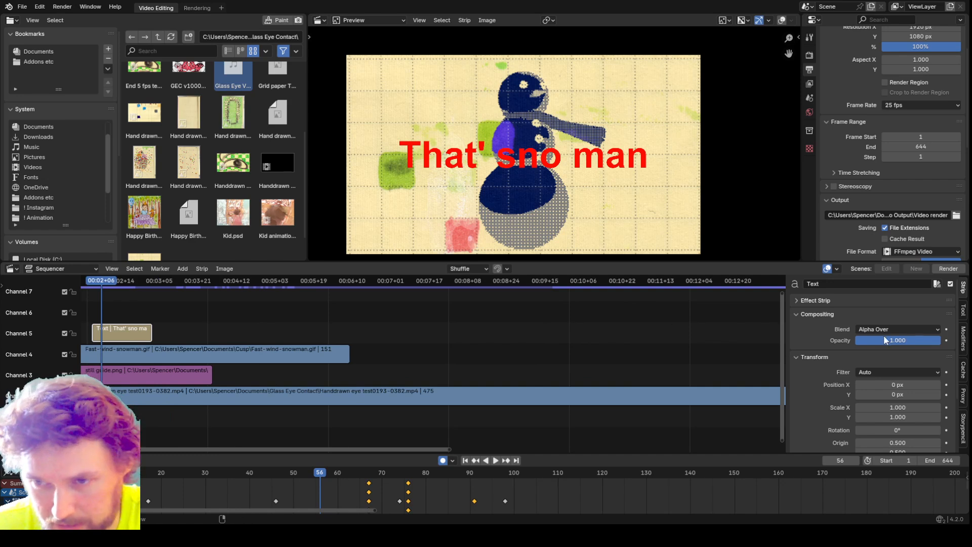
scroll(781, 349, "up", 2)
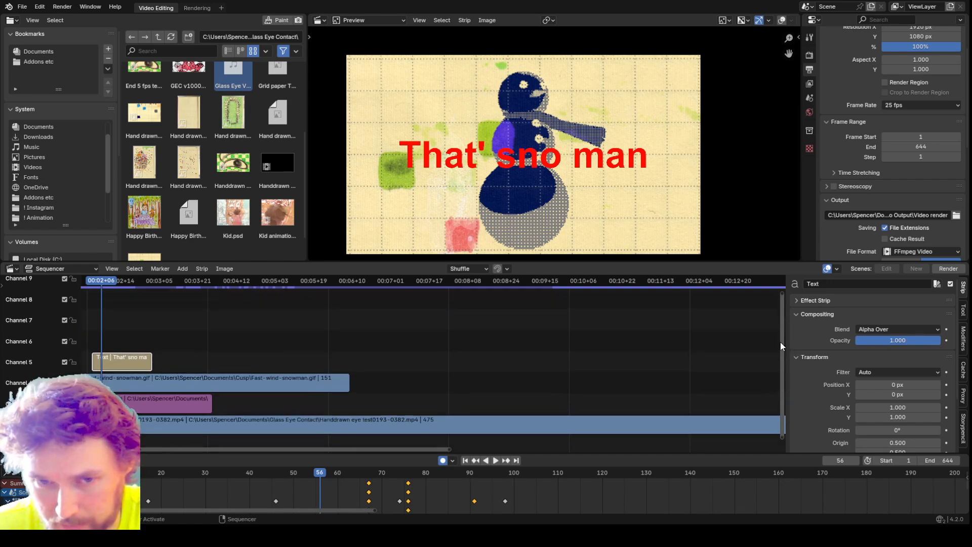
left_click_drag(762, 303, 793, 346)
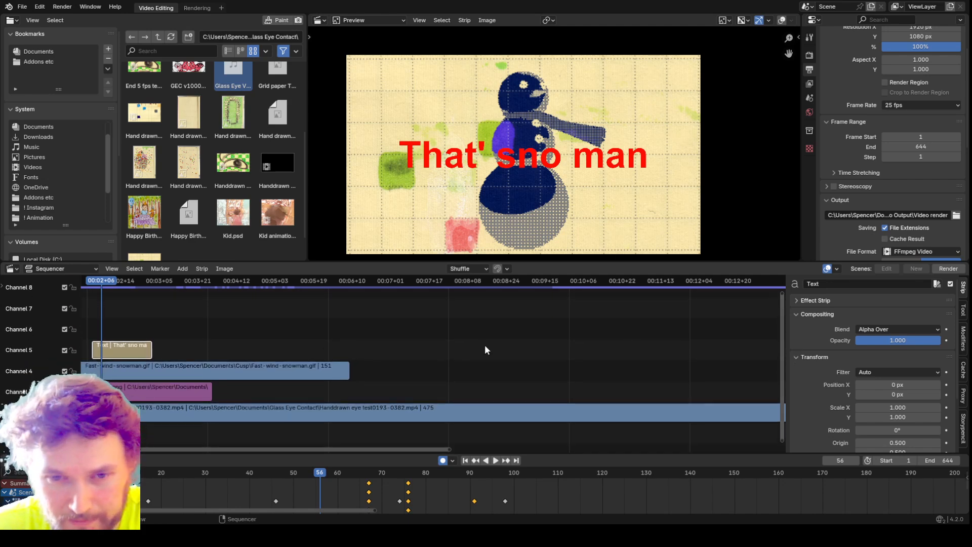
- Trim the end of the "That' sno man" text strip slightly and shift the strip about 4 frames earlier
left_click_drag(154, 349, 132, 358)
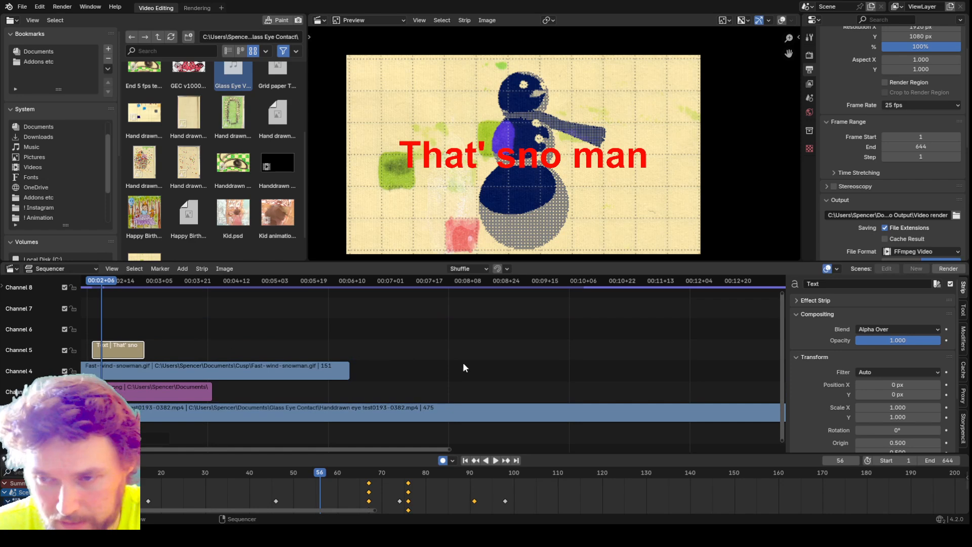
scroll(829, 378, "down", 1)
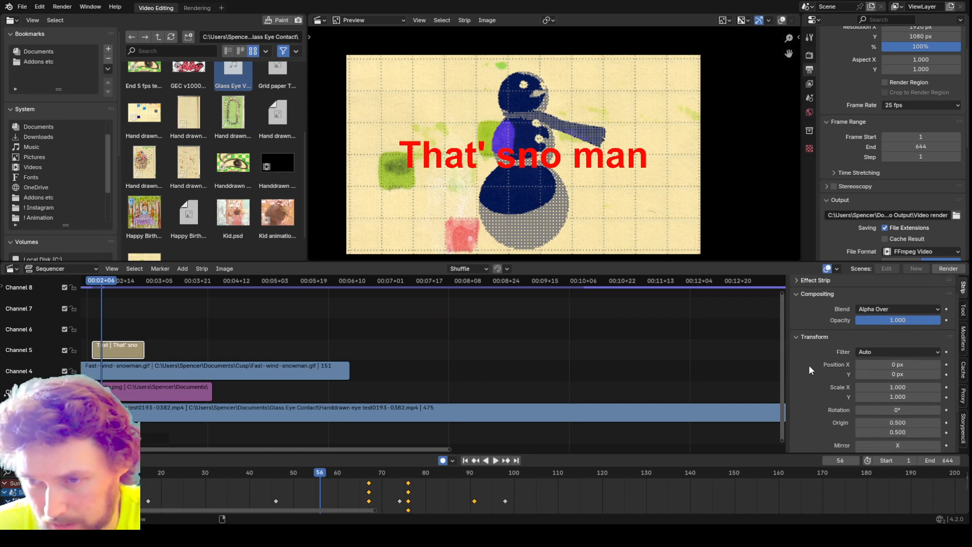
key("space")
mouse_move(101, 283)
left_mouse_down()
mouse_move(84, 284)
mouse_move(781, 292)
mouse_move(88, 291)
left_mouse_up()
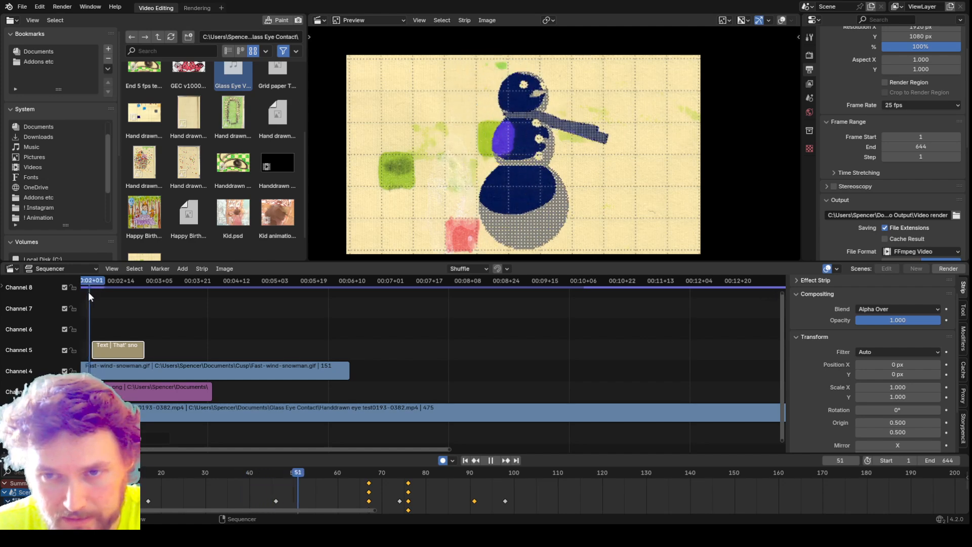
key("space")
middle_click_drag(178, 330, 391, 341)
left_click_drag(298, 364, 288, 359)
- Insert an opacity keyframe of 1.000 for the text strip at frame 53
key("space")
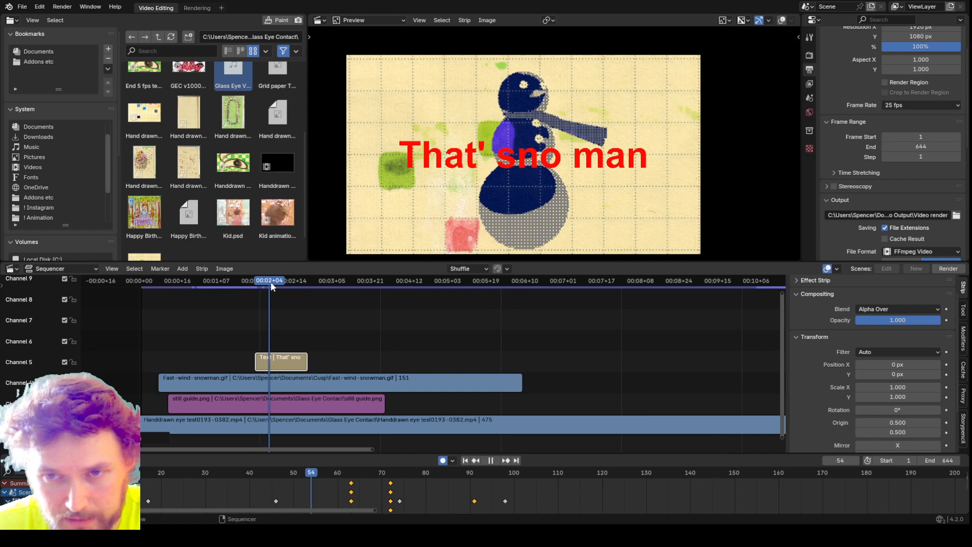
left_click(246, 287)
left_click_drag(250, 287, 266, 288)
key("space")
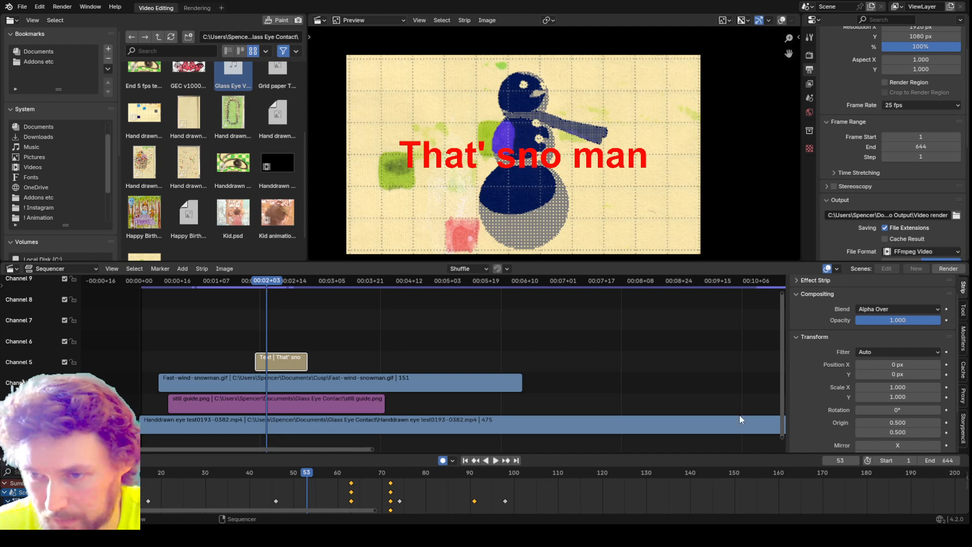
left_click(946, 320)
- Set the text strip's opacity to 0.000 at frame 49 and keyframe it
left_click_drag(276, 285, 258, 281)
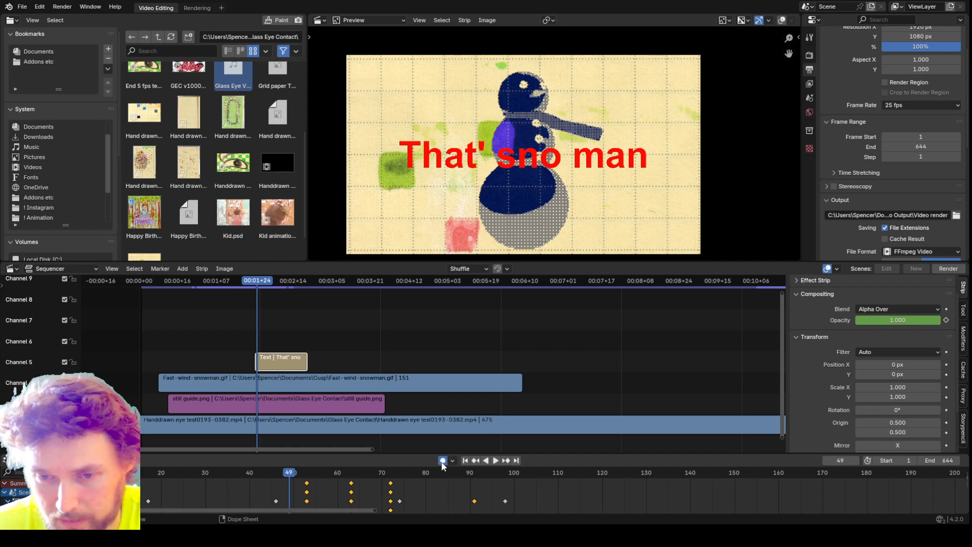
left_click_drag(917, 321, 856, 320)
key("i")
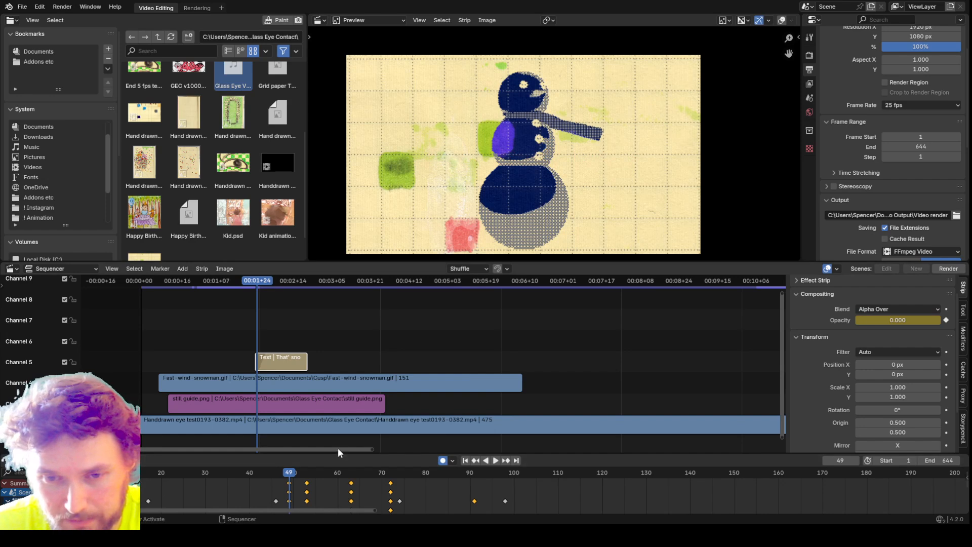
- Enlarge the timeline area, move the playhead to frame 67, and extend the end of the text strip to a 57-frame length
left_click_drag(339, 453, 334, 381)
scroll(288, 460, "up", 3)
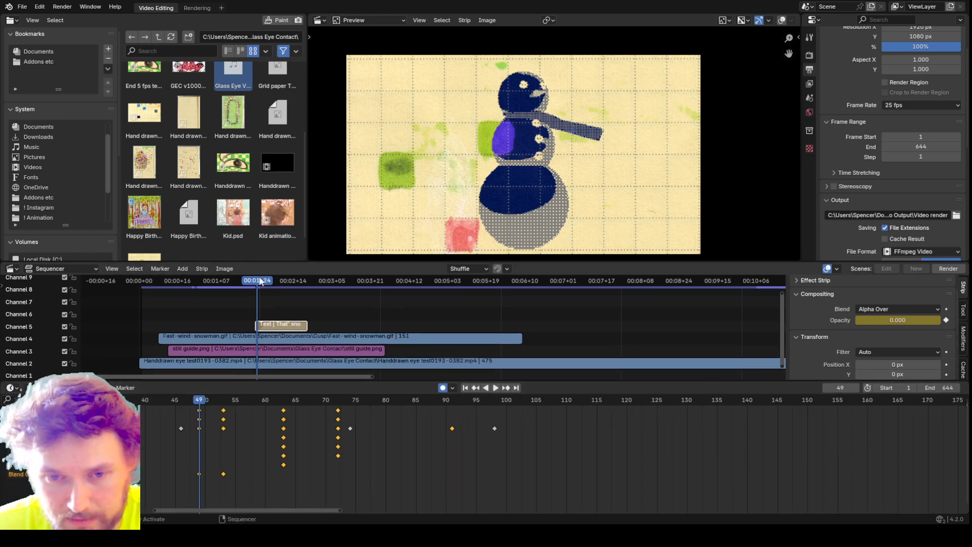
scroll(206, 479, "up", 2)
middle_click_drag(217, 482, 416, 493)
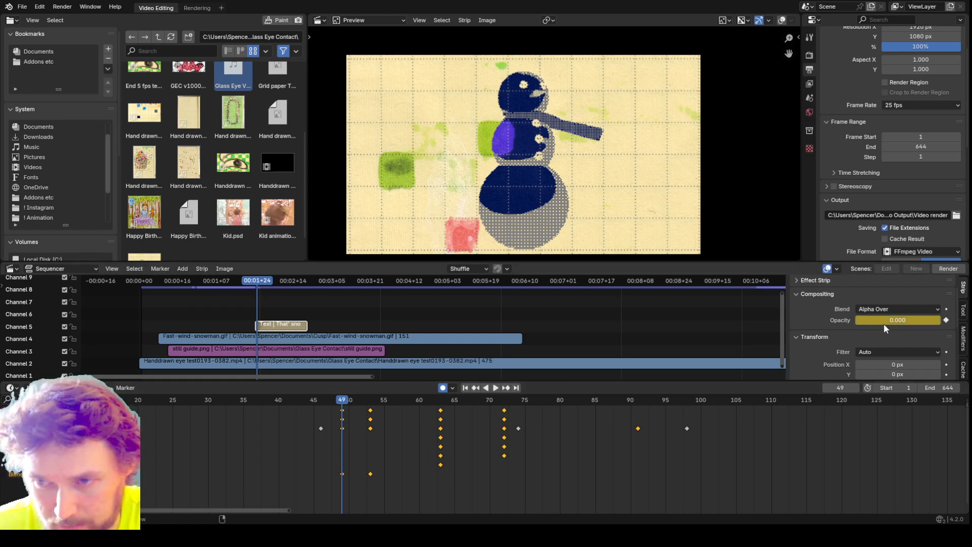
key("space")
left_click_drag(344, 402, 469, 442)
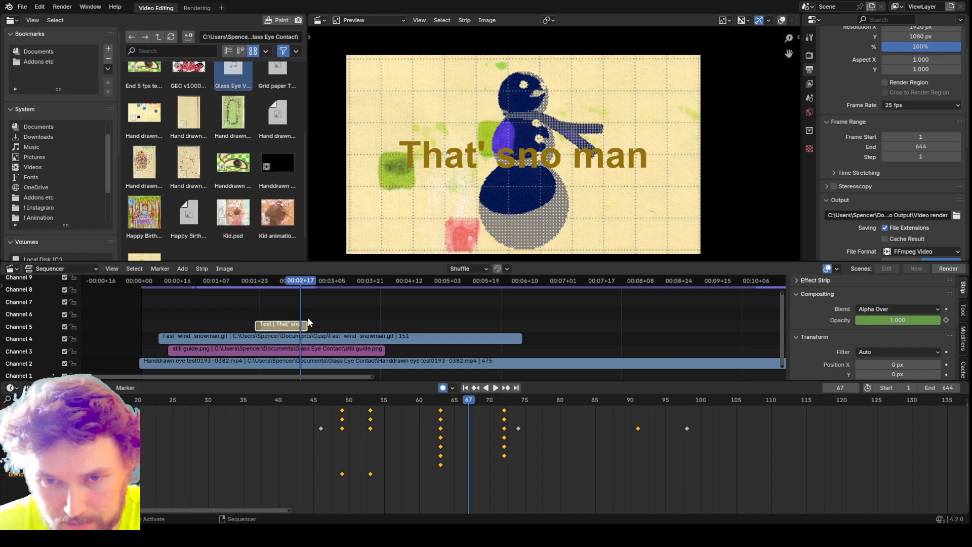
left_click_drag(306, 325, 391, 326)
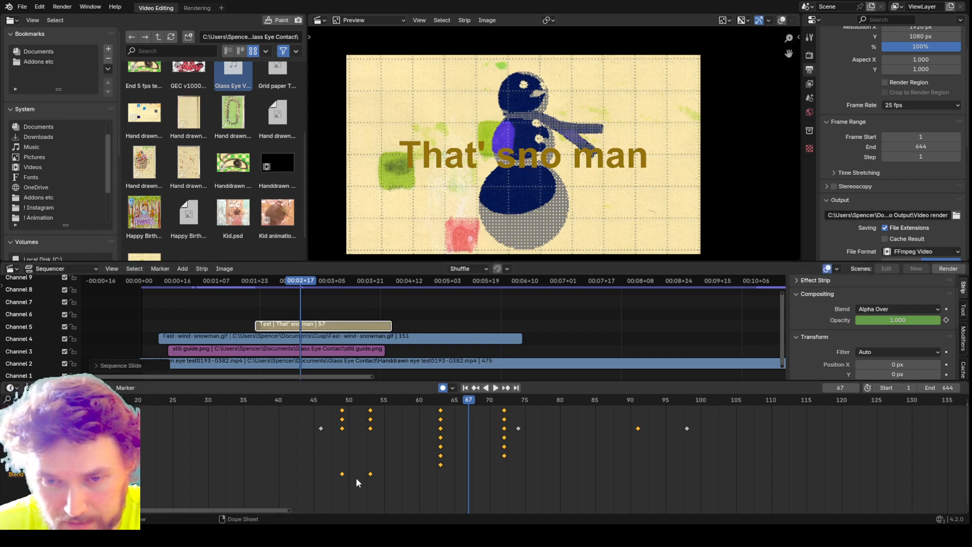
- Duplicate the opacity keyframes from frames 49 and 53 at frame 67, and rearrange the copies into a fade-out from frame 69 to 74
left_click(344, 474)
double_click(393, 493)
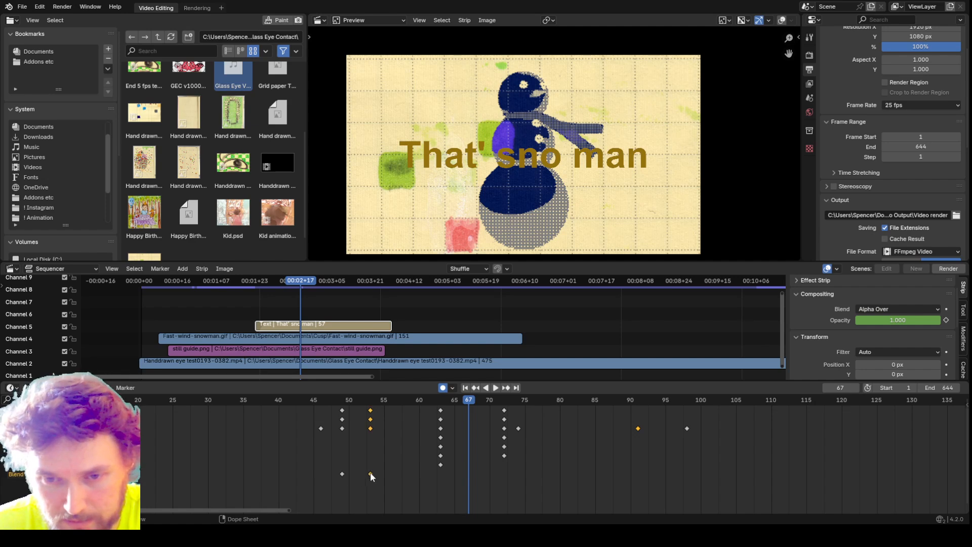
left_click(343, 474, "shift")
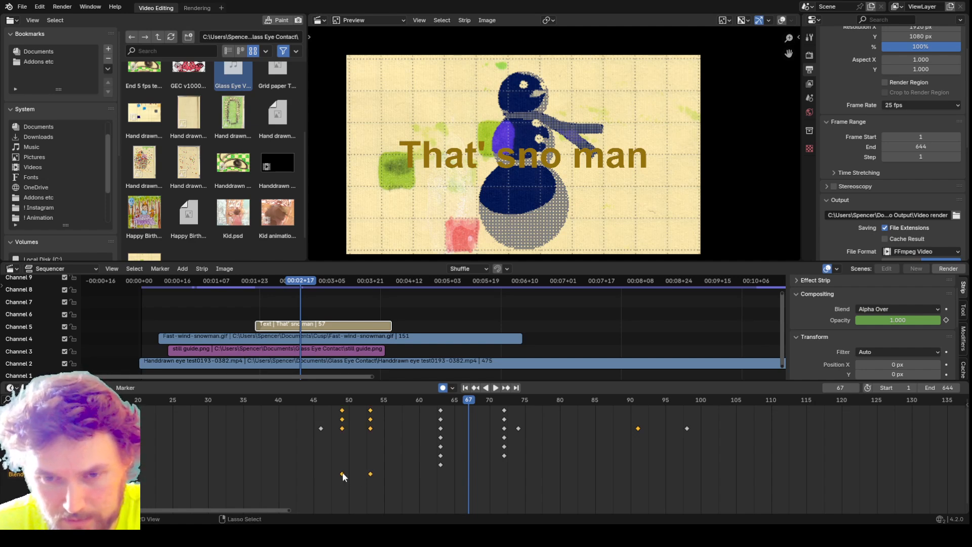
key("ctrl+v")
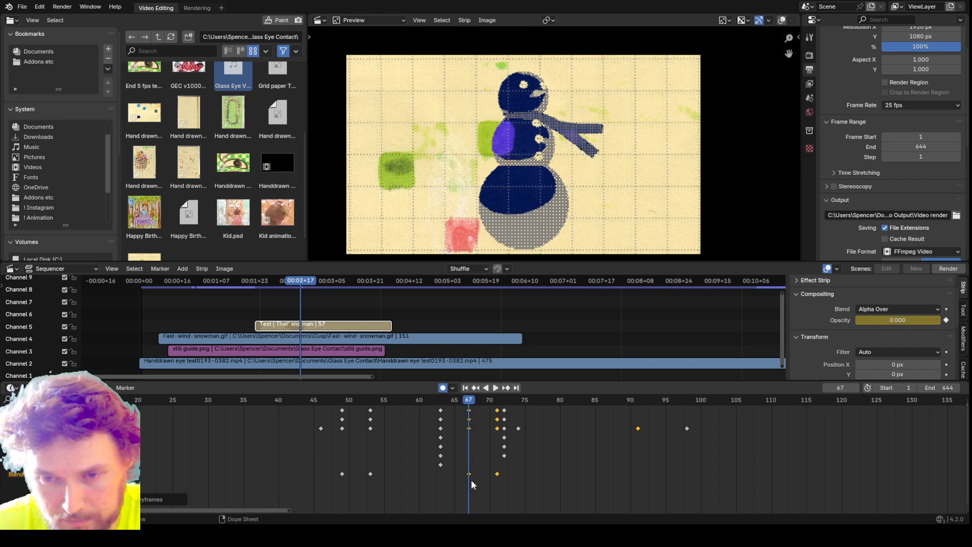
left_click_drag(496, 475, 519, 474)
left_click_drag(465, 398, 313, 419)
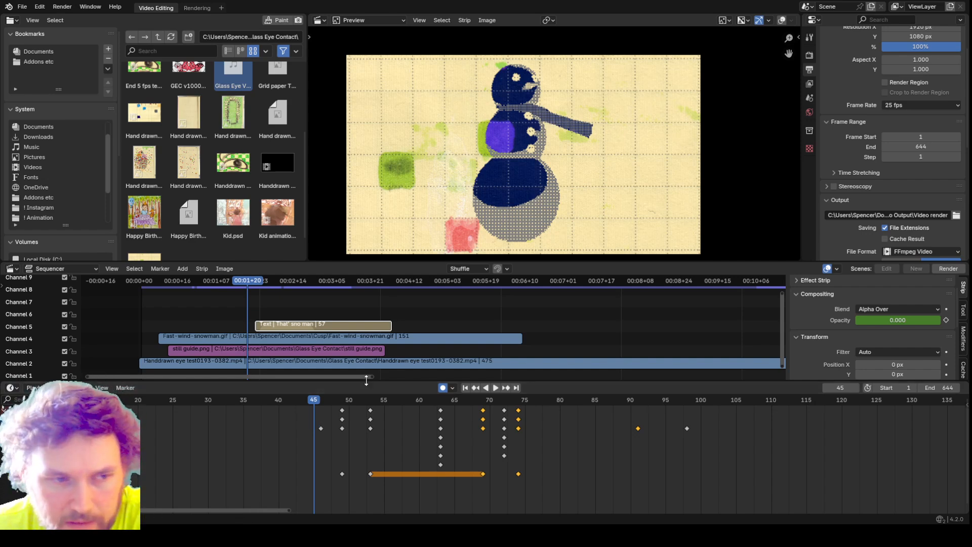
- Compare the timeline keyframes of the text strip, the snowman GIF strip and the still guide strip
left_click_drag(366, 382, 365, 394)
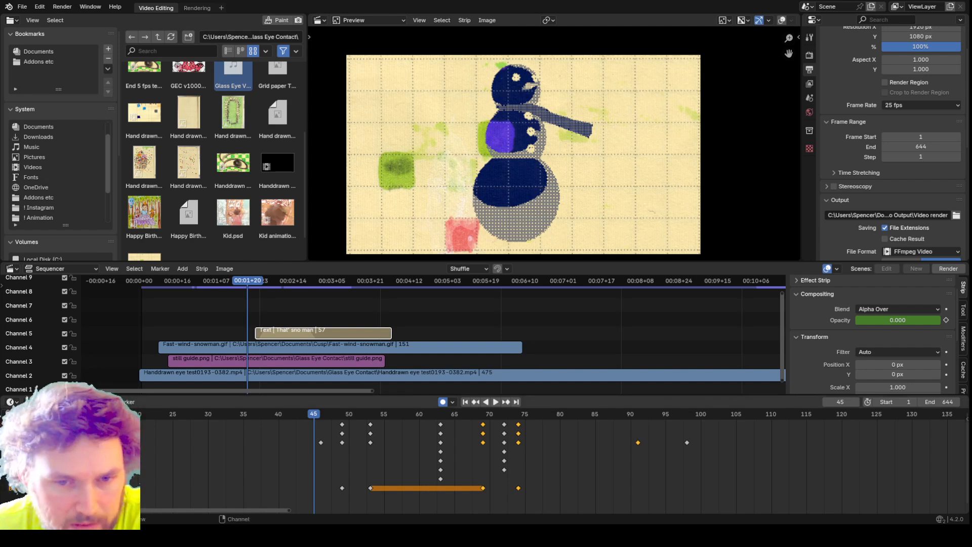
left_click(6, 424)
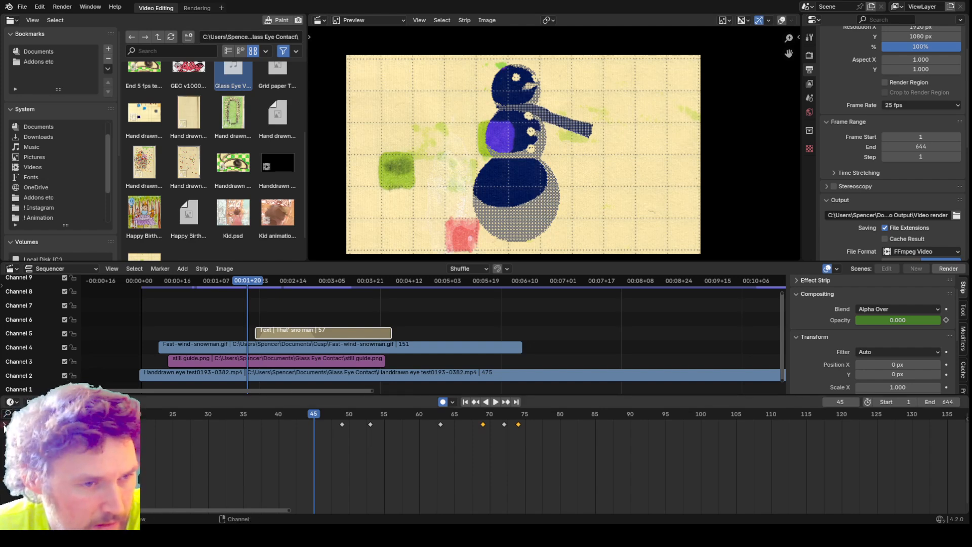
left_click(5, 425)
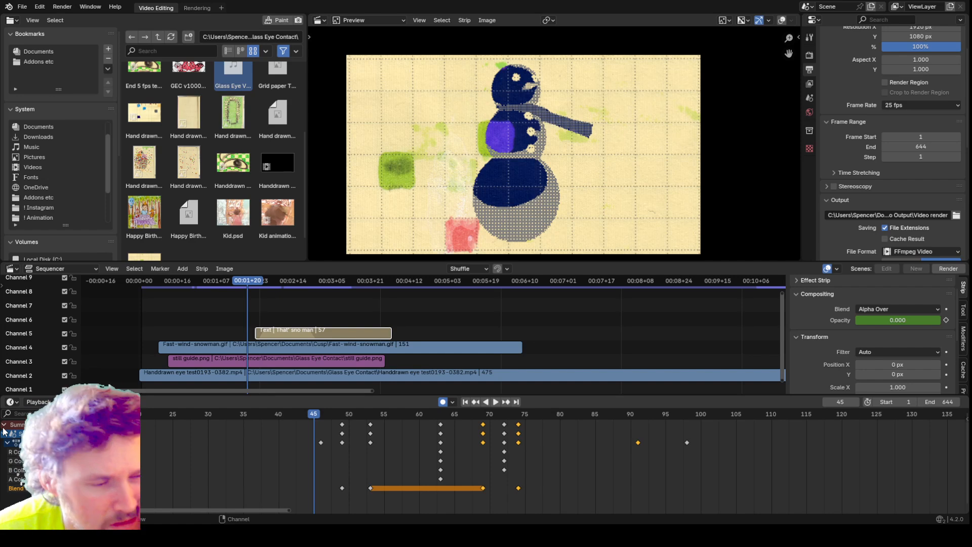
scroll(391, 469, "up", 3)
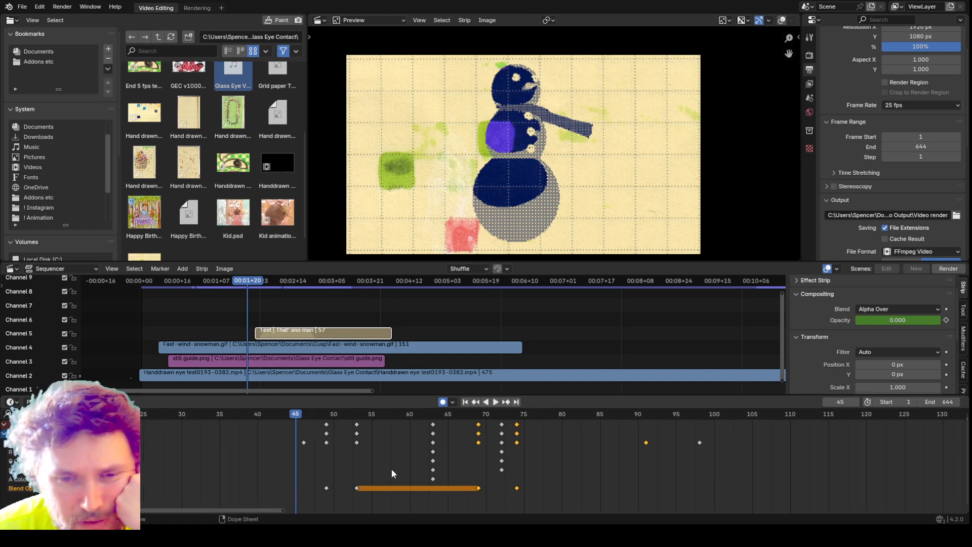
scroll(315, 450, "down", 2)
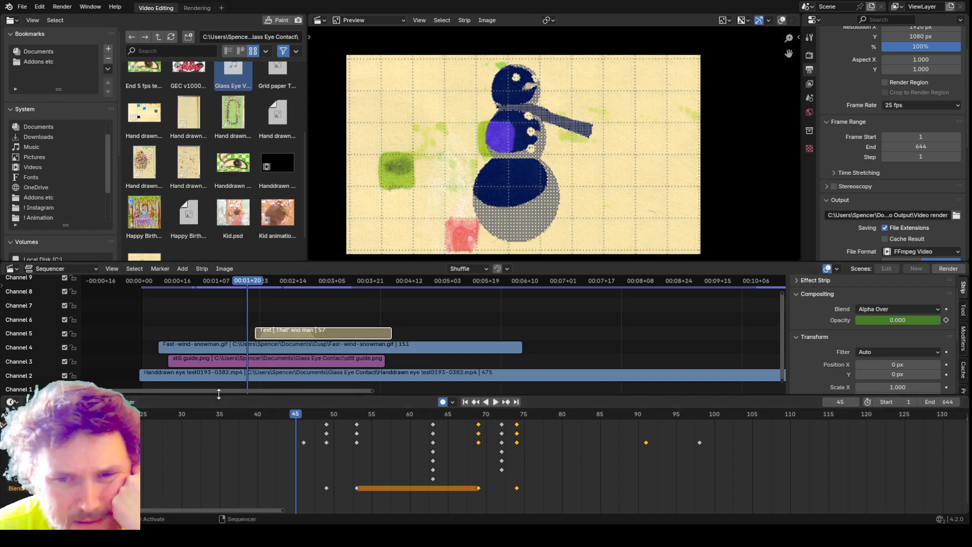
left_click(224, 349)
left_click(231, 362)
left_click(230, 351)
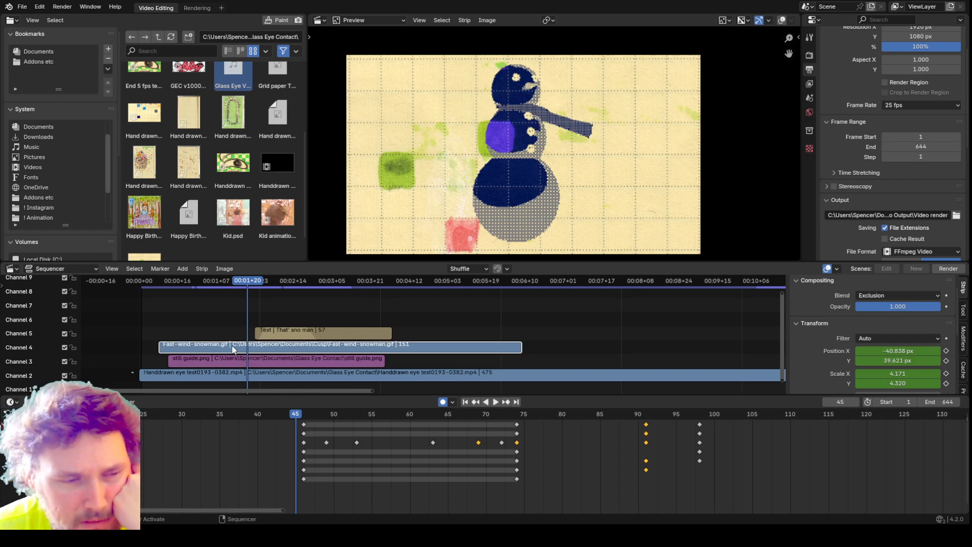
left_click(282, 337)
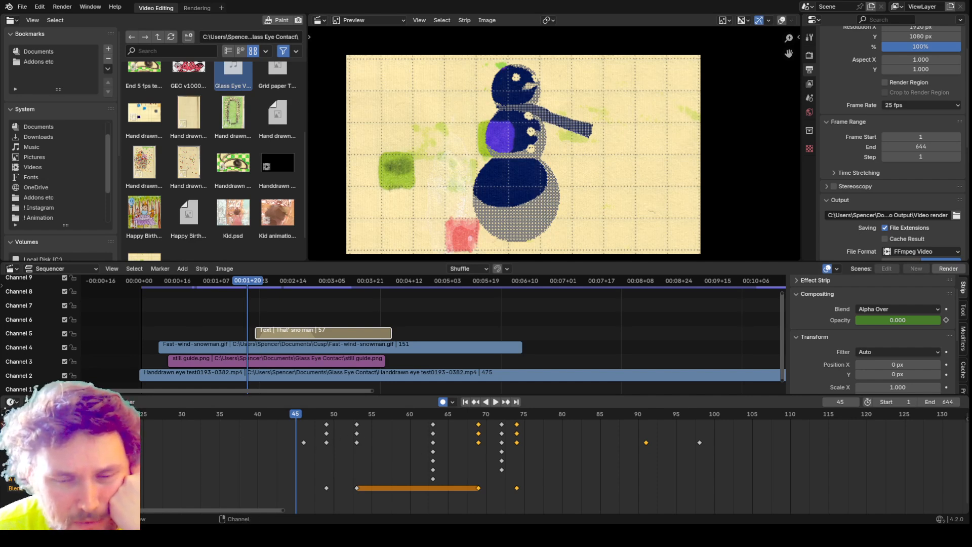
- Switch the timeline area to the Graph Editor to show the text strip's opacity curve
left_click(13, 403)
left_click(13, 404)
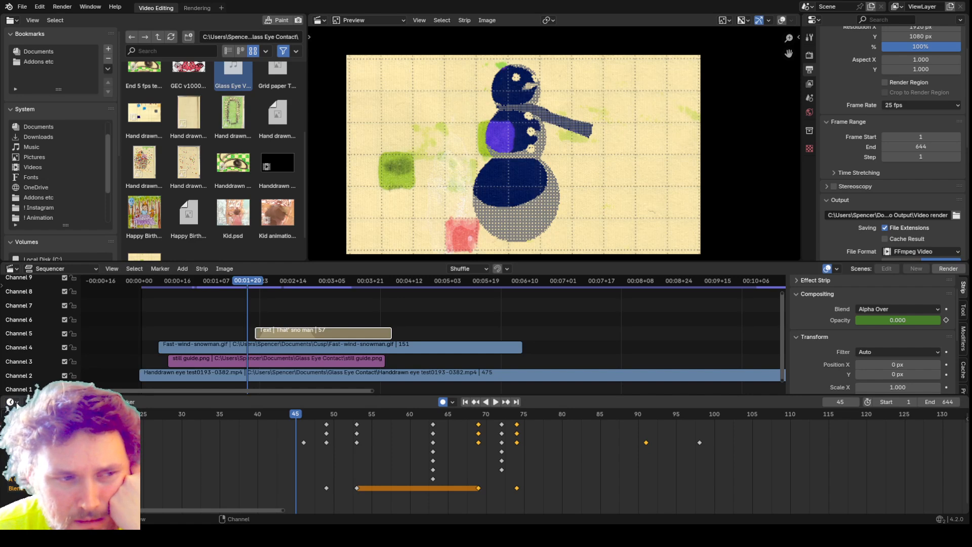
left_click(13, 403)
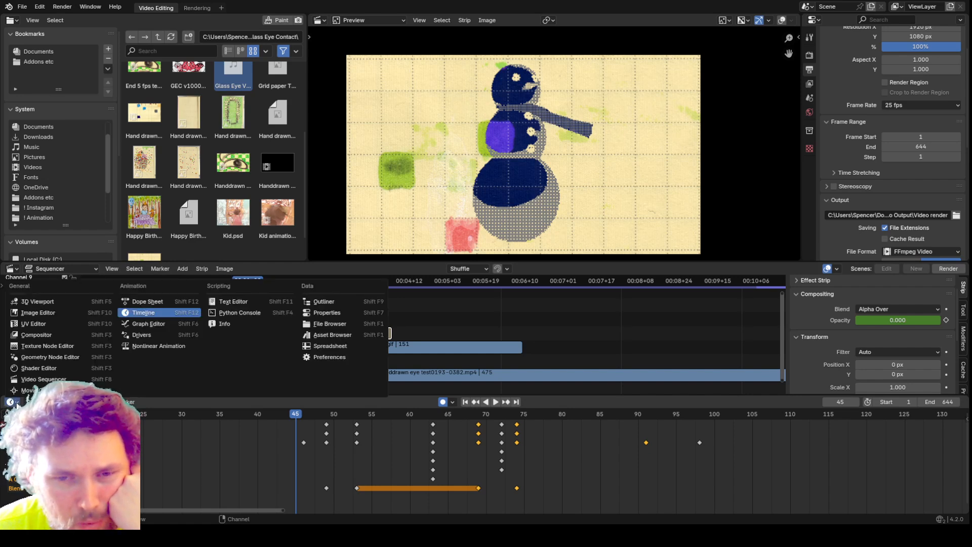
left_click(13, 403)
left_click(74, 402)
left_click(41, 402)
left_click(15, 403)
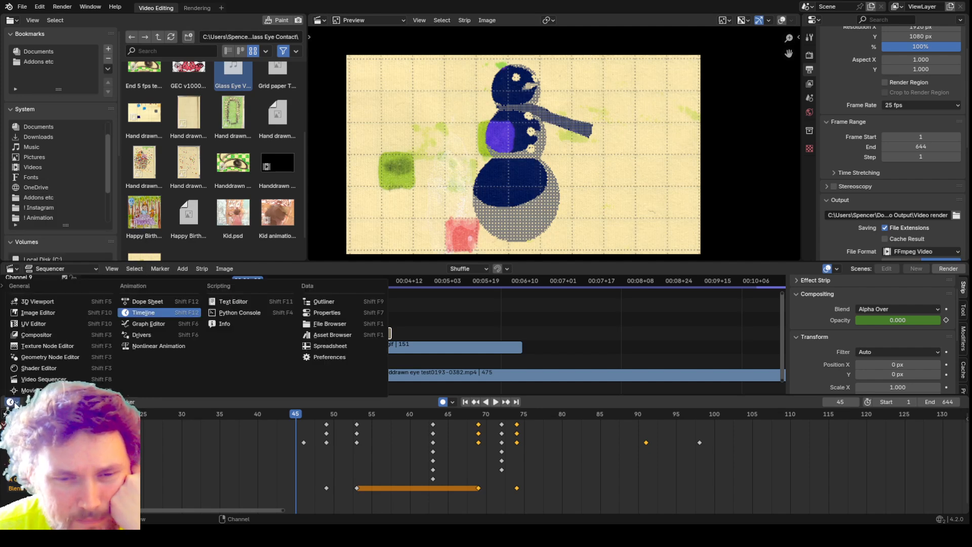
left_click(141, 324)
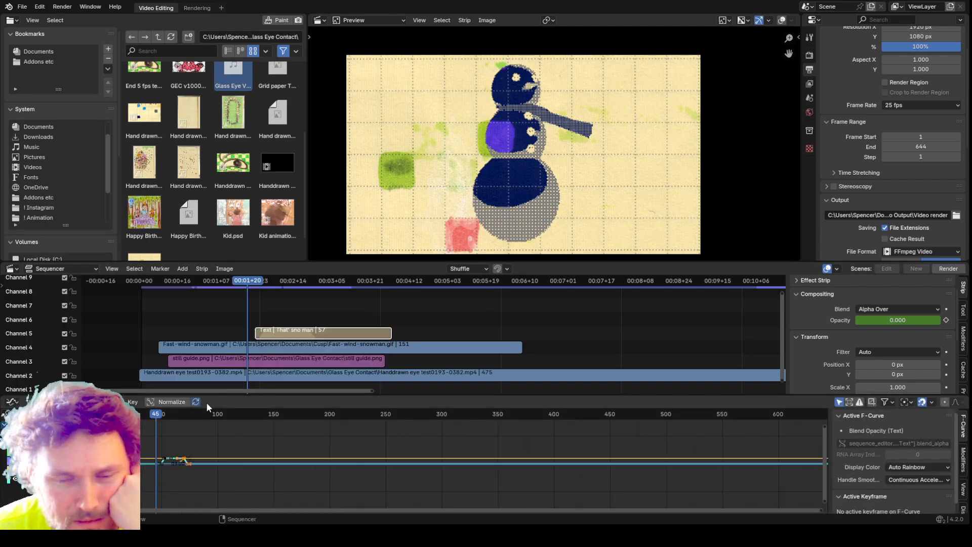
- Enlarge the Graph Editor area and frame the text strip's fade and color curves around frames 45 to 75
left_click_drag(205, 395, 263, 330)
scroll(147, 430, "up", 2)
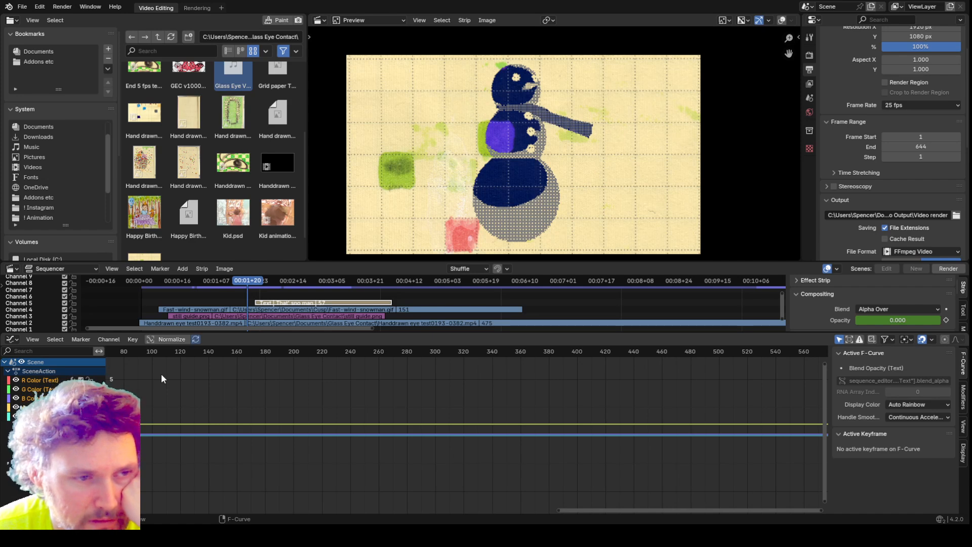
scroll(174, 415, "up", 3)
middle_click_drag(182, 407, 410, 418)
scroll(385, 434, "up", 3)
scroll(180, 408, "up", 3)
middle_click_drag(178, 402, 519, 415)
scroll(484, 417, "up", 7)
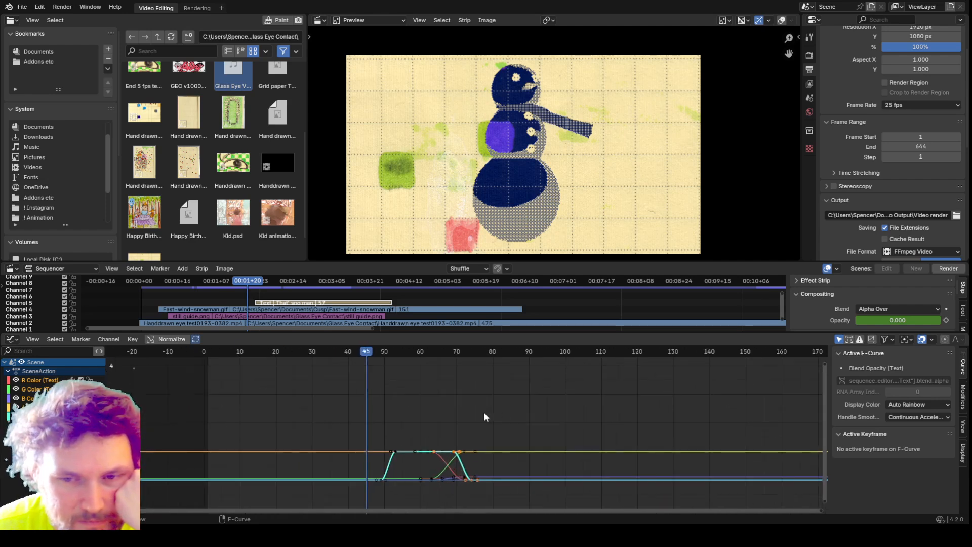
middle_click_drag(439, 413, 462, 376)
scroll(463, 380, "up", 3)
scroll(458, 383, "up", 3)
scroll(400, 413, "up", 2)
scroll(384, 422, "down", 1)
middle_click_drag(388, 414, 394, 394)
scroll(393, 394, "up", 1)
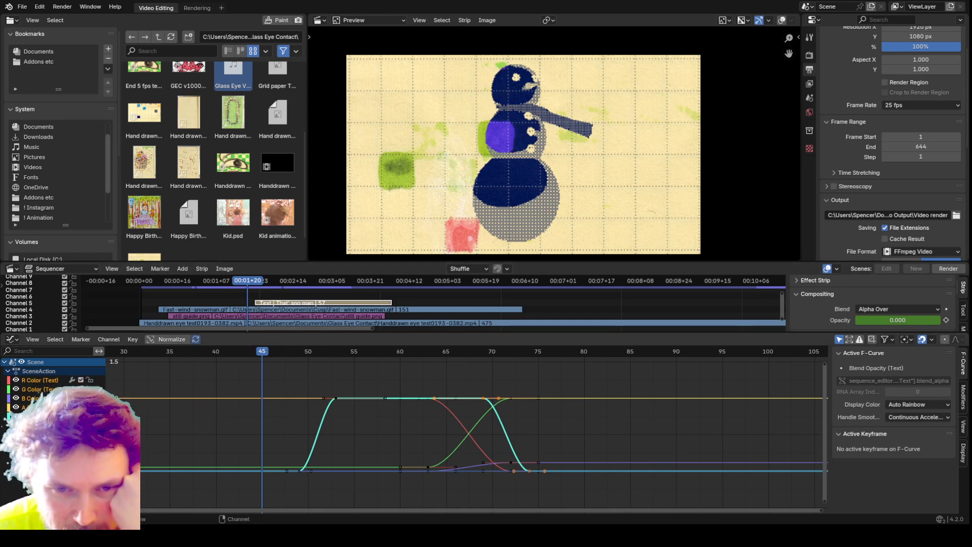
- Widen the curve channel list and inspect the text strip's R, G, B and A Color and Blend Opacity curves individually
left_click_drag(106, 431, 179, 430)
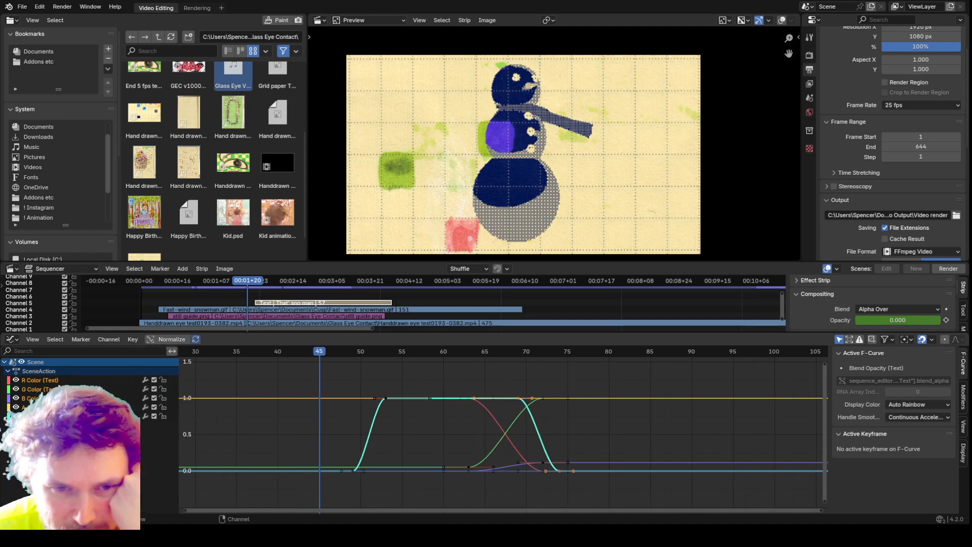
left_click(50, 381)
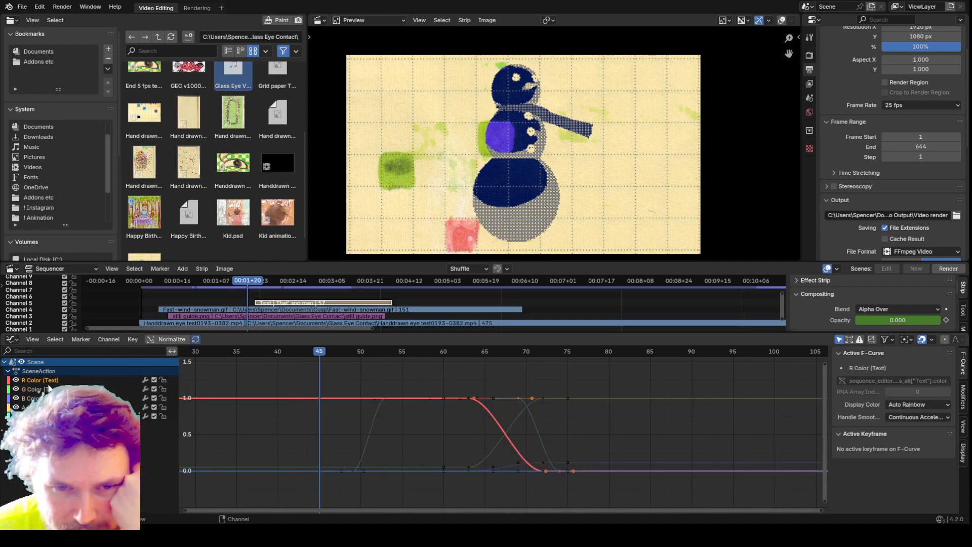
left_click(48, 389)
left_click(47, 398)
left_click(46, 407)
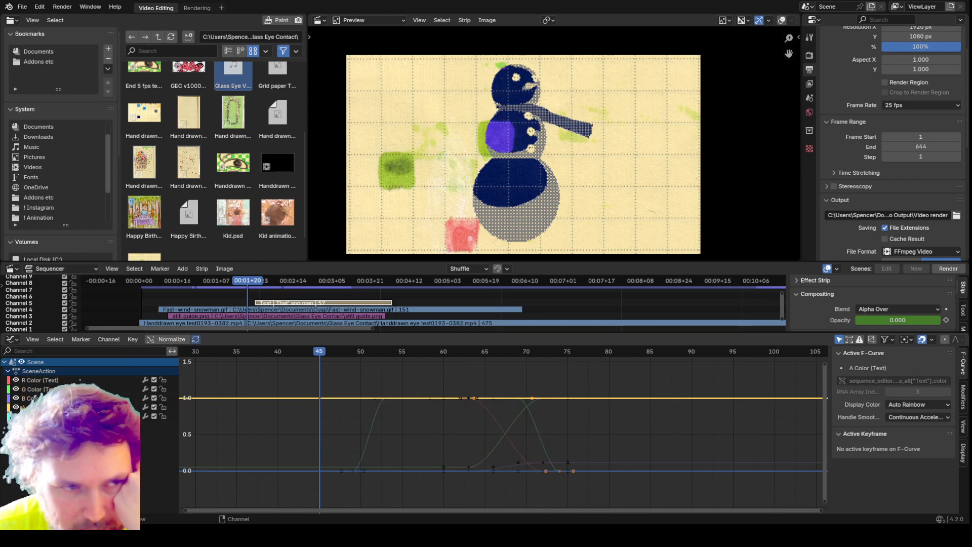
left_click(46, 416)
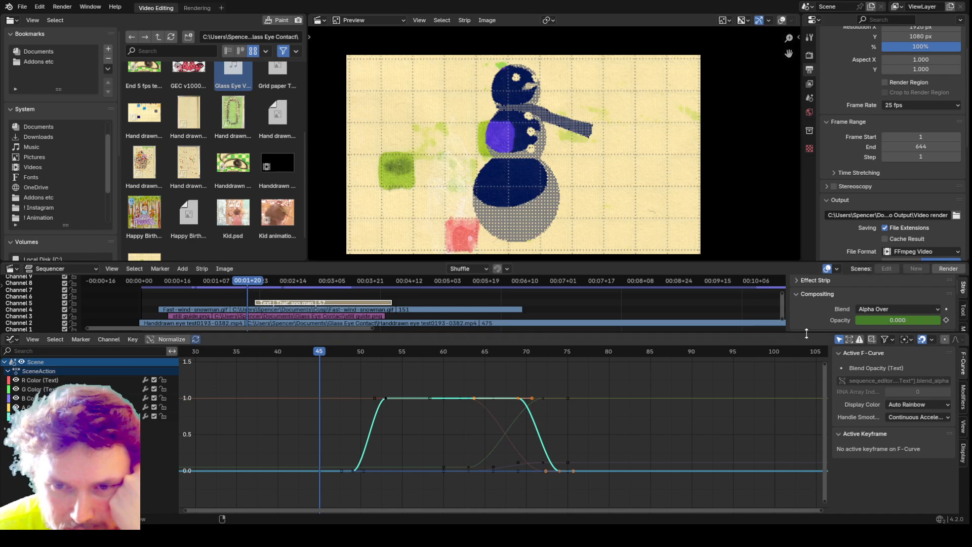
- Scrub the playhead to frame 56 and extend the end of the text strip to a 74-frame length
left_click(347, 354)
left_click_drag(347, 356, 411, 409)
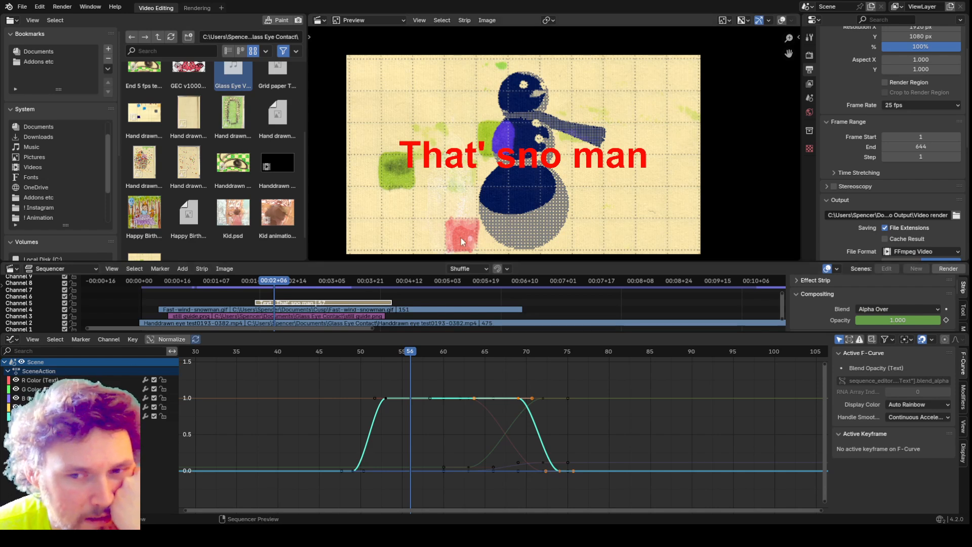
left_click(391, 304)
left_click_drag(391, 303, 433, 317)
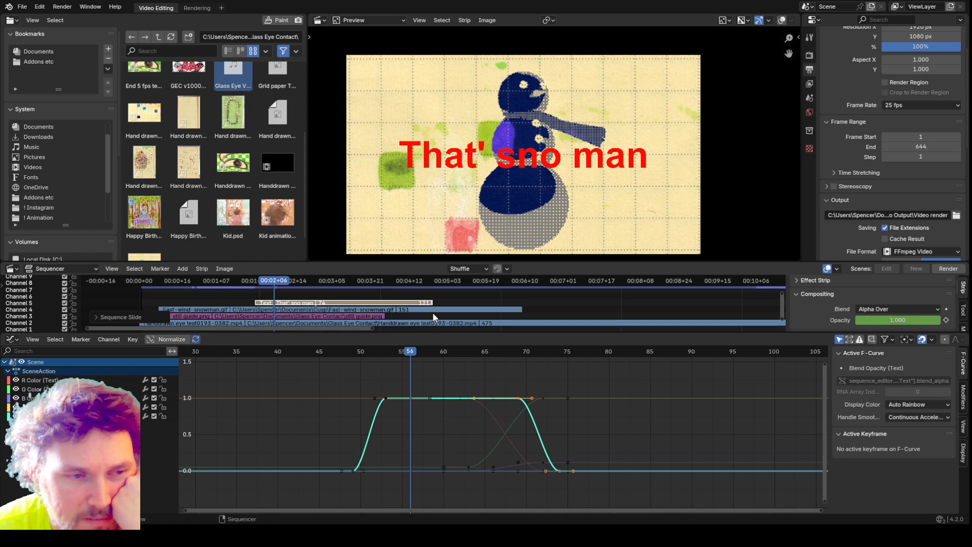
- Jump between the text strip's keyframes to preview the title at each one, ending at frame 53
key("Down")
key("Up")
key("Up")
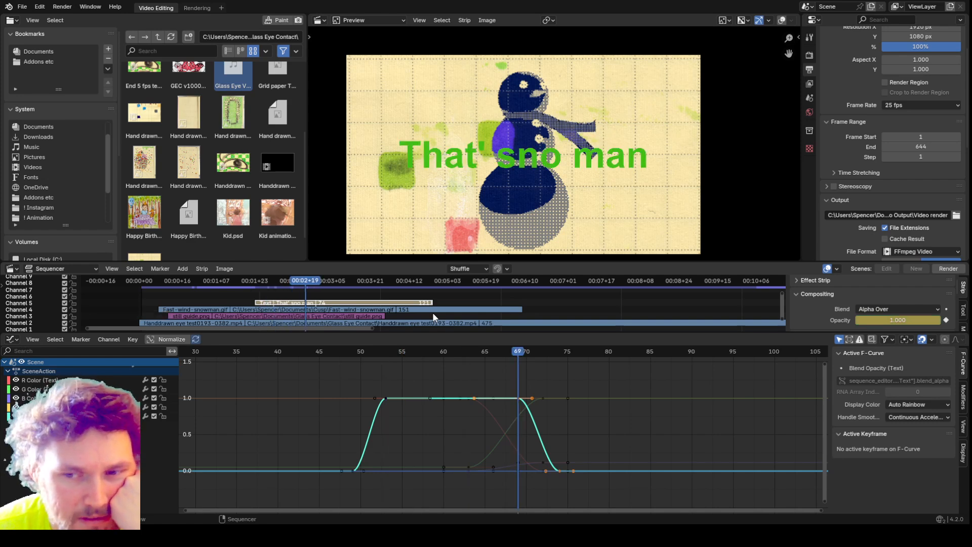
key("Down")
key("Down")
- Enlarge the Sequencer area by shrinking the preview area above it and the Graph Editor below it
left_click_drag(708, 262, 713, 231)
left_click_drag(655, 331, 655, 407)
scroll(856, 355, "down", 2)
scroll(842, 339, "up", 3)
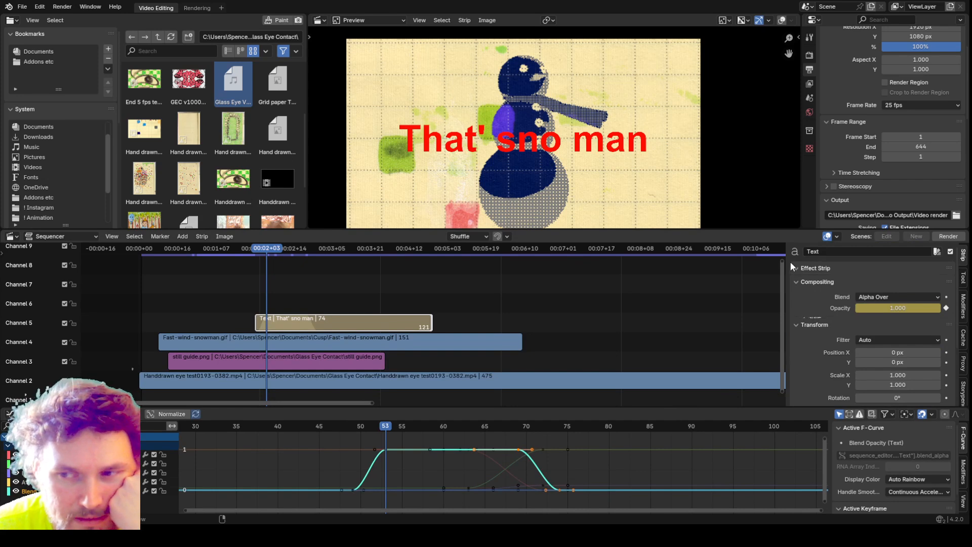
- Expand the text strip's Effect Strip and Style settings and review its Color and Opacity properties in a taller Sequencer area
left_click(793, 267)
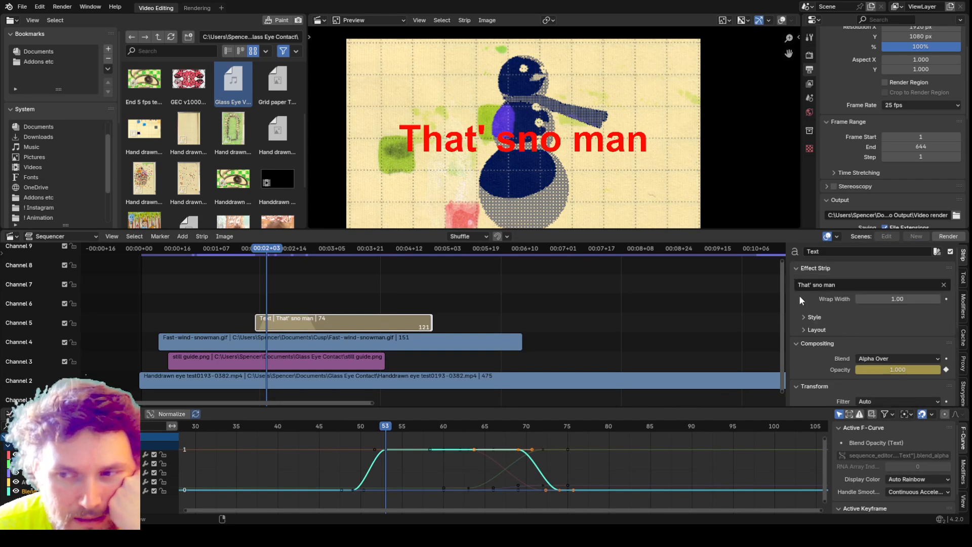
left_click(794, 268)
scroll(814, 320, "down", 2)
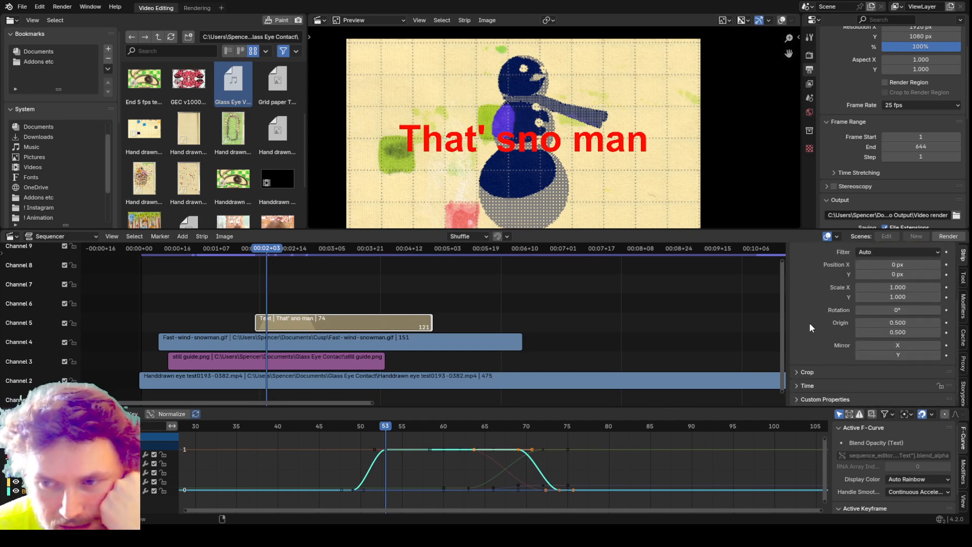
scroll(810, 334, "up", 3)
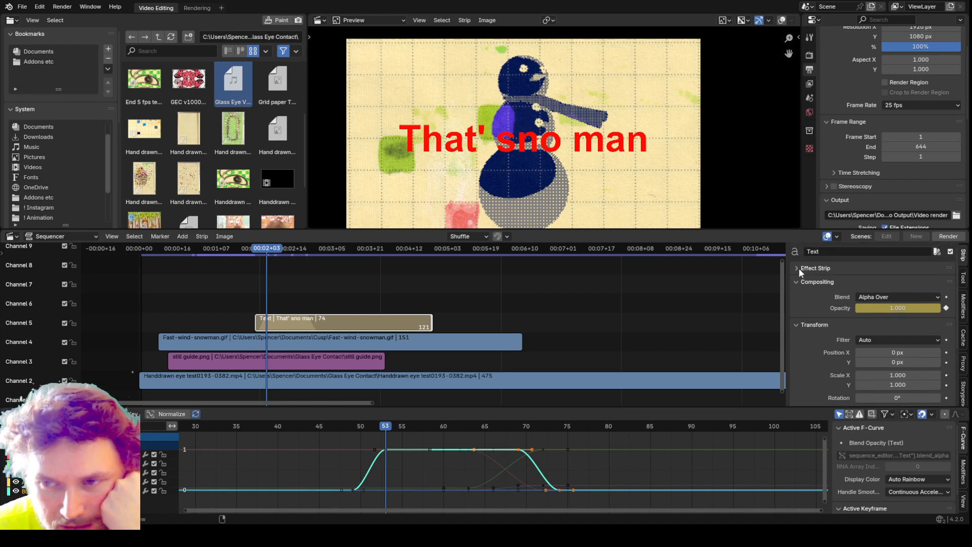
left_click(799, 269)
left_click(806, 318)
scroll(822, 323, "down", 1)
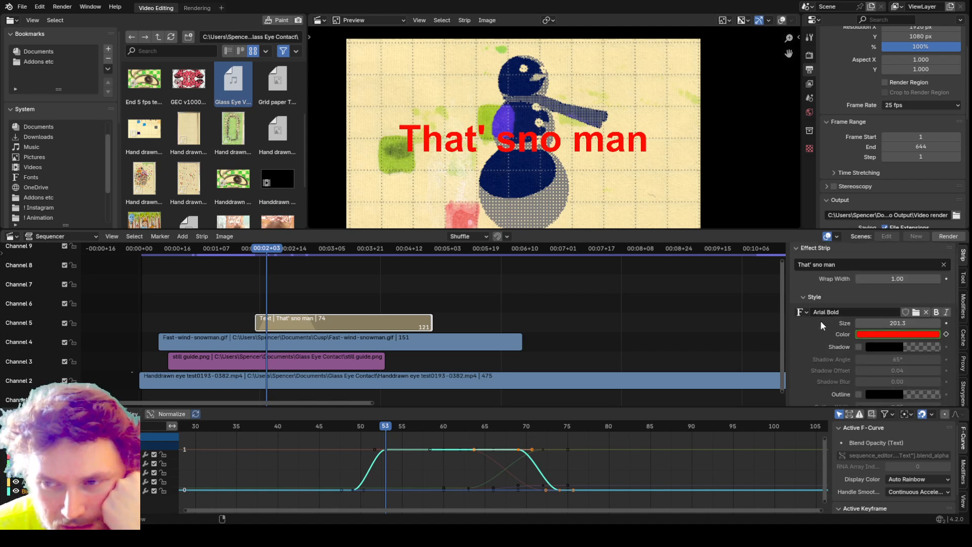
left_click_drag(778, 408, 778, 430)
scroll(852, 359, "down", 5)
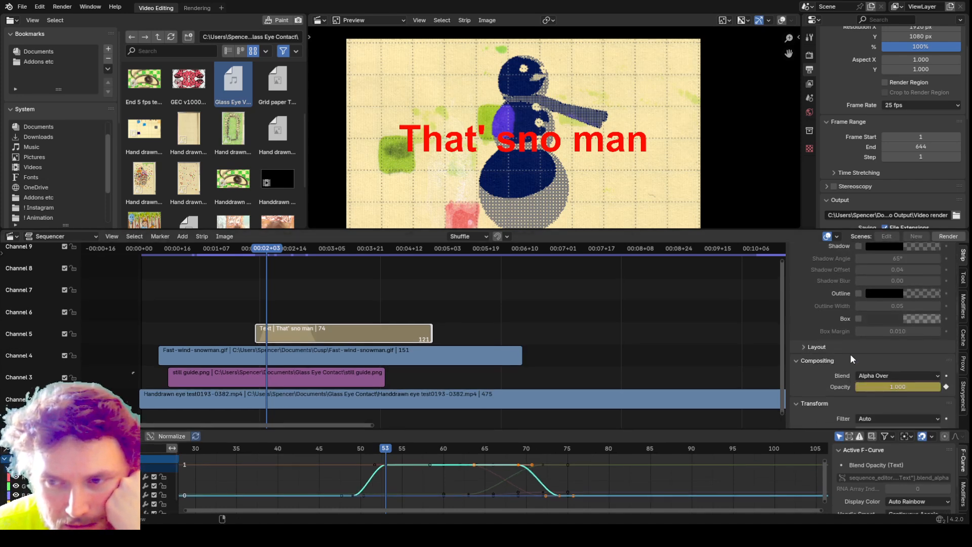
scroll(852, 359, "up", 1)
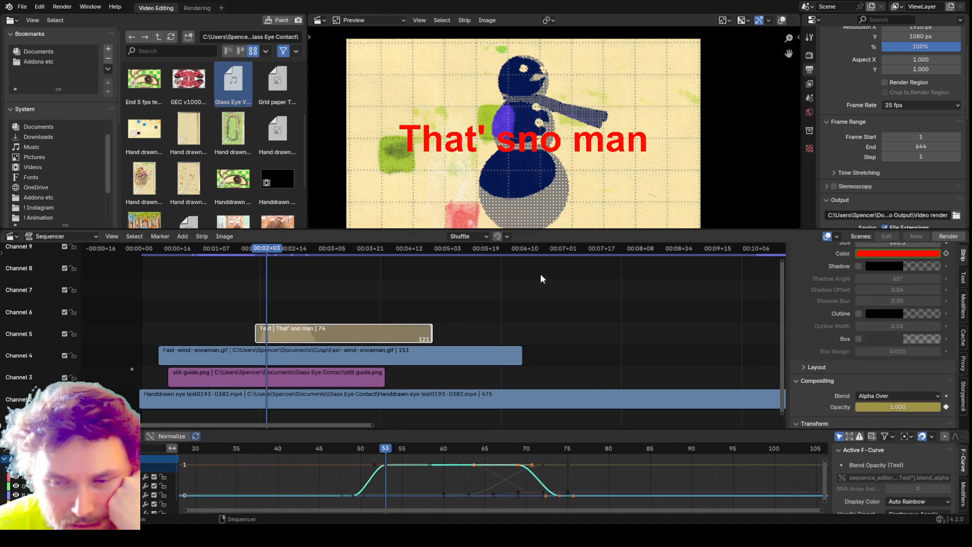
- Jump back and forth between the text strip's keyframes to compare which frames carry Color and Opacity keys, ending at frame 53
key("Down")
key("Down")
key("Up")
key("Up")
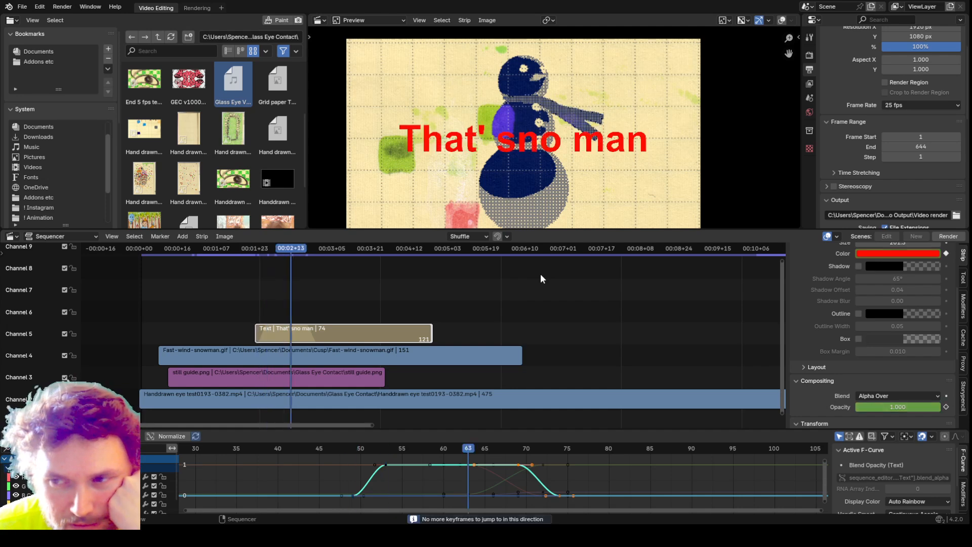
scroll(929, 267, "down", 1)
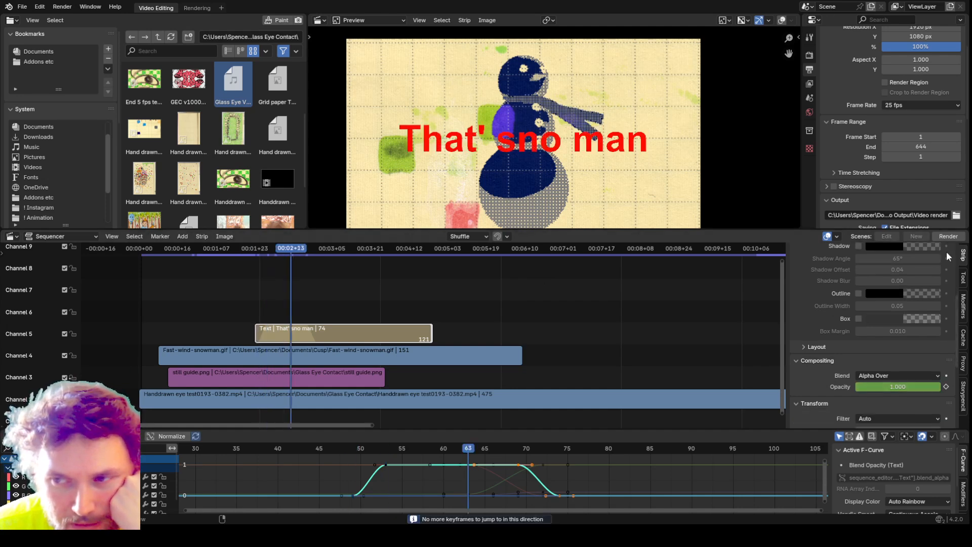
scroll(947, 255, "up", 1)
key("Up")
key("Down")
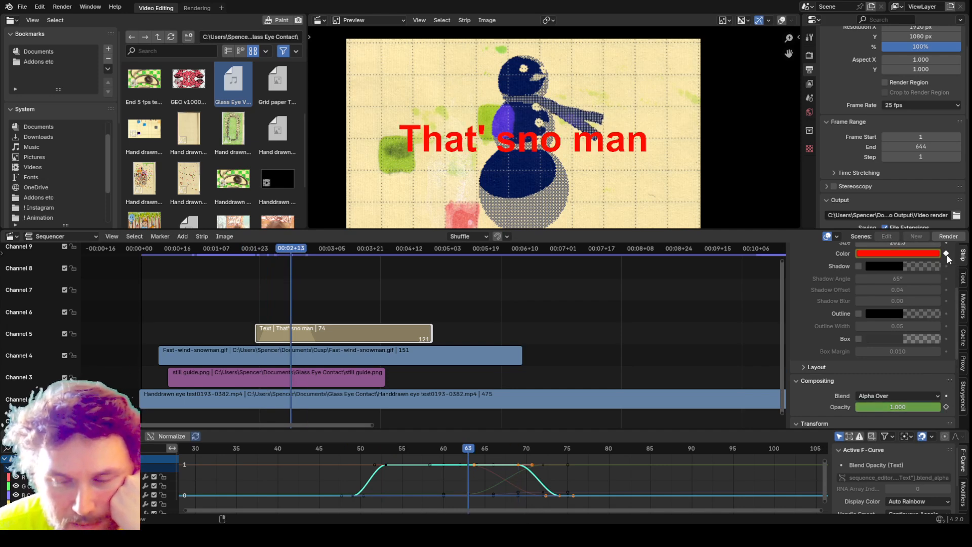
key("Up")
key("Down")
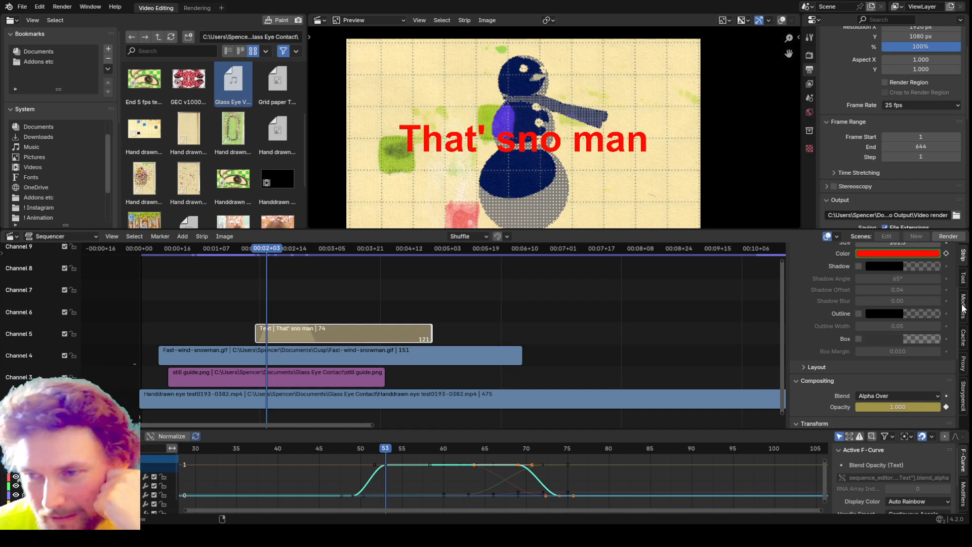
- Open the text strip's Modifiers settings and look through the strip modifiers that can be added
scroll(951, 285, "up", 2)
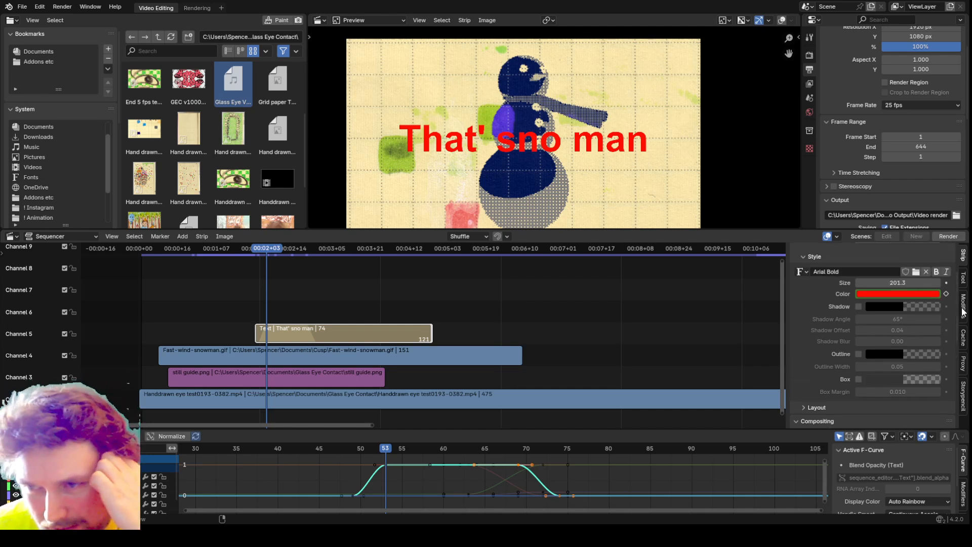
left_click(964, 306)
left_click(906, 279)
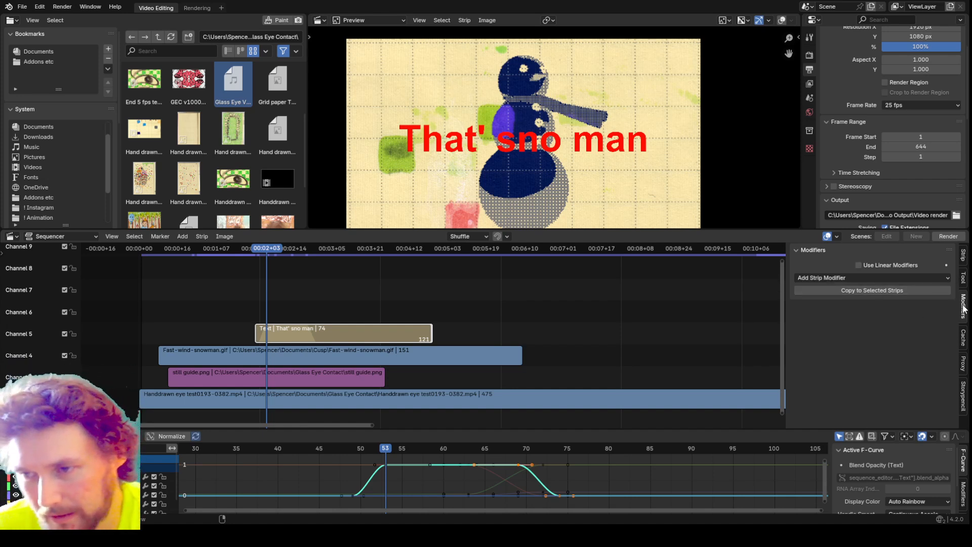
left_click(943, 278)
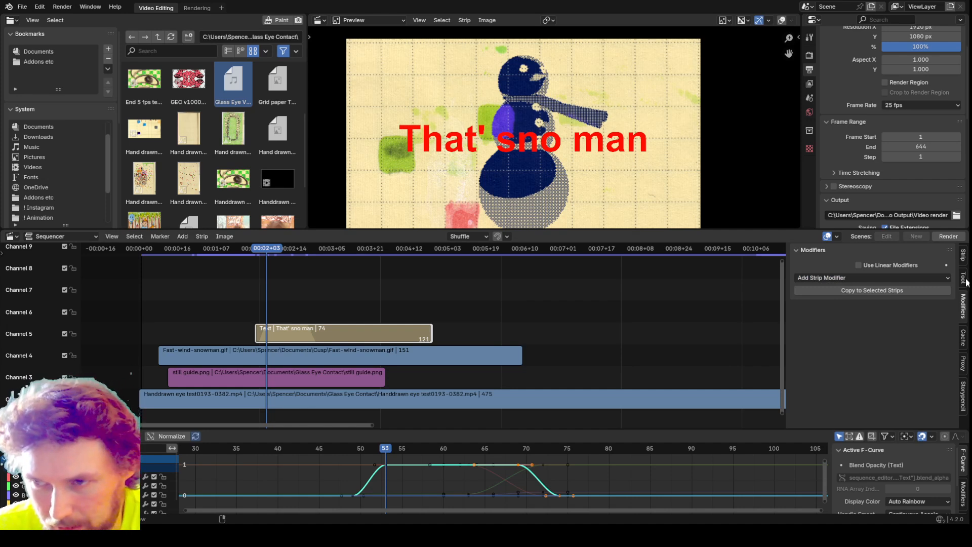
left_click(940, 279)
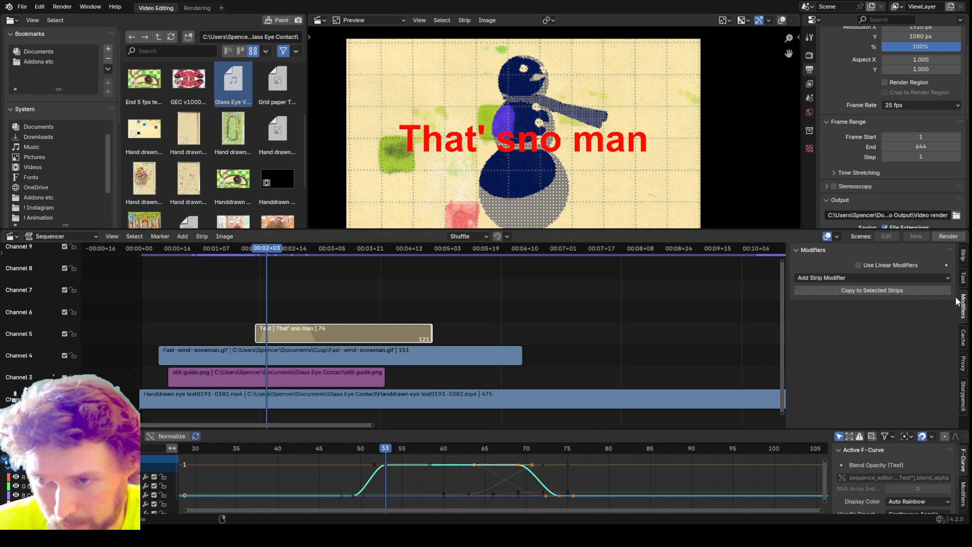
left_click(916, 278)
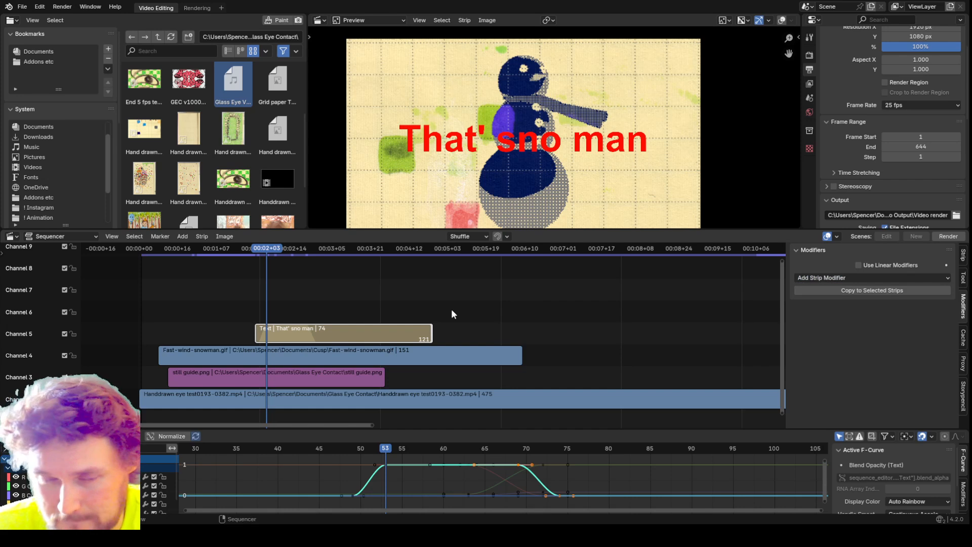
- Try splitting the Fast-wind-snowman.gif strip at 00:04+24, and undo the split
mouse_move(273, 251)
left_mouse_down()
mouse_move(256, 250)
mouse_move(343, 270)
mouse_move(224, 253)
mouse_move(266, 259)
left_mouse_up()
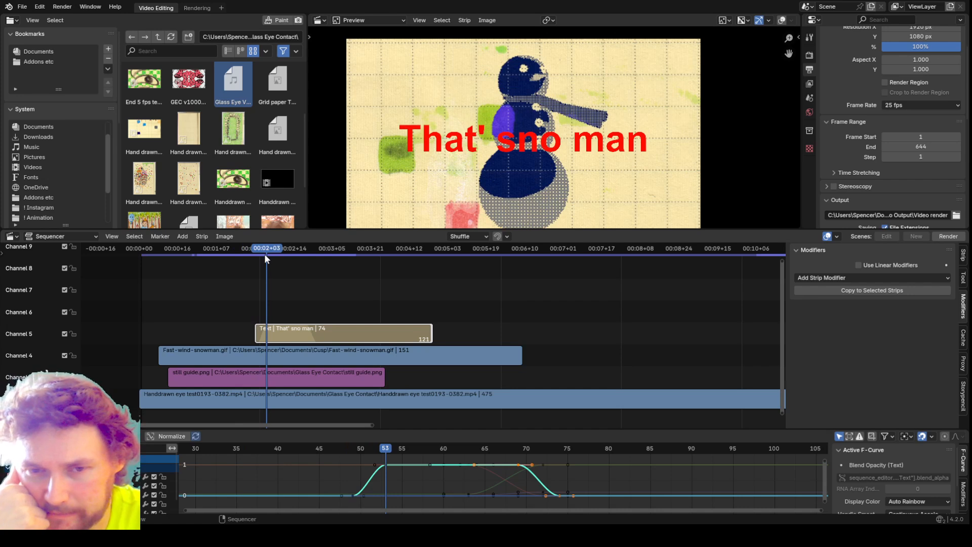
left_click_drag(313, 251, 438, 330)
left_click(459, 356)
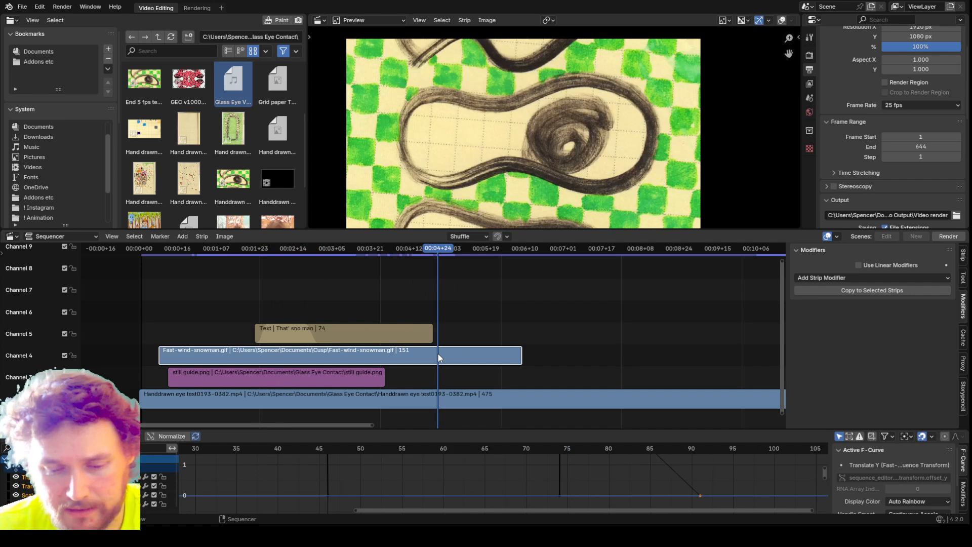
key("k")
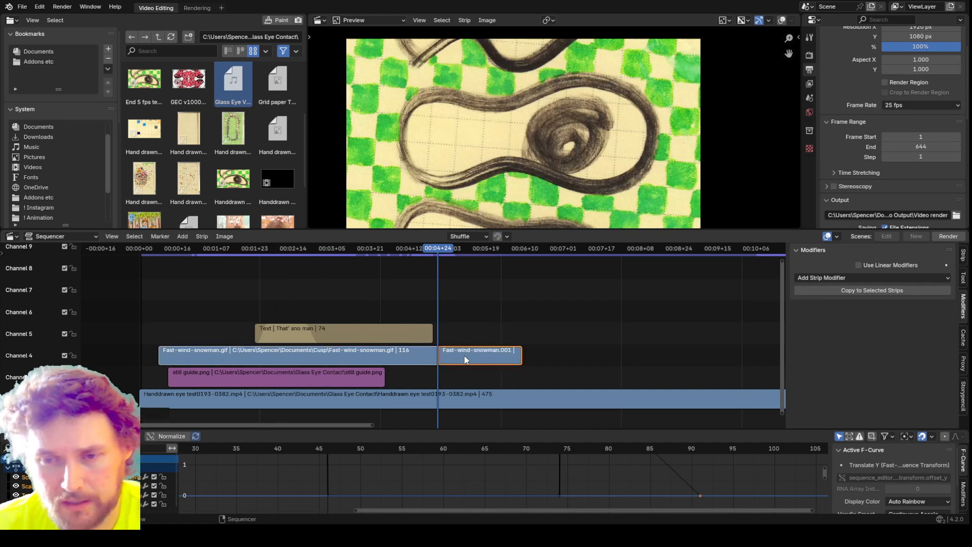
key("ctrl+z")
- Split the Fast-wind-snowman.gif strip at 00:05+04 and select the part before the cut
scroll(453, 359, "down", 1)
scroll(451, 359, "up", 2)
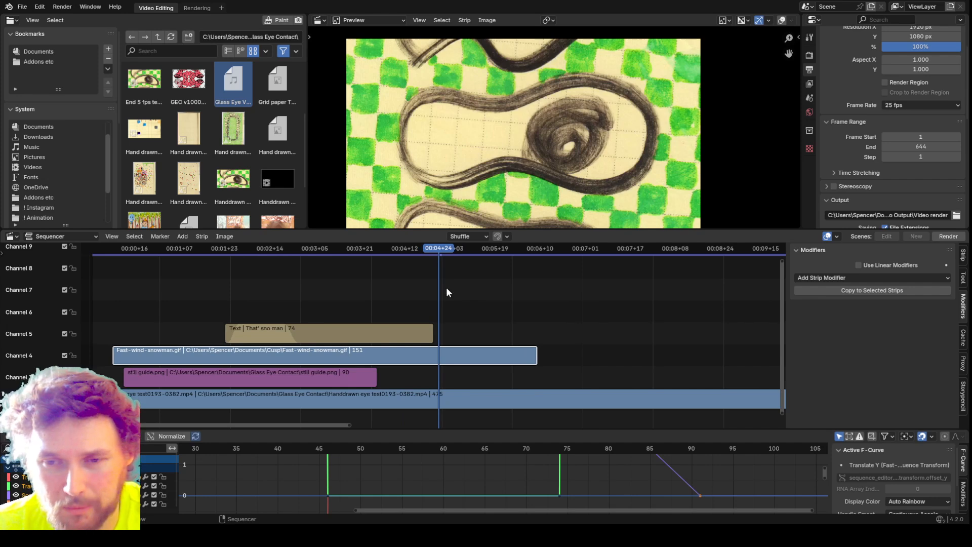
left_click(436, 254)
left_click(452, 254)
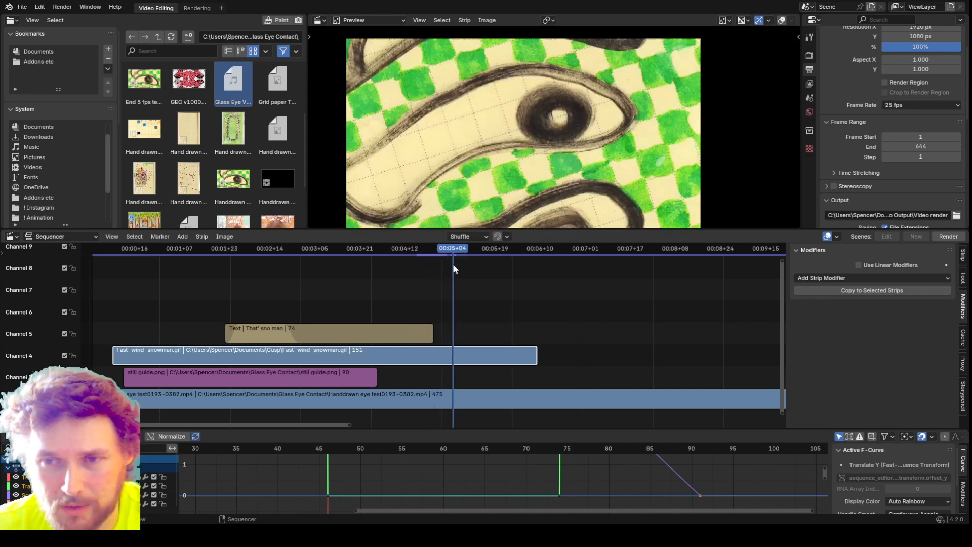
scroll(453, 365, "up", 5)
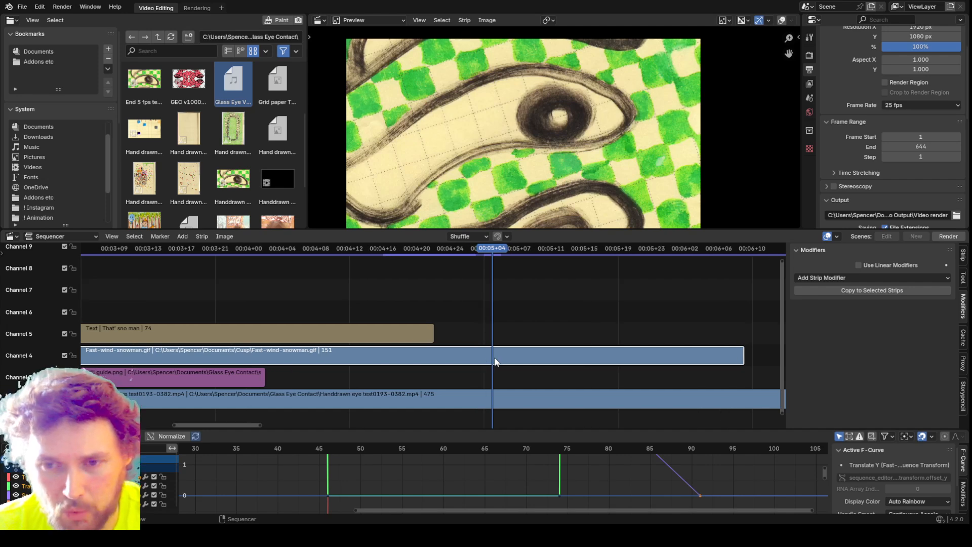
scroll(499, 360, "down", 1)
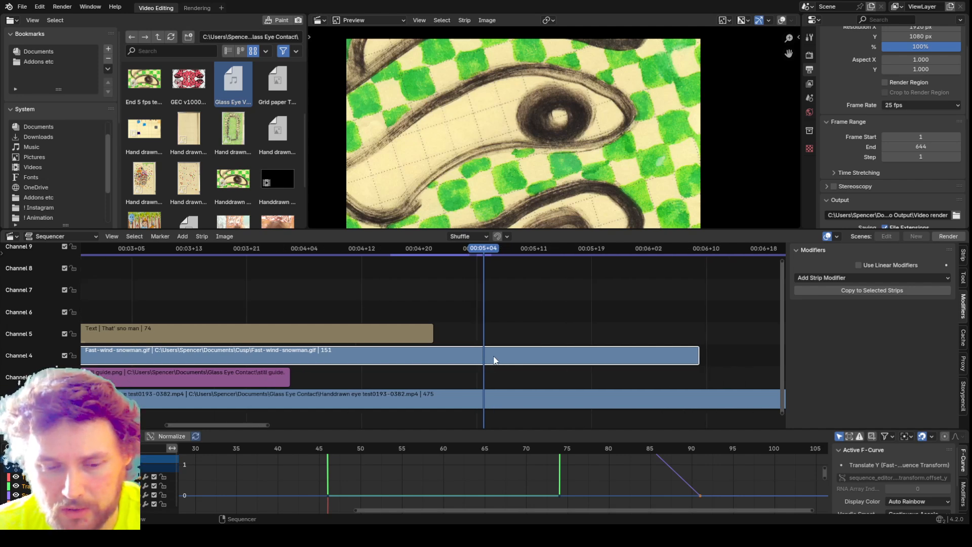
key("k")
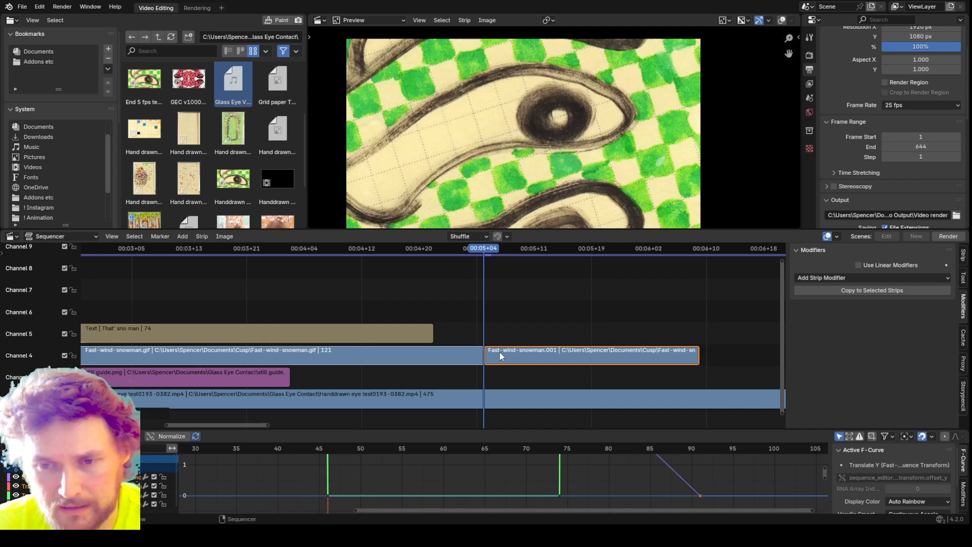
left_click_drag(513, 357, 434, 353)
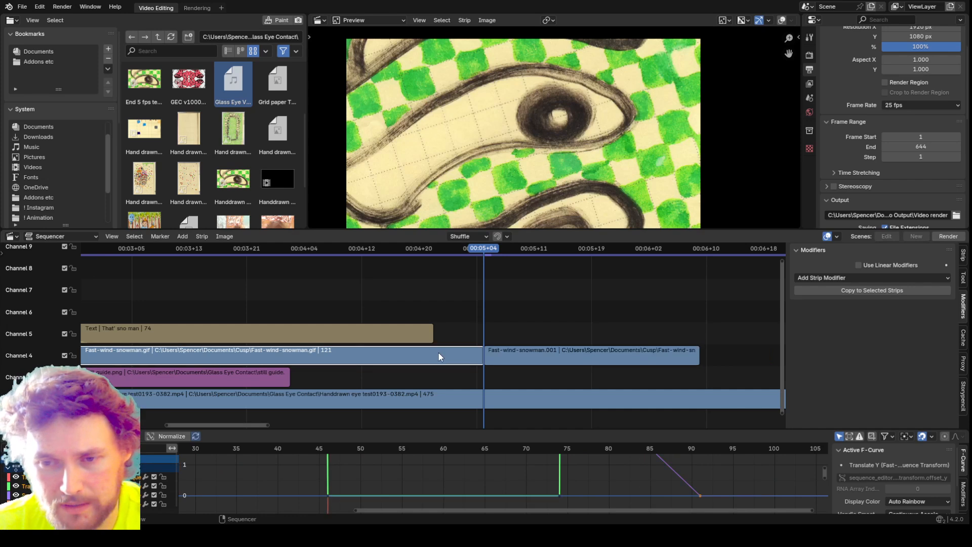
- Try moving the part of the Fast-wind-snowman.gif strip after the cut 8 frames later, and undo the move
left_click(372, 353)
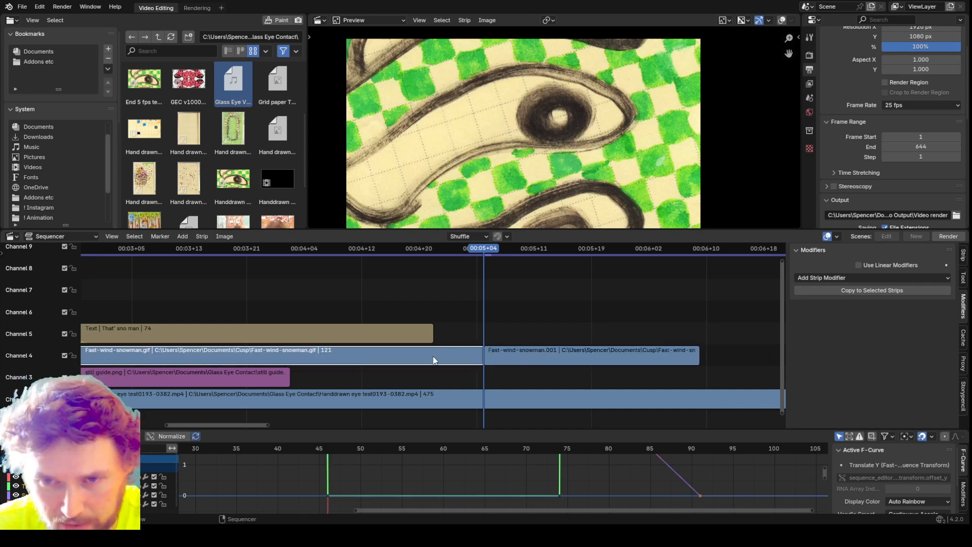
left_click(539, 360)
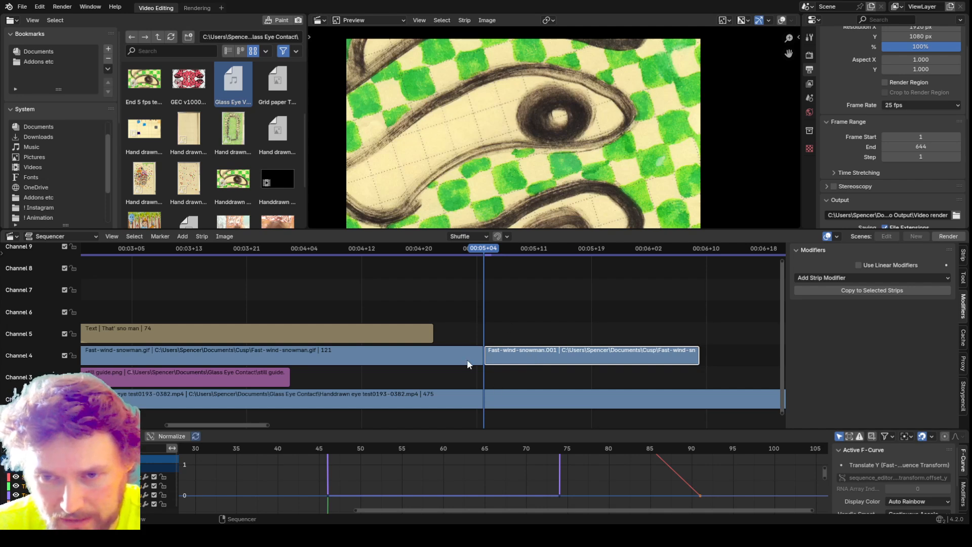
left_click_drag(517, 359, 575, 354)
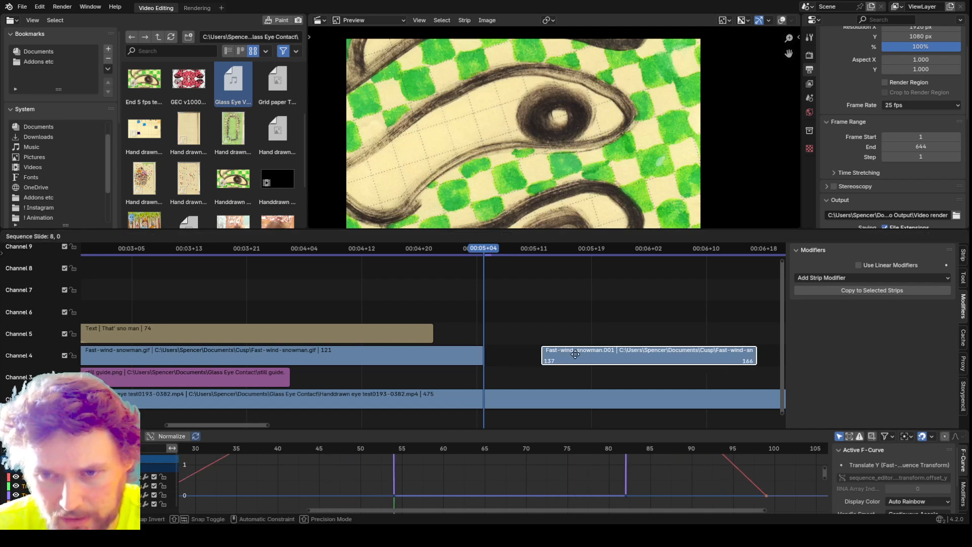
left_click_drag(484, 248, 442, 297)
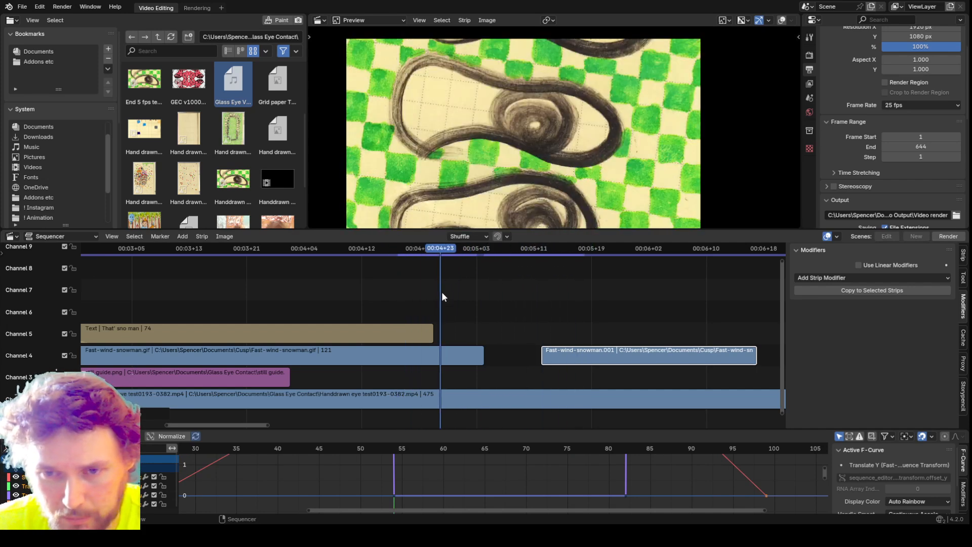
key("ctrl+z")
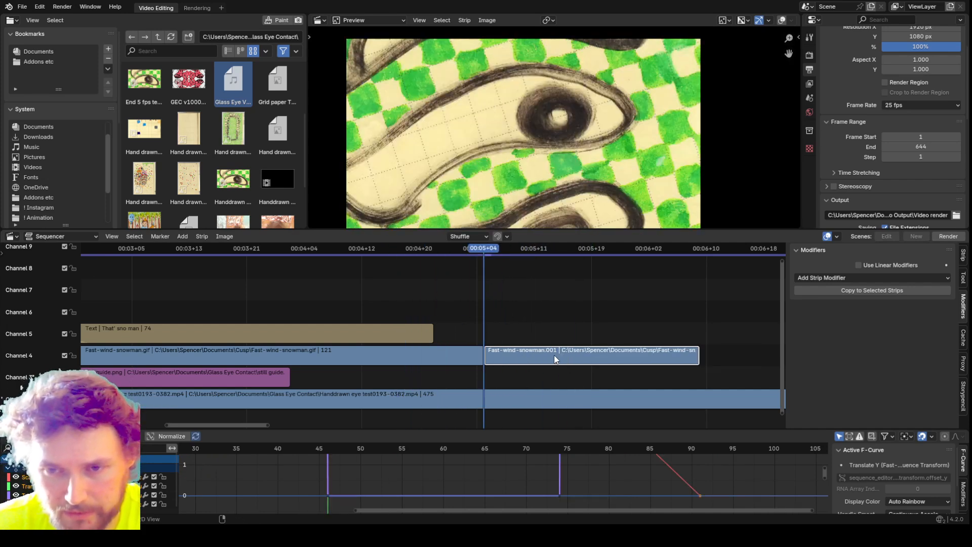
left_click_drag(483, 261, 326, 310)
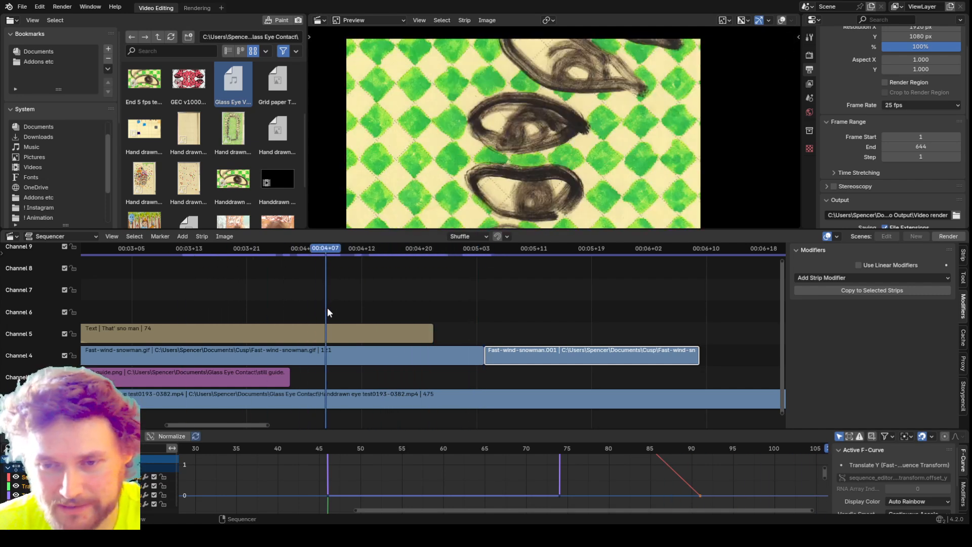
- Undo the split of the Fast-wind-snowman.gif strip so that it is one strip again
key("ctrl+z")
key("ctrl+z")
left_click(517, 359)
key("ctrl+z")
key("ctrl+shift+z")
key("ctrl+z")
key("ctrl+z")
key("ctrl+z")
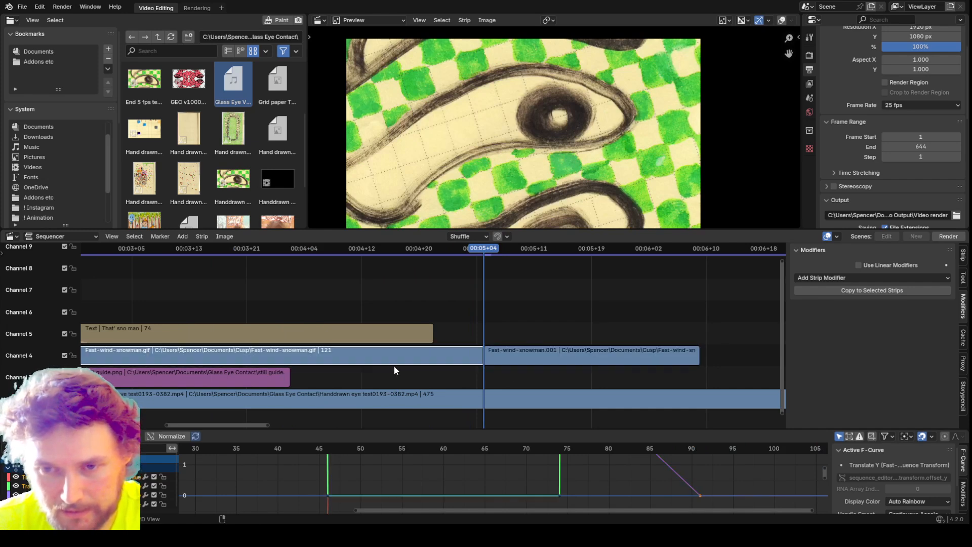
- Move the still guide.png strip to channel 6, ending flush with the snowman GIF strip, and raise the text strip to channel 7
left_click(257, 384)
left_click_drag(258, 384, 642, 308)
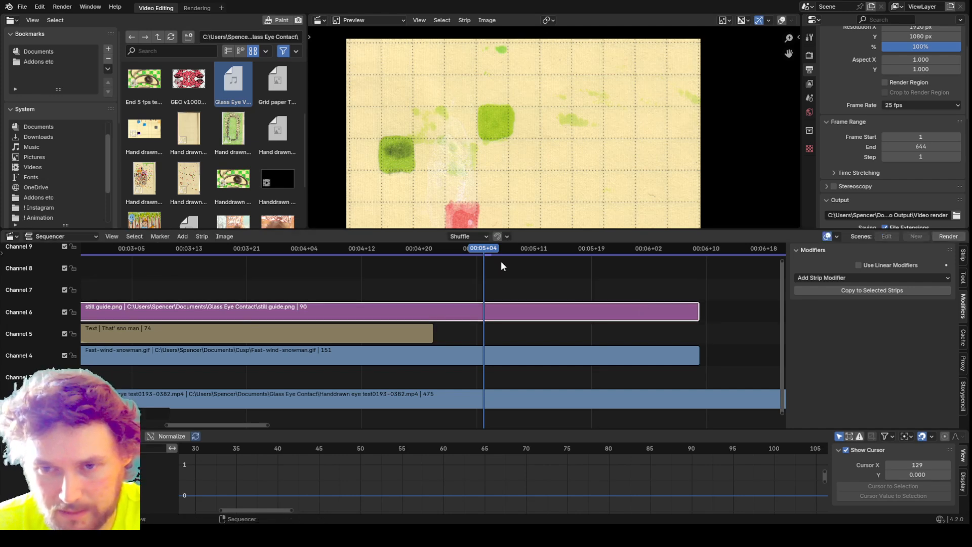
left_click(376, 336)
left_click_drag(377, 339, 381, 301)
- Enlarge the preview area and split the still guide.png strip at 00:05+05
mouse_move(494, 263)
left_mouse_down()
mouse_move(378, 266)
mouse_move(486, 255)
mouse_move(492, 263)
left_mouse_up()
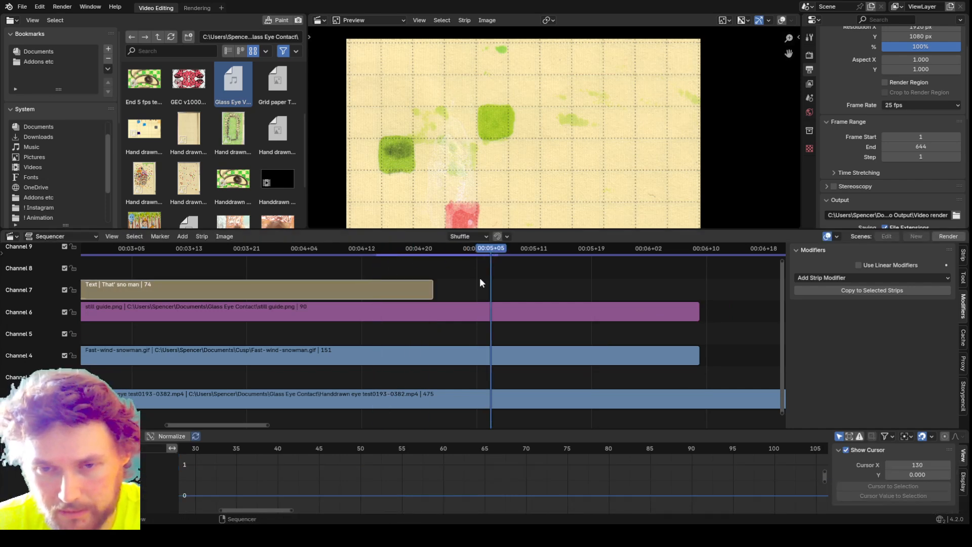
scroll(481, 283, "down", 2)
left_click(482, 312)
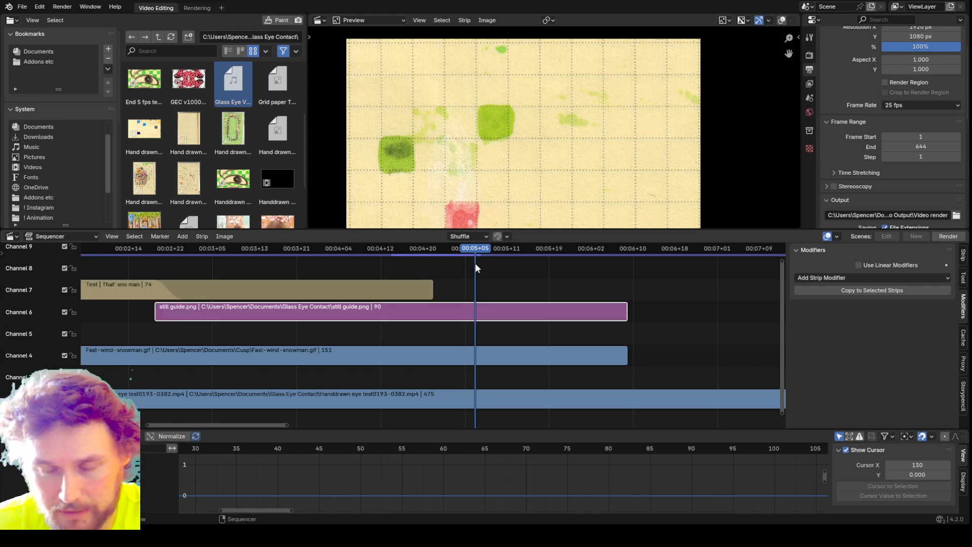
left_click_drag(520, 229, 523, 277)
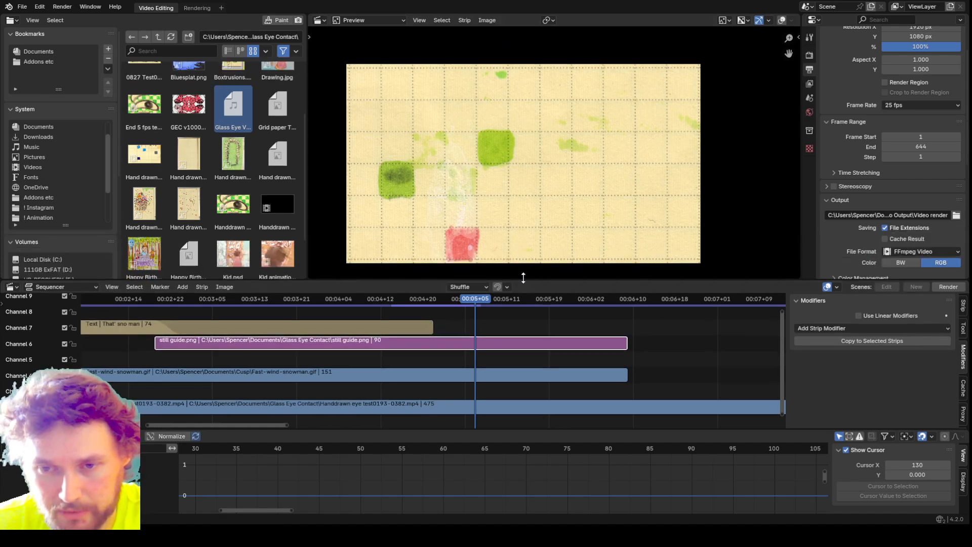
scroll(476, 337, "up", 1)
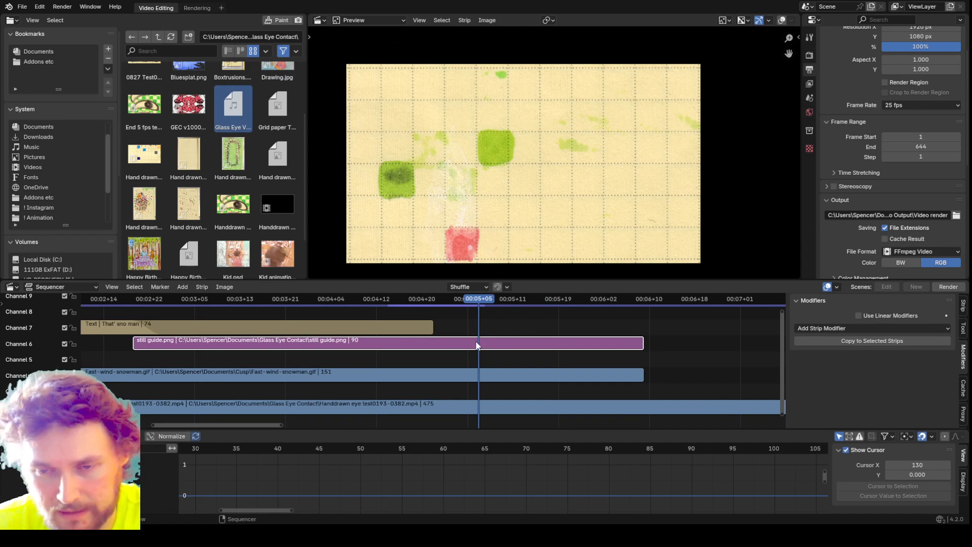
key("k")
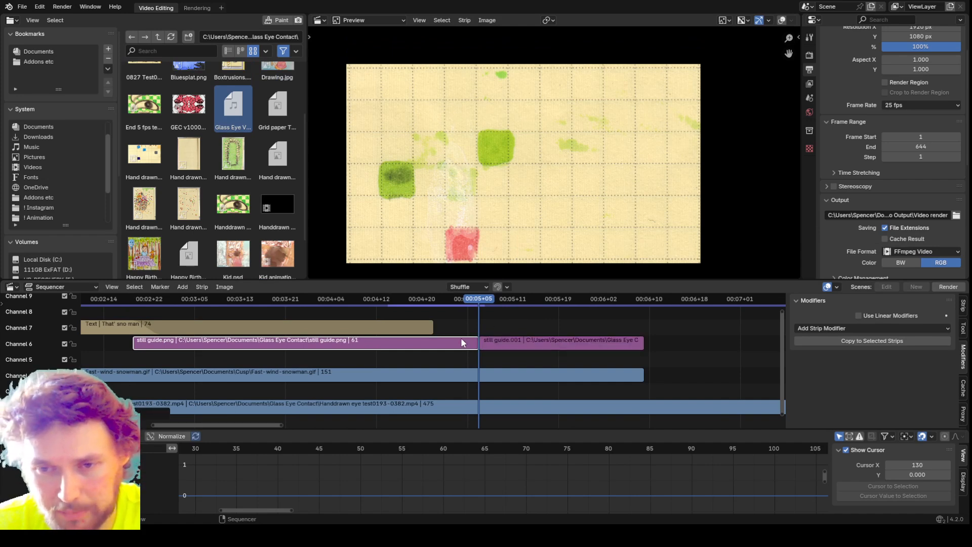
- Separate the part of the still guide.png strip after the cut by about 10 frames, and delete that part
left_click(524, 343)
left_click(454, 338)
left_click(518, 341)
left_click_drag(503, 347, 559, 348)
left_click_drag(484, 302, 497, 339)
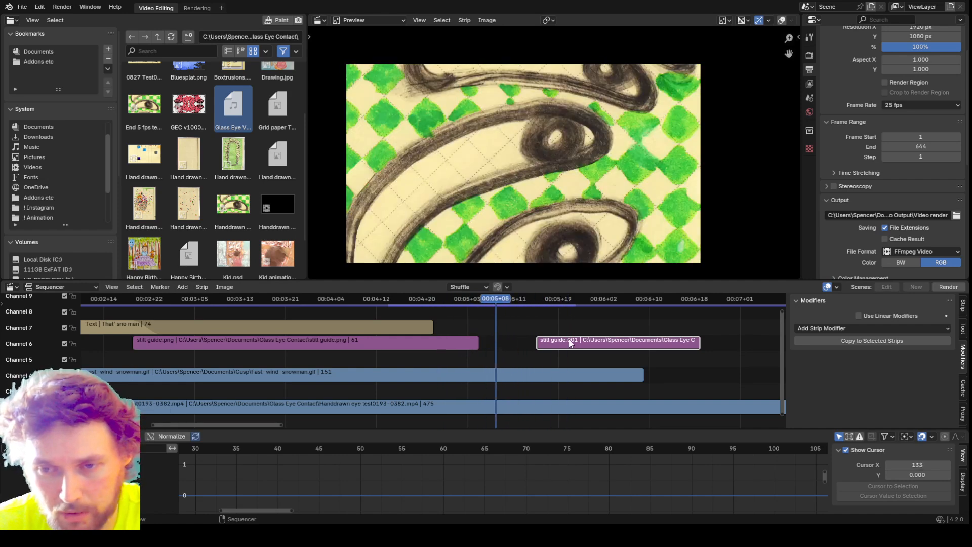
left_click(463, 302)
key("Delete")
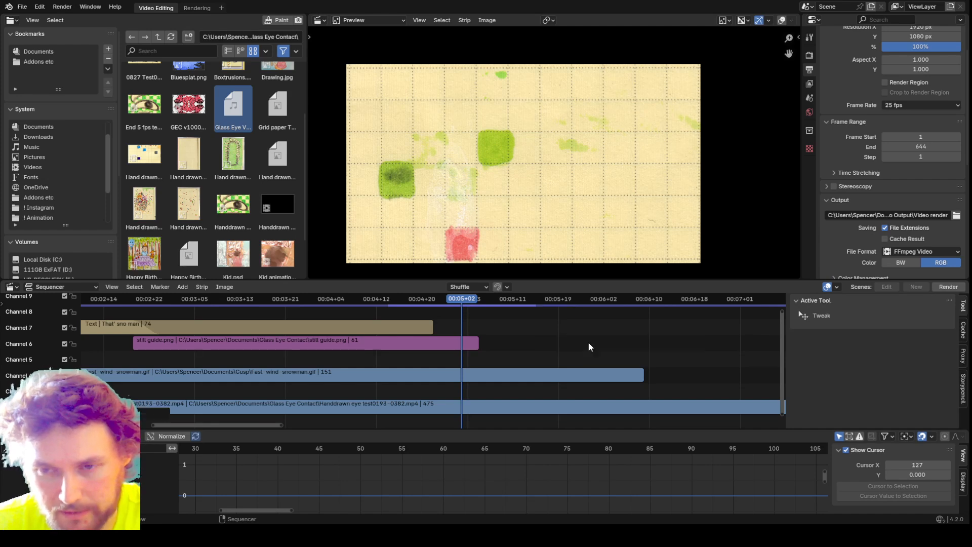
- Split the still guide.png strip at 00:05+01 and delete the short remainder after the cut
mouse_move(470, 306)
left_mouse_down()
mouse_move(440, 308)
mouse_move(454, 311)
left_mouse_up()
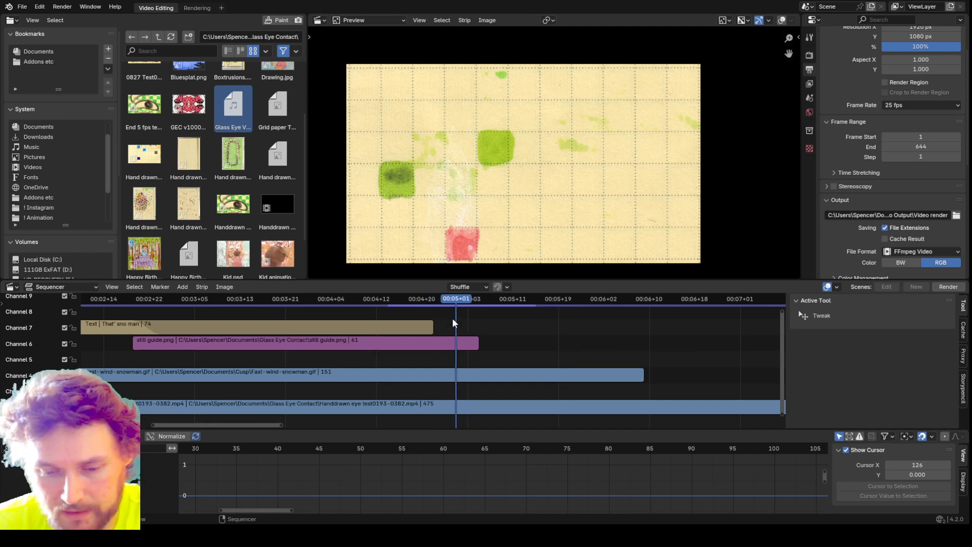
left_click(463, 343)
left_click(427, 329)
left_click(459, 343)
left_click(406, 327)
left_click(434, 346)
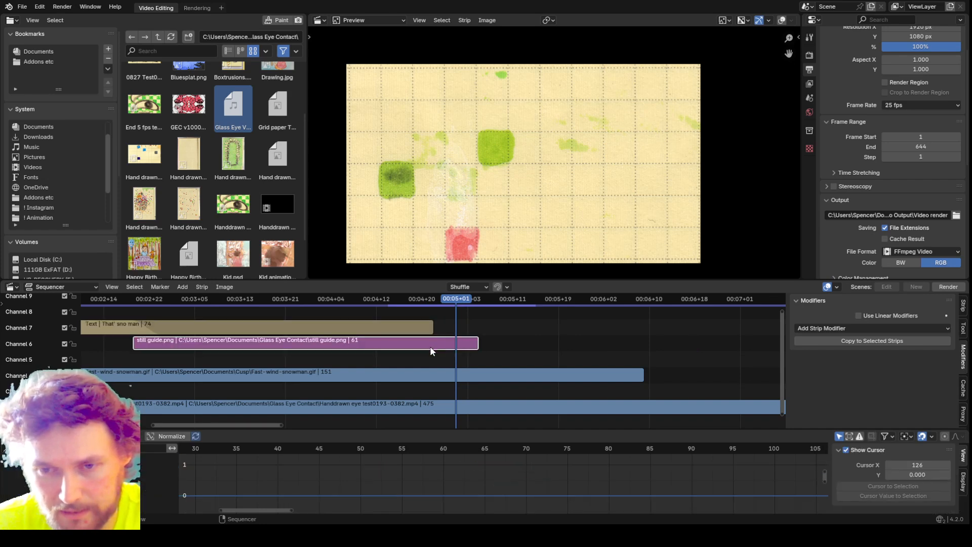
key("k")
key("Delete")
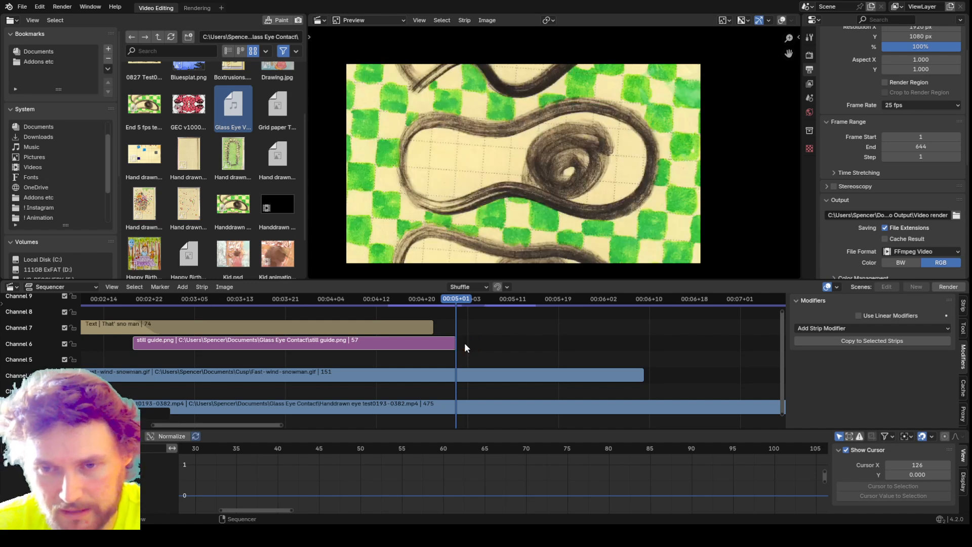
- Go to 00:02+24 and mute the still guide.png strip to show the snowman beneath it
left_click_drag(428, 300, 157, 343)
scroll(248, 353, "down", 3)
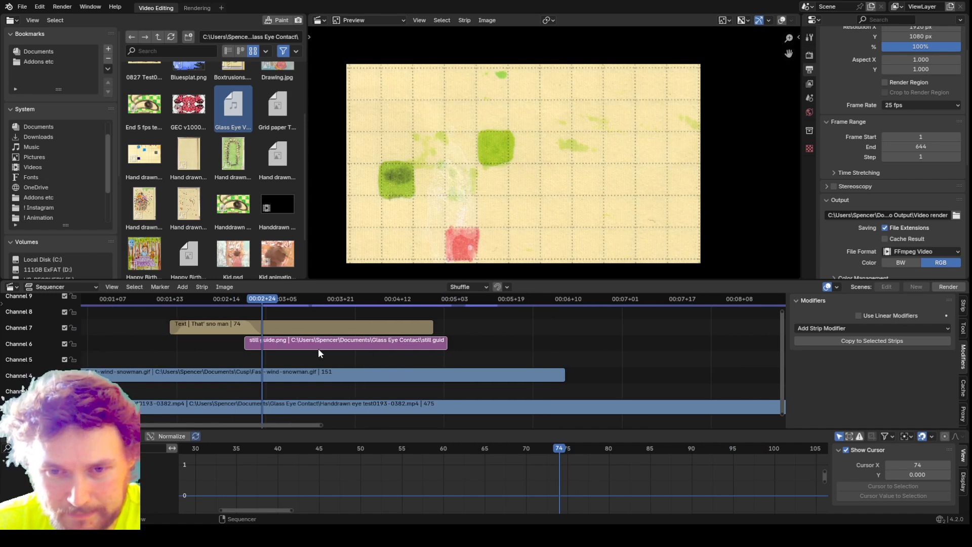
left_click(354, 343)
key("h")
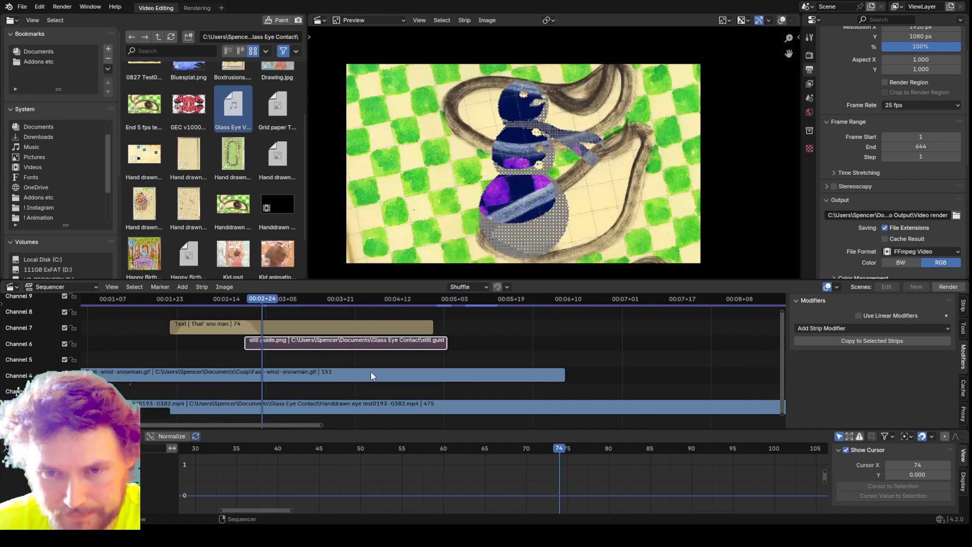
- Unmute the still guide.png strip, move it down to channel 3 starting at about 00:04+20, and scrub to 00:04+05
left_click_drag(377, 347, 513, 356)
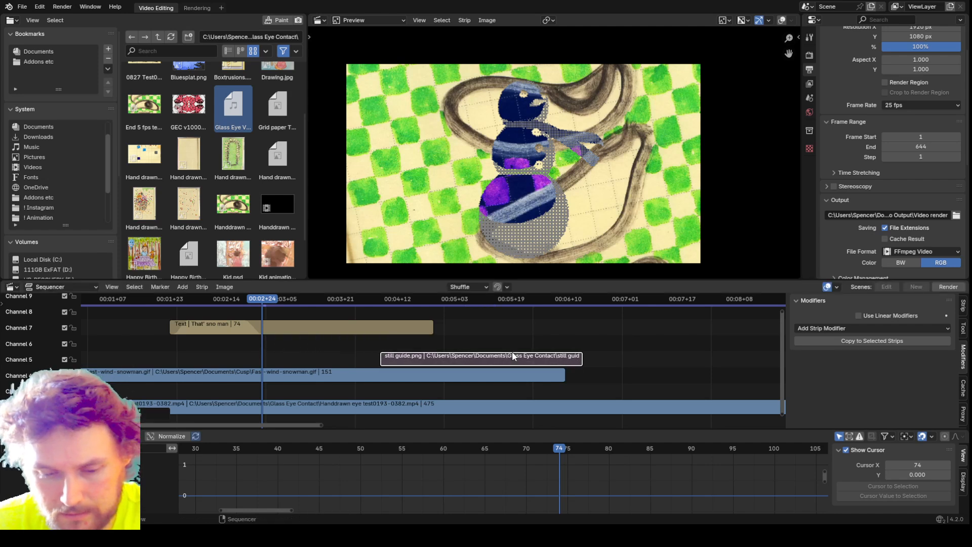
key("alt+h")
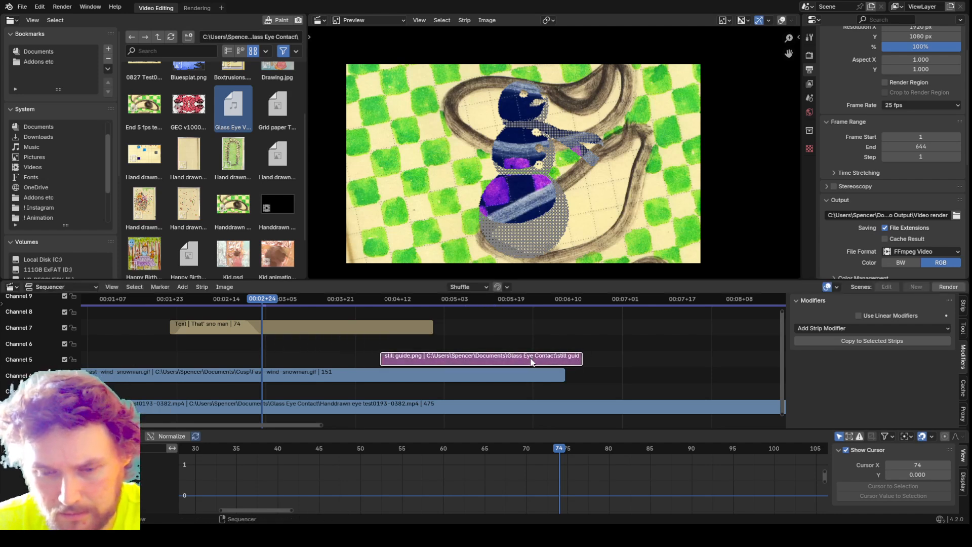
left_click_drag(533, 360, 580, 392)
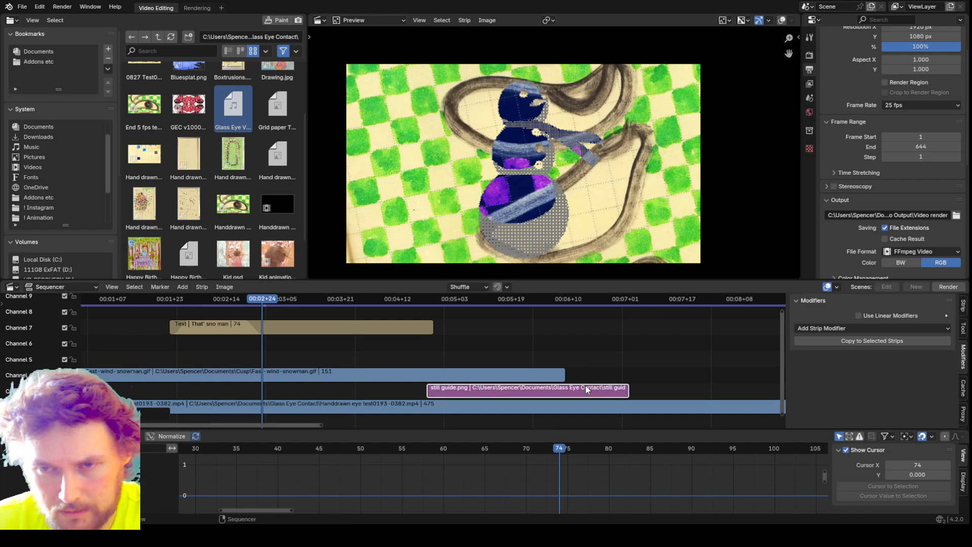
left_click_drag(329, 299, 372, 335)
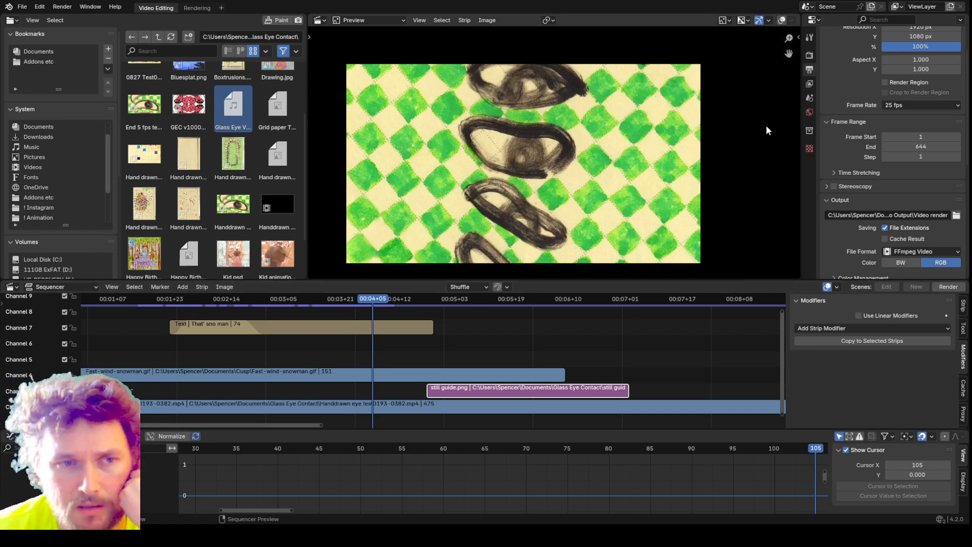
- Set the output's Resolution X to 1080 px for a square format, and enlarge the preview area
scroll(902, 75, "up", 2)
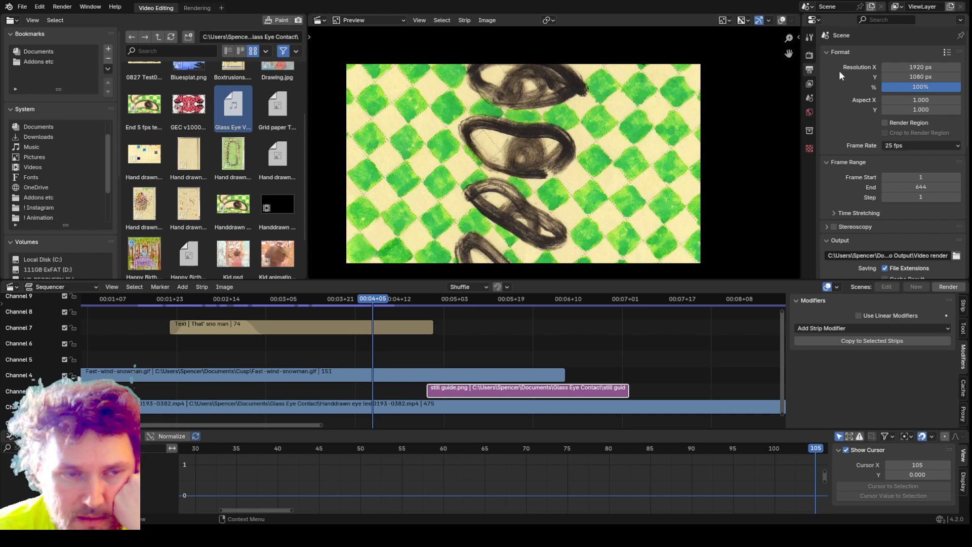
left_click(915, 66)
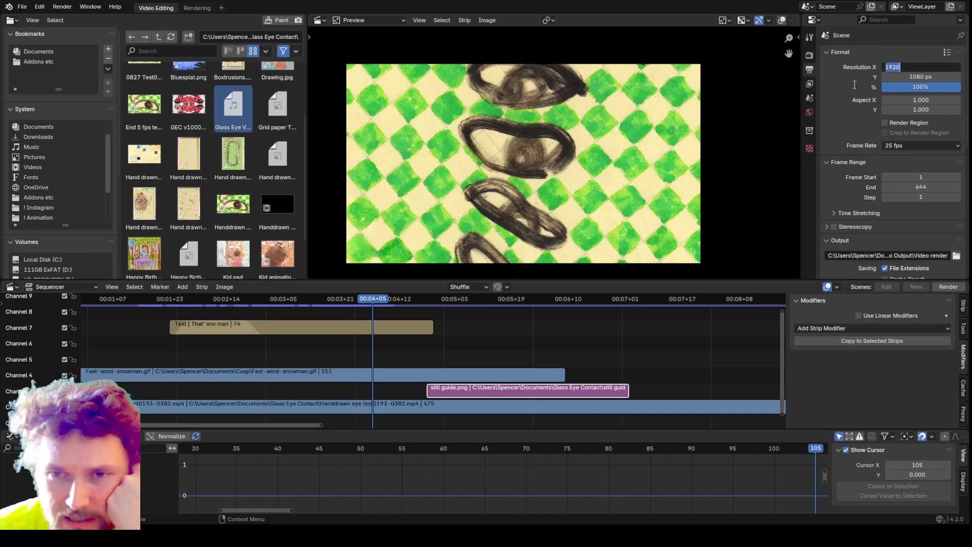
left_click(849, 83)
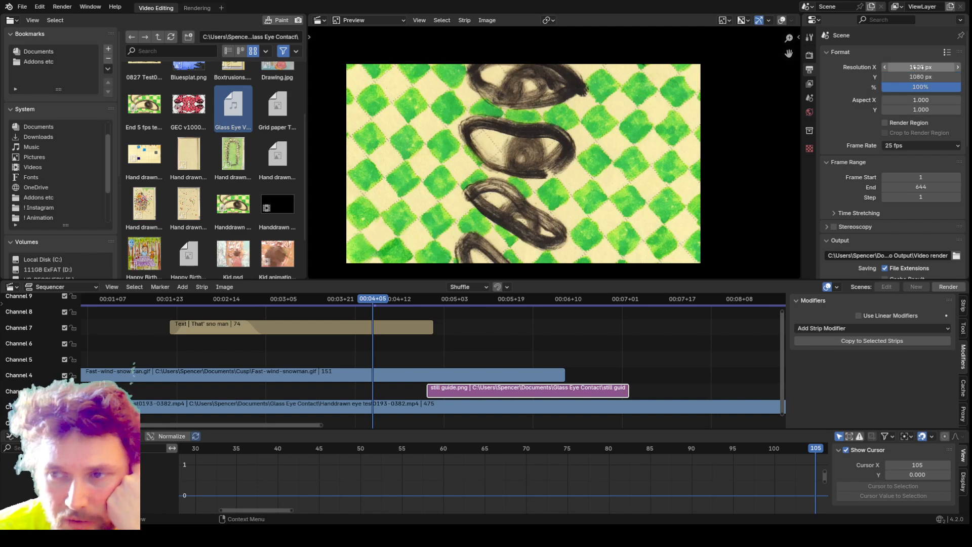
left_click(918, 67)
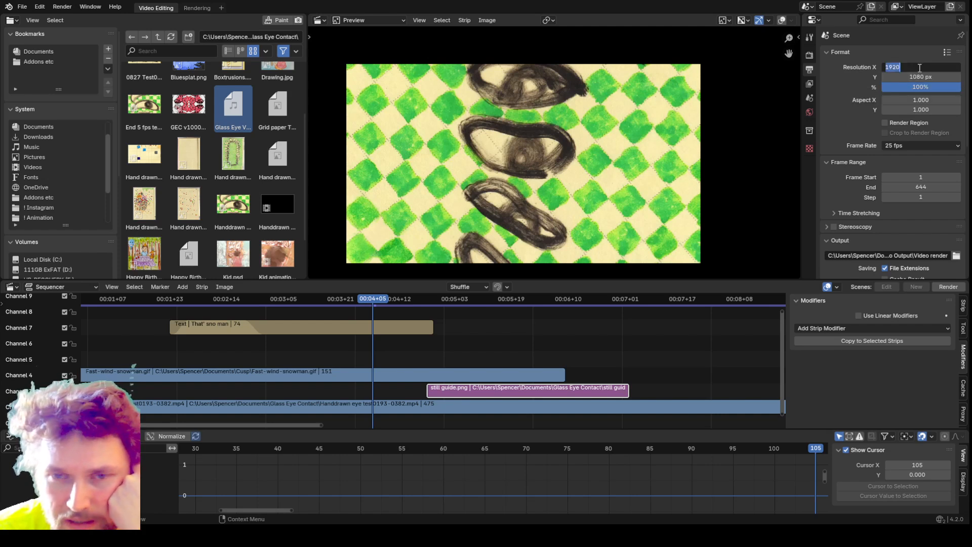
type("108")
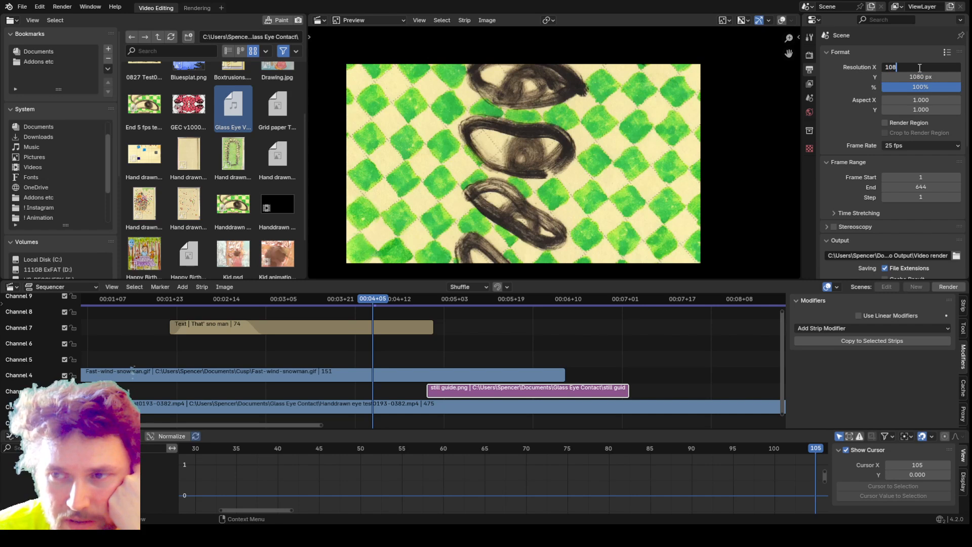
type("0")
key("Return")
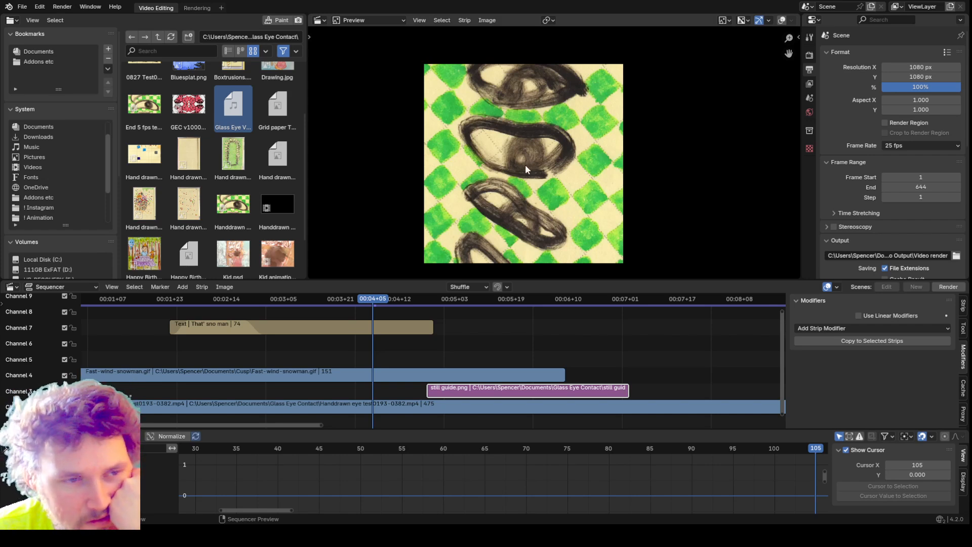
scroll(525, 165, "up", 2)
left_click_drag(487, 279, 506, 338)
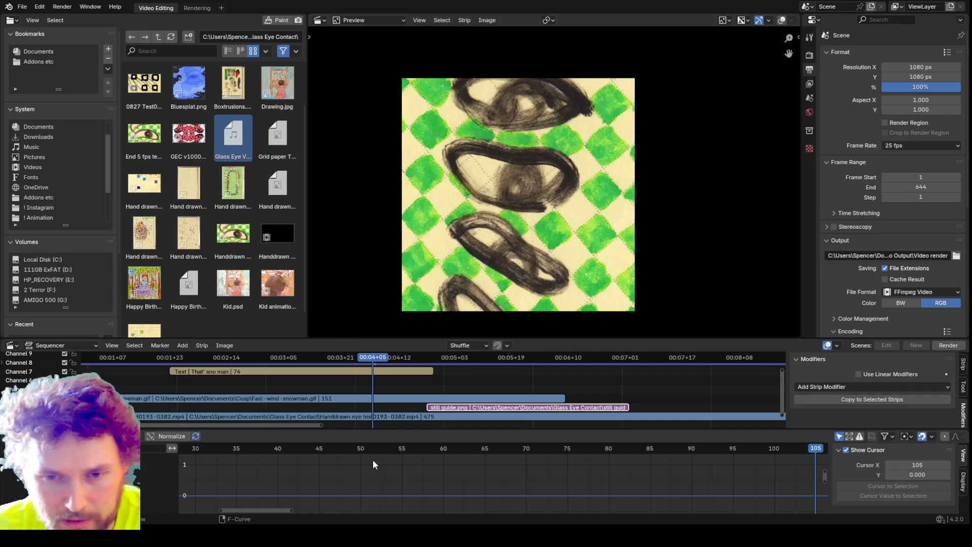
- Change the Graph Editor area to a Dope Sheet and select the "That' sno man" text strip to show its keyframes
left_click(12, 436)
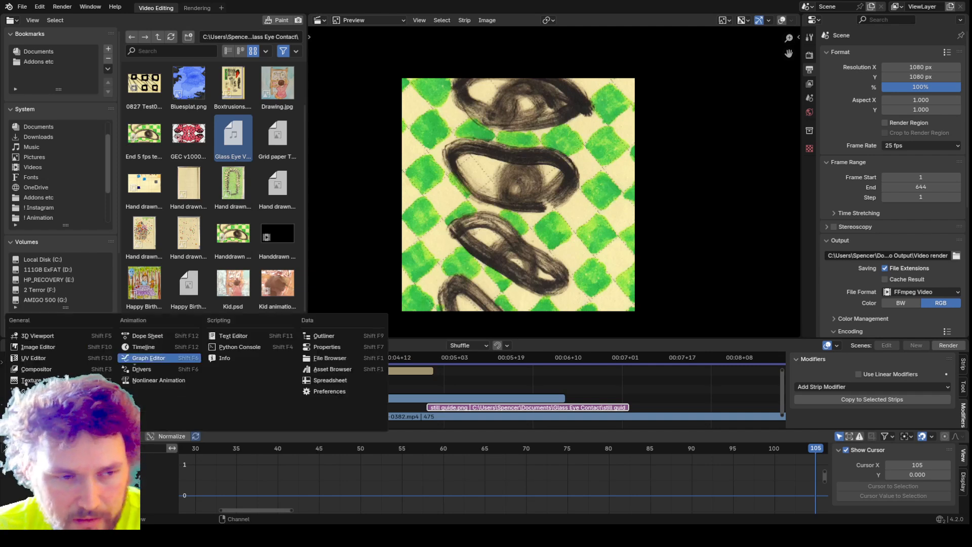
left_click(12, 436)
left_click(12, 436)
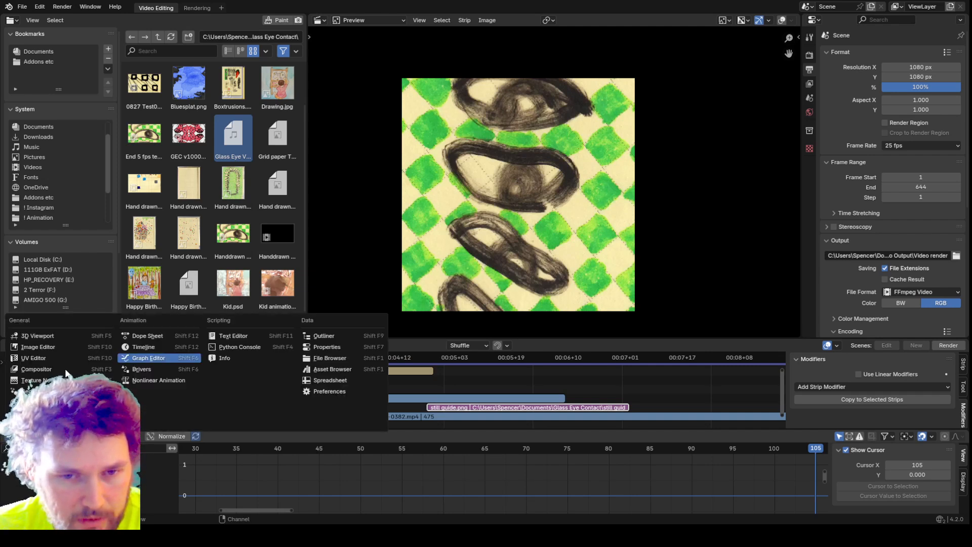
left_click(146, 336)
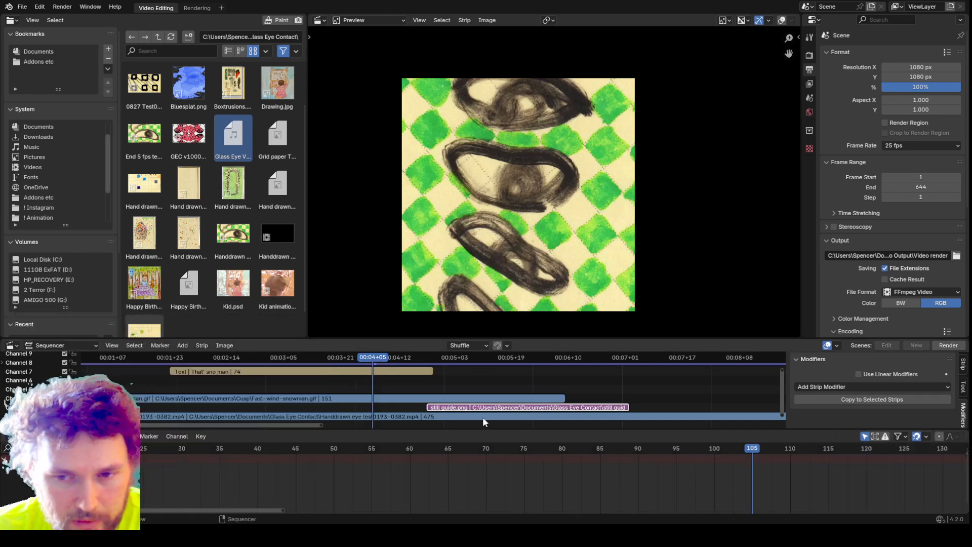
left_click(405, 373)
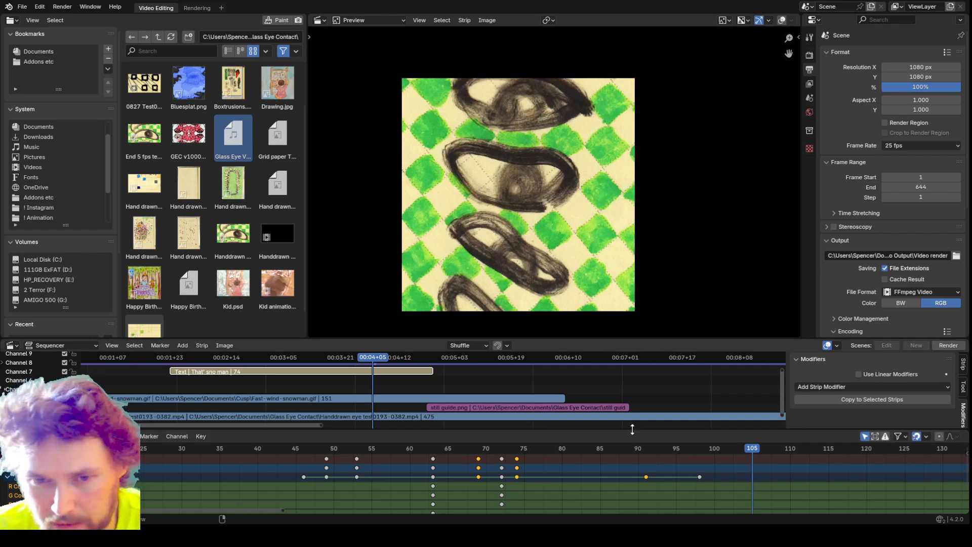
- Enlarge the Sequencer and set the scene's frame range to start at 0 and end at 152
left_click_drag(524, 428, 524, 463)
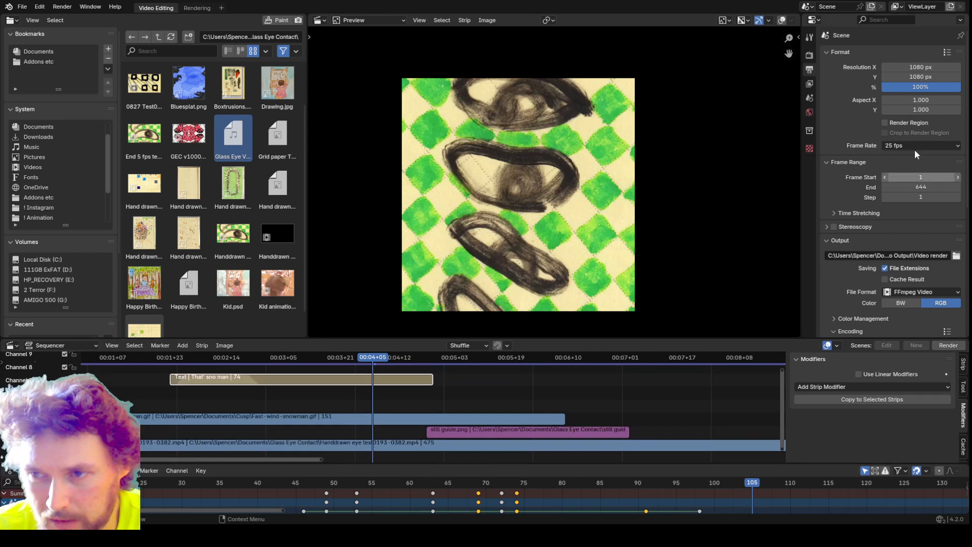
mouse_move(920, 187)
left_mouse_down()
mouse_move(836, 187)
mouse_move(912, 187)
left_mouse_up()
key("Home")
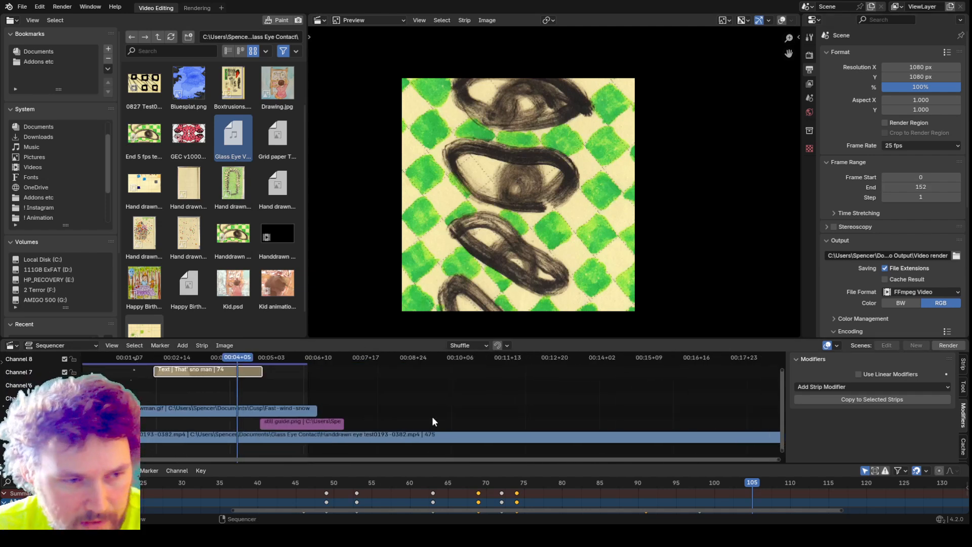
- Fit all text keyframes in the Dope Sheet, scrub back to frame 53, and make the Sequencer taller
left_click_drag(353, 461, 376, 443)
key("Home")
left_click(514, 463)
left_click_drag(514, 463, 480, 491)
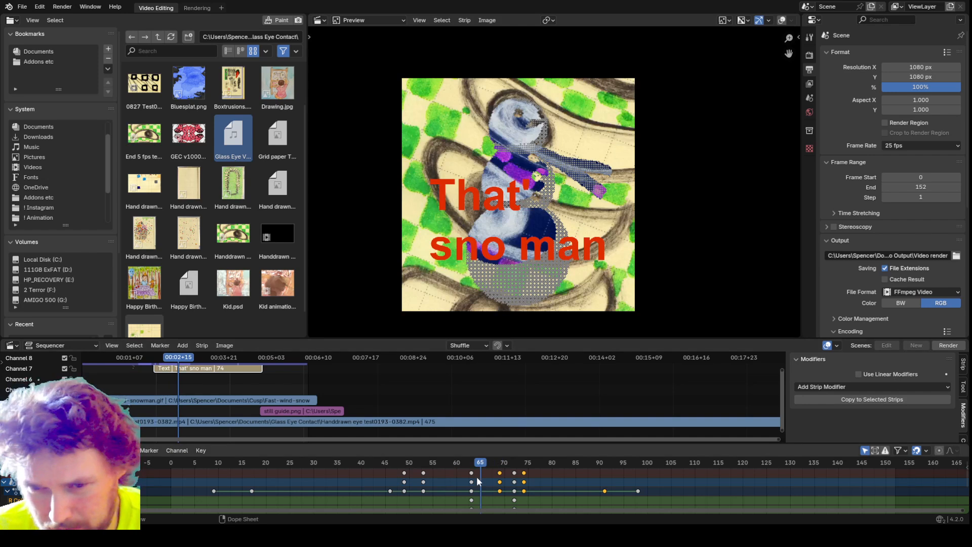
left_click_drag(488, 466, 462, 467)
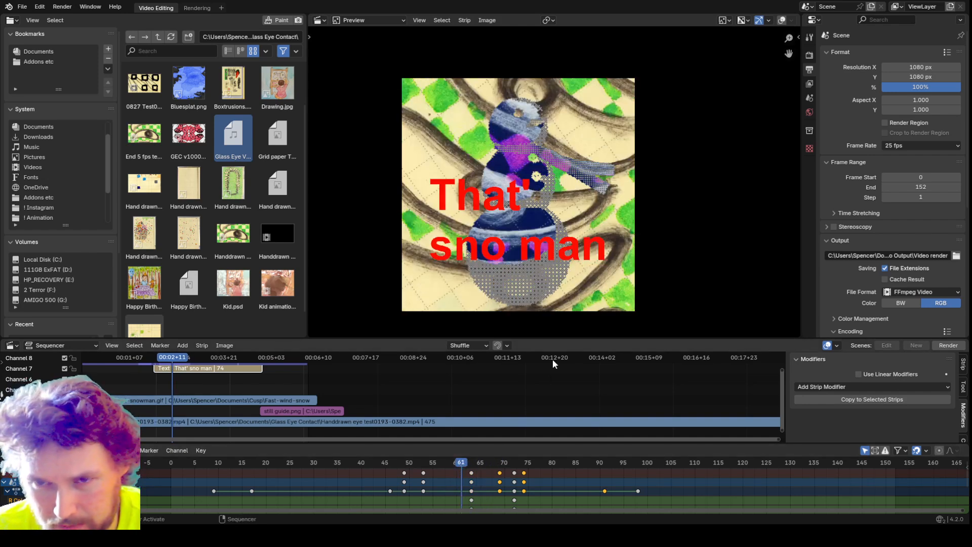
left_click_drag(461, 463, 423, 481)
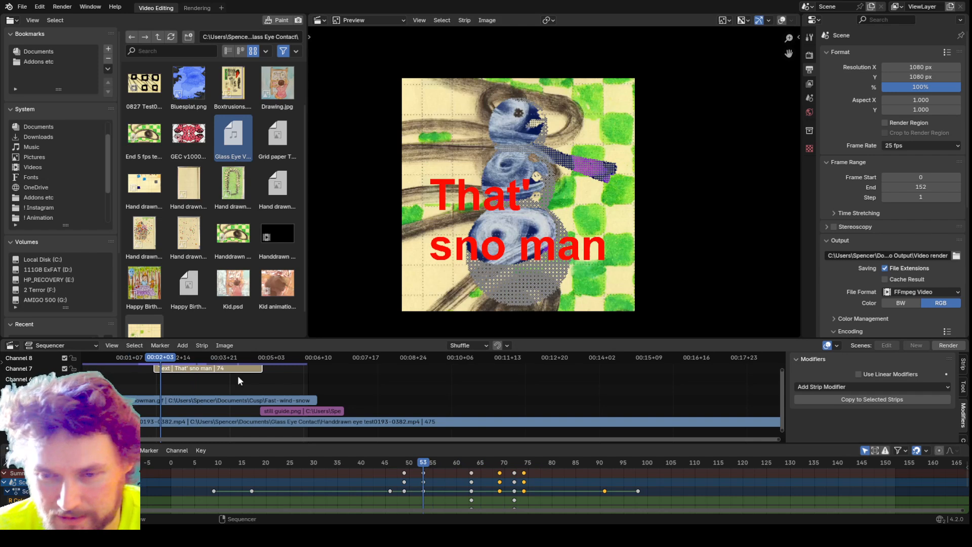
left_click_drag(787, 338, 777, 292)
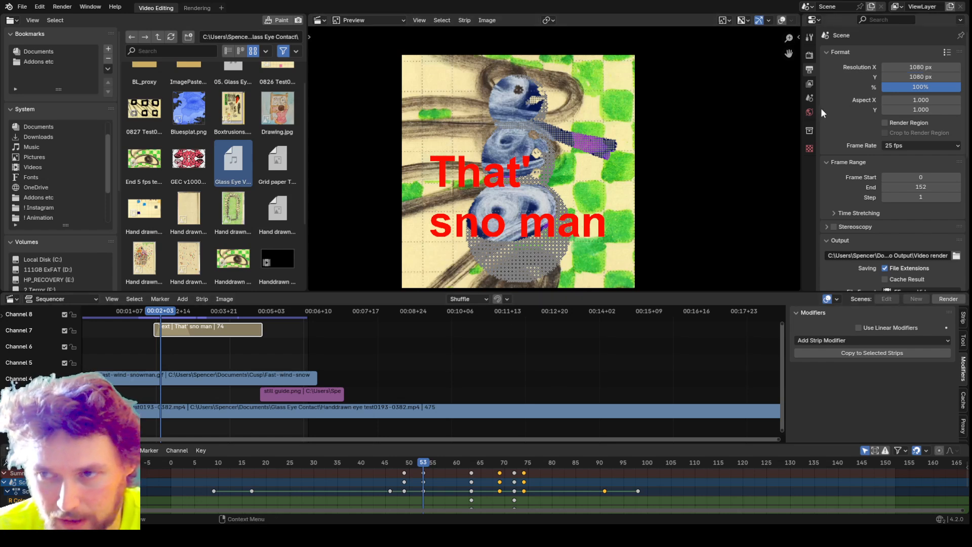
- Try a smaller Resolution Y and a different Resolution X, undoing each change
left_click_drag(909, 77, 850, 77)
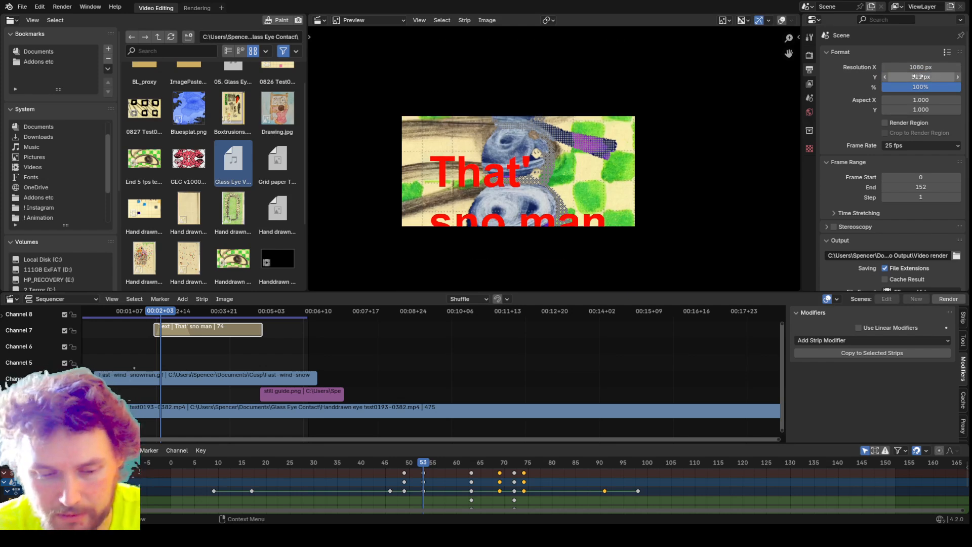
key("ctrl+z")
left_click_drag(919, 67, 959, 66)
key("ctrl+z")
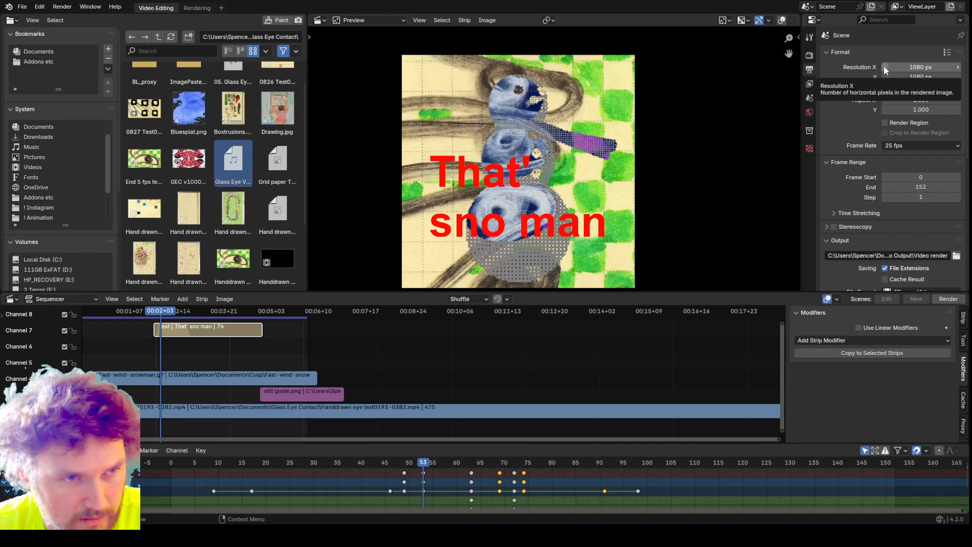
- Enlarge the Dope Sheet and step through the text strip's keyframes, stopping on frame 49
scroll(517, 395, "up", 1)
scroll(335, 368, "up", 1)
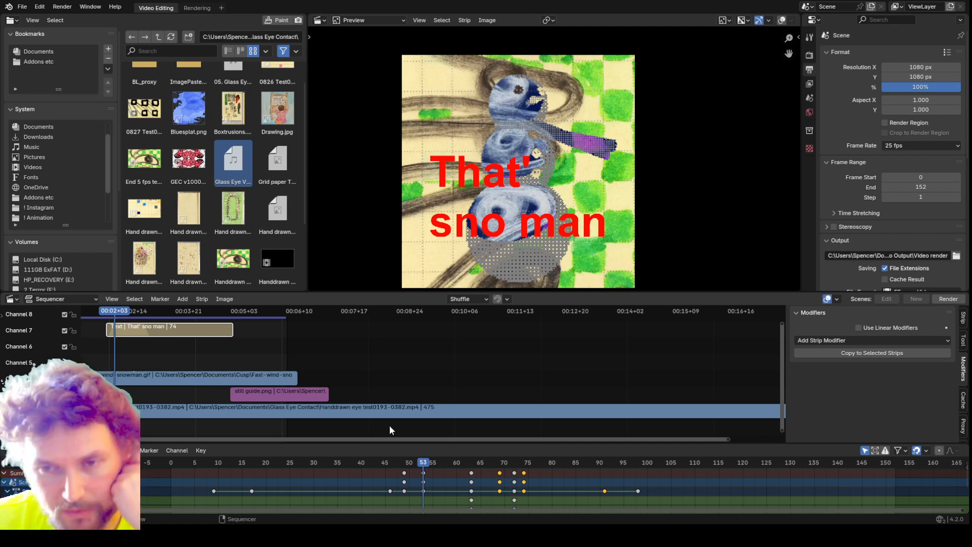
left_click(455, 480)
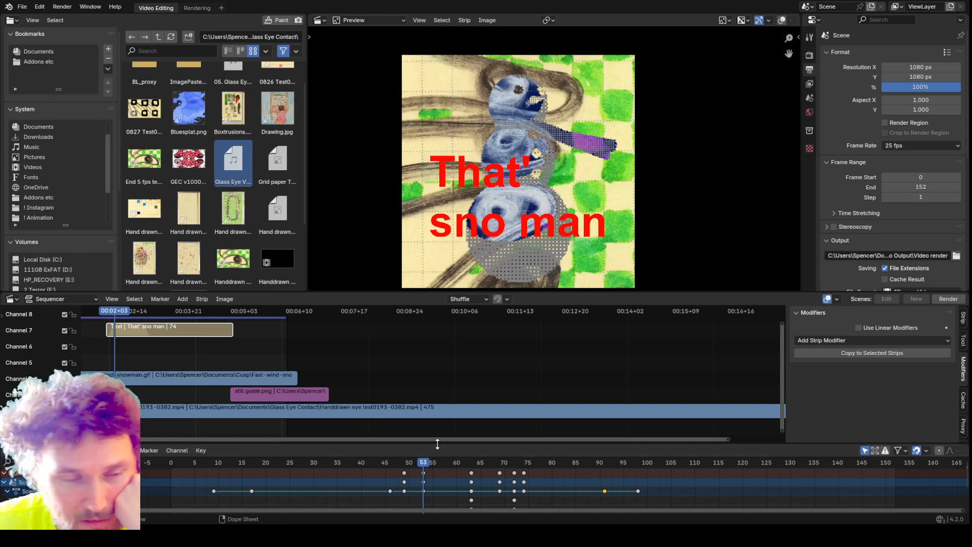
left_click_drag(455, 444, 457, 400)
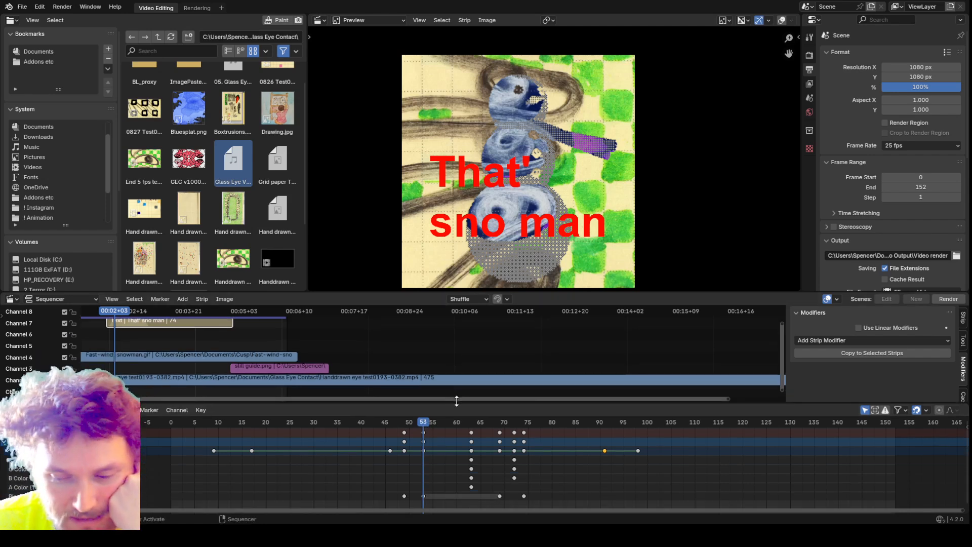
key("Down")
key("Down")
key("Up")
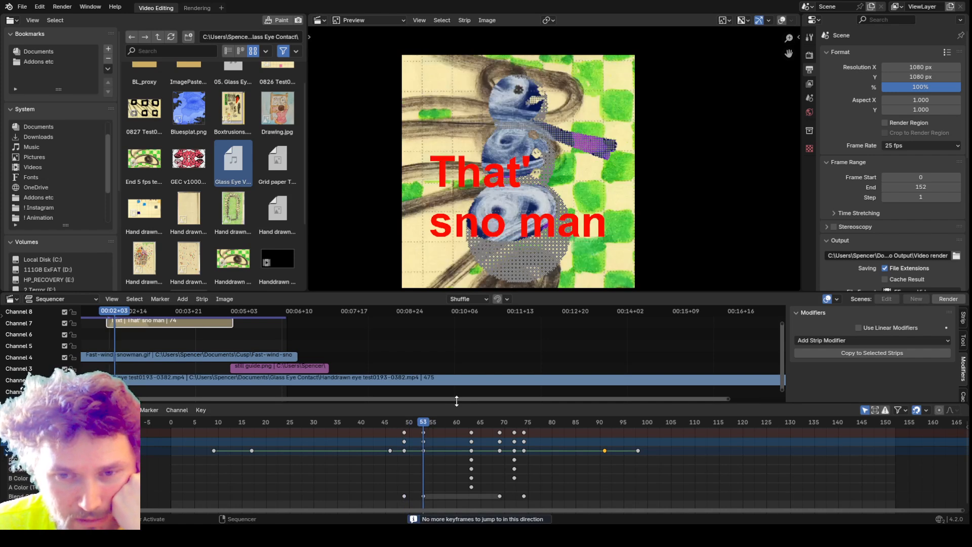
key("Up")
key("Down")
key("Down")
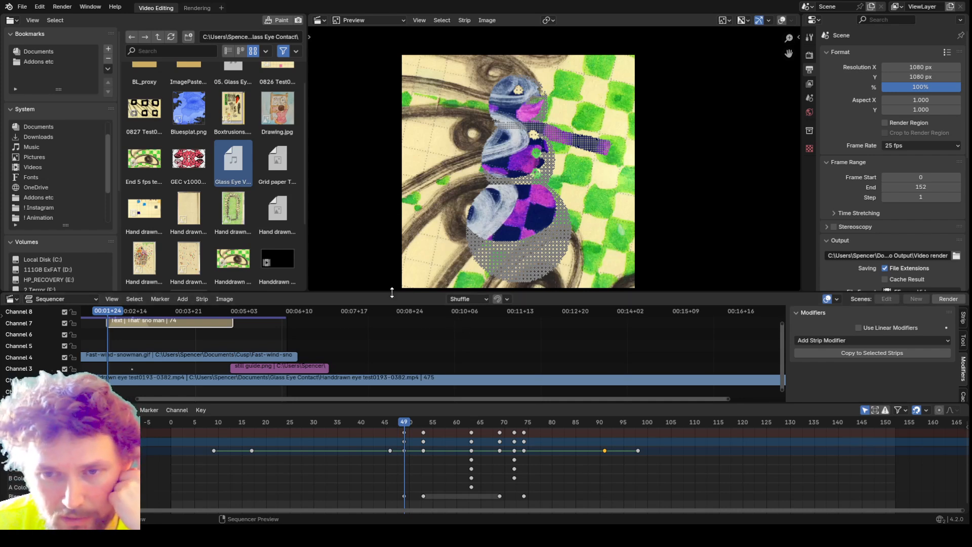
- Enlarge the Sequencer and bring the beginning of the timeline at 00:00+00 into view
left_click_drag(392, 293, 394, 282)
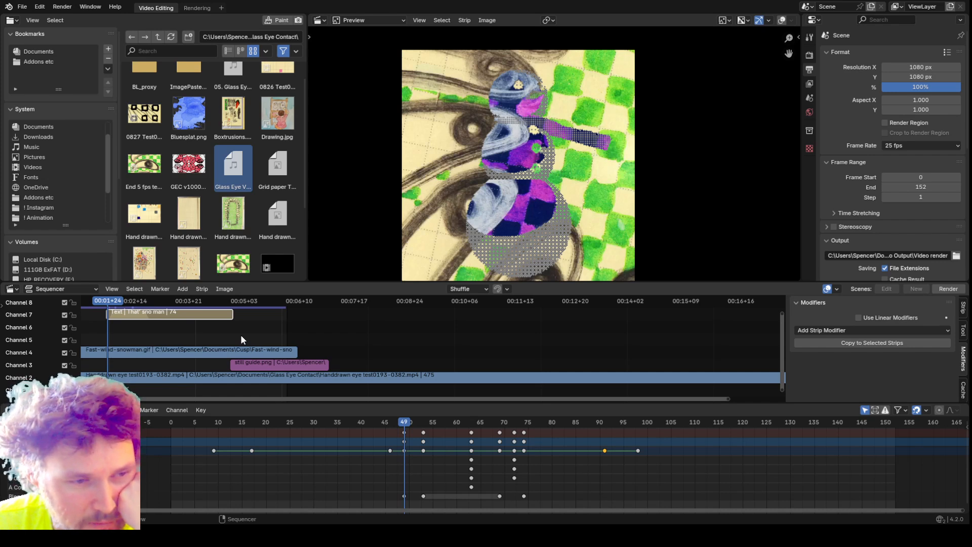
middle_click_drag(192, 335, 296, 348)
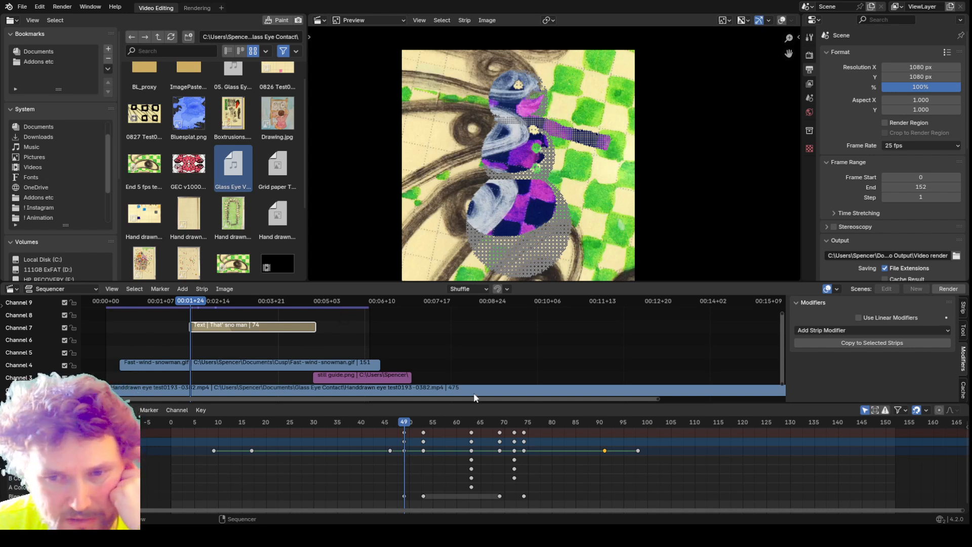
left_click_drag(448, 404, 448, 411)
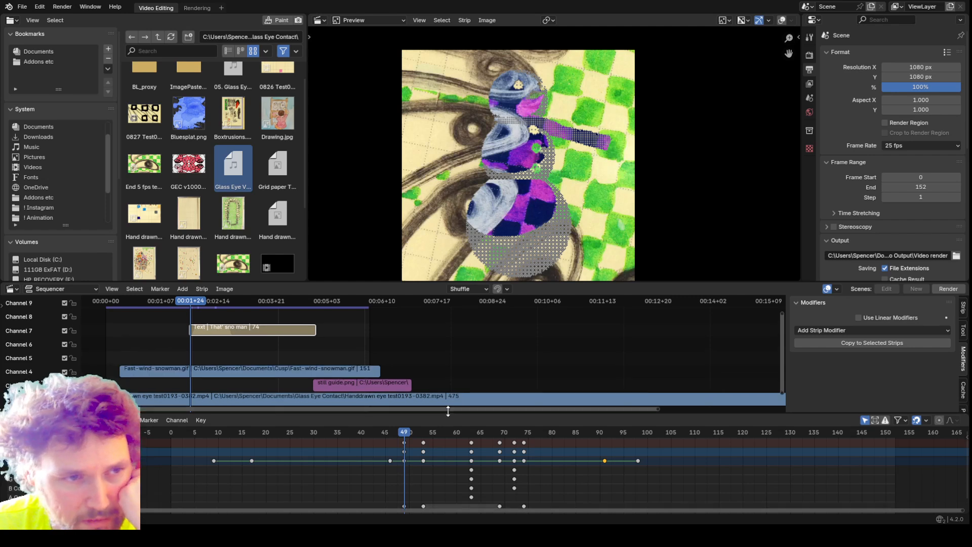
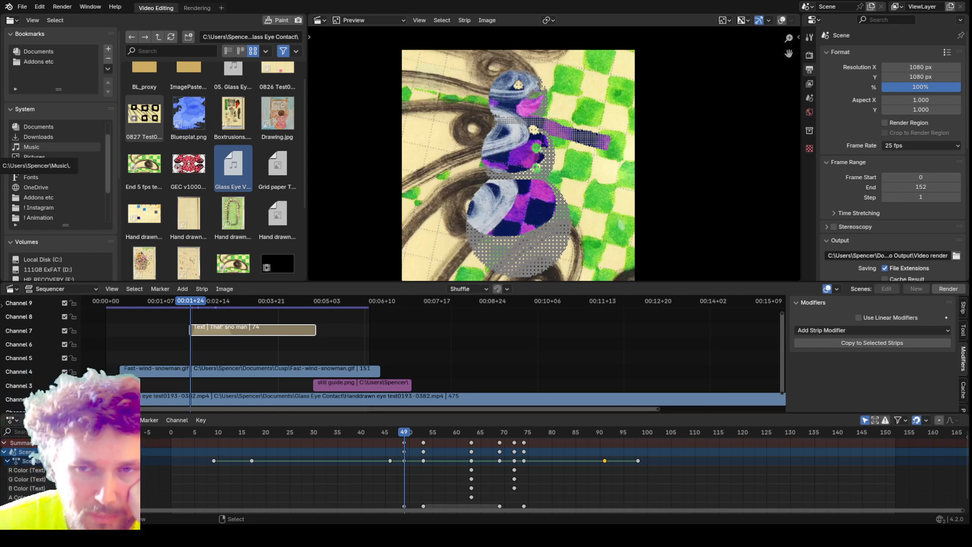
- Enlarge the preview and output properties, and examine the output path, encoding settings and animation render commands
left_click_drag(400, 282, 327, 355)
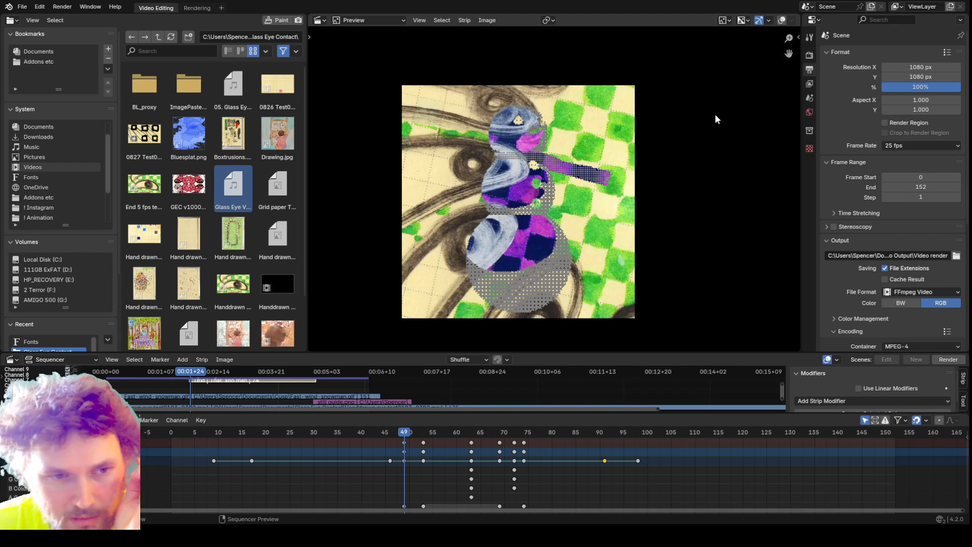
scroll(853, 234, "down", 2)
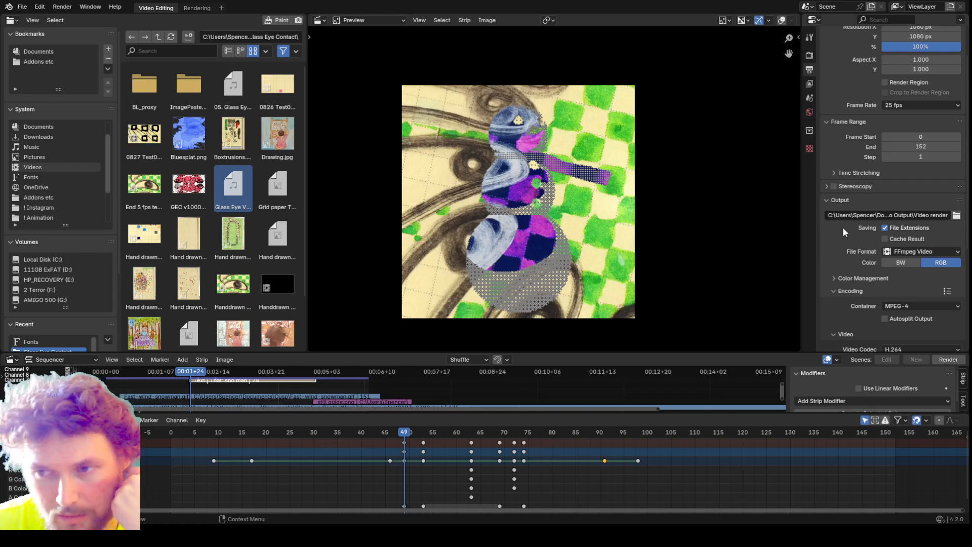
scroll(861, 259, "down", 2)
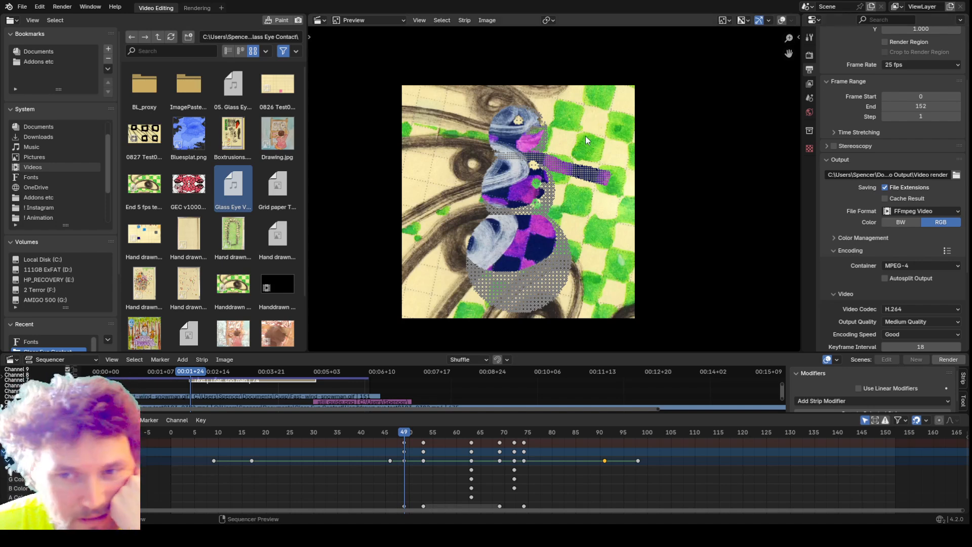
left_click(82, 9)
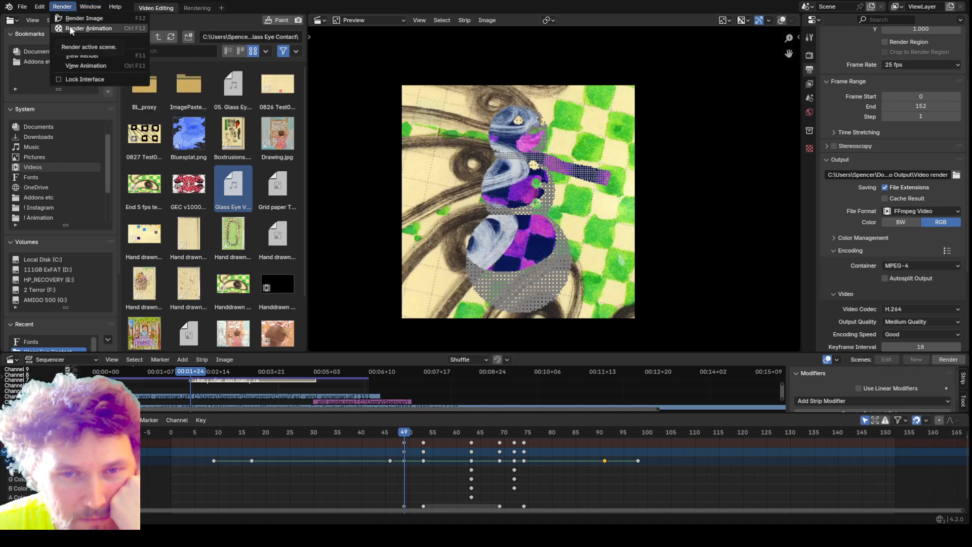
left_click(894, 174)
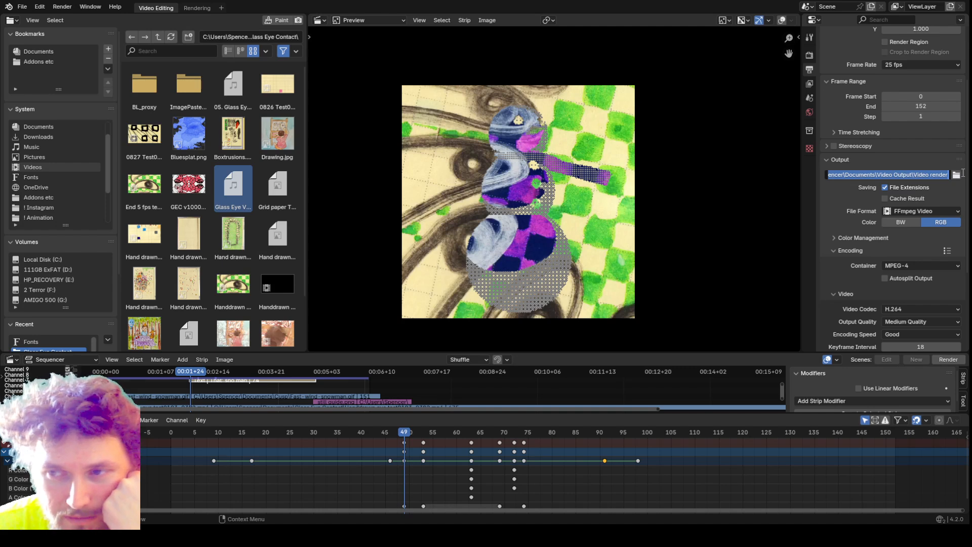
left_click(965, 175)
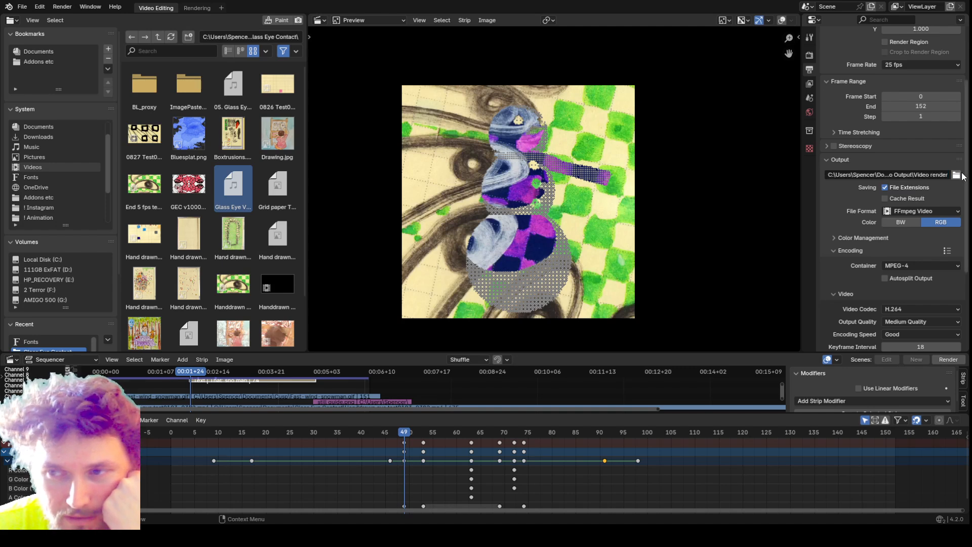
left_click(62, 6)
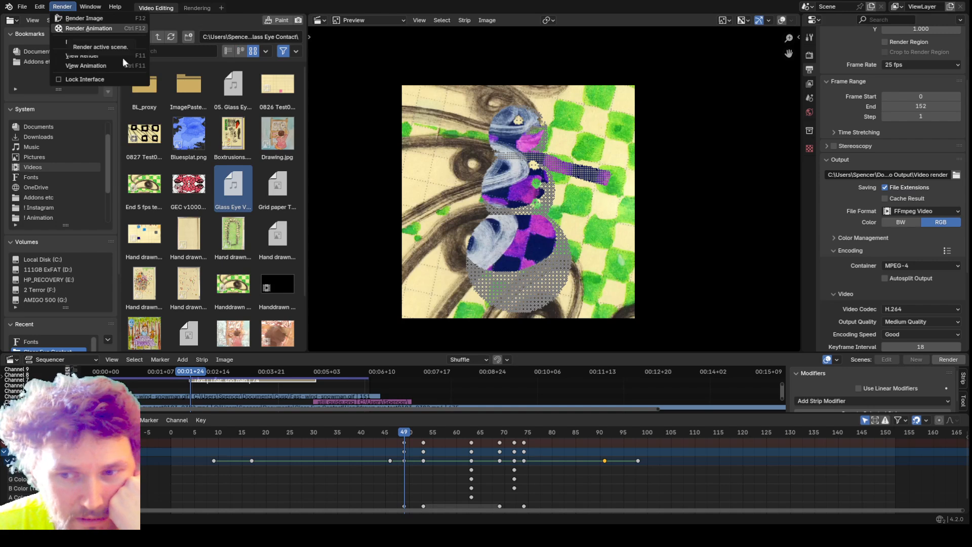
- Enlarge the Sequencer, scrub to 00:01+04, and set the scene's Frame Start to 30
left_click_drag(653, 351, 653, 252)
left_click_drag(198, 272, 156, 279)
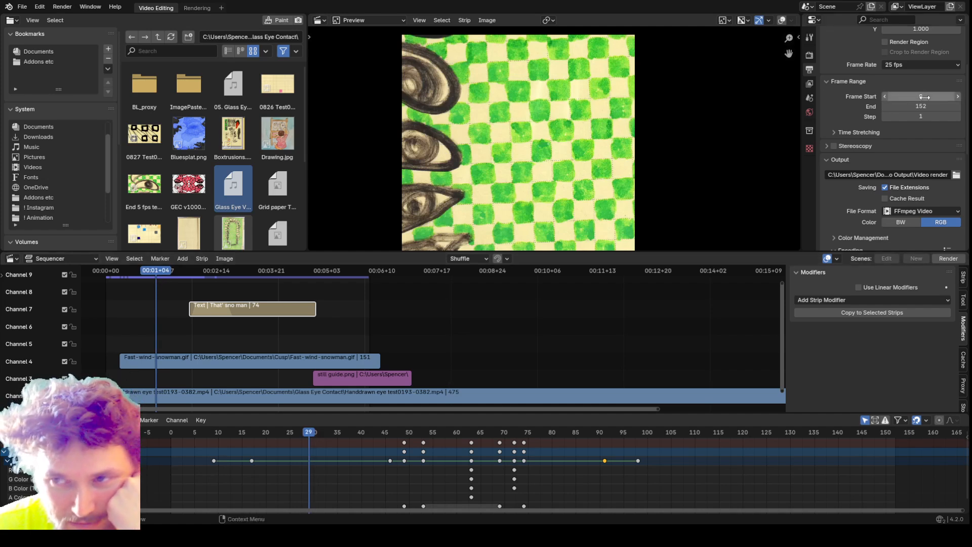
scroll(890, 125, "up", 4)
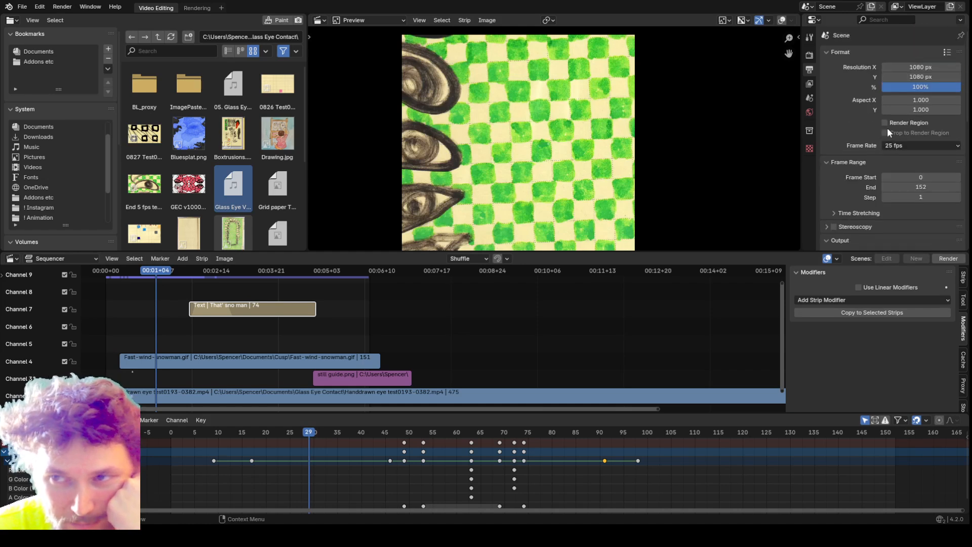
left_click(830, 50)
left_click(828, 49)
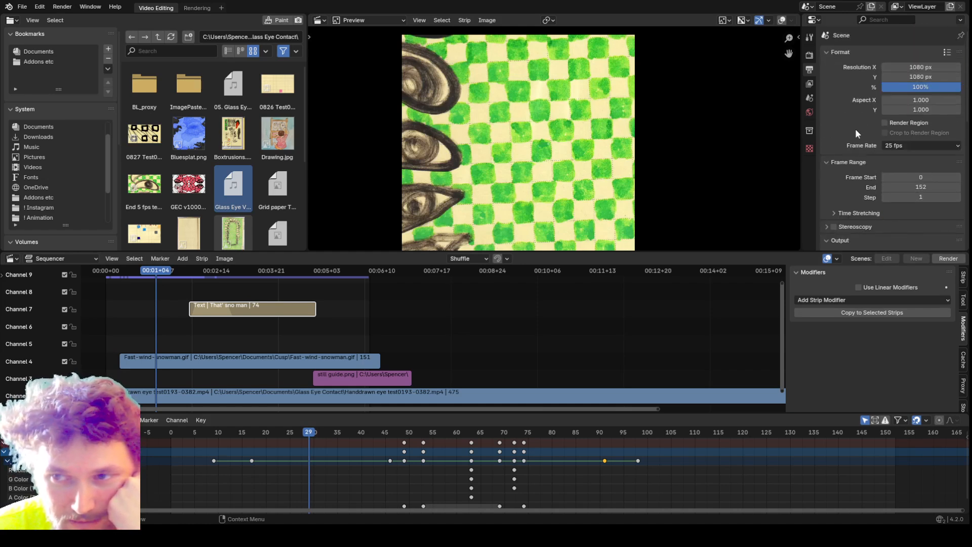
mouse_move(910, 176)
left_mouse_down()
mouse_move(934, 176)
mouse_move(925, 176)
left_mouse_up()
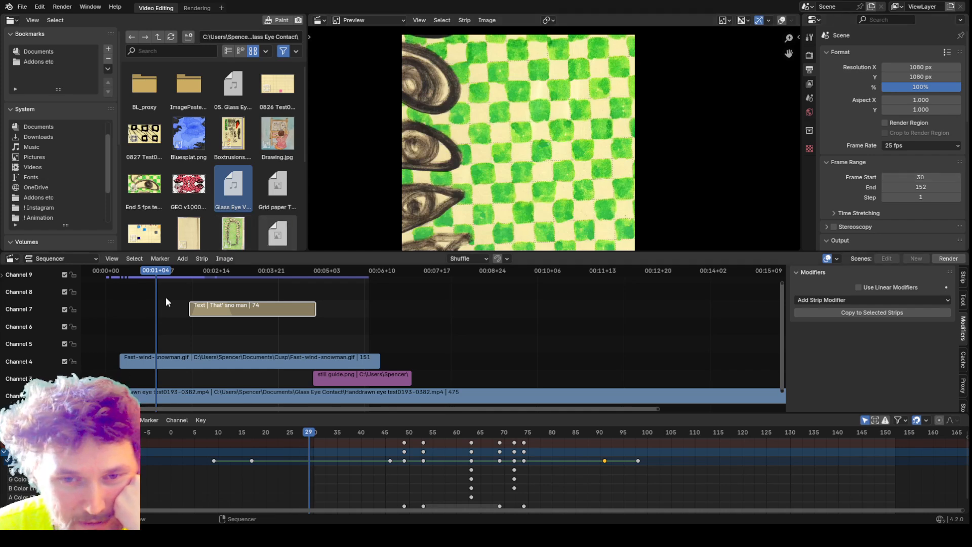
- Scrub to 00:03+10 in the Sequencer and set the scene's End frame to 84
scroll(185, 300, "up", 2)
middle_click_drag(255, 324, 491, 341)
scroll(436, 315, "up", 1)
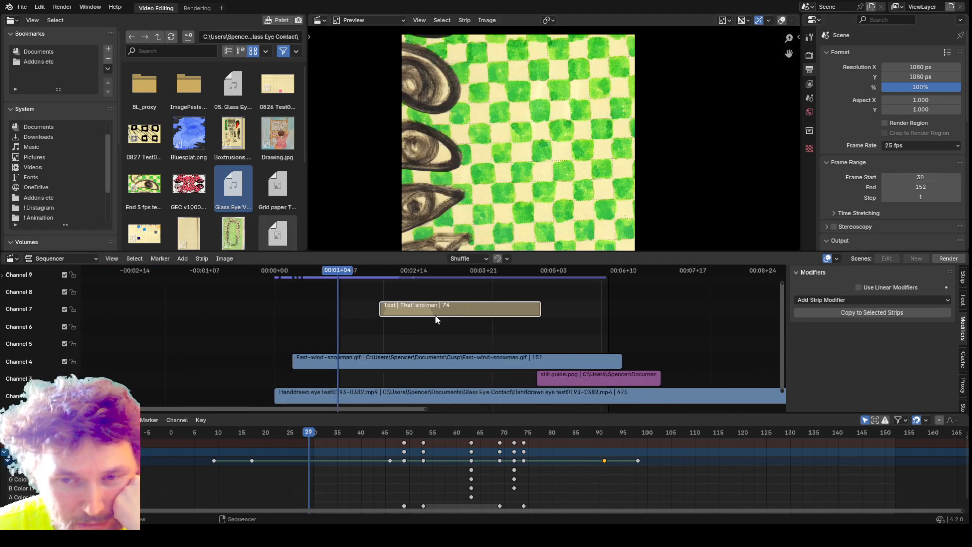
left_click_drag(338, 274, 460, 288)
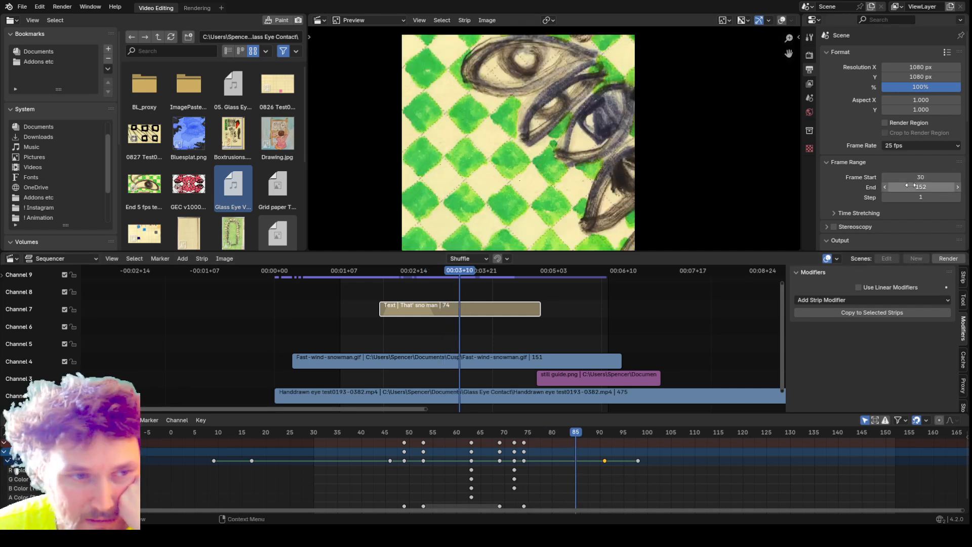
left_click(942, 186)
type("64")
key("Return")
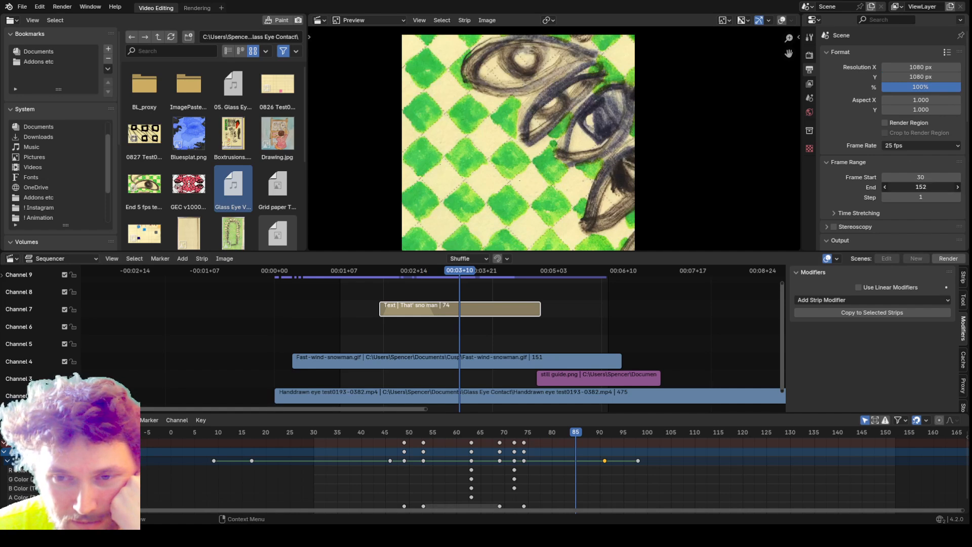
left_click_drag(911, 187, 921, 187)
left_click(457, 272)
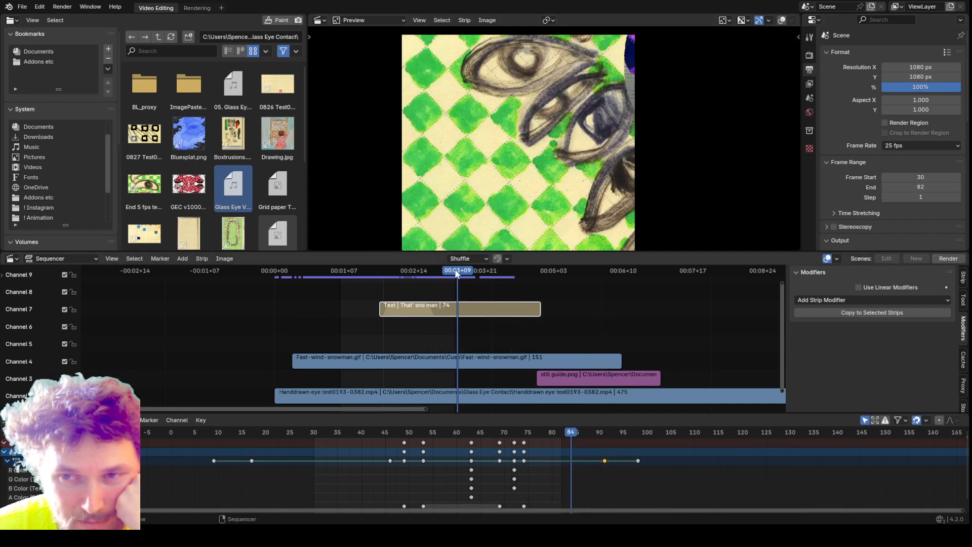
left_click_drag(456, 272, 460, 272)
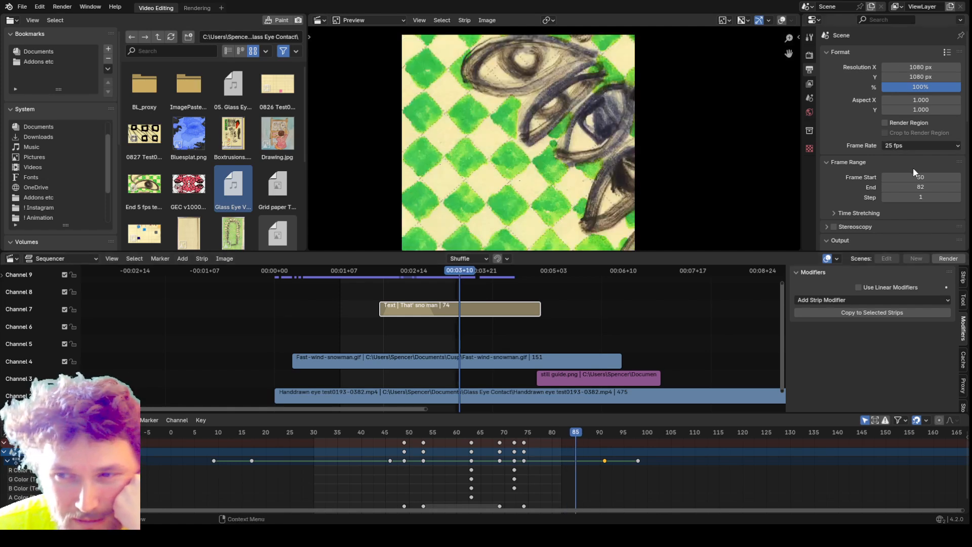
left_click_drag(921, 187, 923, 188)
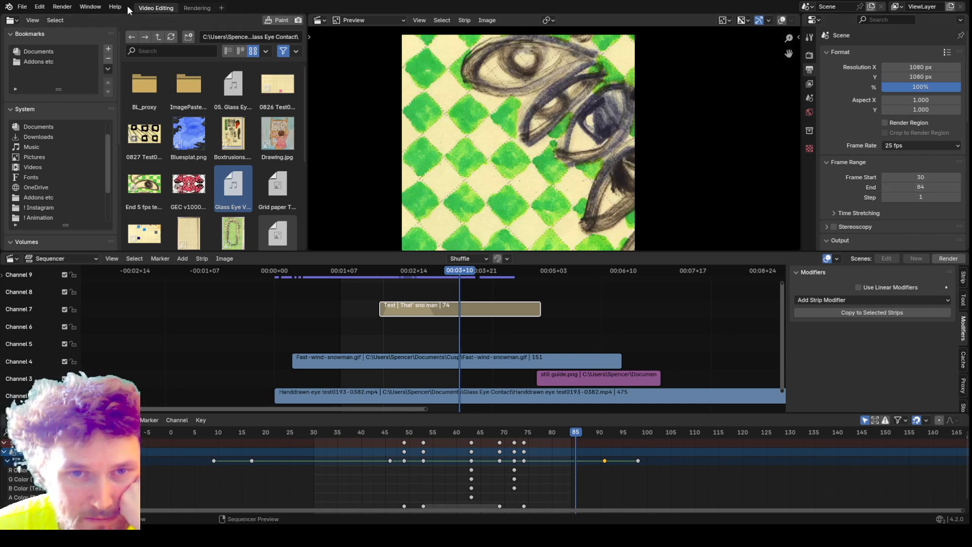
- Render the animation and switch to the Rendering workspace
left_click(62, 7)
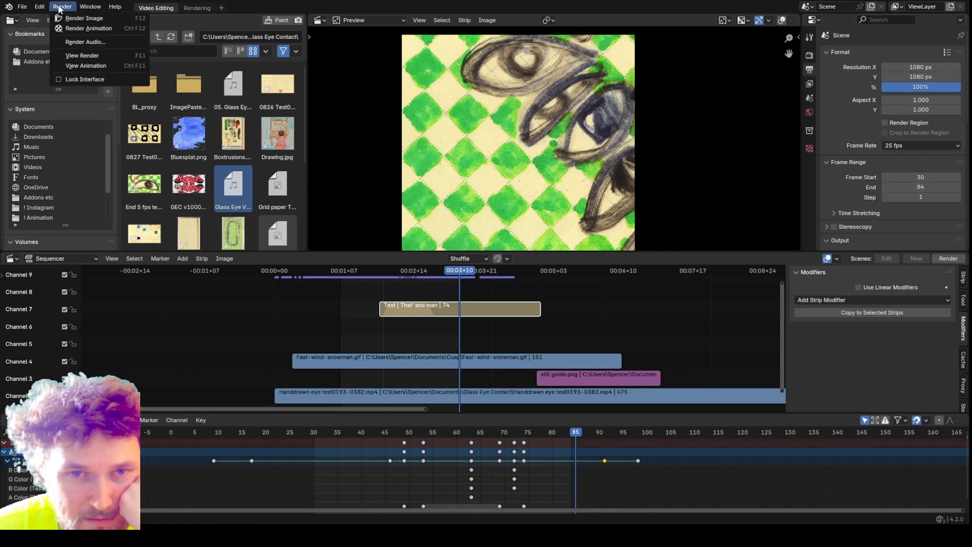
left_click(78, 29)
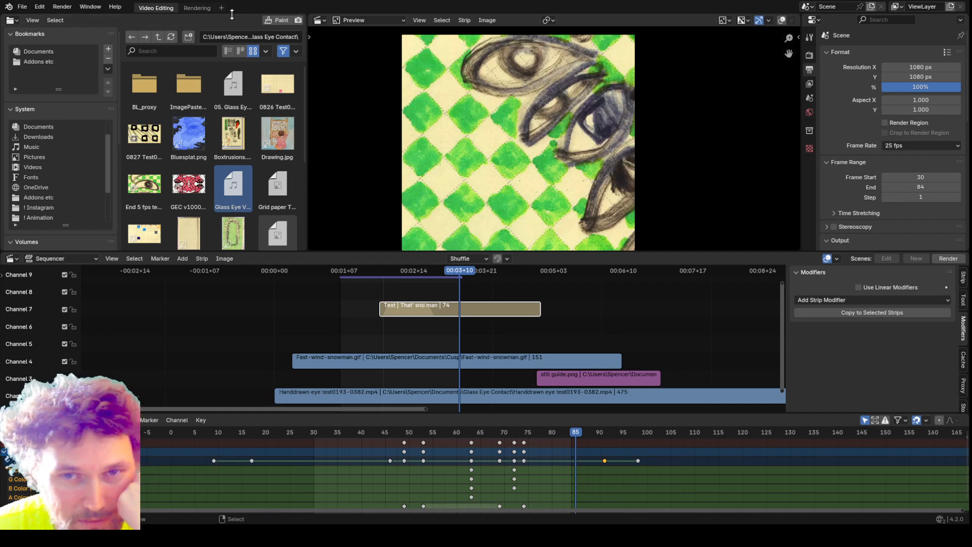
left_click(198, 8)
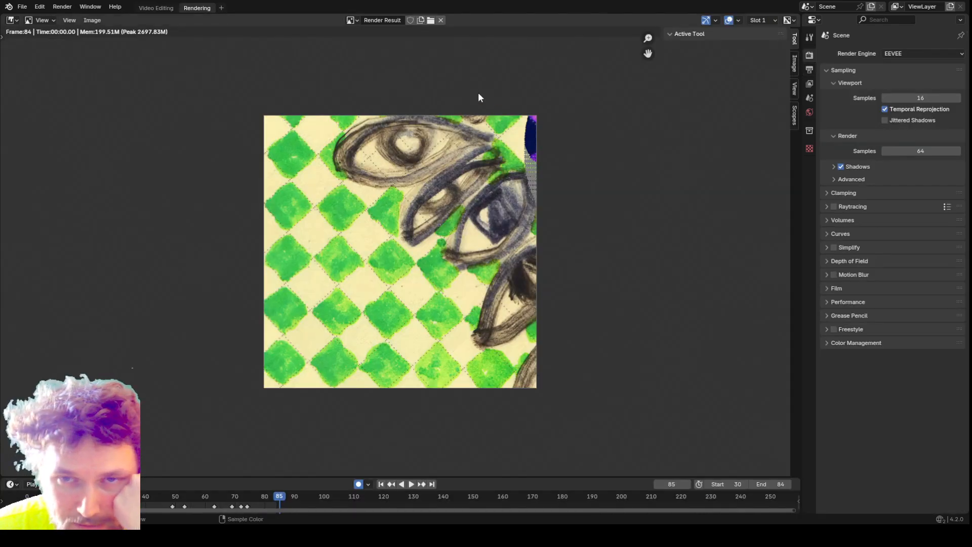
- Open the rendered clip Video render0030-0084.mp4 in the image editor and play the animation, stopping at frame 64
left_click(92, 20)
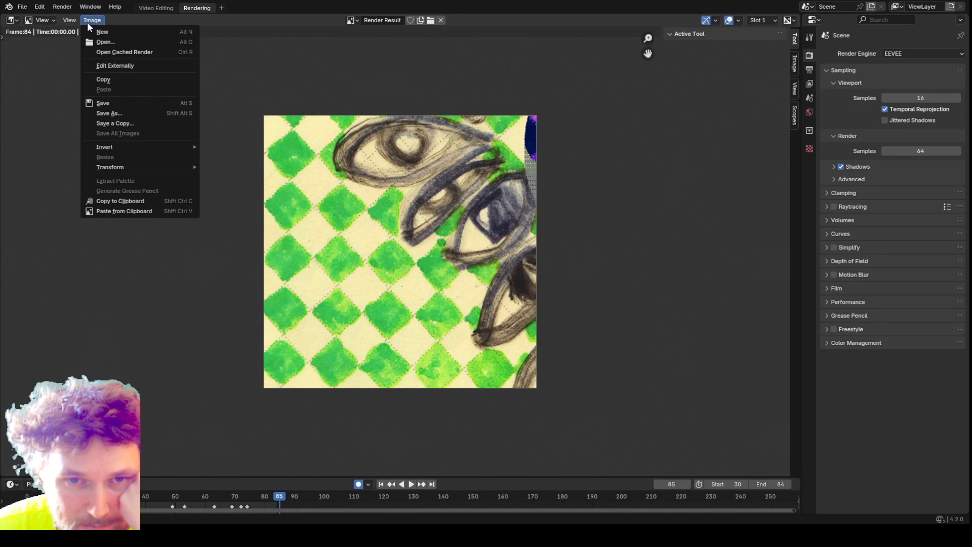
key("Escape")
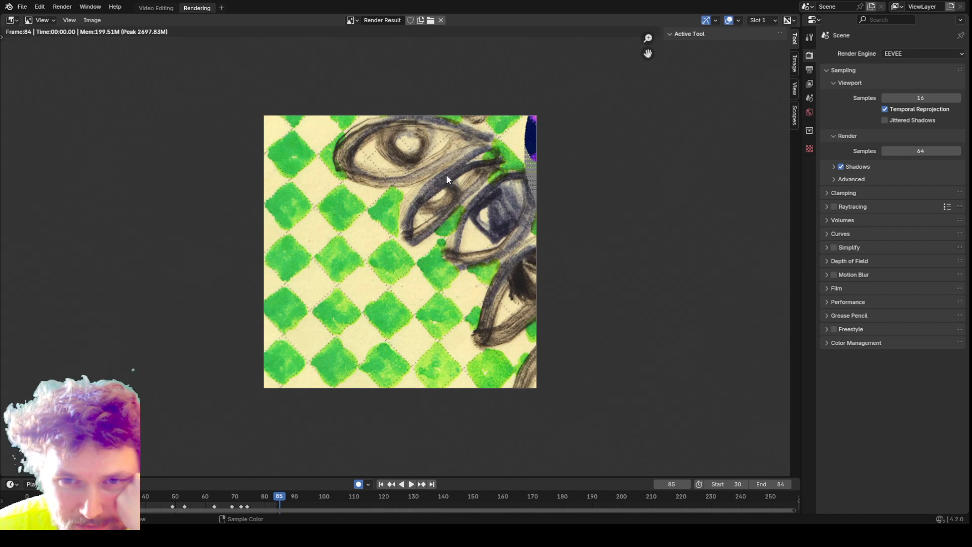
double_click(337, 162)
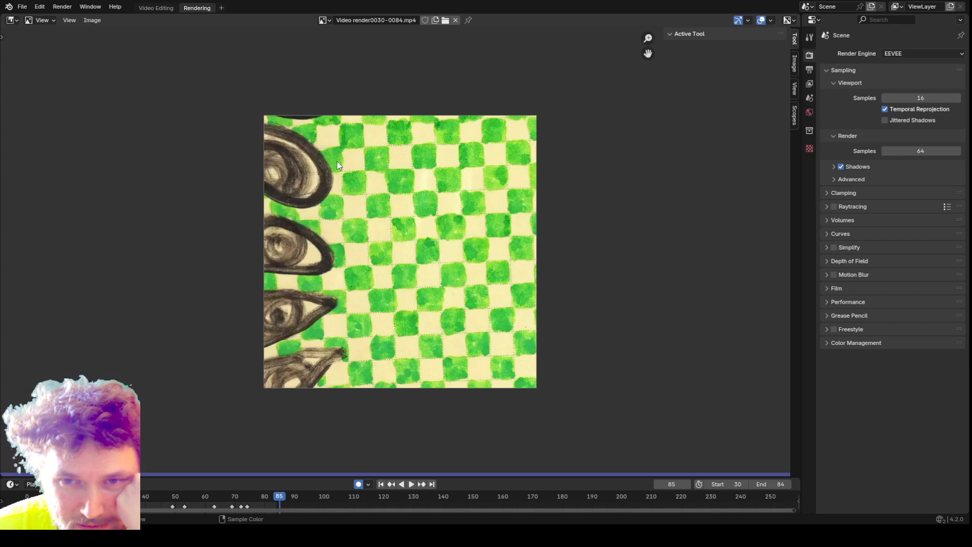
key("space")
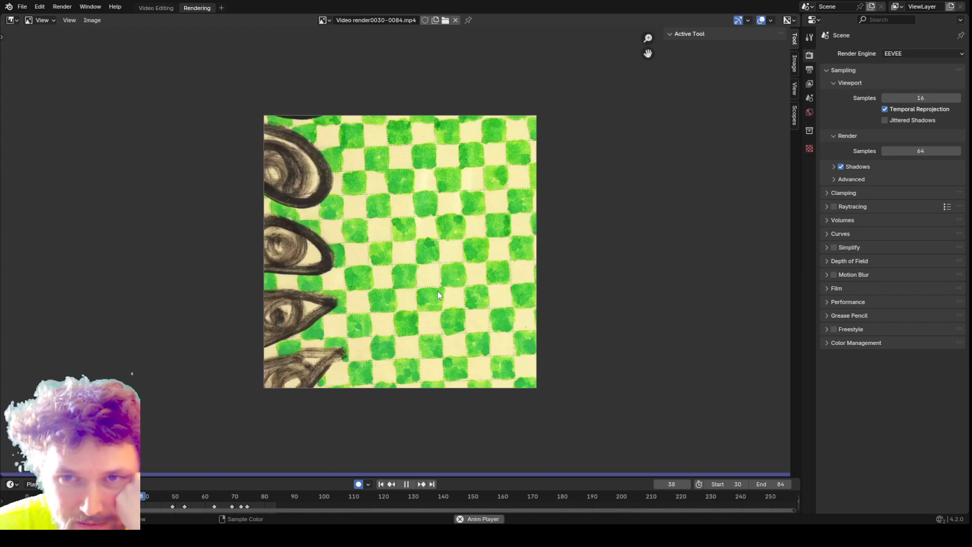
left_click(405, 485)
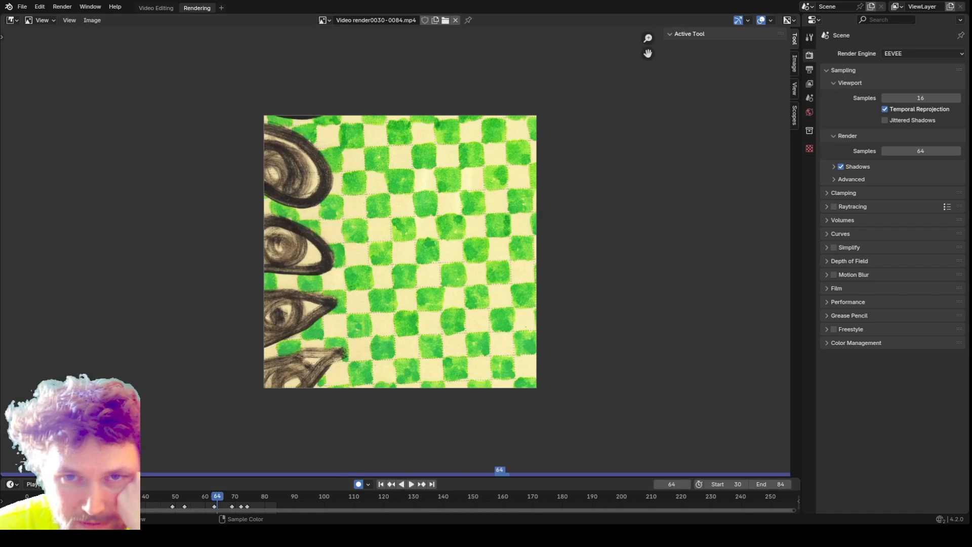
- Return to the Video Editing workspace, set the "That' sno man" text strip's size to 147.2, and scrub to 00:02+08
left_click(155, 8)
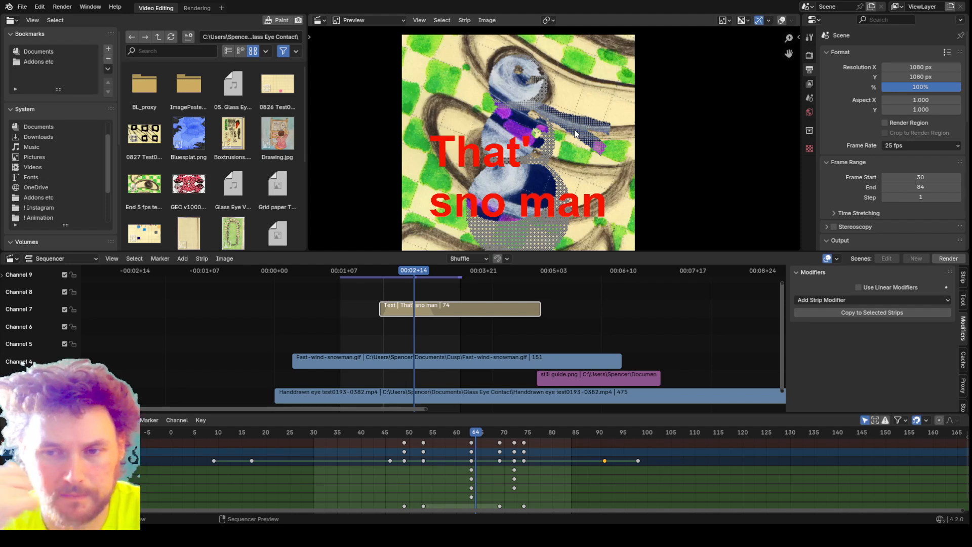
scroll(555, 147, "down", 1)
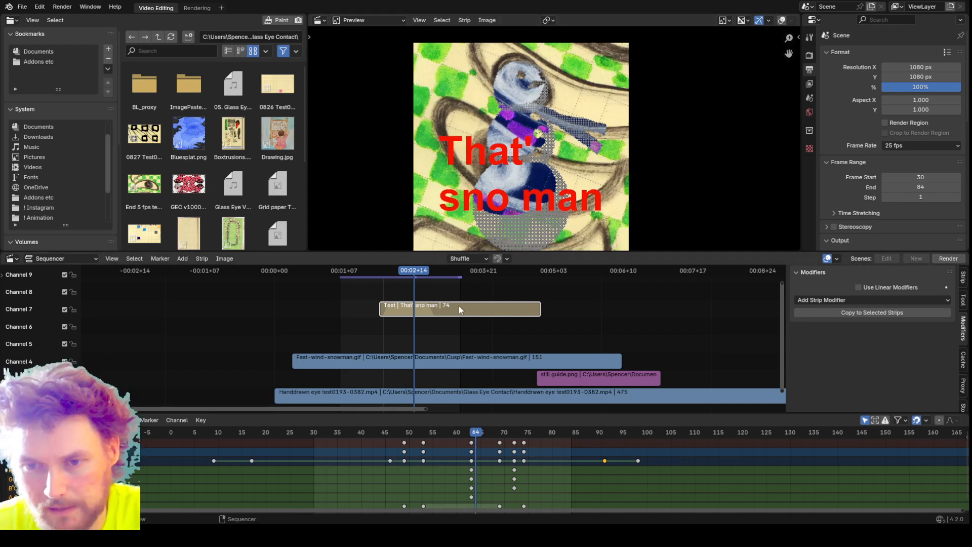
left_click(963, 279)
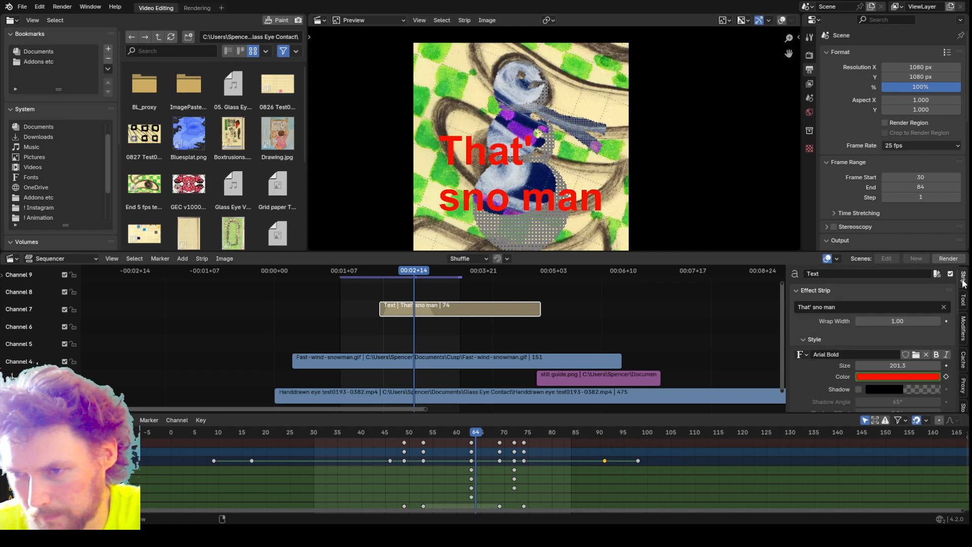
mouse_move(897, 321)
left_mouse_down()
mouse_move(856, 321)
mouse_move(899, 321)
left_mouse_up()
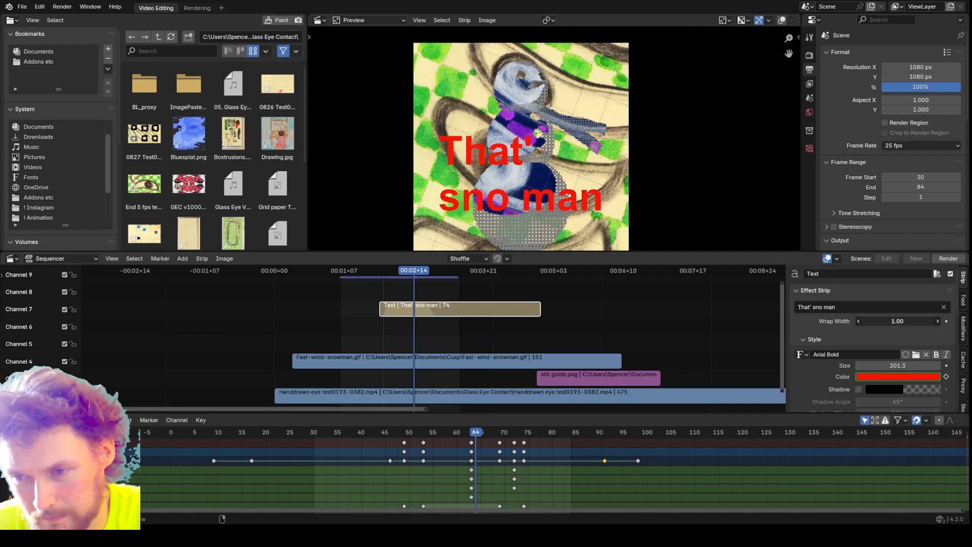
left_click_drag(882, 365, 847, 364)
mouse_move(401, 278)
left_mouse_down()
mouse_move(408, 271)
mouse_move(373, 271)
mouse_move(470, 282)
mouse_move(403, 272)
left_mouse_up()
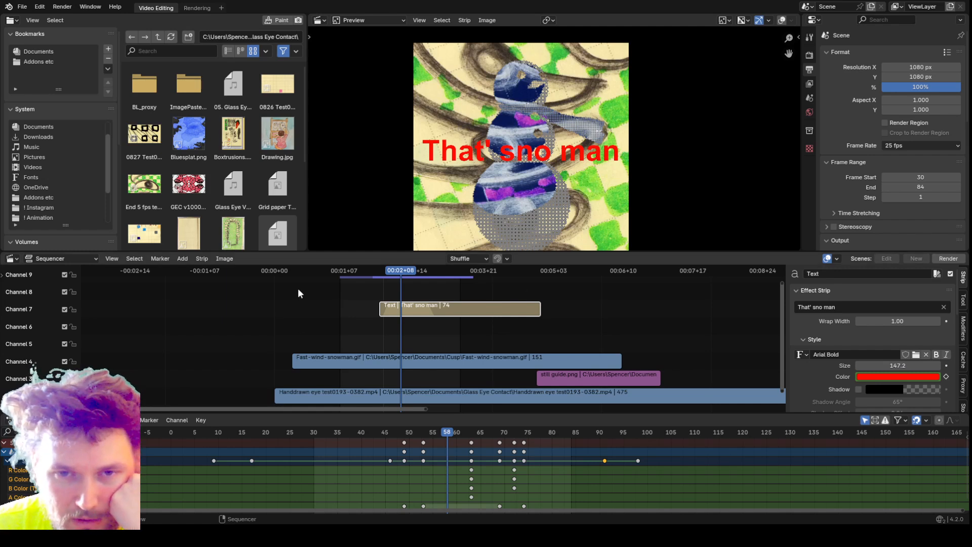
- Enlarge the preview and file browser slightly, and scrub the Sequencer back to 00:01+17
scroll(409, 336, "up", 5)
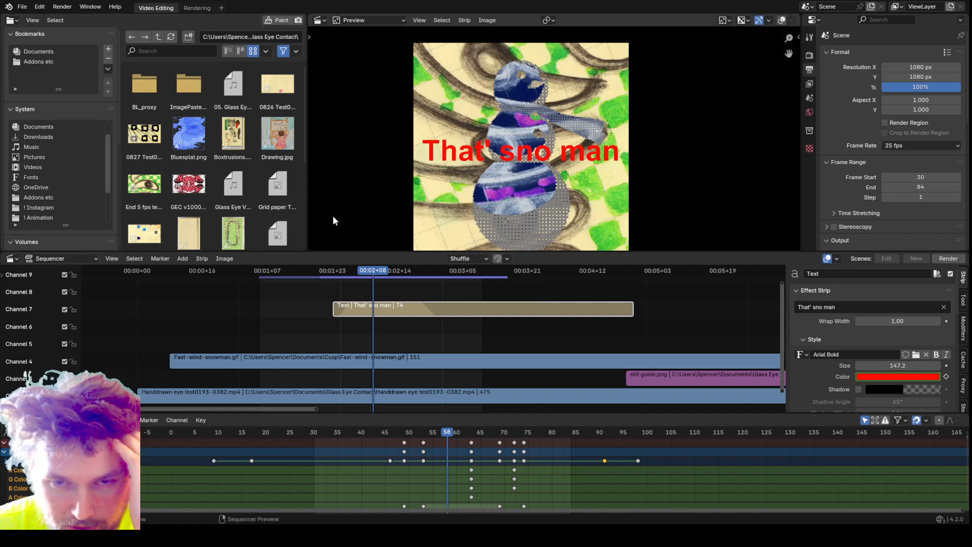
scroll(334, 221, "down", 1)
scroll(417, 318, "down", 2)
scroll(418, 322, "up", 3)
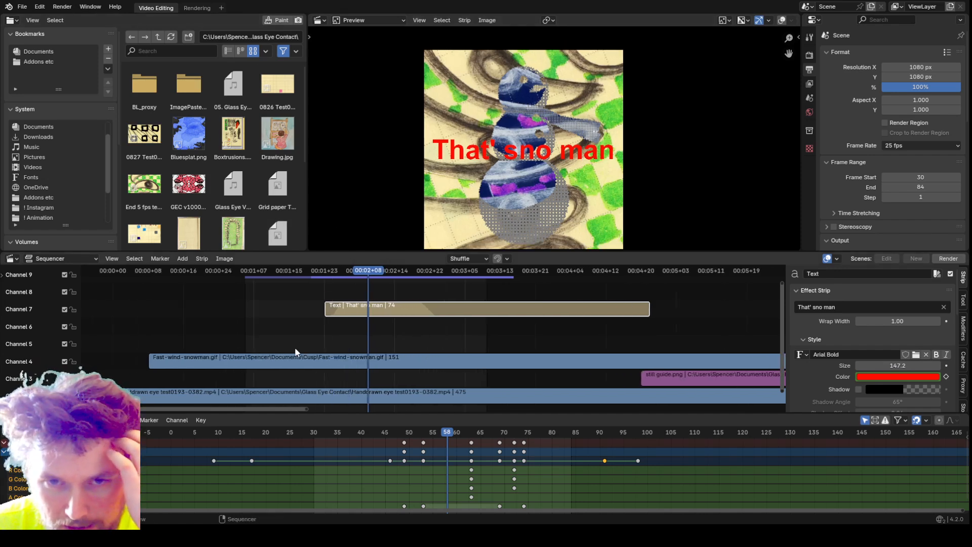
left_click(226, 127)
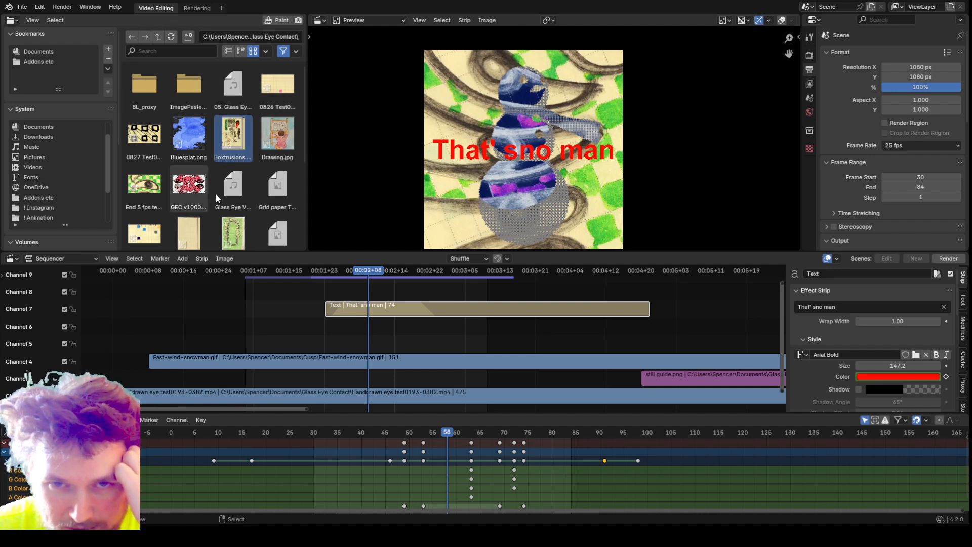
scroll(410, 327, "down", 1)
scroll(375, 309, "up", 1)
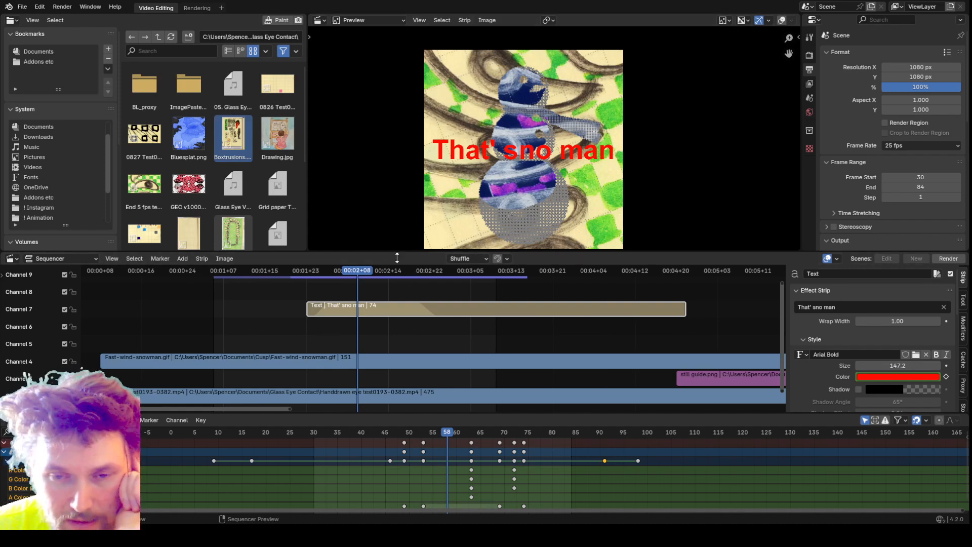
scroll(380, 302, "up", 1)
scroll(379, 302, "up", 1)
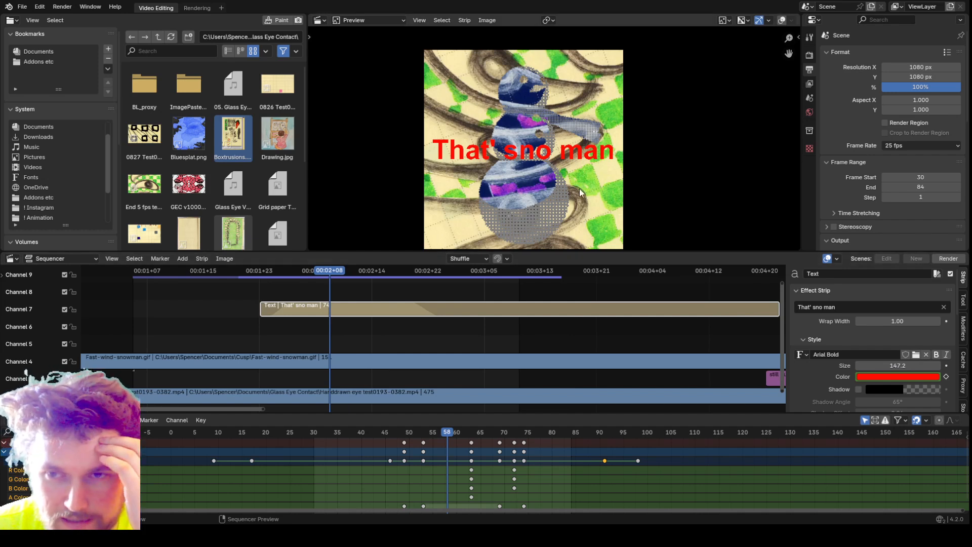
left_click_drag(566, 252, 570, 262)
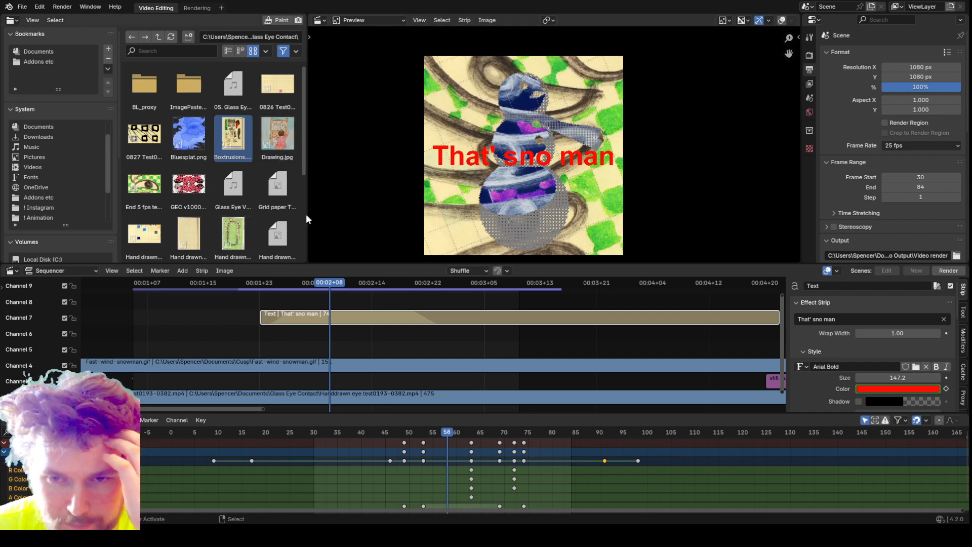
left_click_drag(149, 287, 218, 304)
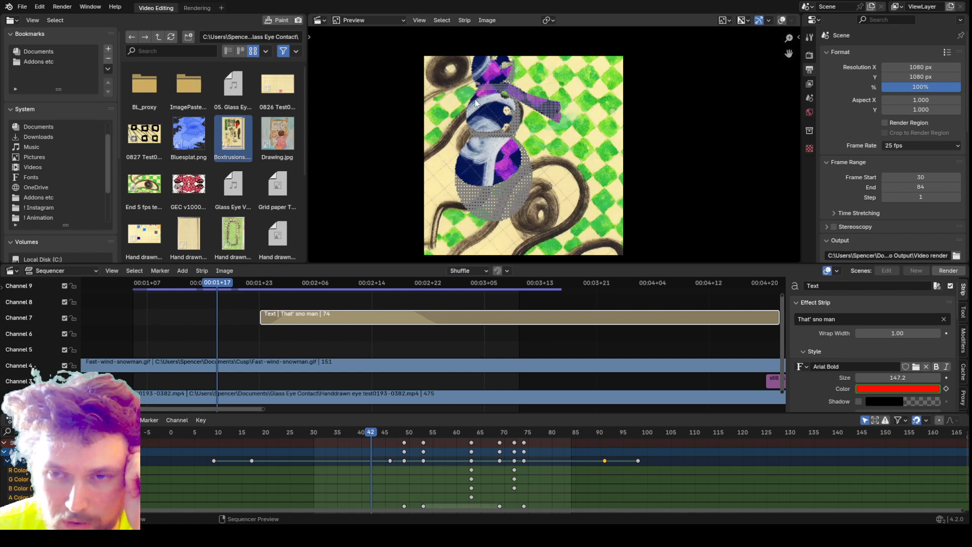
- Examine the snowman GIF and hand-drawn eye strips by selecting them in turn, and reselect the text strip
left_click(266, 366)
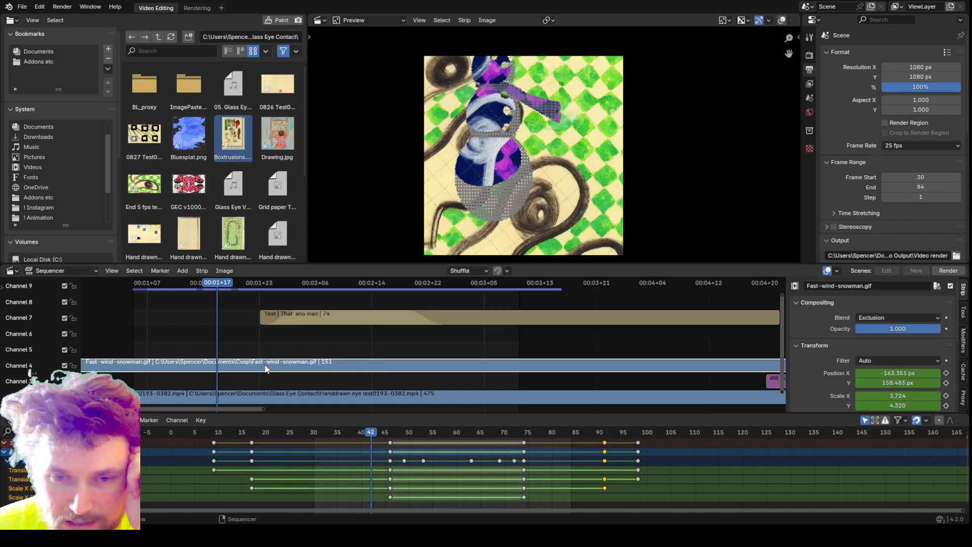
left_click(258, 390)
left_click(266, 366)
left_click(291, 319)
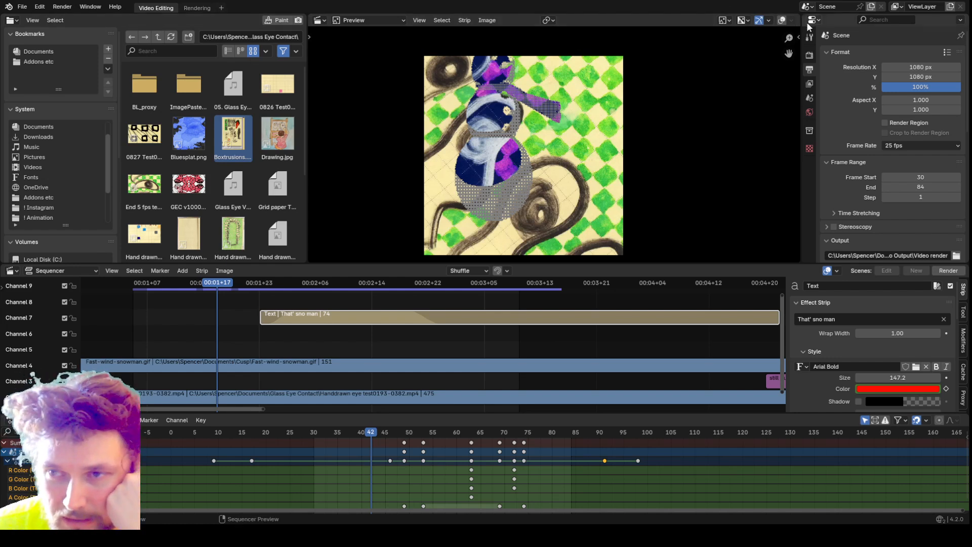
- Add a General Layout workspace to the file and fit more of the camera view in the viewport
left_click(220, 8)
mouse_move(219, 24)
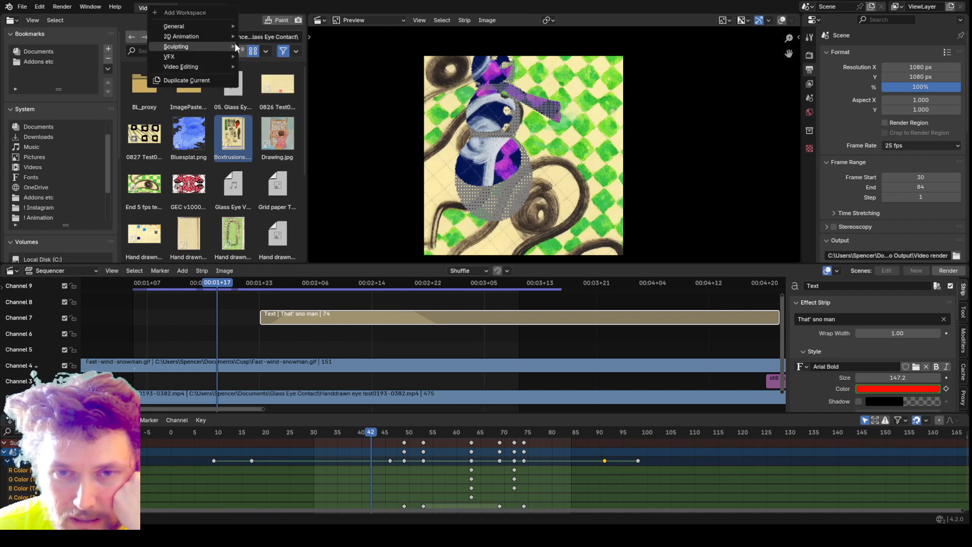
left_click(274, 55)
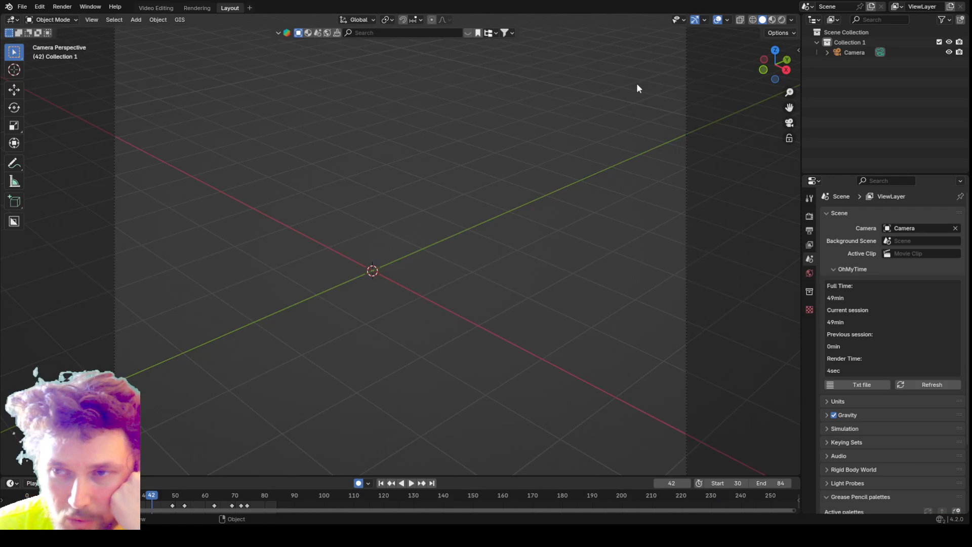
scroll(662, 101, "down", 1)
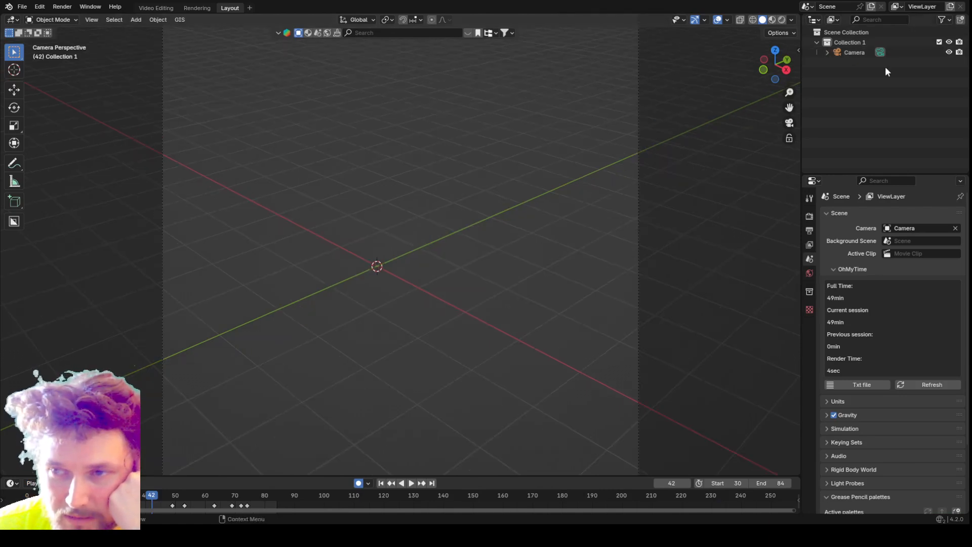
- Expand the Camera in the outliner and add a cube mesh at the world origin
left_click(825, 53)
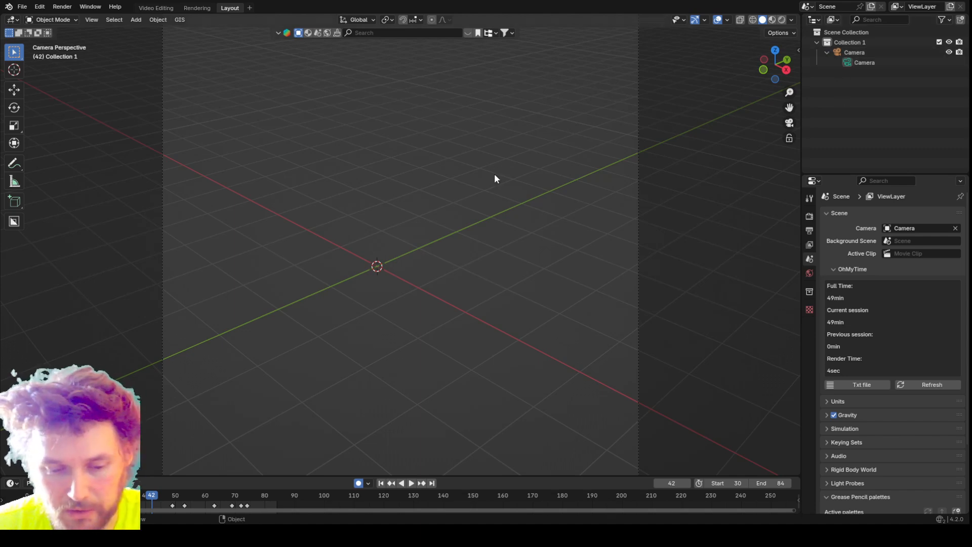
key("shift+a")
mouse_move(491, 188)
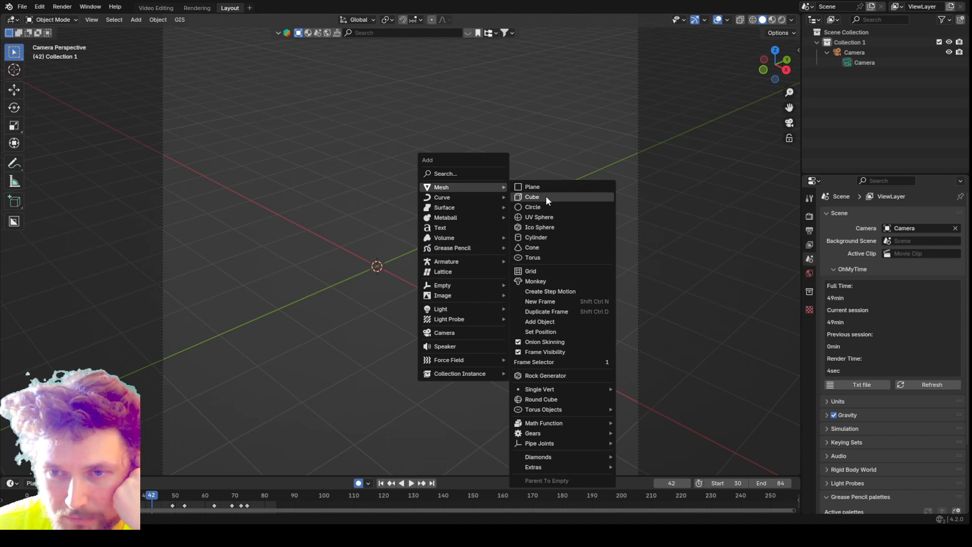
left_click(546, 196)
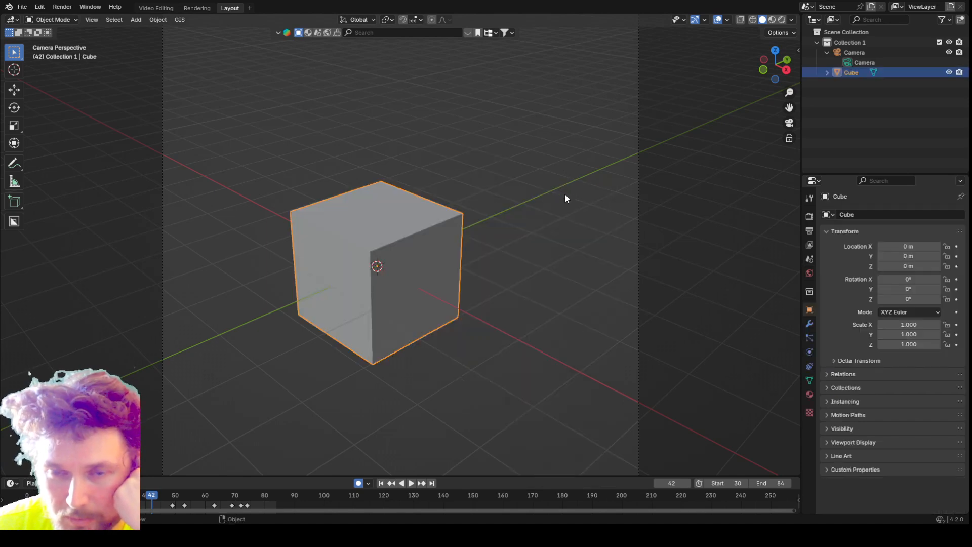
- Set the outliner's display mode to Scenes and deselect the cube
left_click(833, 18)
left_click(852, 45)
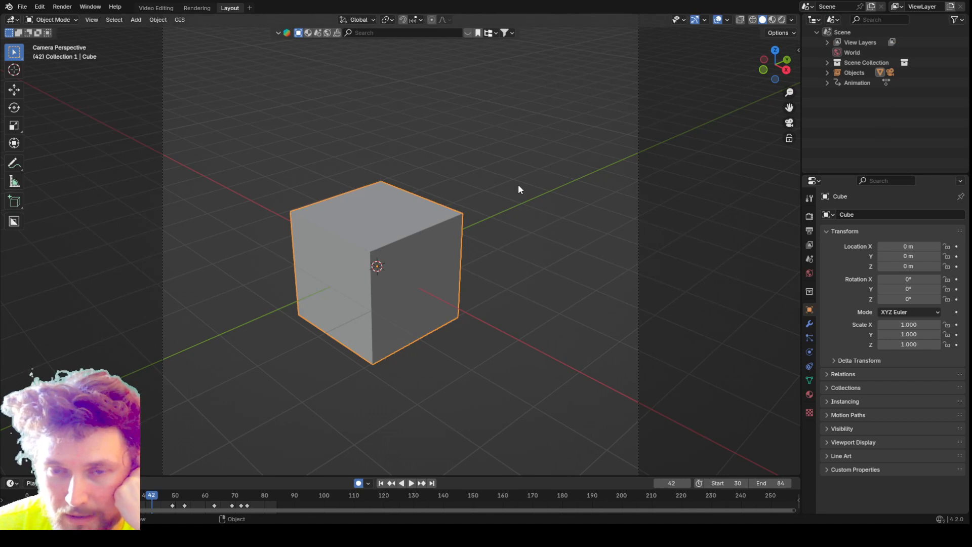
left_click(854, 125)
right_click(856, 124)
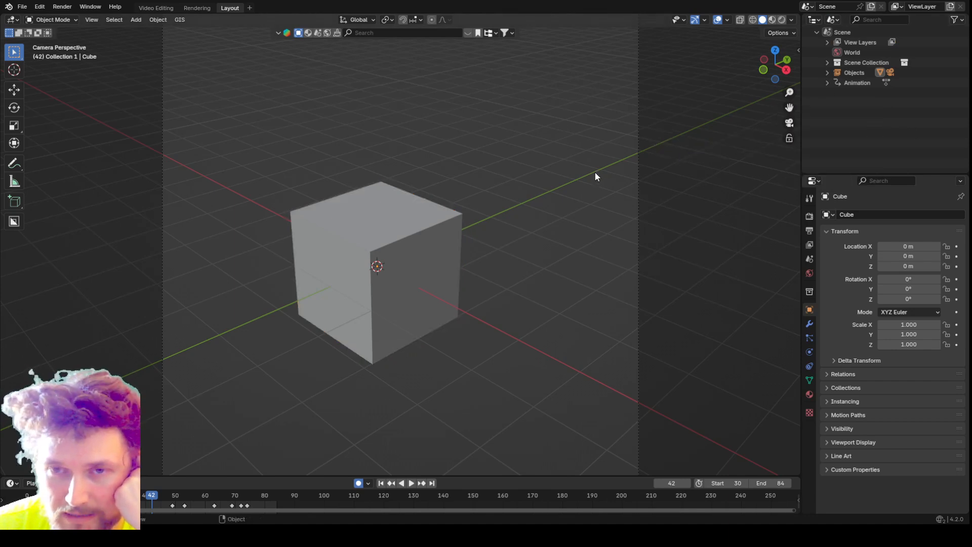
left_click(834, 20)
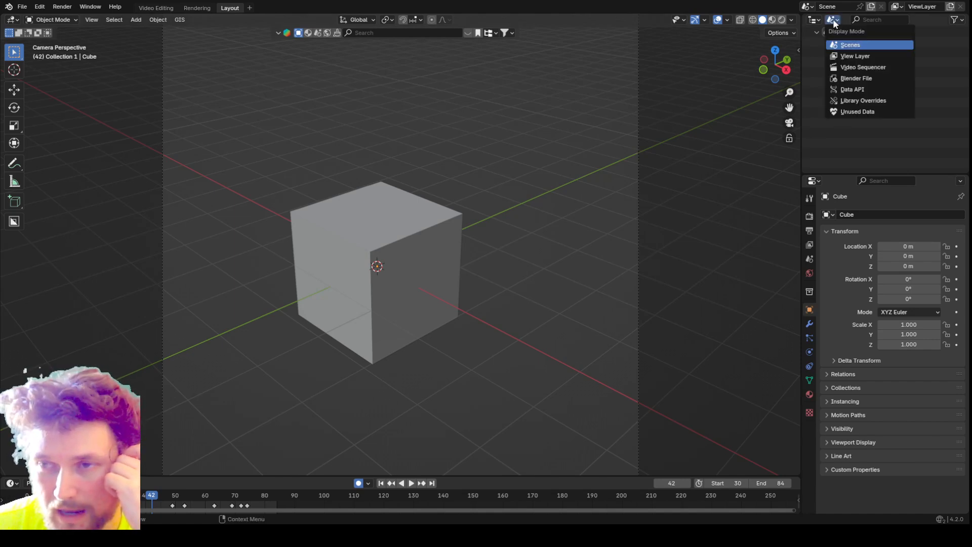
left_click(826, 45)
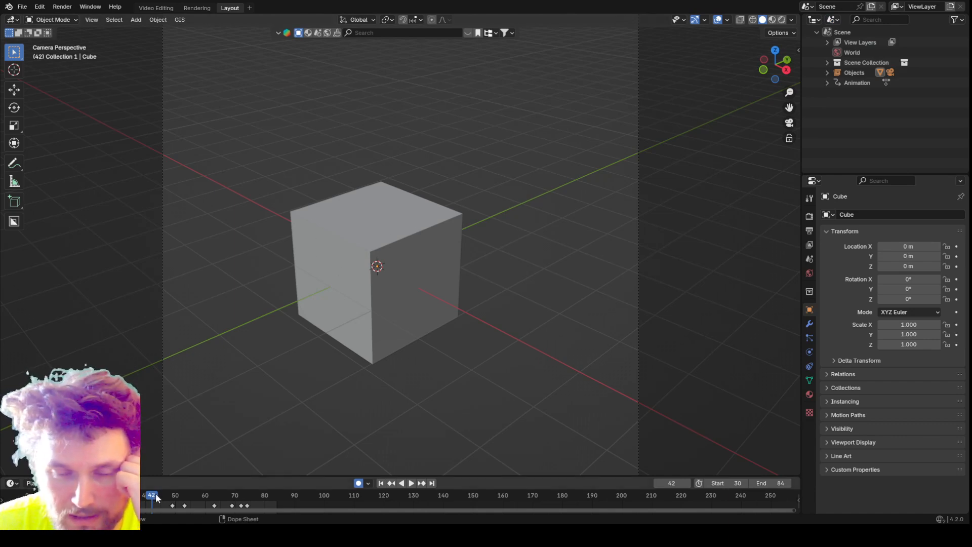
left_click(153, 8)
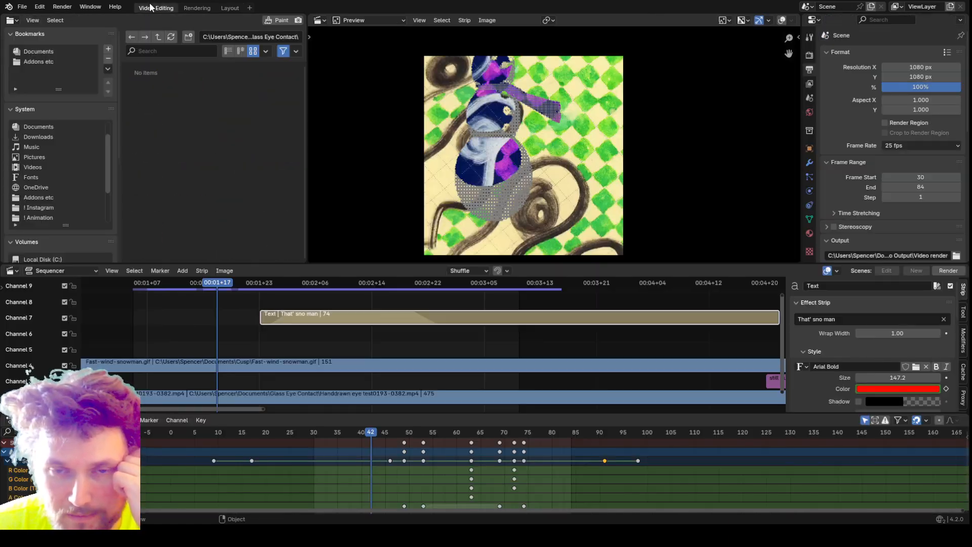
right_click(284, 339)
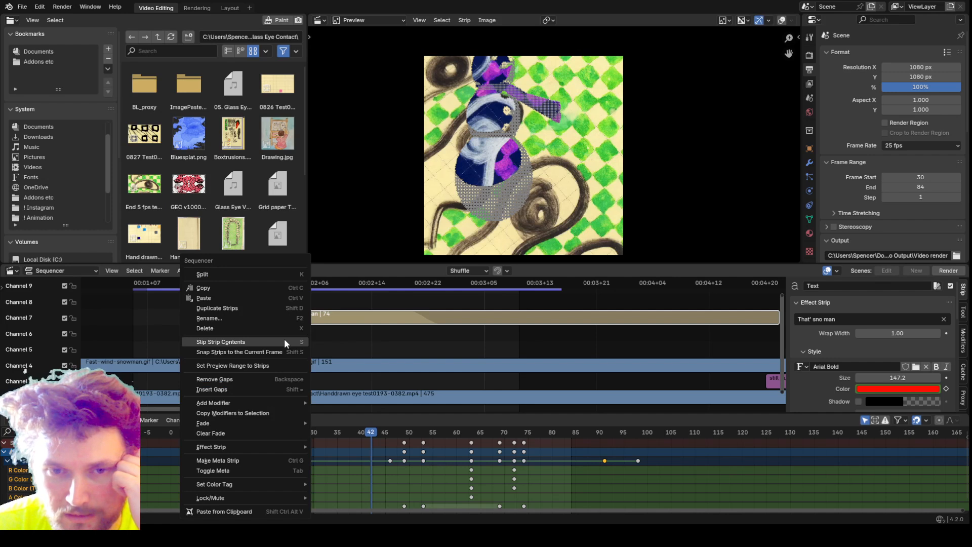
left_click(284, 339)
left_click(182, 271)
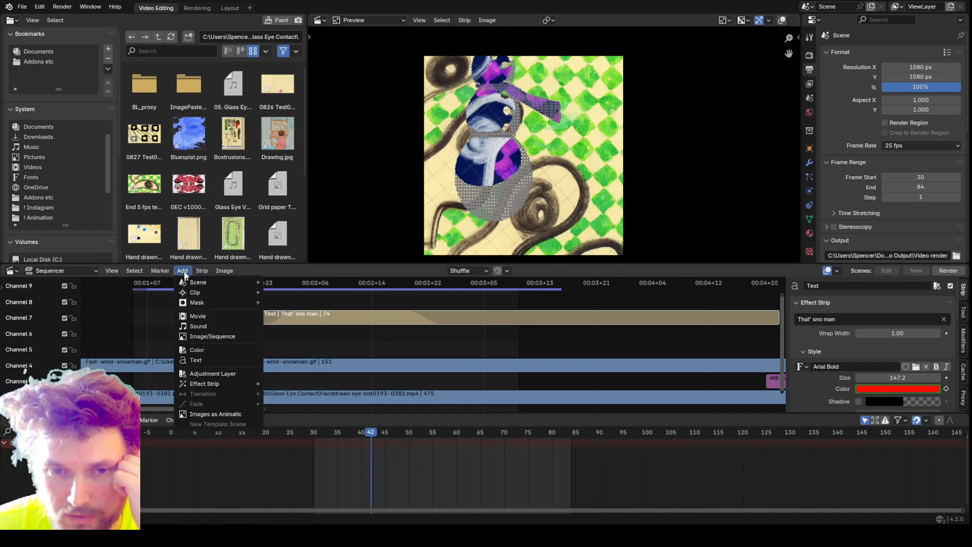
mouse_move(194, 284)
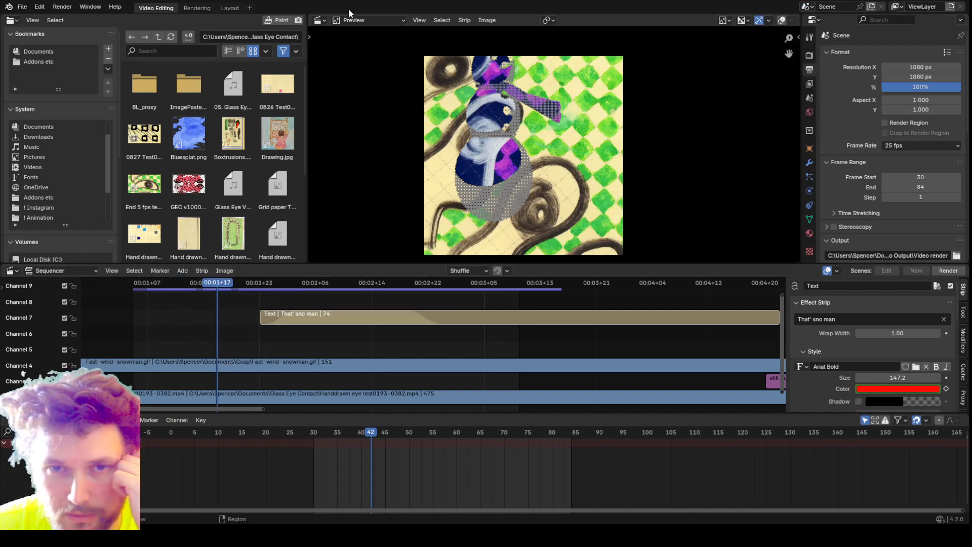
left_click(229, 8)
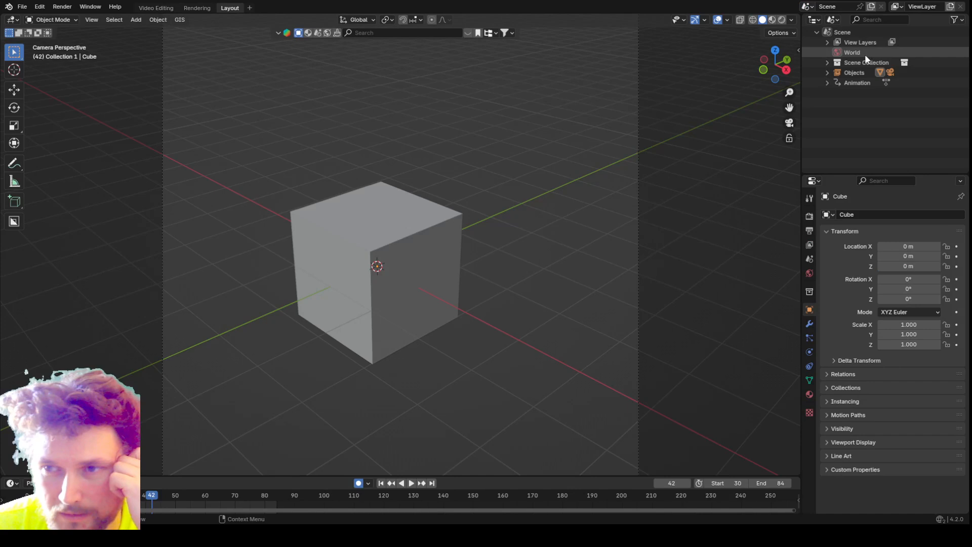
right_click(850, 108)
key("Escape")
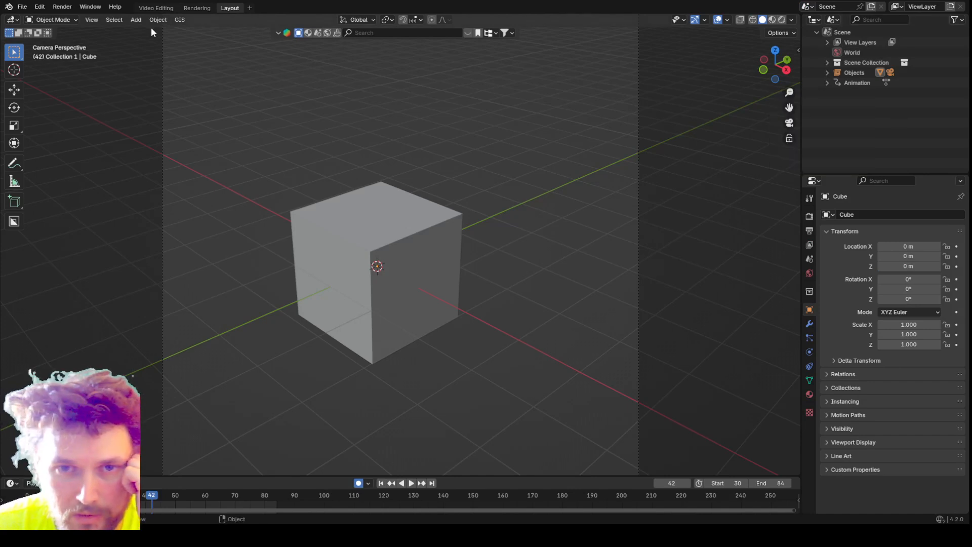
- In the Video Editing workspace, add a strip with a new scene on channel 5 and set the current frame to 41
left_click(147, 8)
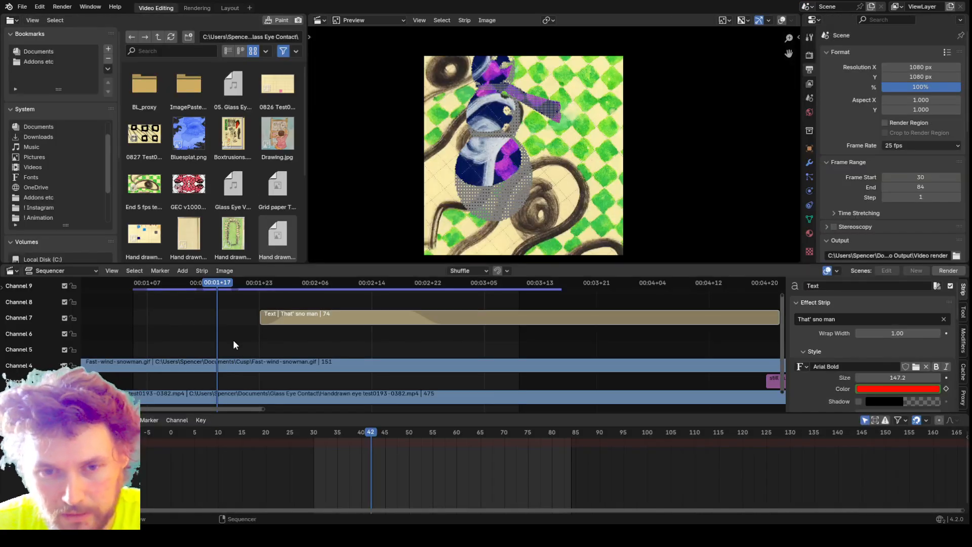
key("shift+a")
mouse_move(233, 339)
left_click(266, 337)
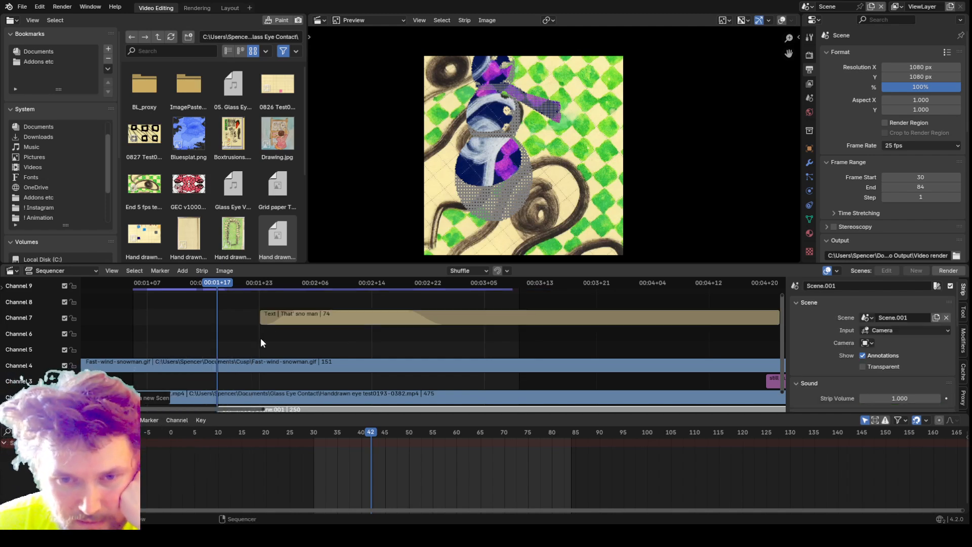
left_click(232, 318)
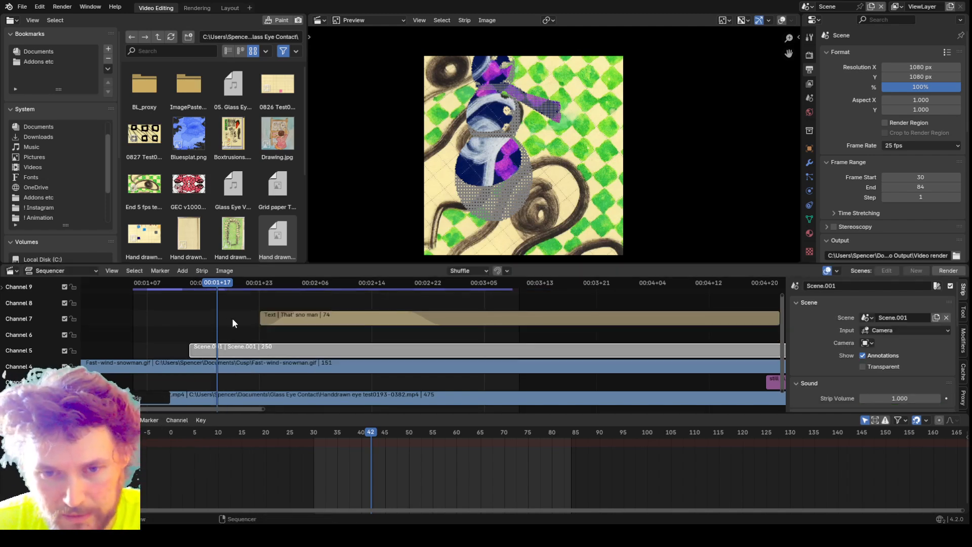
left_click_drag(219, 290, 211, 287)
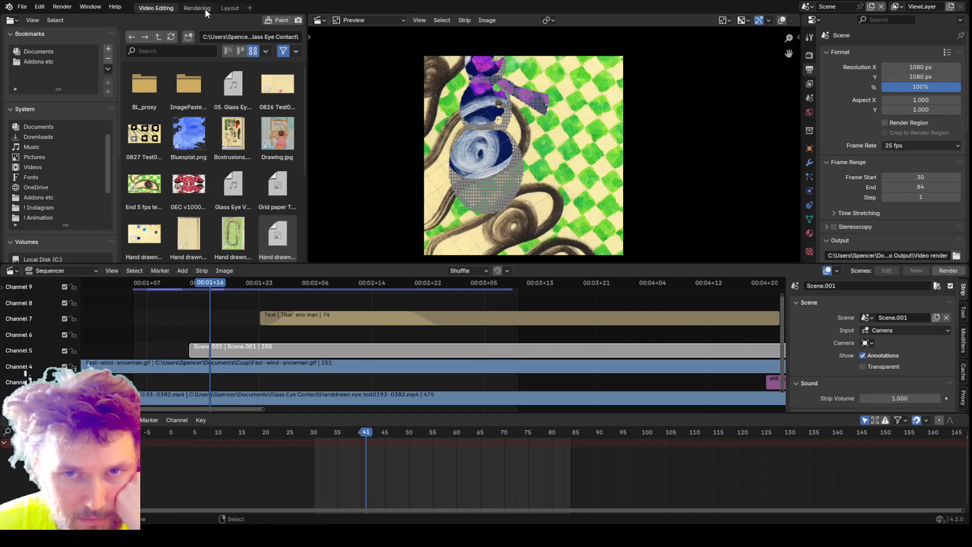
- Return to the Layout workspace and rename the newly created scene in the outliner to "Suzanne Scene"
left_click(230, 8)
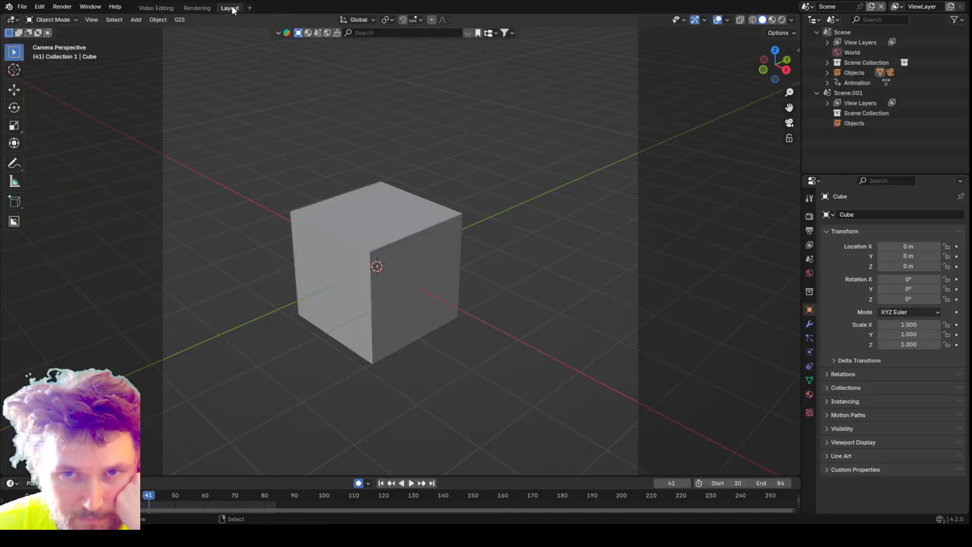
double_click(856, 92)
type("Suzan")
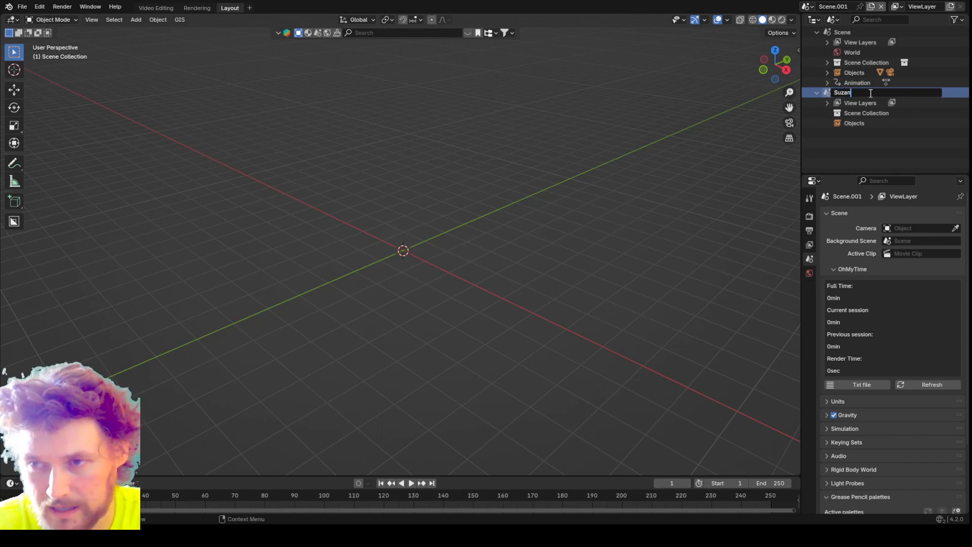
type("ne Scene")
key("Return")
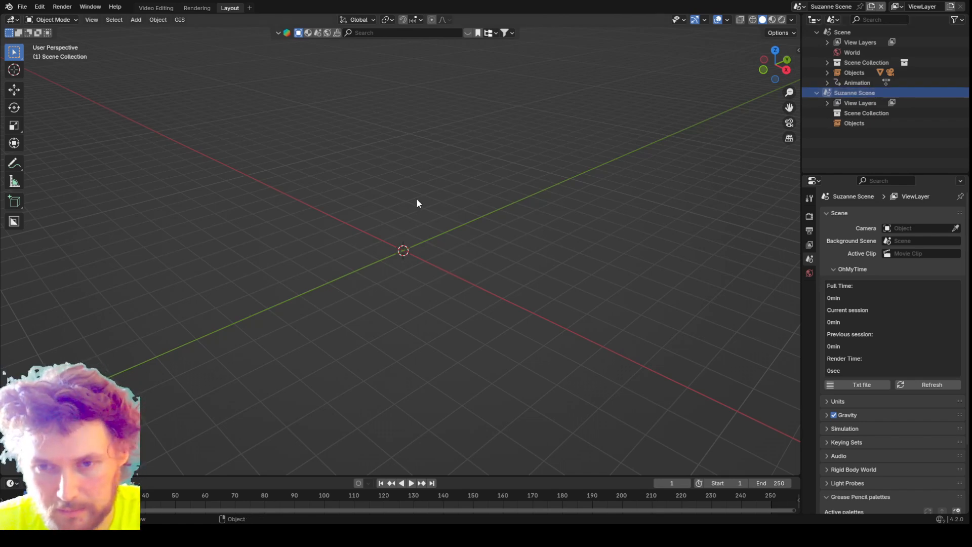
- Add a camera to the Suzanne Scene and move it along the ground plane to about X 5.9 m, Y -4.4 m
key("shift+a")
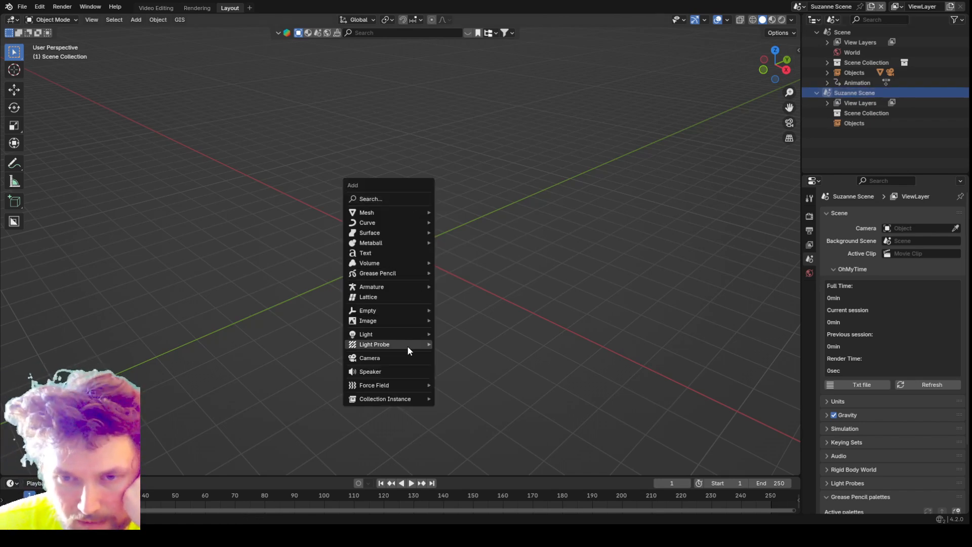
left_click(398, 359)
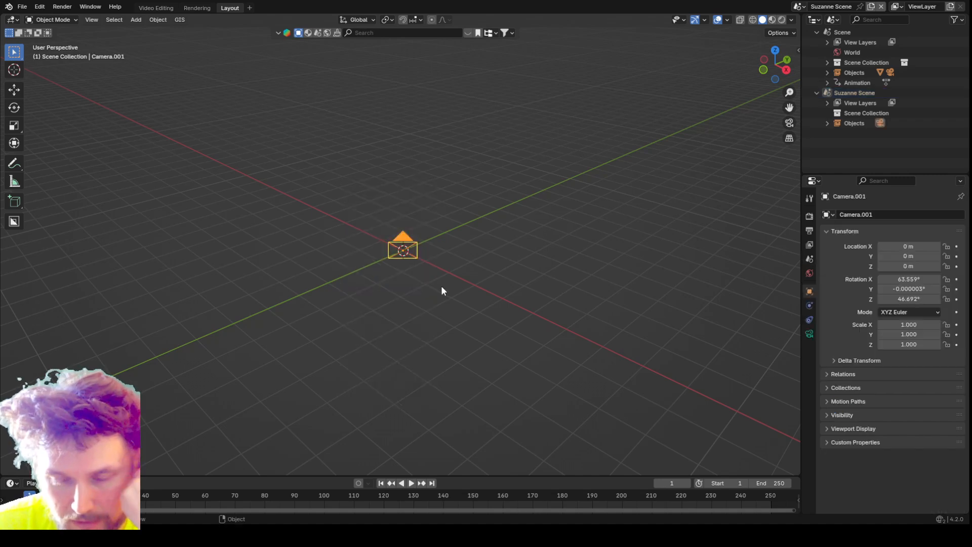
key("g")
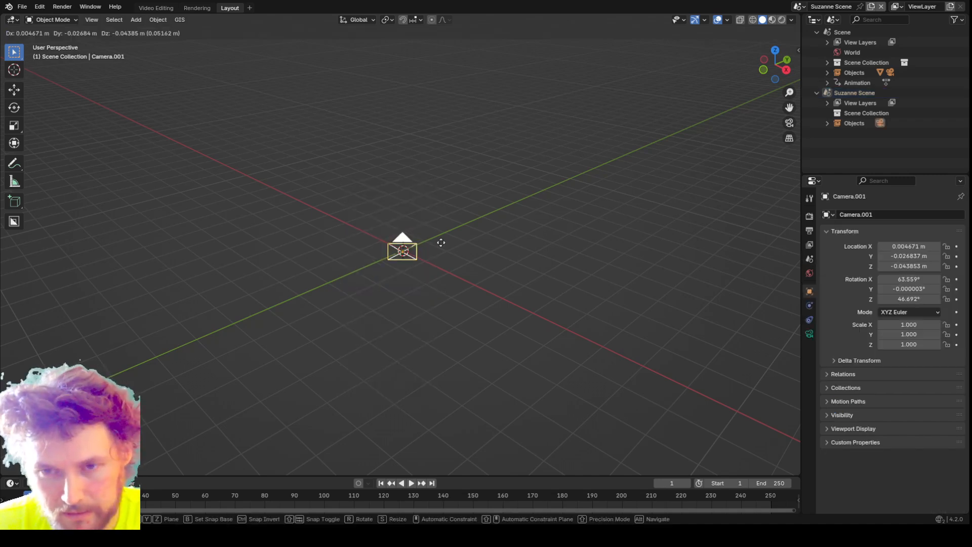
key("shift+z")
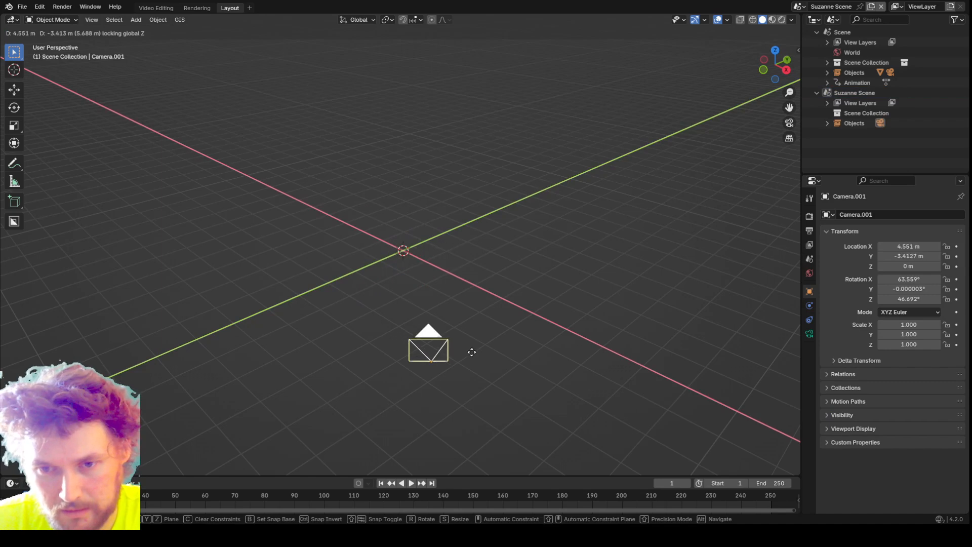
left_click(490, 406)
- Raise the camera to about 3.9 m, look through it and shift it so the world origin sits near the frame's centre
key("g")
key("z")
left_click(442, 223)
key("KP_Decimal")
key("KP_0")
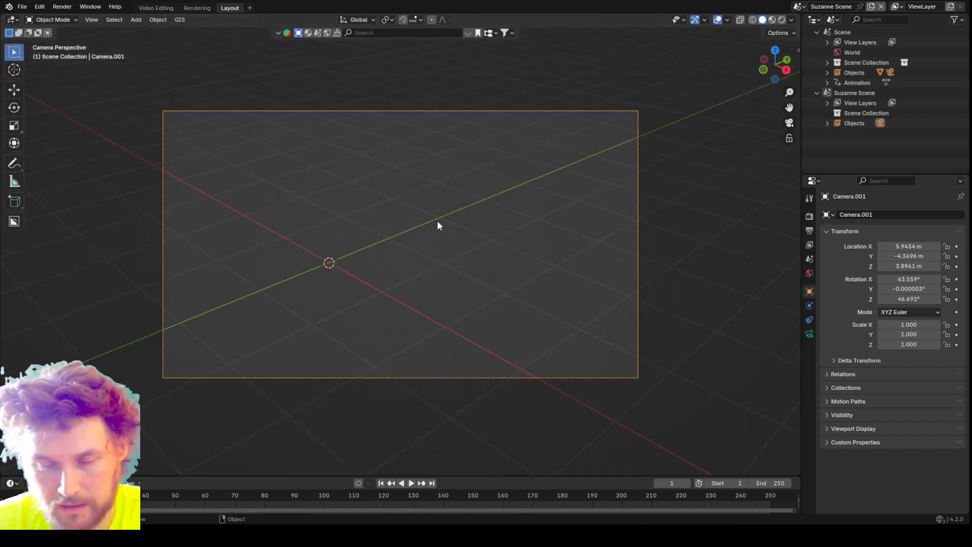
key("g")
left_click(406, 256)
- Add a monkey mesh at the world origin and insert a rotation keyframe for it at frame 1
key("shift+a")
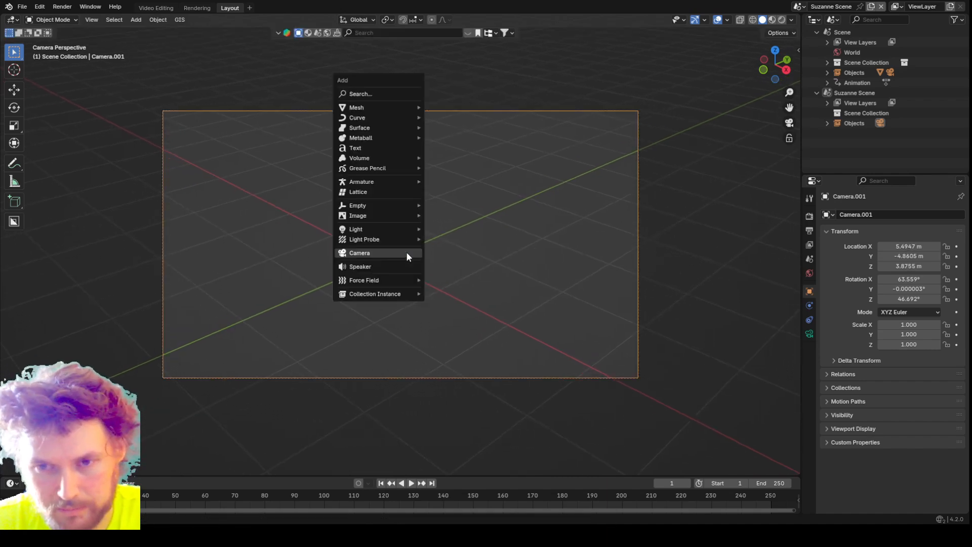
mouse_move(357, 109)
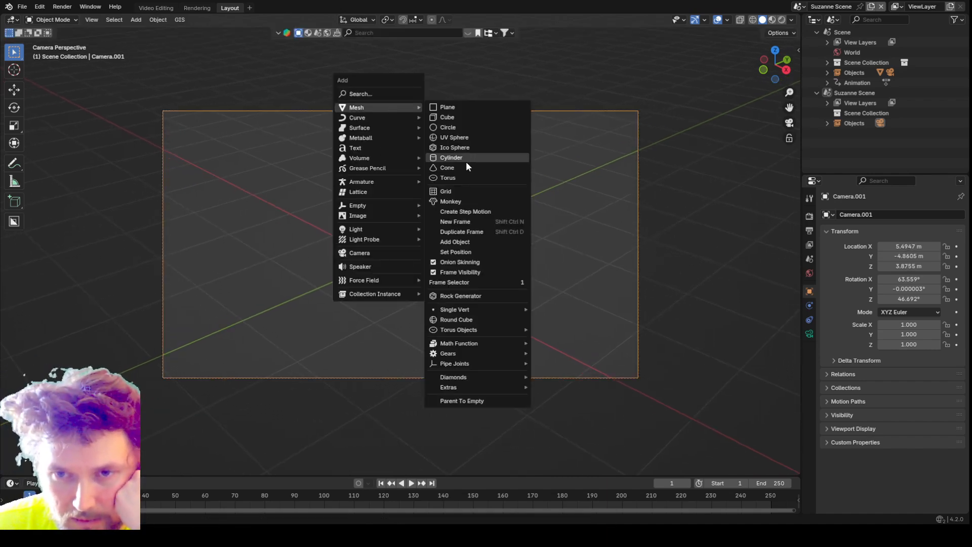
left_click(455, 201)
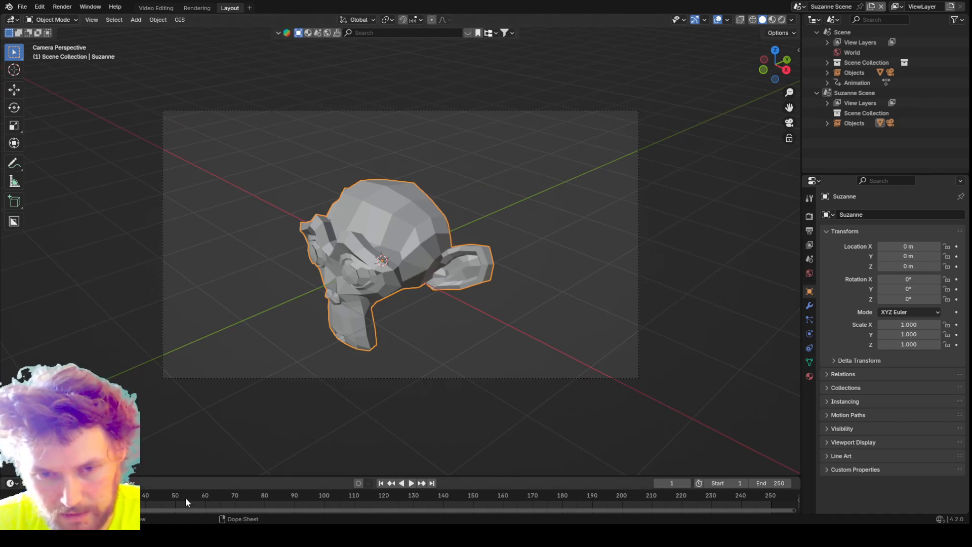
key("k")
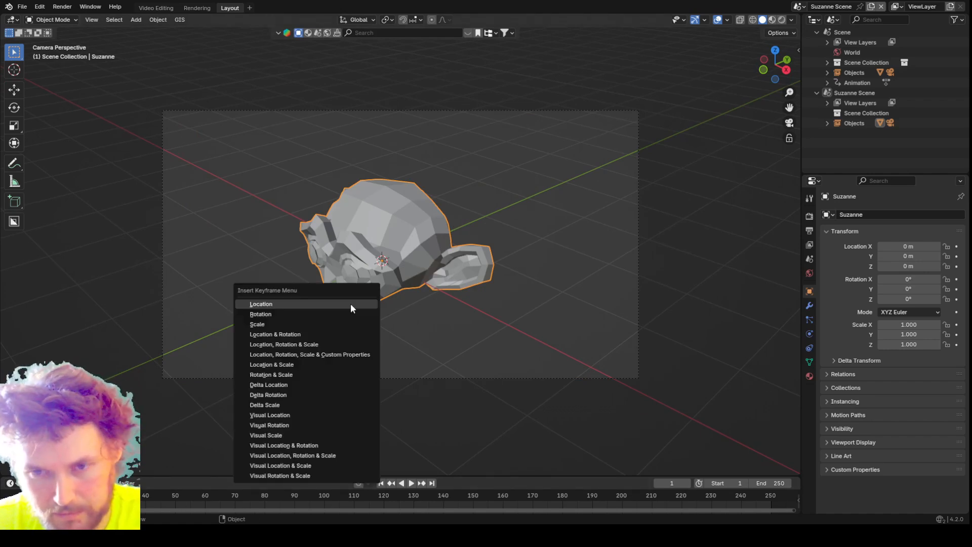
left_click(304, 316)
- At frame 250, rotate the monkey head 360° about the global Z axis
left_click(770, 495)
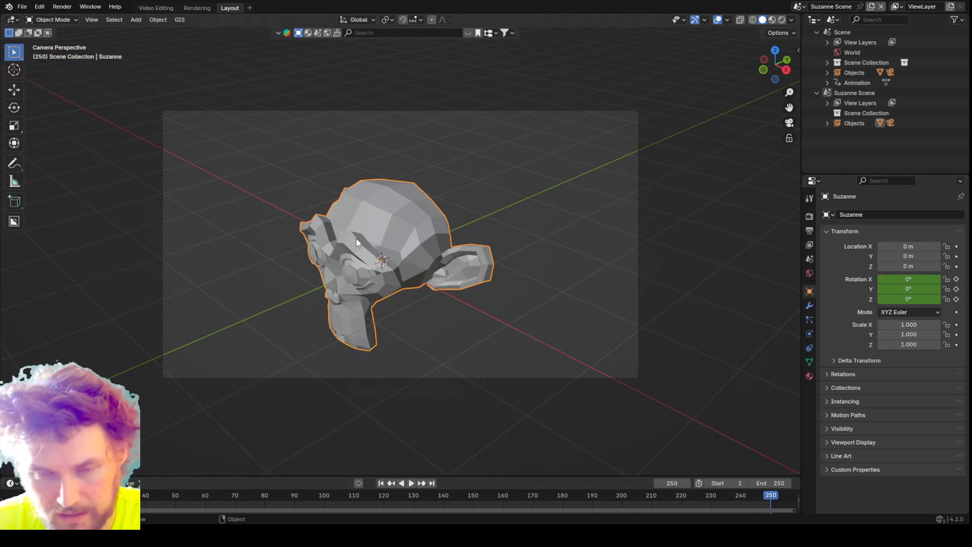
key("r")
key("z")
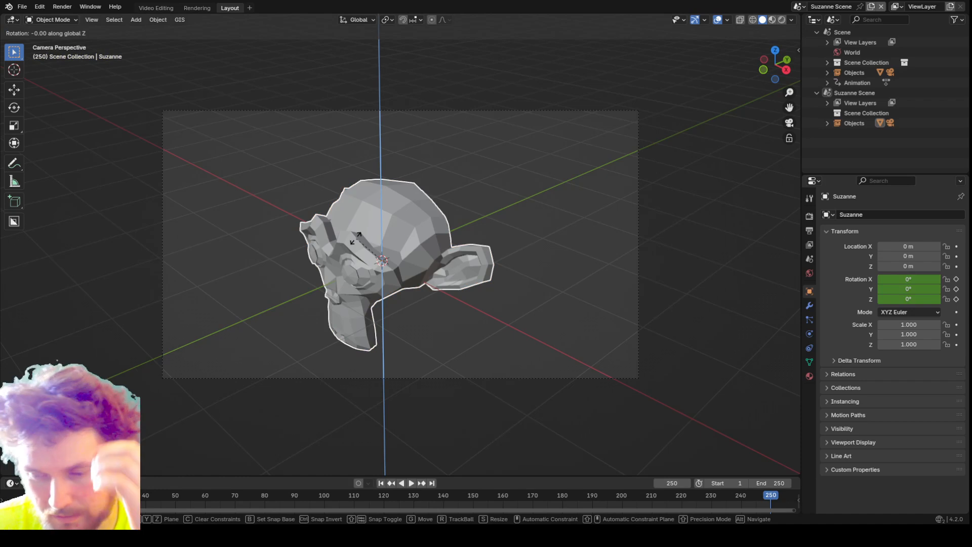
type("360")
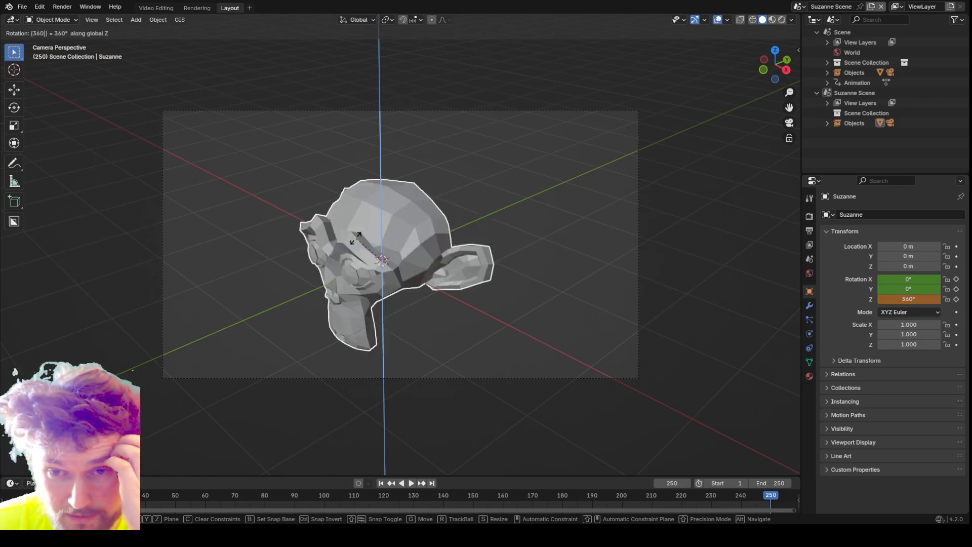
key("Return")
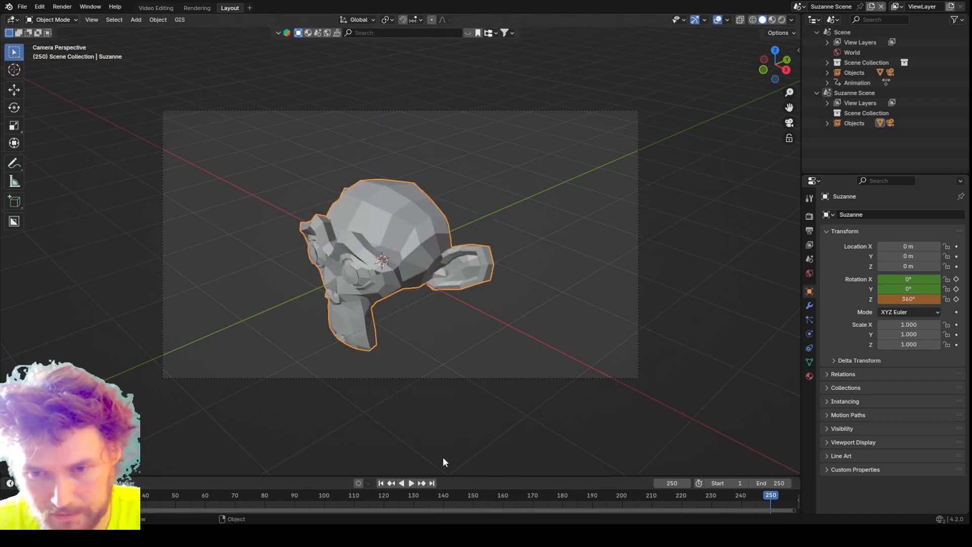
- Enlarge the timeline, set the monkey's keyframe interpolation to Linear and play the animation
left_click_drag(447, 476, 449, 426)
key("t")
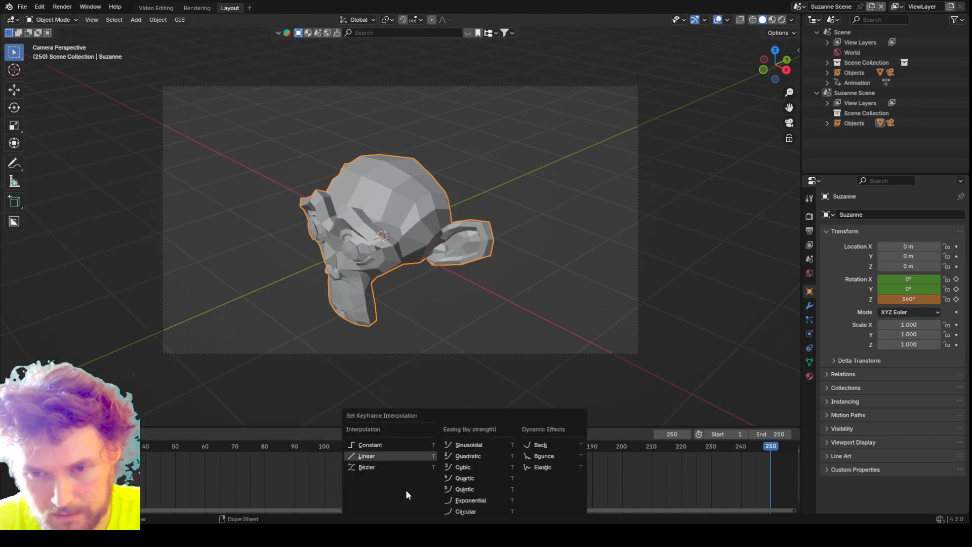
left_click(393, 458)
key("space")
key("space")
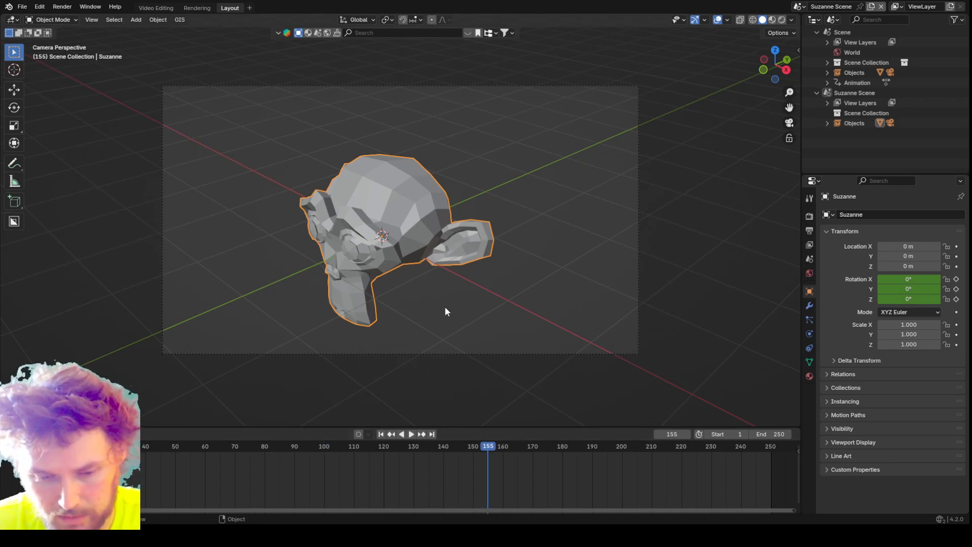
- At frame 249, rotate the monkey head 360° about the Z axis with a rotation keyframe, and play back the spin
left_click(768, 447)
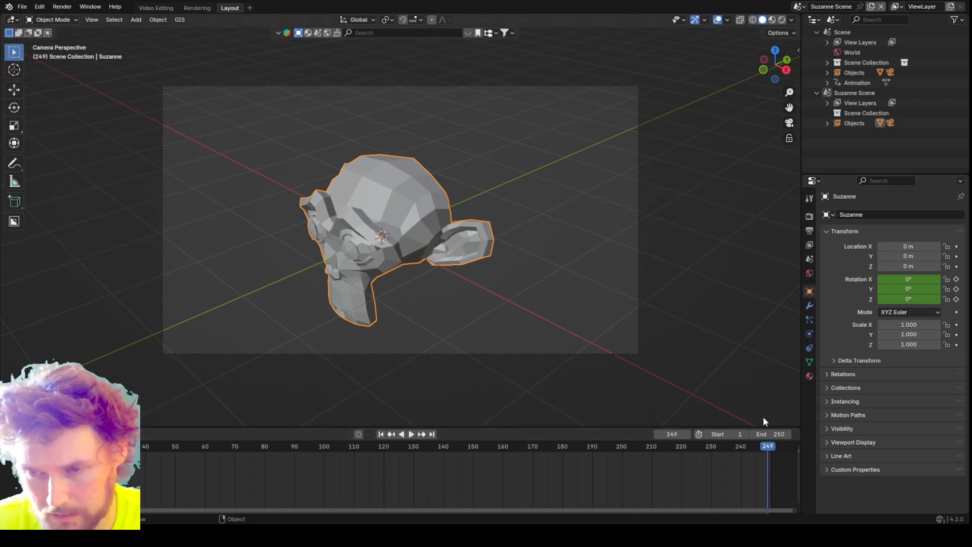
key("r")
type("z")
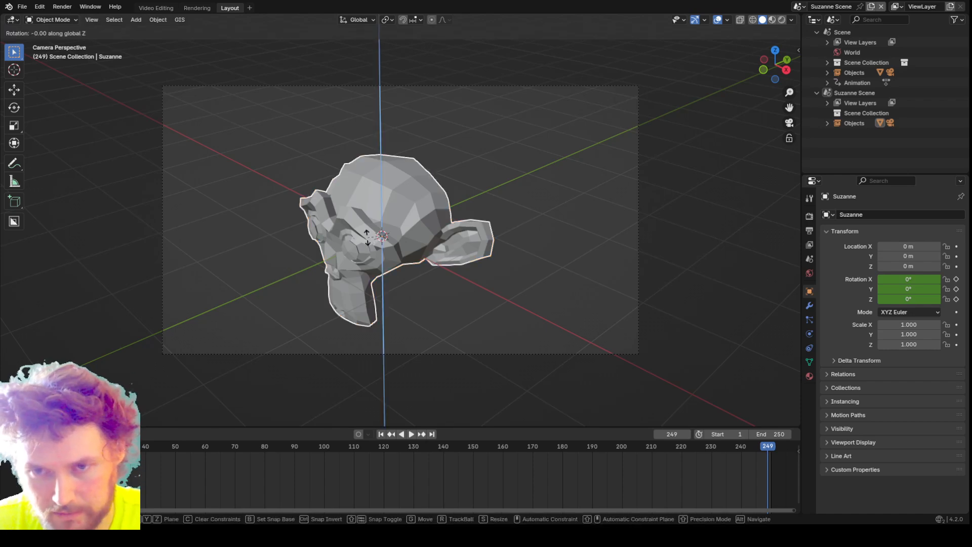
type("360")
key("Return")
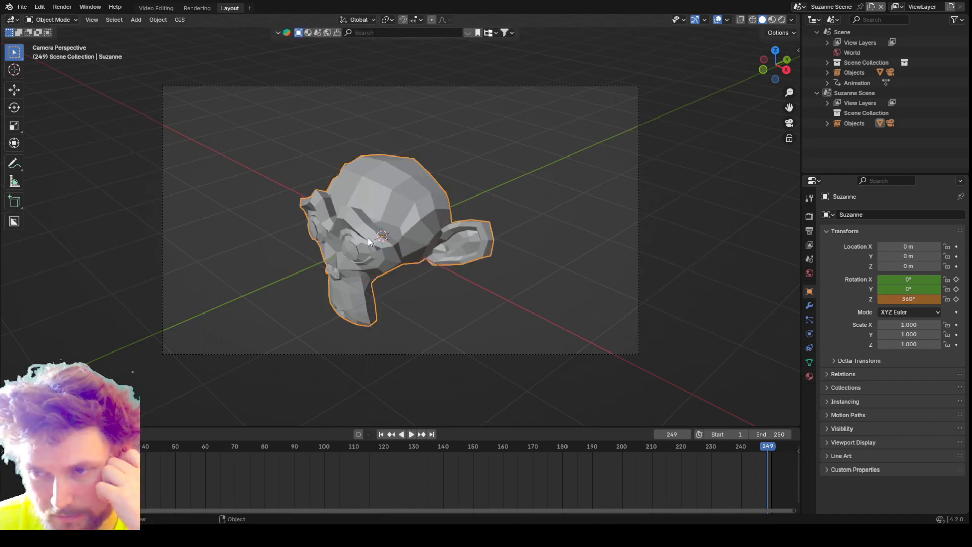
key("k")
left_click(493, 274)
left_click_drag(323, 447, 554, 448)
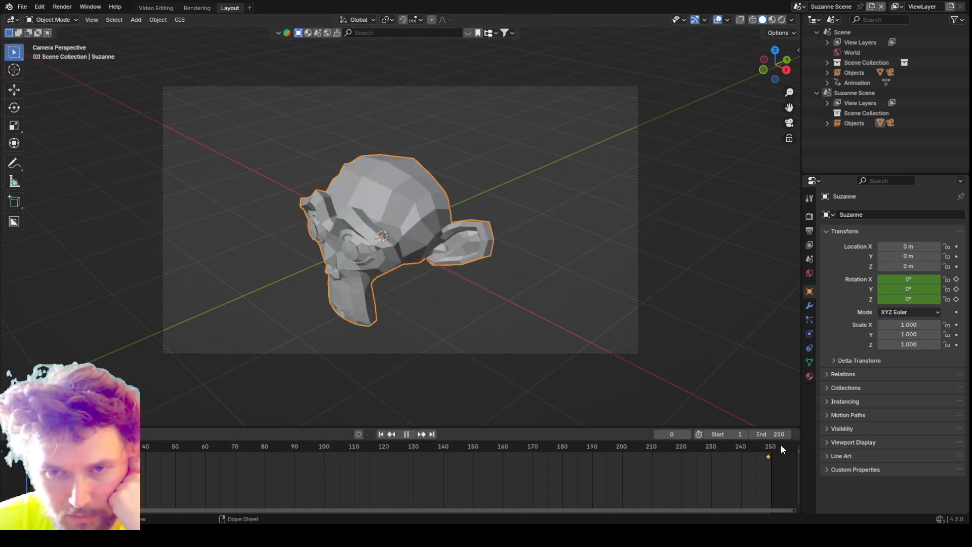
key("Escape")
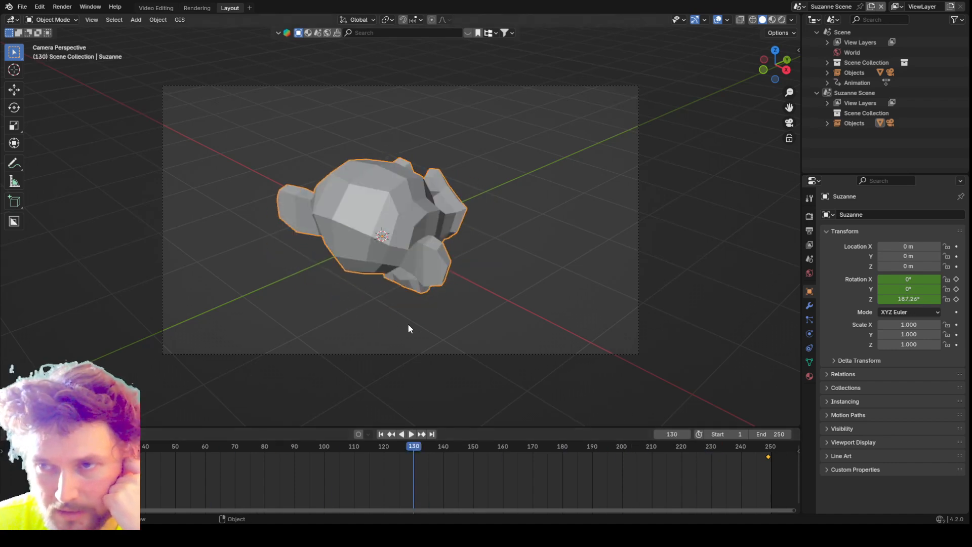
- Make the original Scene active and, in the Video Editing workspace, move the Suzanne Scene strip about 8 frames earlier on channel 5
left_click(878, 32)
left_click(170, 8)
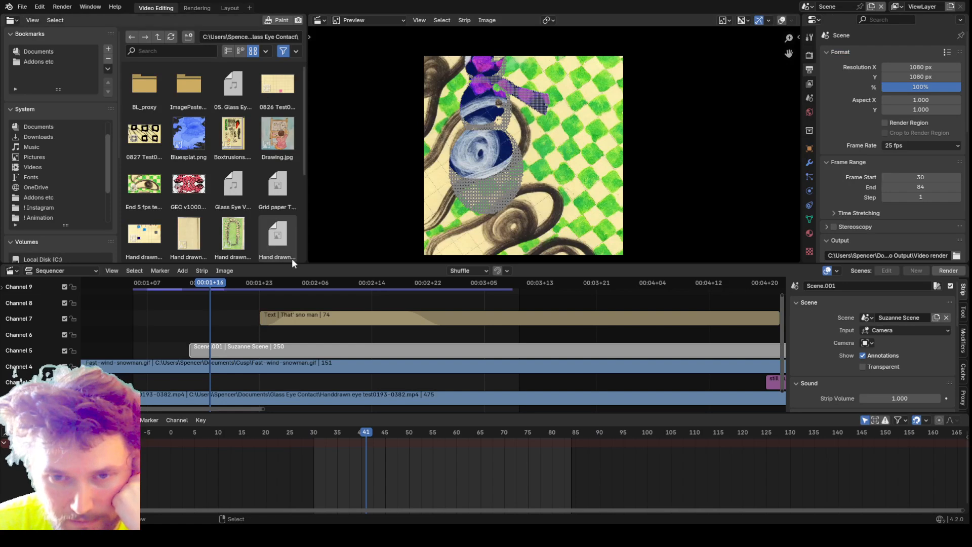
scroll(269, 328, "down", 1)
left_click_drag(299, 351, 255, 353)
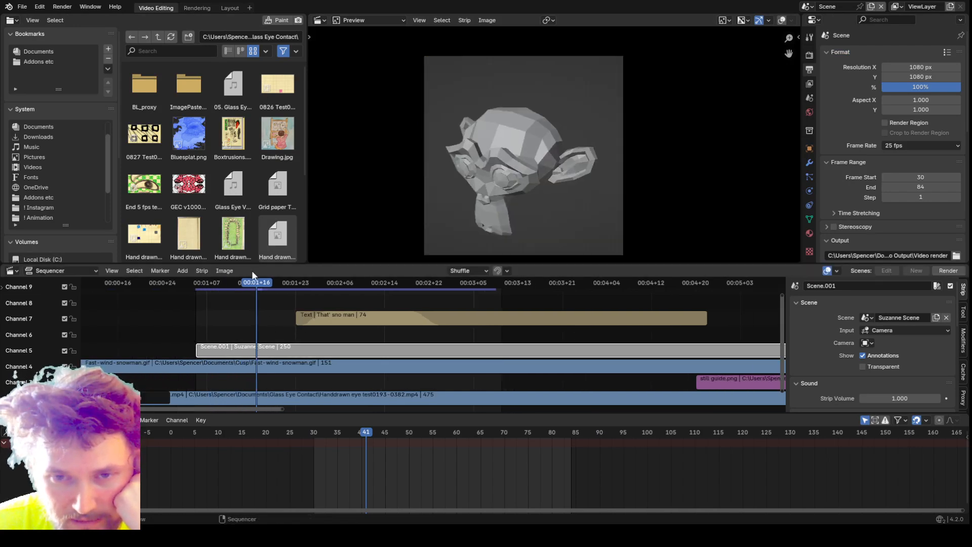
- Scrub the playhead to frame 39 and back to frame 41 to preview the Suzanne Scene strip up close
left_click_drag(258, 283, 246, 349)
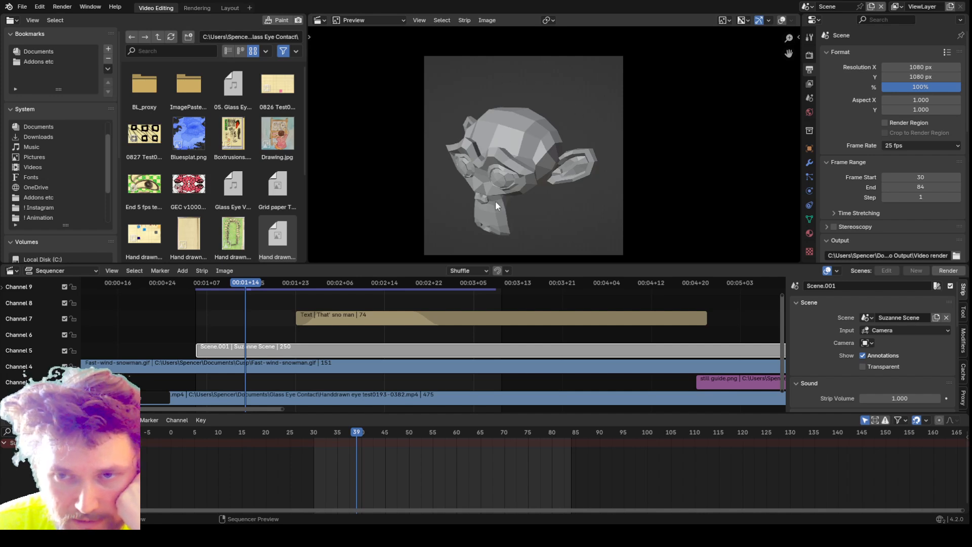
scroll(547, 141, "up", 1)
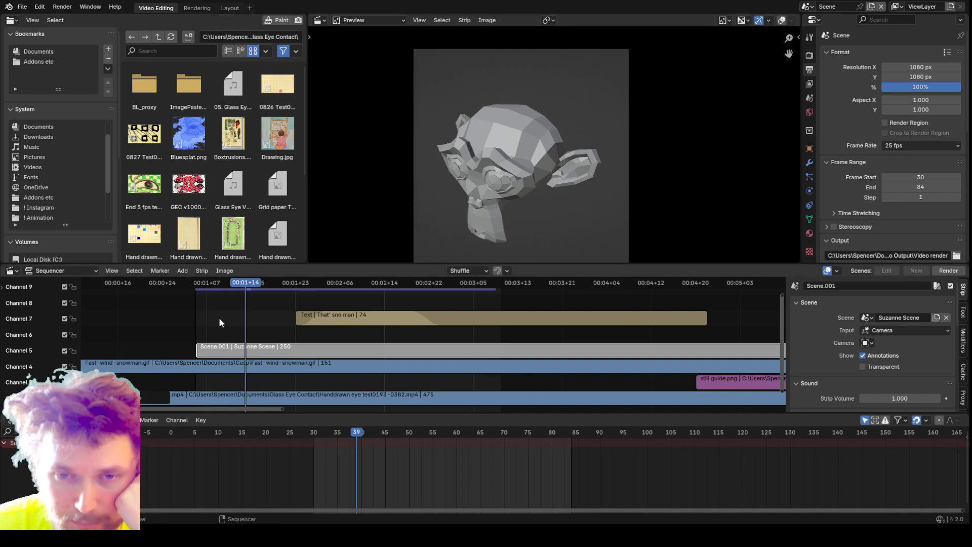
left_click_drag(249, 290, 257, 334)
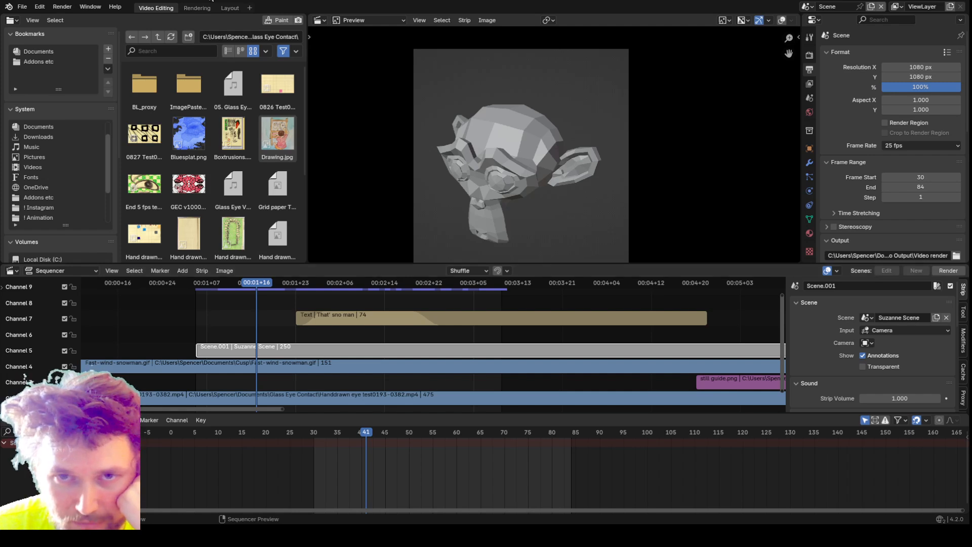
- Make Suzanne Scene active in the Layout workspace, check its sequence in the Video Editing workspace, and return to Layout
left_click(230, 7)
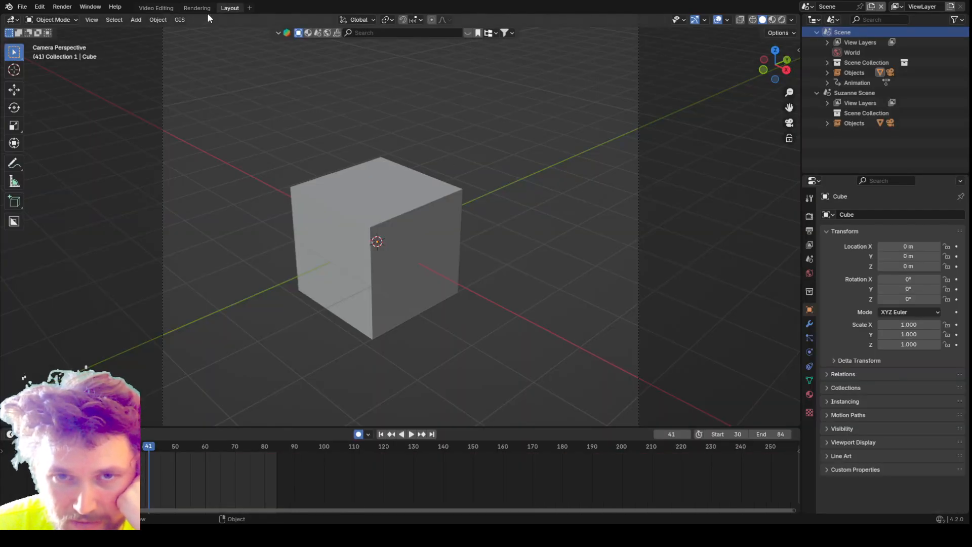
left_click(851, 91)
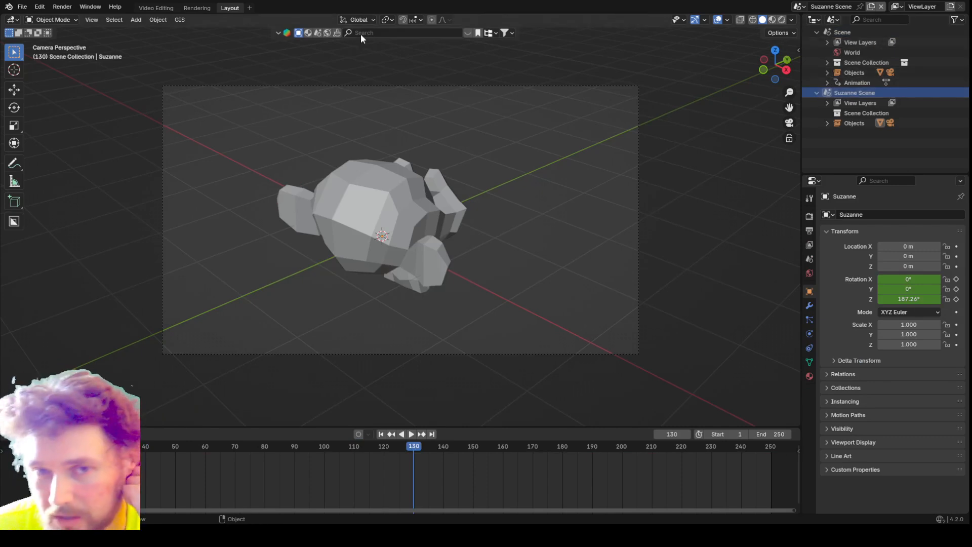
left_click(156, 7)
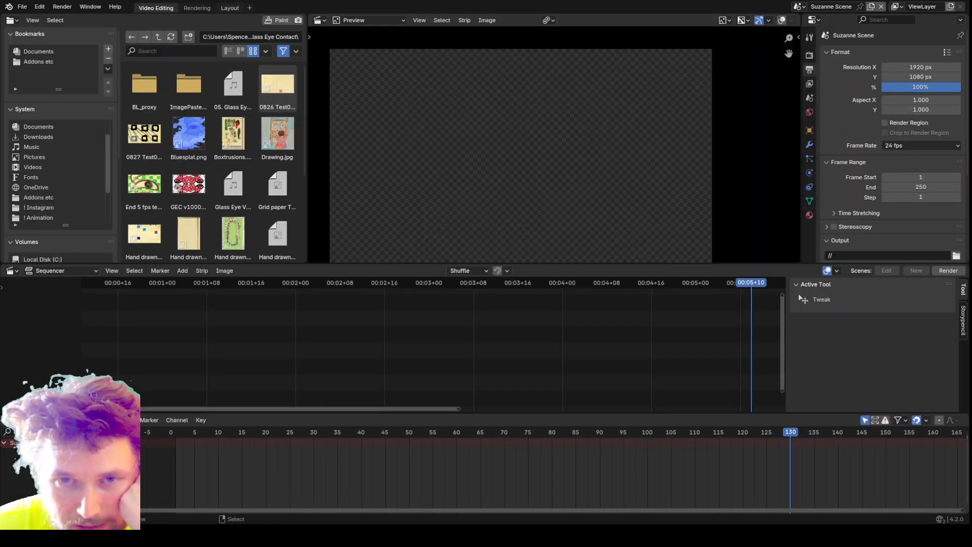
left_click(230, 8)
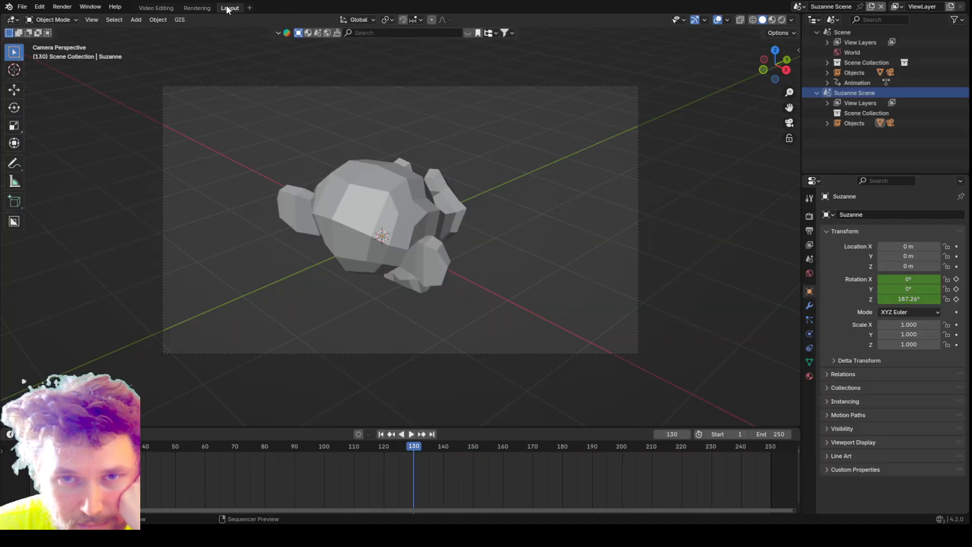
- Make the original Scene active and delete its cube
left_click(841, 32)
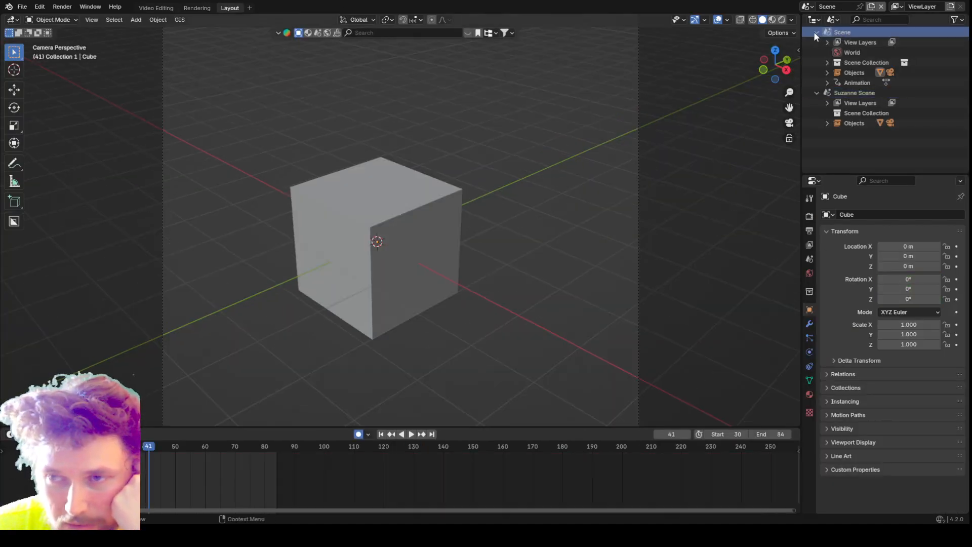
left_click_drag(813, 32, 816, 41)
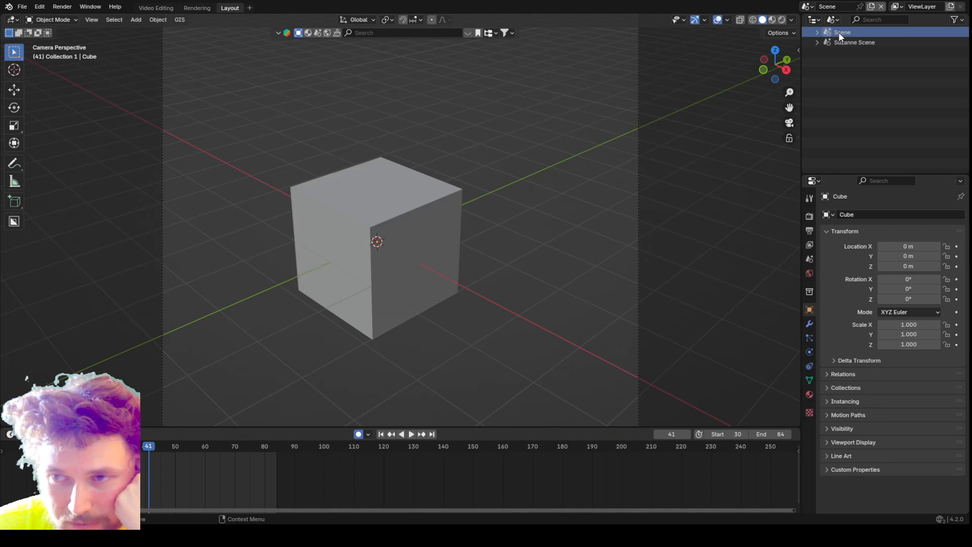
left_click(435, 245)
left_click(813, 32)
key("x")
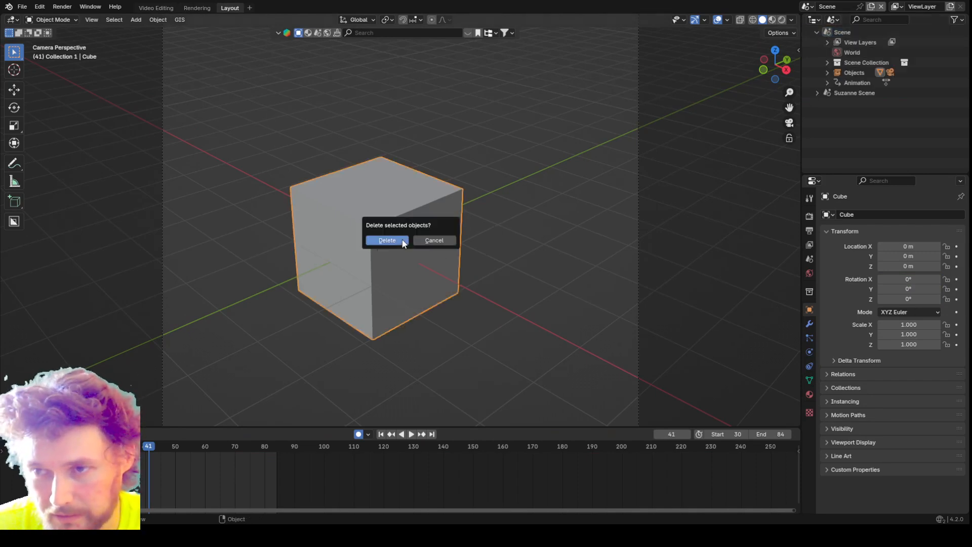
left_click(398, 240)
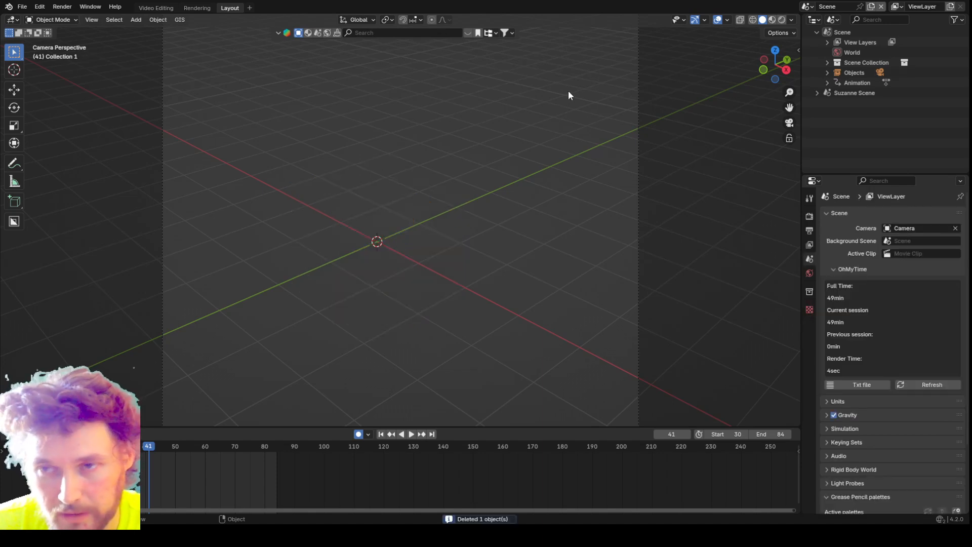
- Check the sequence in the Video Editing workspace, and rename the original Scene as "Video Editoring" in the Layout workspace's Outliner
left_click(157, 7)
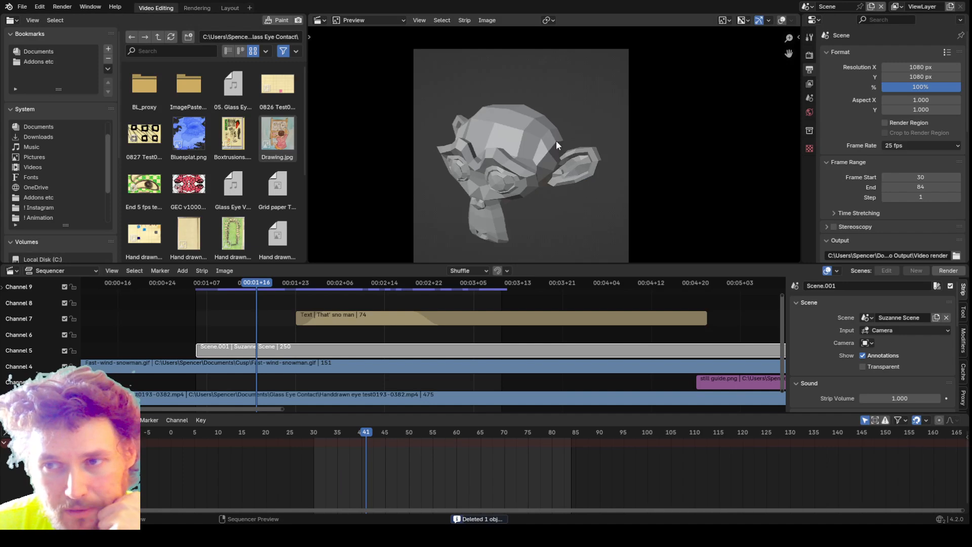
left_click(229, 8)
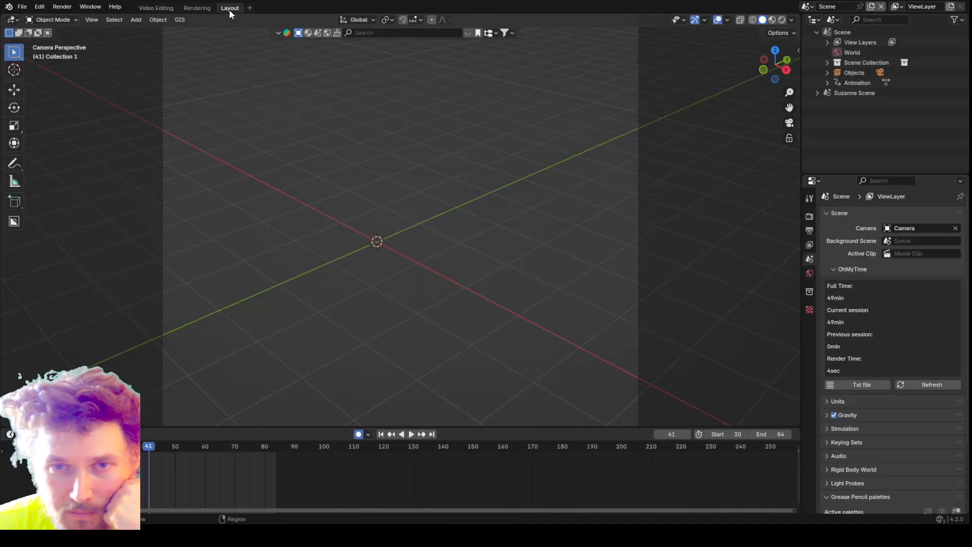
double_click(840, 32)
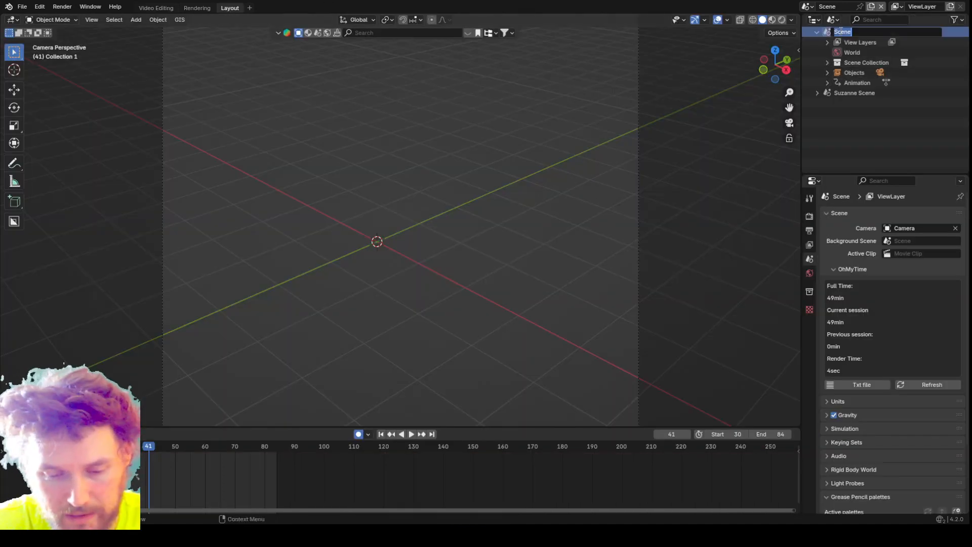
type("Video Editor")
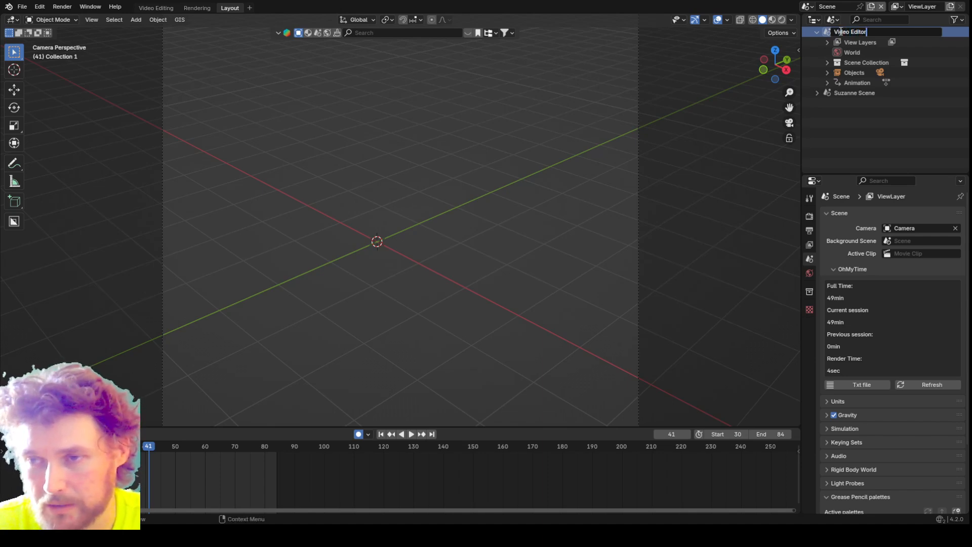
type("ing")
key("Return")
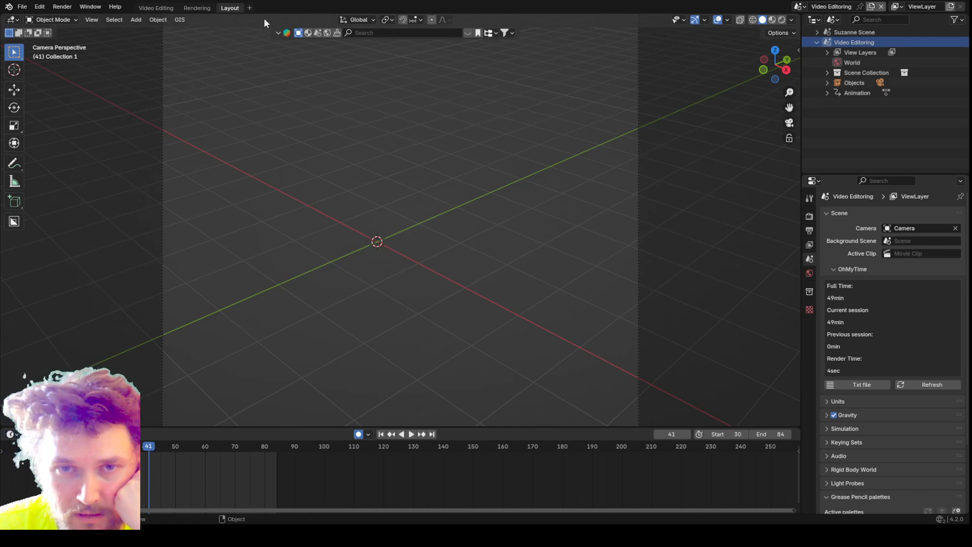
- In the Video Editing workspace, examine the strips and the strip types that can be added, and select the Suzanne Scene strip
left_click(157, 8)
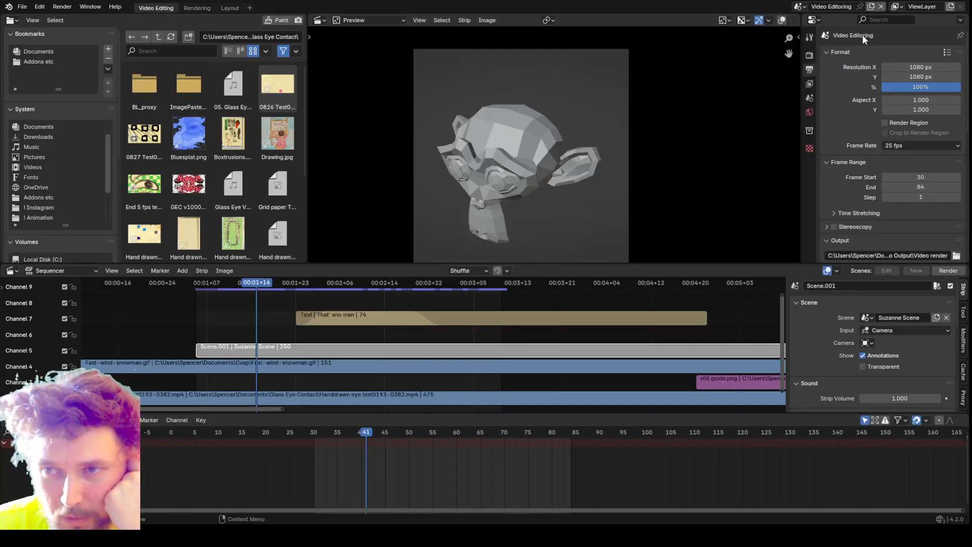
scroll(320, 361, "down", 3)
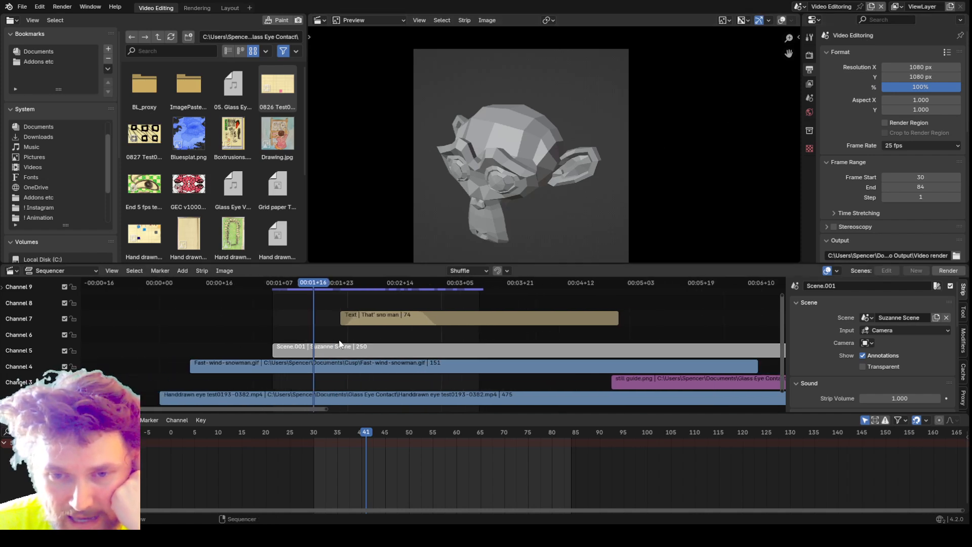
key("shift+a")
mouse_move(329, 332)
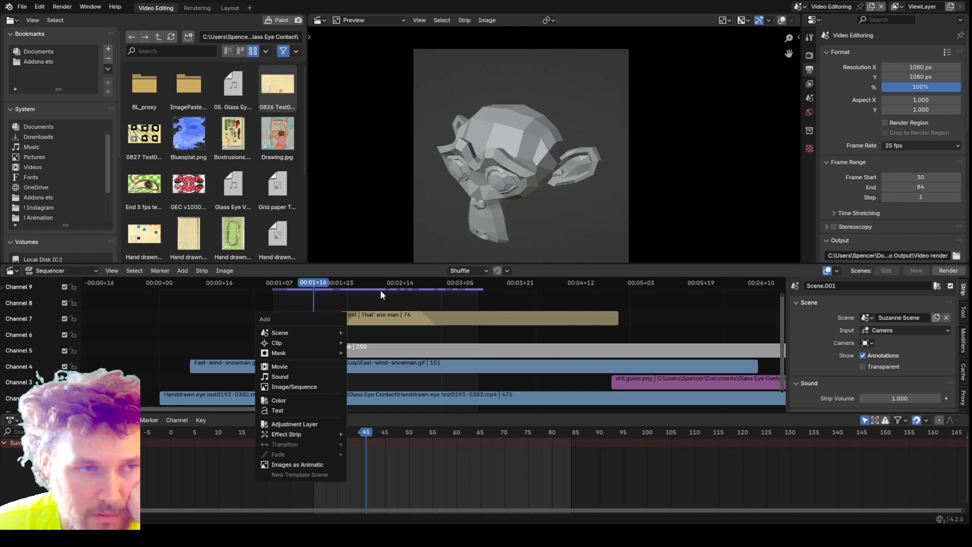
left_click(249, 7)
mouse_move(252, 26)
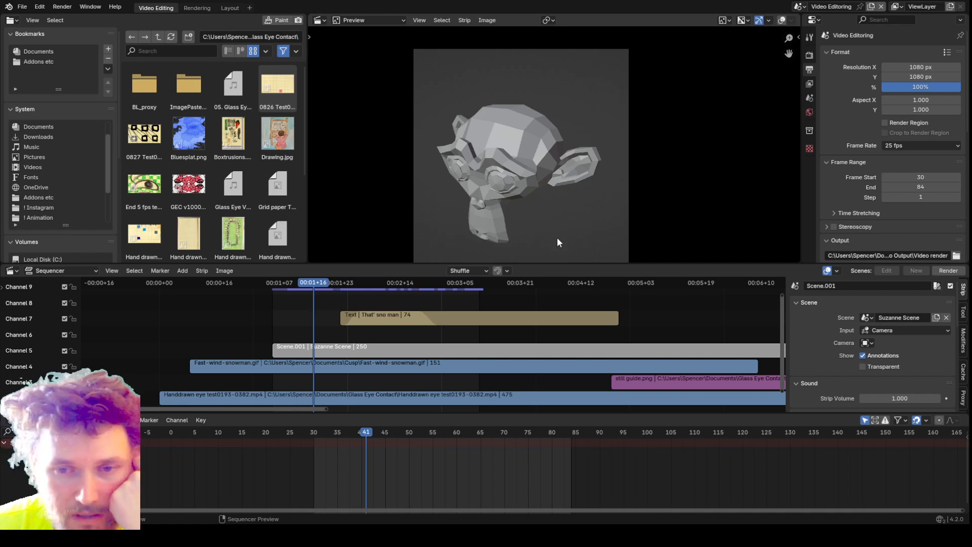
left_click(330, 351)
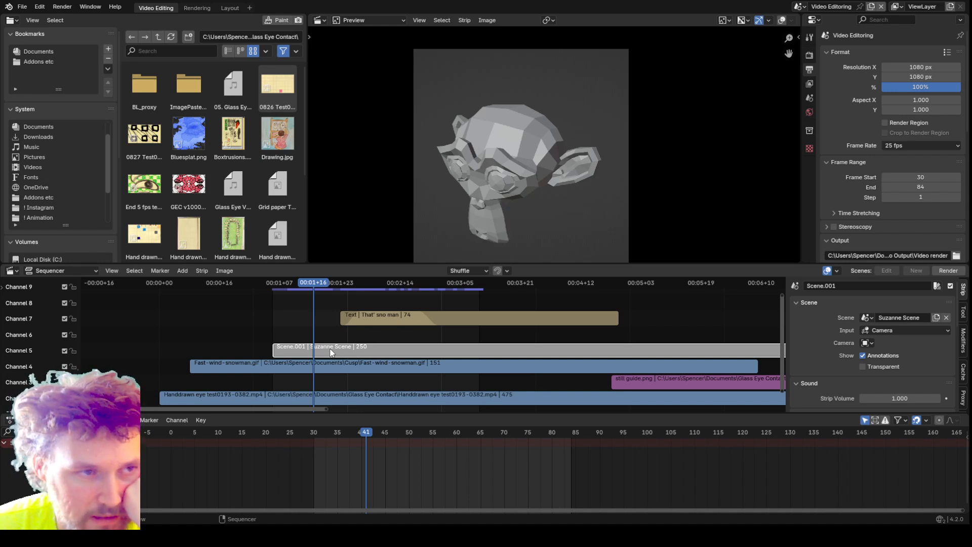
- In the Layout workspace, examine the list of scenes available for switching the active scene
left_click(228, 9)
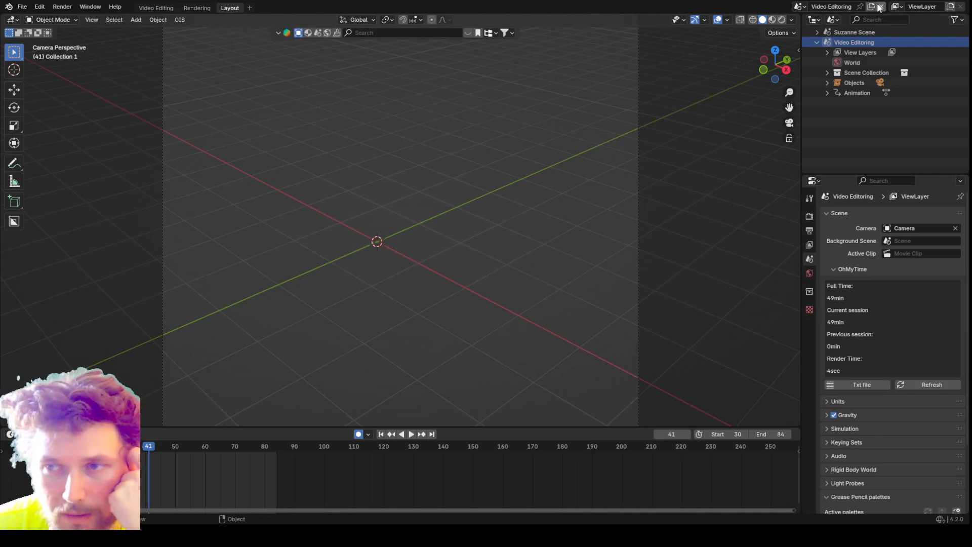
left_click(805, 8)
left_click(806, 8)
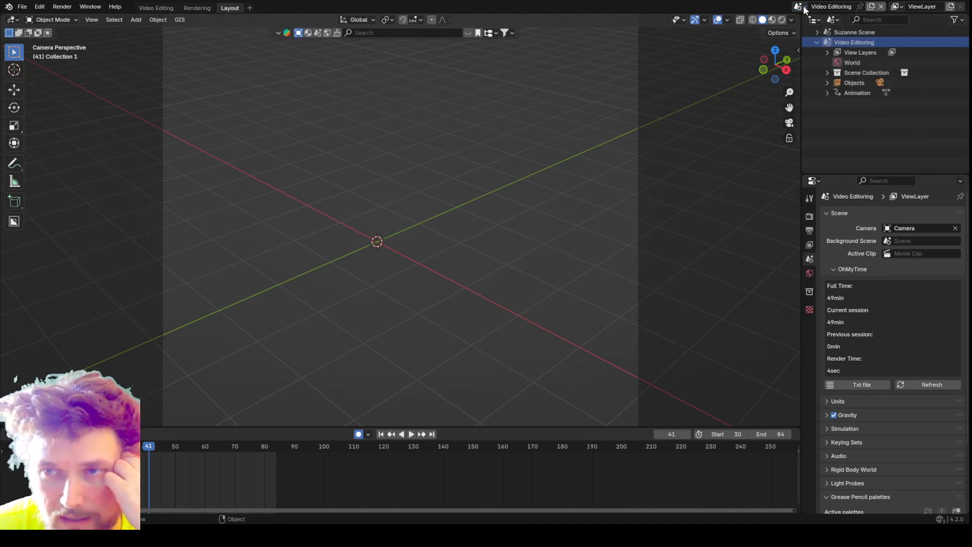
left_click(806, 9)
left_click(806, 9)
left_click(805, 8)
left_click(806, 9)
left_click(799, 6)
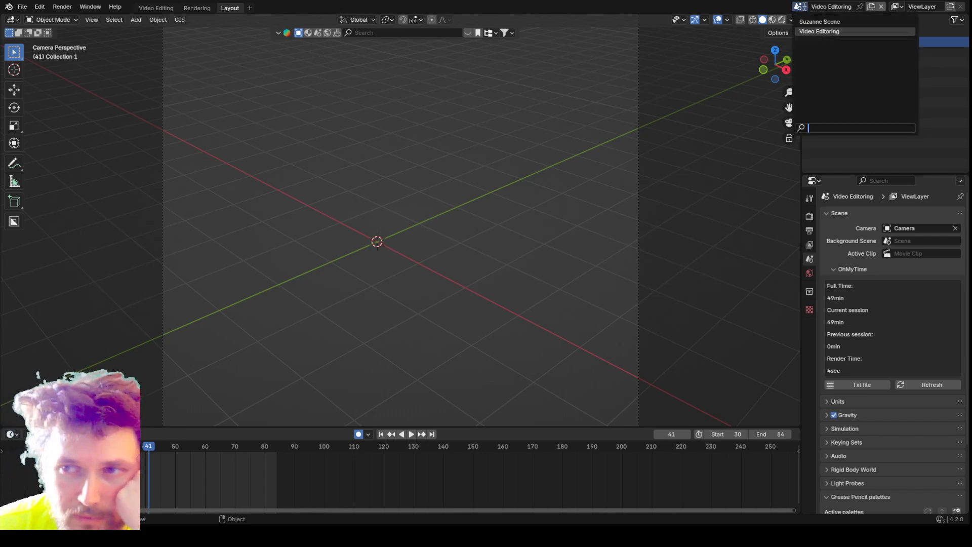
left_click(799, 7)
left_click(799, 6)
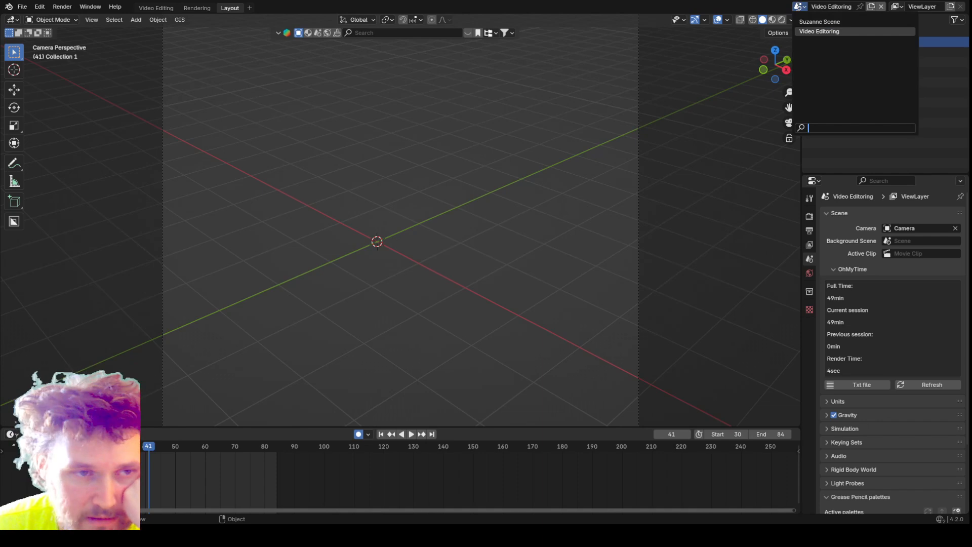
left_click(799, 6)
left_click(799, 6)
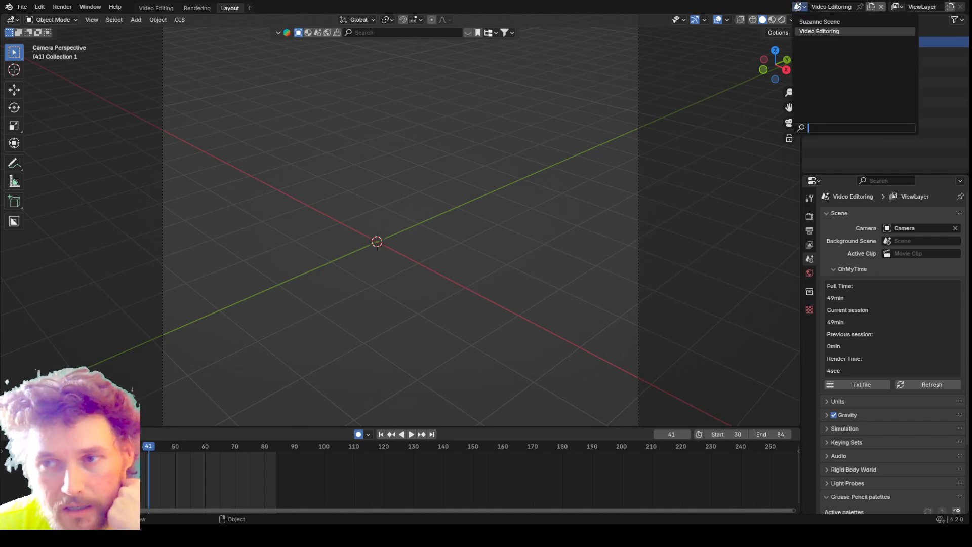
left_click(799, 6)
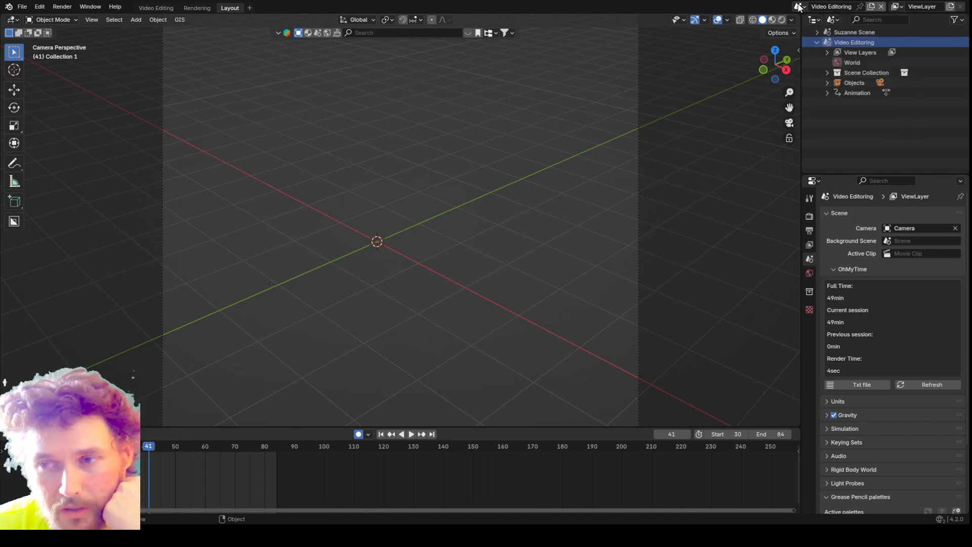
left_click(798, 5)
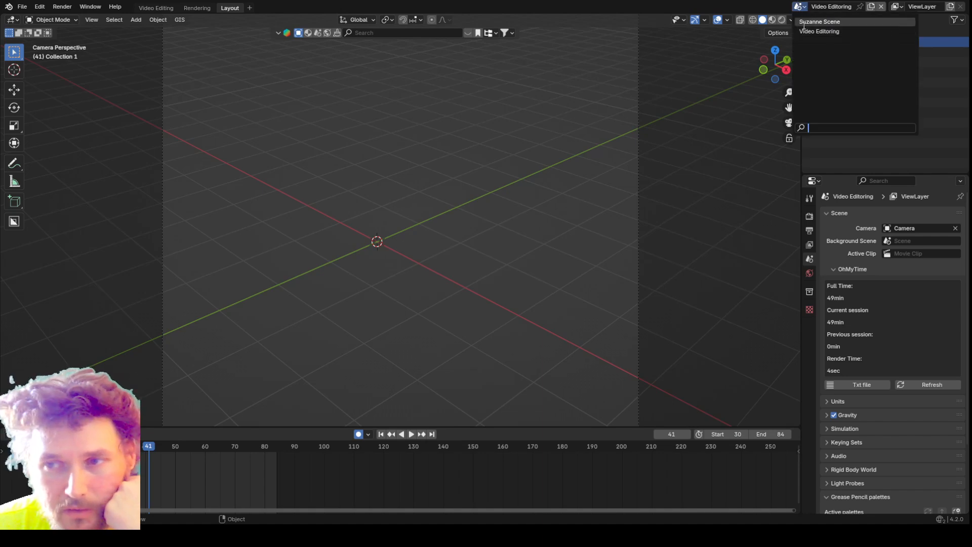
left_click(801, 8)
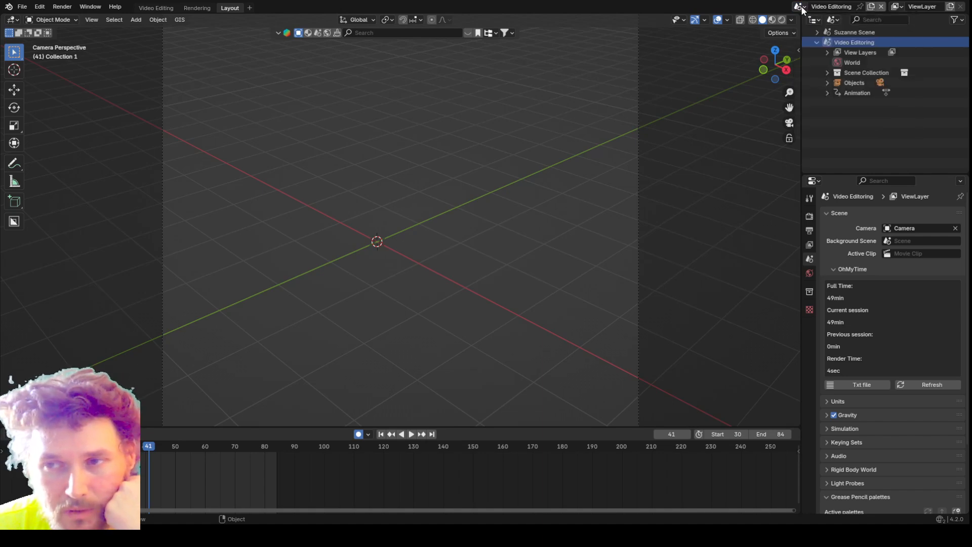
- Compare the Outliner's View Layer display mode with the Scenes display mode, ending on Scenes
left_click(816, 40)
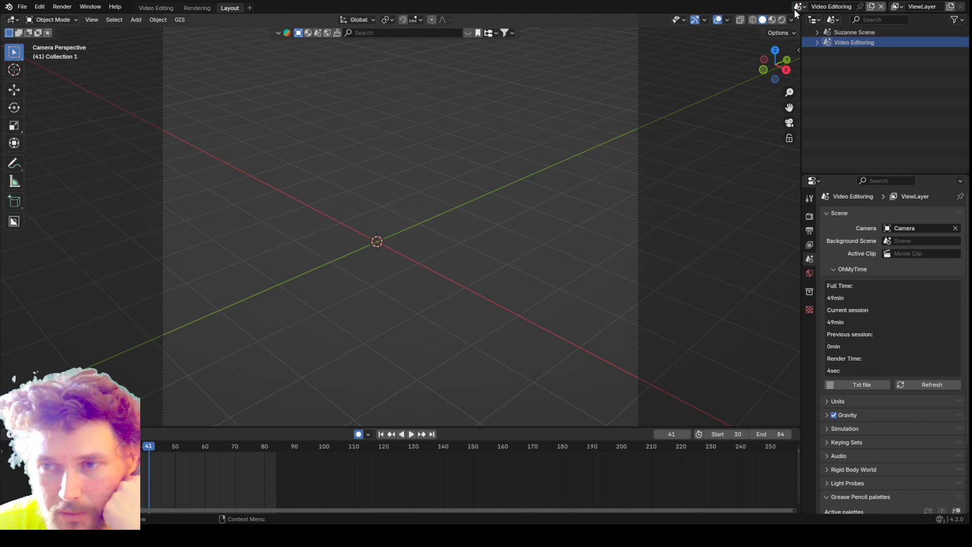
left_click(832, 20)
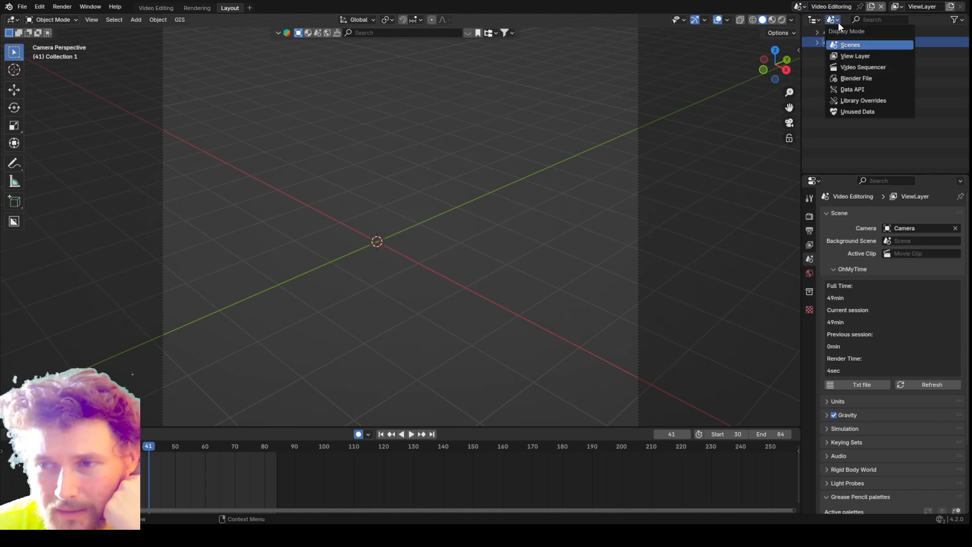
left_click(846, 54)
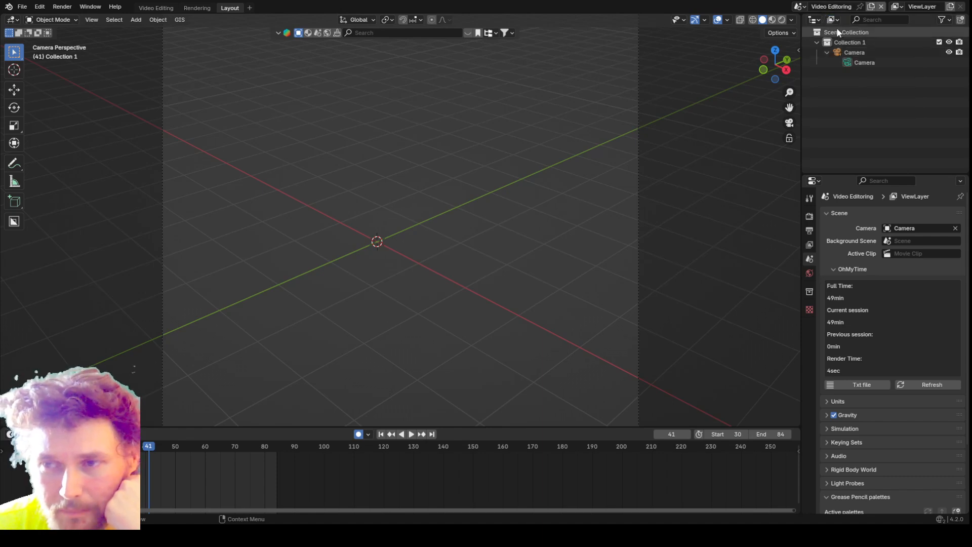
left_click(833, 20)
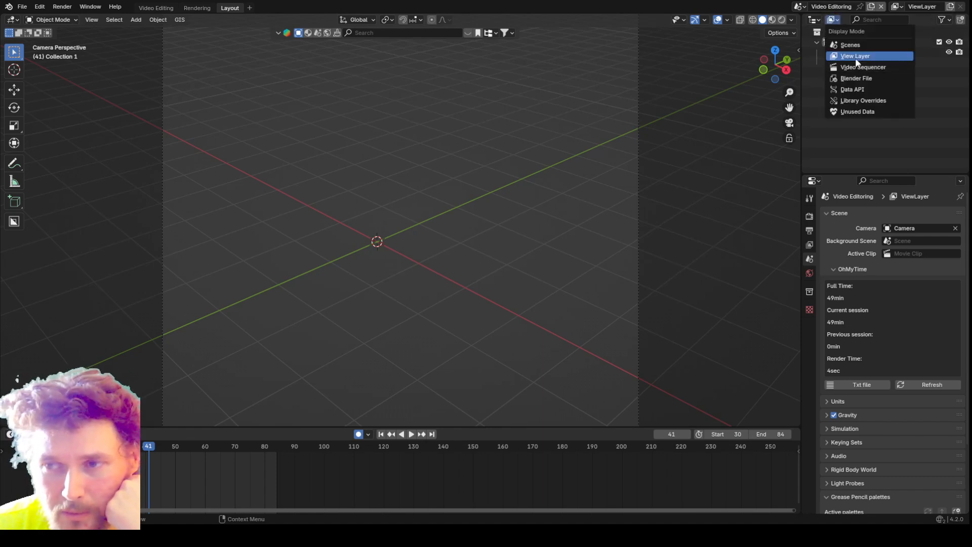
left_click(840, 22)
left_click(840, 22)
left_click(851, 46)
- Expand the Video Editoring and Suzanne Scene entries in the Outliner and make Suzanne Scene active
left_click(817, 42)
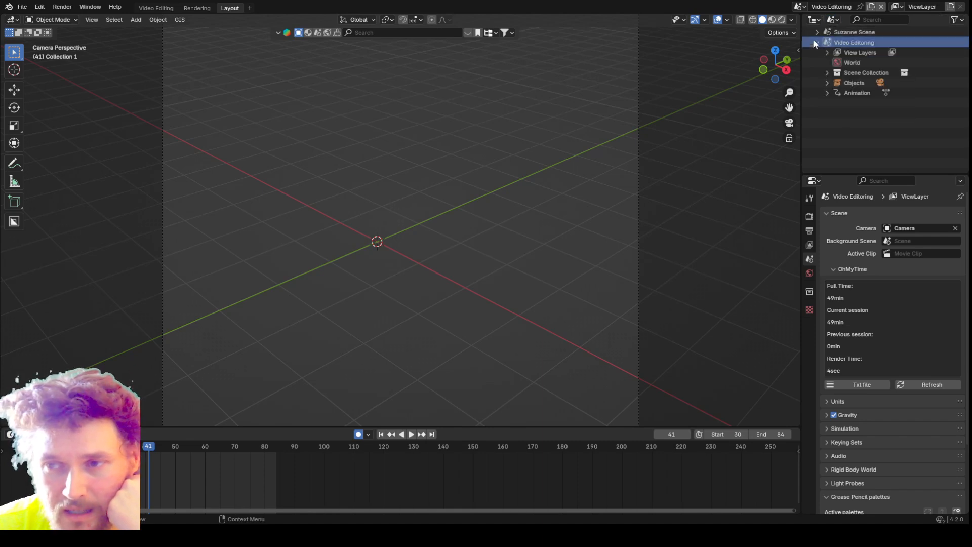
left_click(817, 32)
left_click(838, 32)
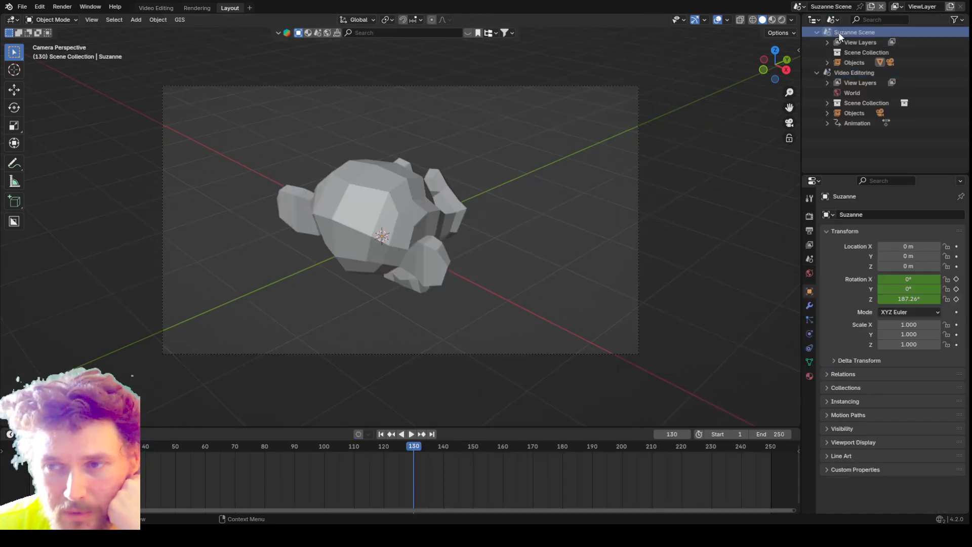
- Switch the active scene to Video Editoring and back to Suzanne Scene, and enlarge the Outliner
left_click(850, 73)
left_click(849, 32)
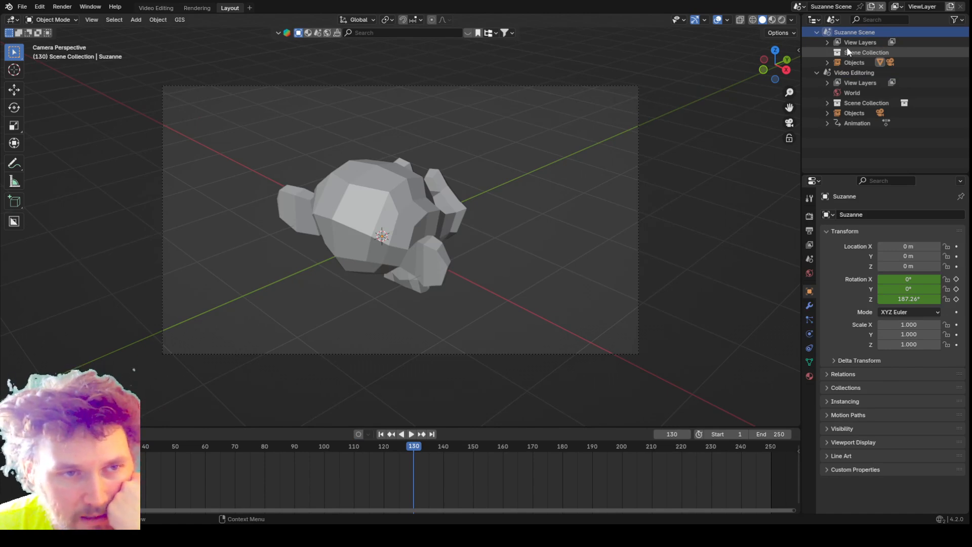
left_click(834, 19)
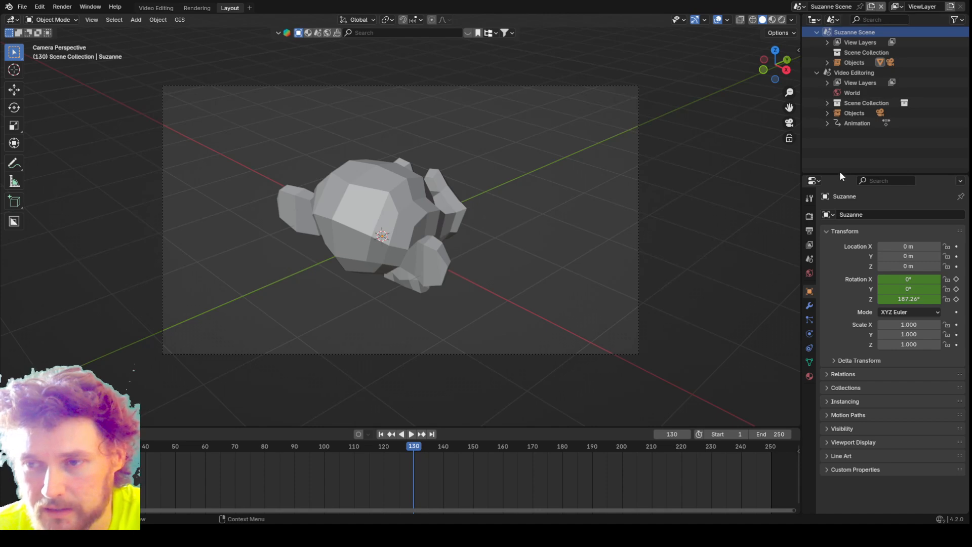
left_click_drag(836, 173, 836, 198)
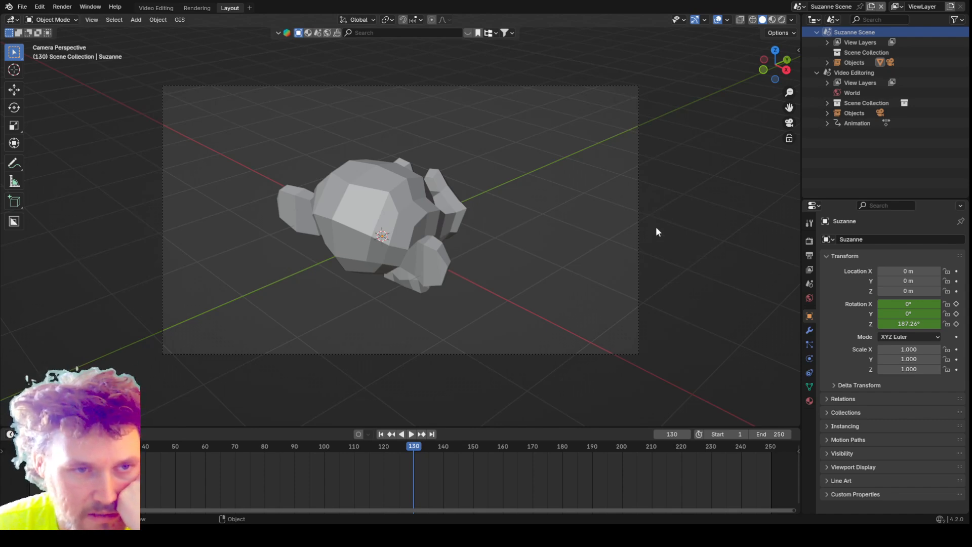
- Make Video Editoring the active scene, view its strips in the Video Editing workspace, and return to Layout
left_click(861, 72)
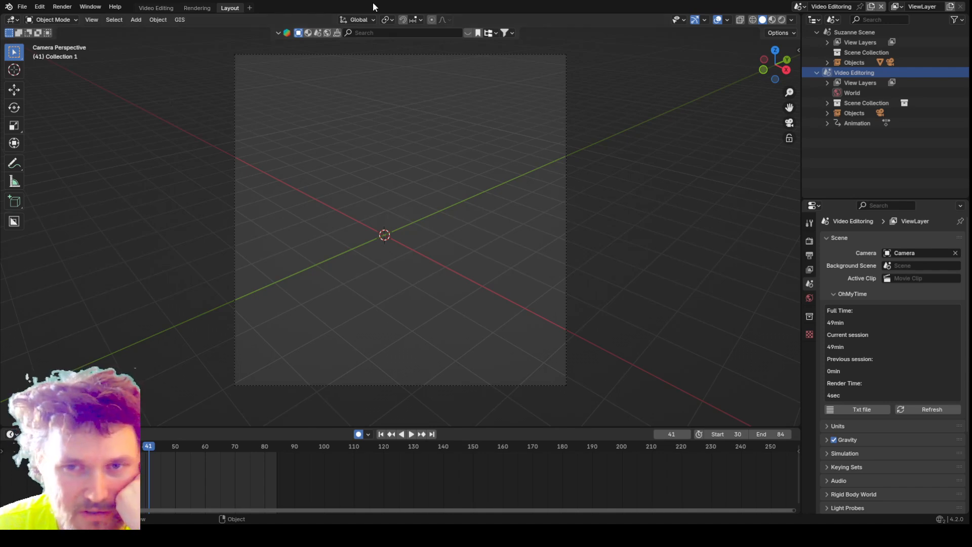
left_click(153, 8)
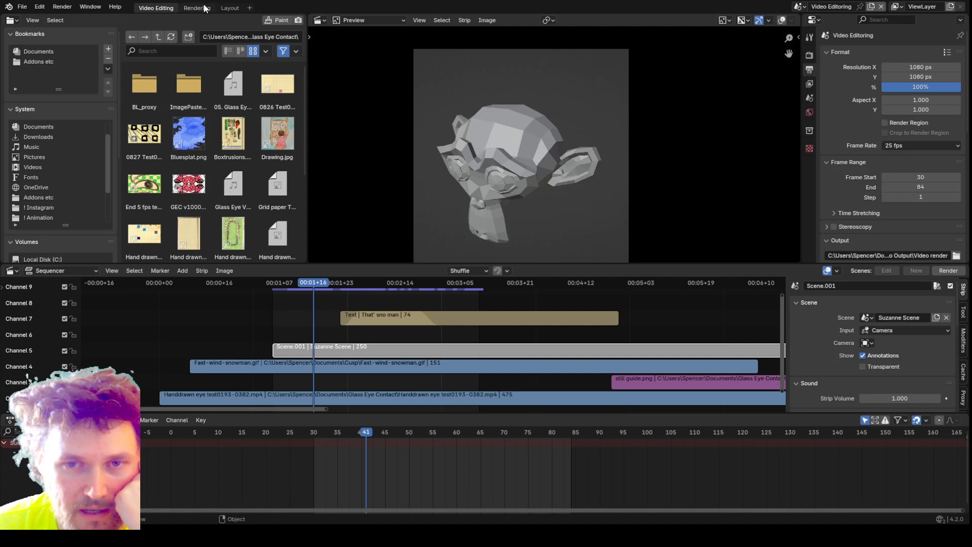
left_click(230, 7)
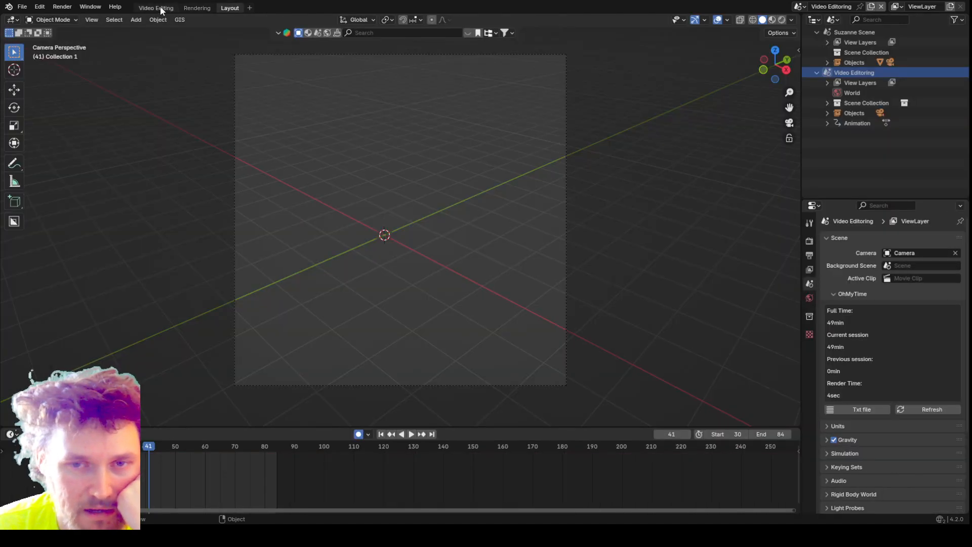
- Make Suzanne Scene active and enable Transparent in the Film section of its render settings
left_click(854, 31)
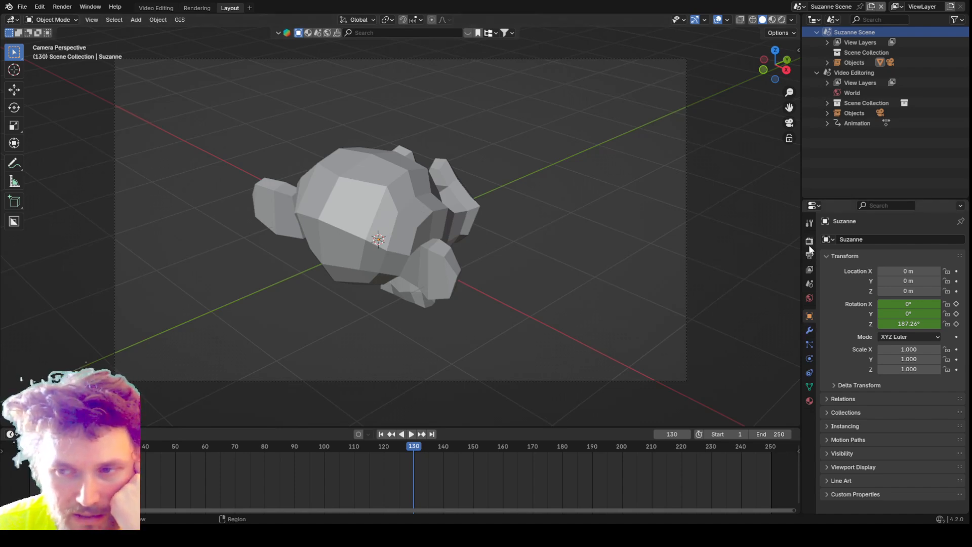
scroll(506, 244, "up", 1)
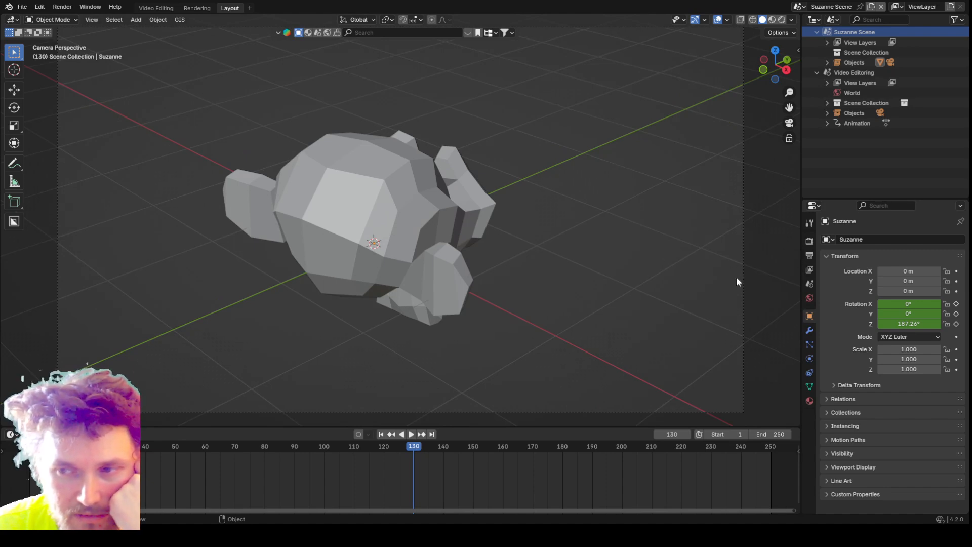
left_click(810, 241)
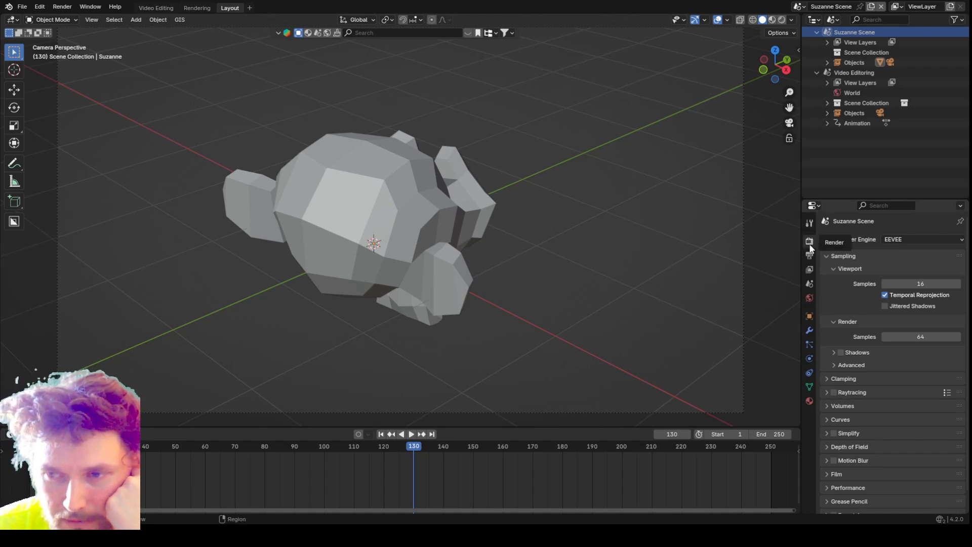
left_click(824, 474)
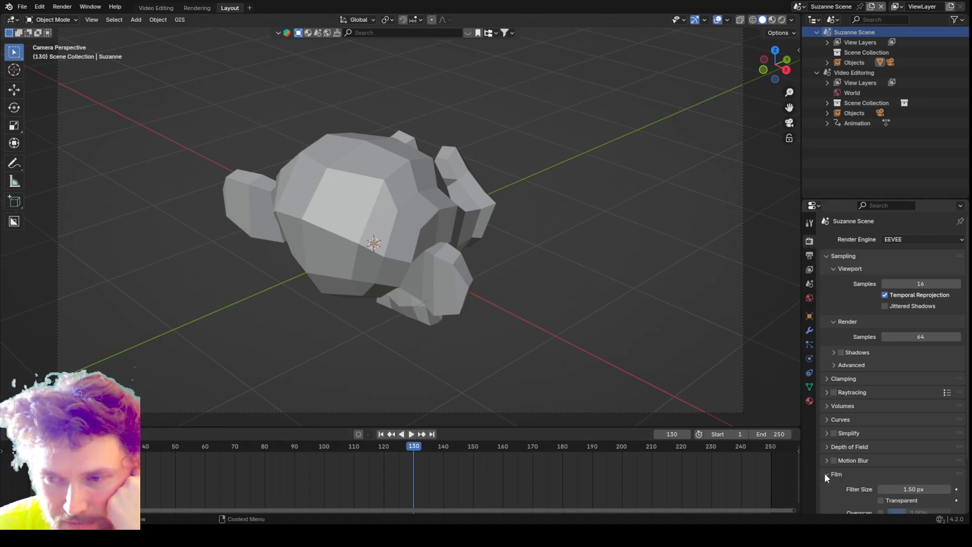
scroll(841, 464, "down", 2)
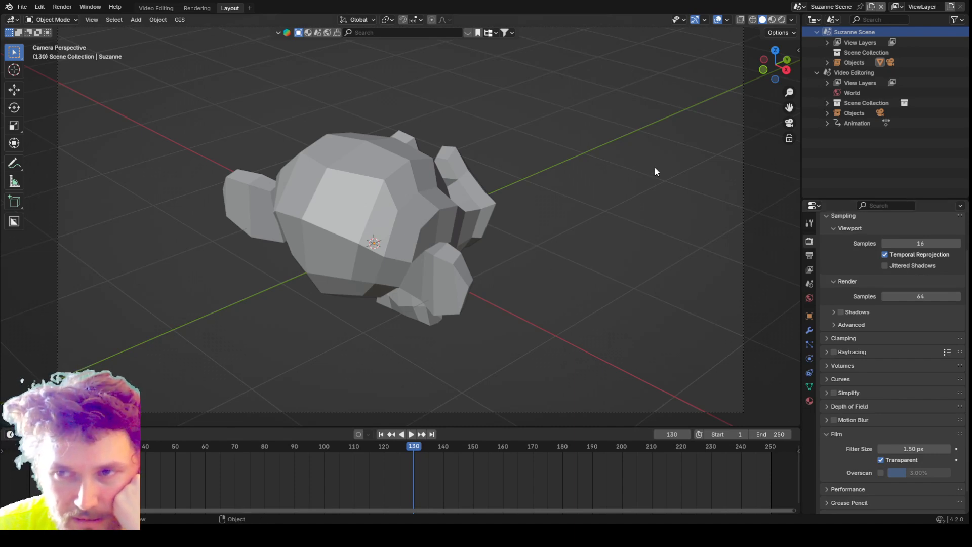
- Set the viewport to Rendered shading and add a three-point light set around Suzanne
left_click(782, 20)
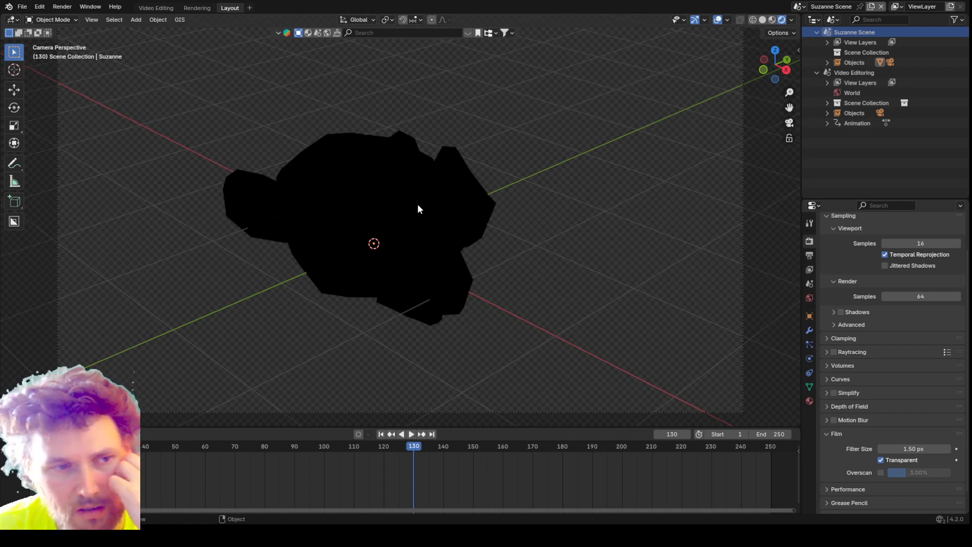
key("shift+a")
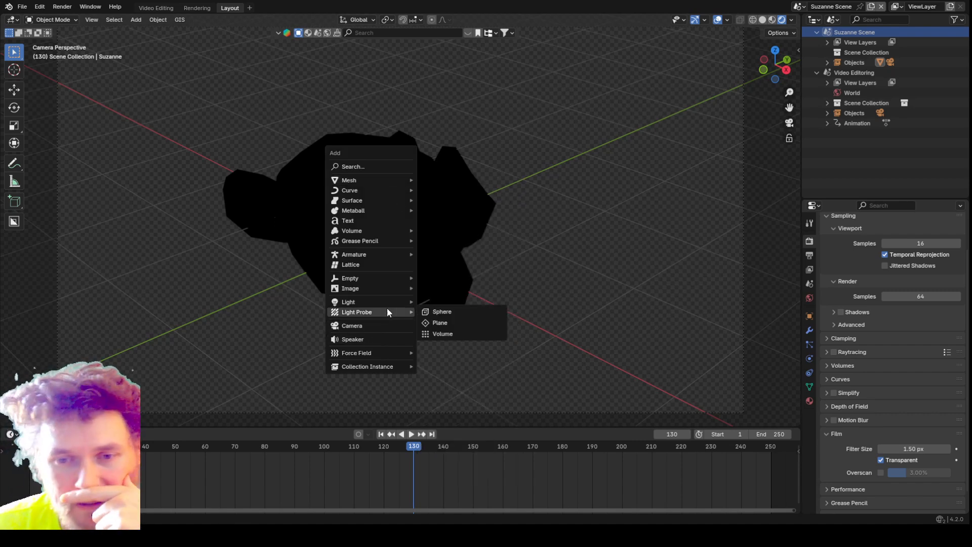
mouse_move(388, 303)
left_click(451, 345)
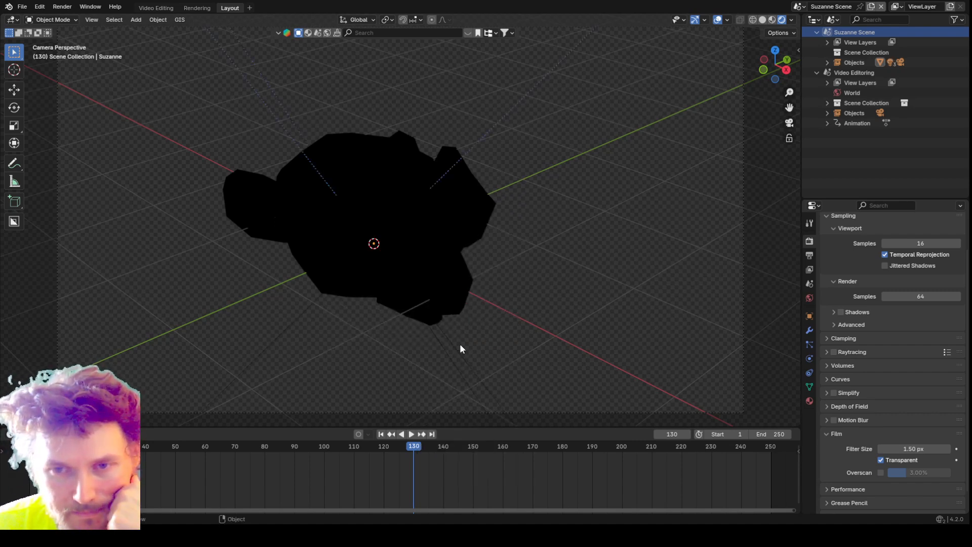
- Compare Material Preview with Rendered shading on Suzanne and toggle the Transparent film option off and on
scroll(472, 327, "down", 3)
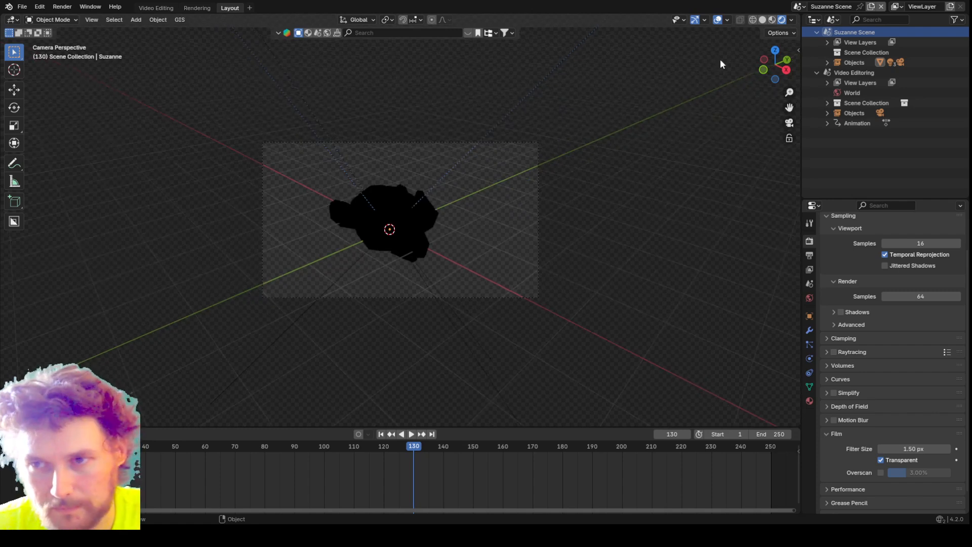
left_click(772, 20)
left_click(783, 20)
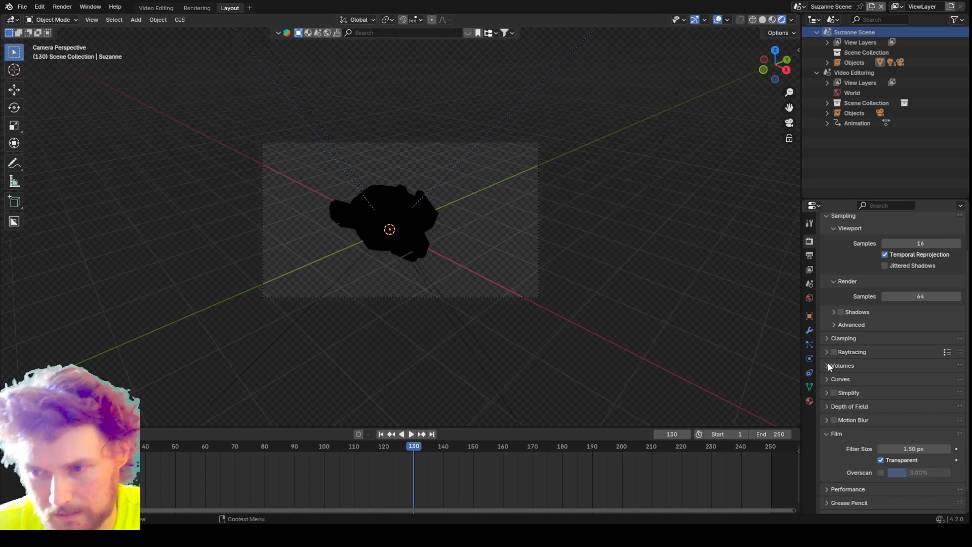
left_click(881, 460)
left_click(882, 459)
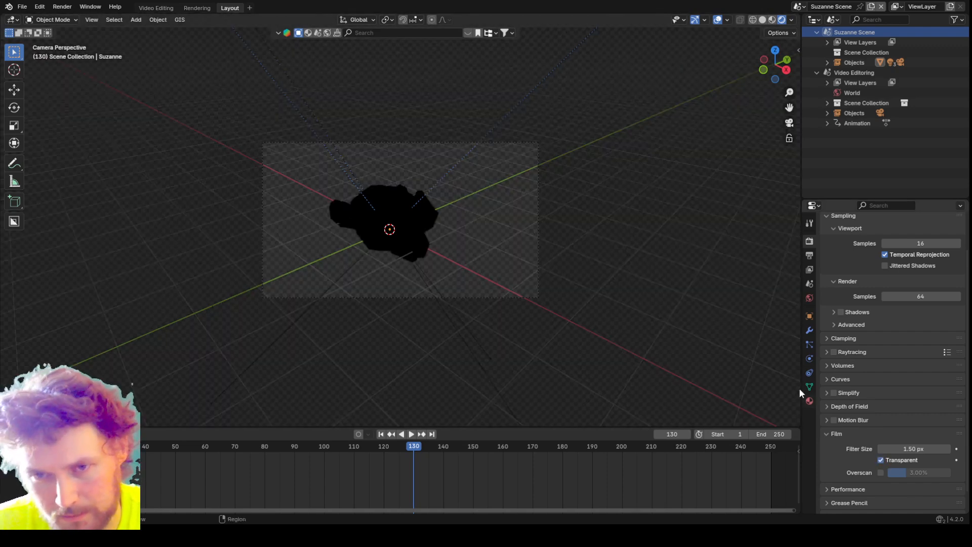
- In the Video Editing workspace, split the Properties editor, change the upper area to an Outliner, and enlarge it
left_click(155, 8)
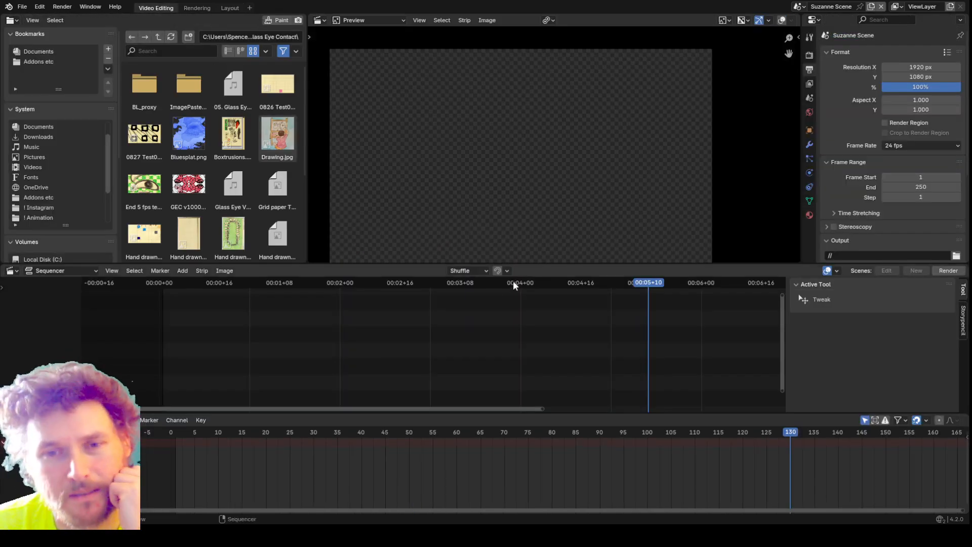
left_click_drag(805, 16, 811, 66)
left_click(813, 20)
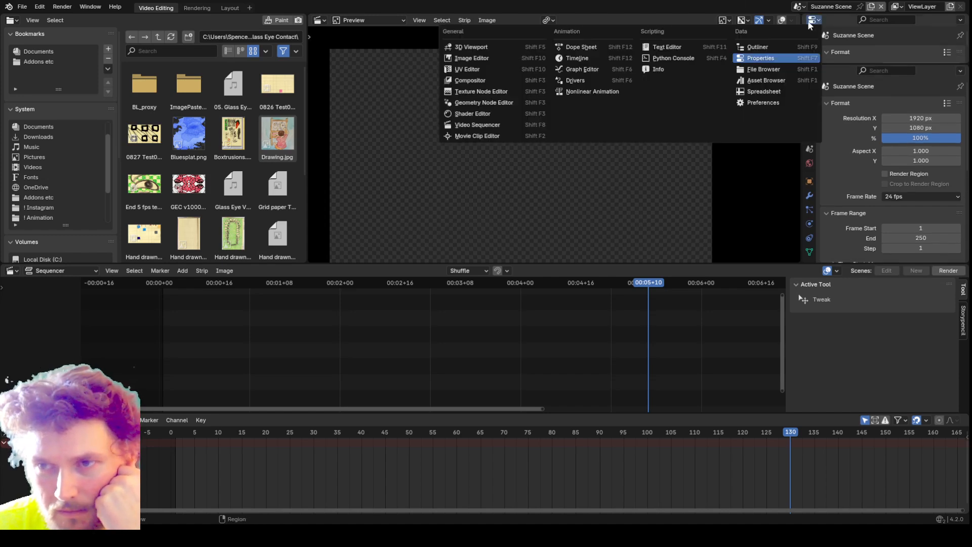
left_click(773, 47)
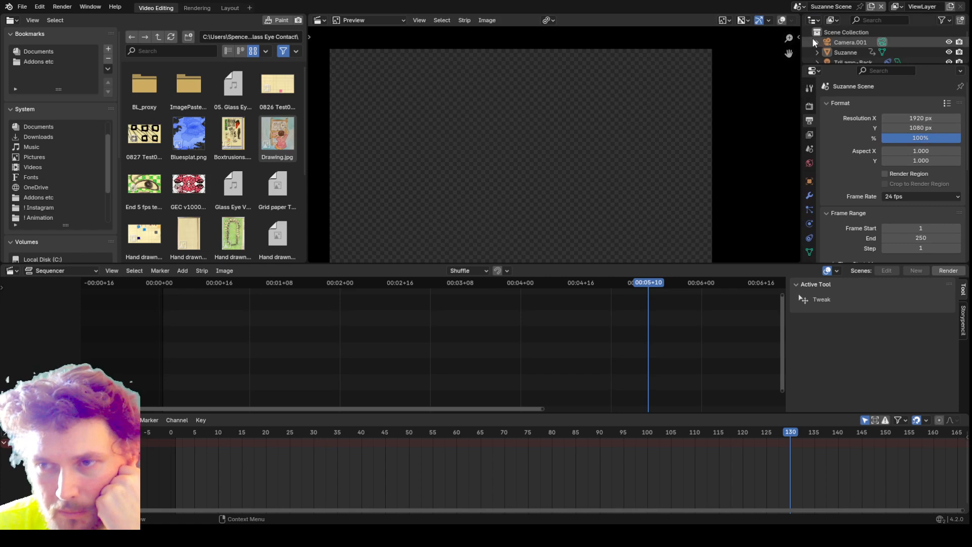
left_click_drag(826, 65, 826, 98)
- Set the new Outliner to the Scenes display mode and make Video Editoring the active scene
left_click(831, 20)
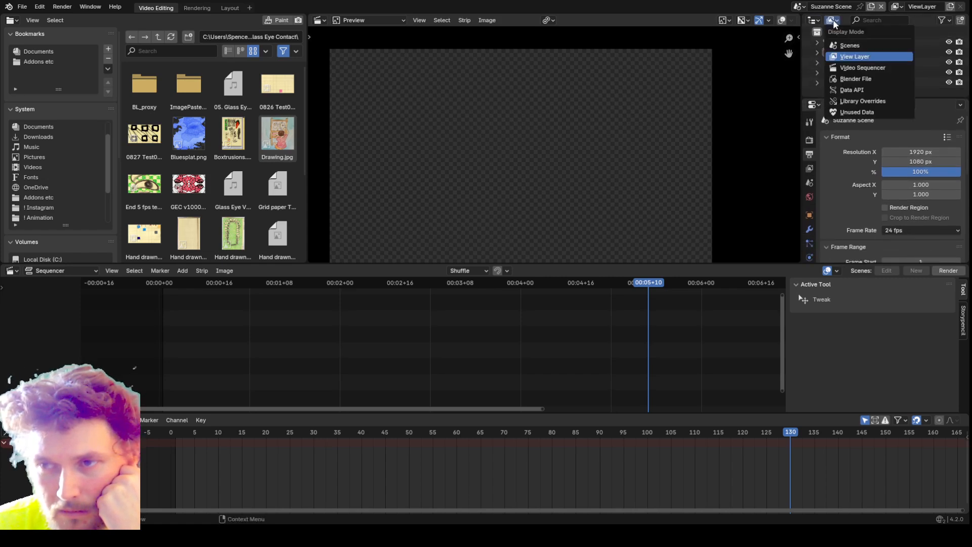
left_click(837, 45)
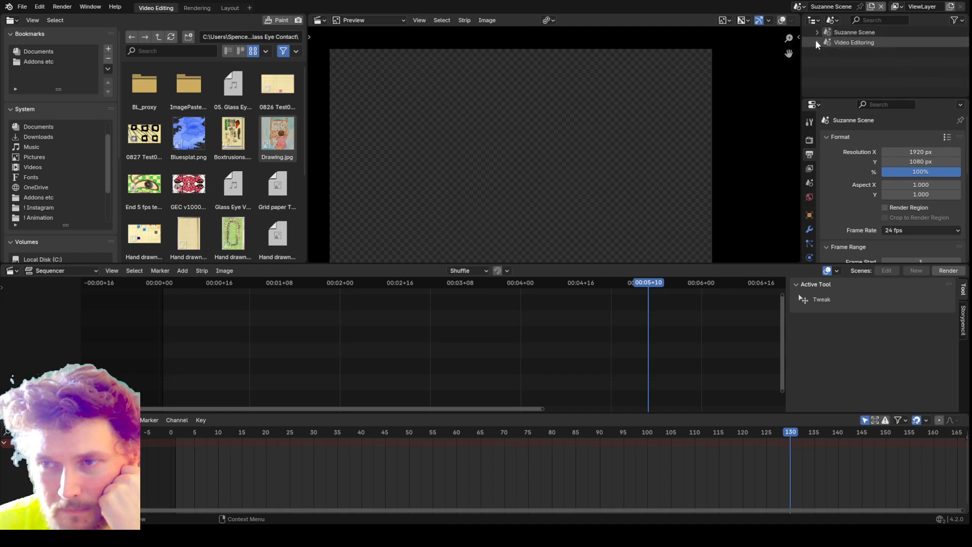
left_click(847, 41)
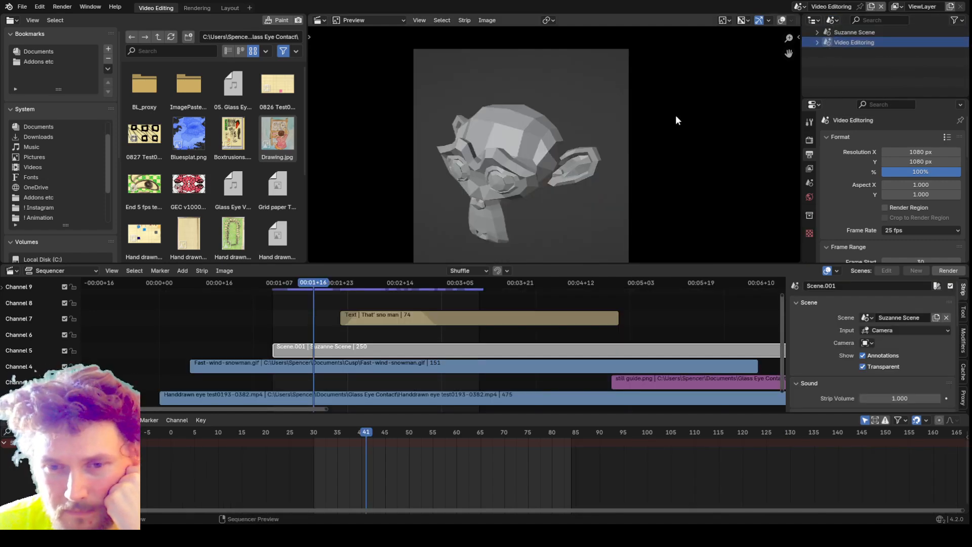
- Scrub the Sequencer to frame 49 to preview the Suzanne Scene strip, and expand the Suzanne Scene entry in the Outliner
mouse_move(312, 301)
left_mouse_down()
mouse_move(325, 284)
mouse_move(409, 287)
mouse_move(269, 297)
mouse_move(310, 301)
left_mouse_up()
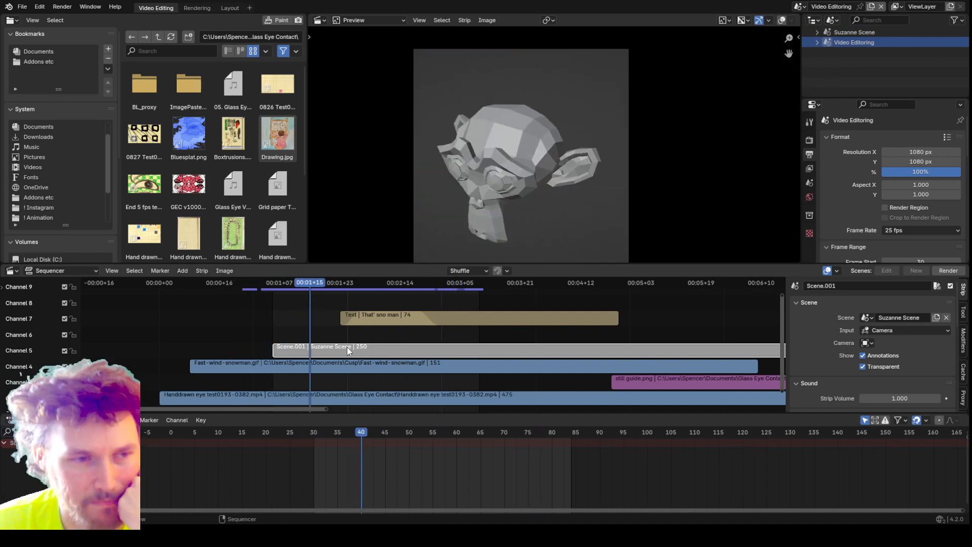
left_click_drag(289, 293, 343, 288)
scroll(360, 321, "down", 2)
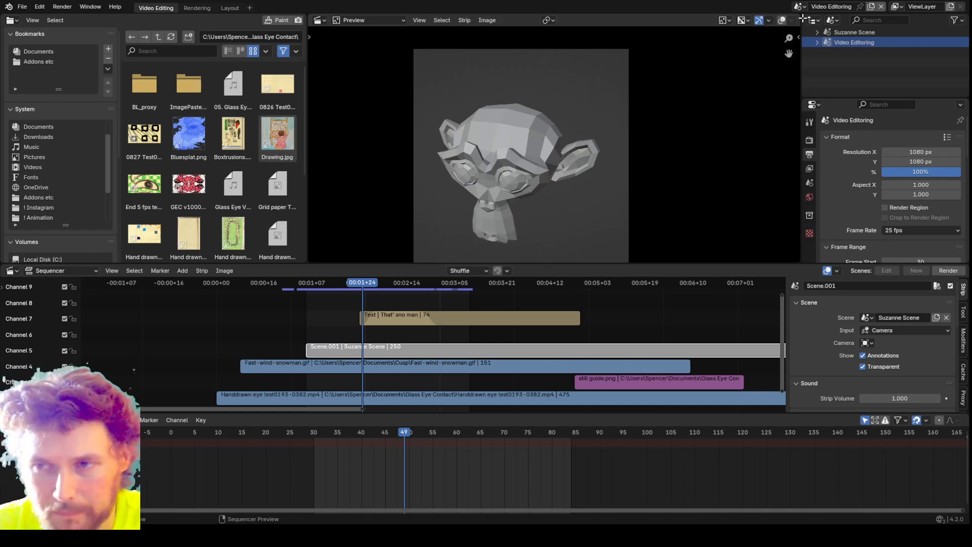
left_click(815, 32)
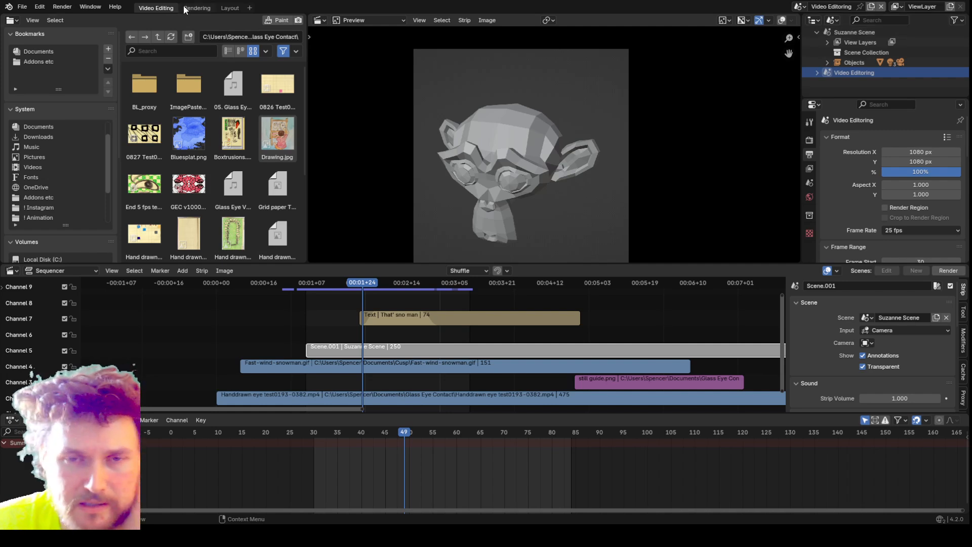
- In the Layout workspace, make Suzanne Scene active and examine its output and render settings
left_click(229, 8)
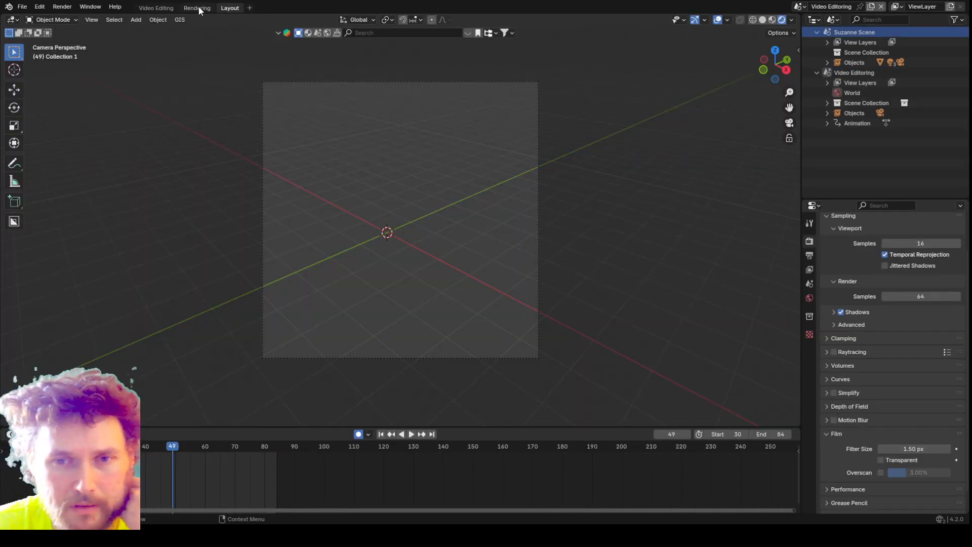
left_click(834, 72)
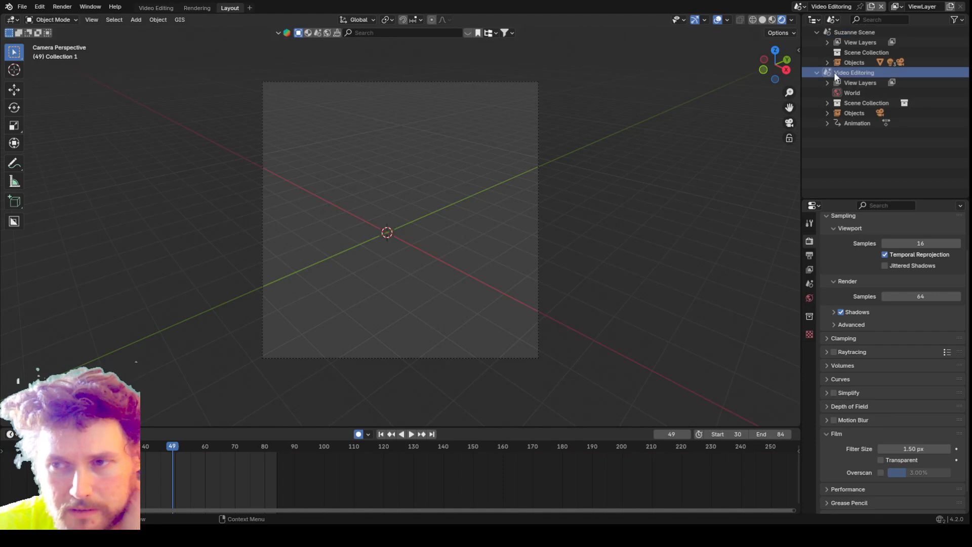
left_click(840, 32)
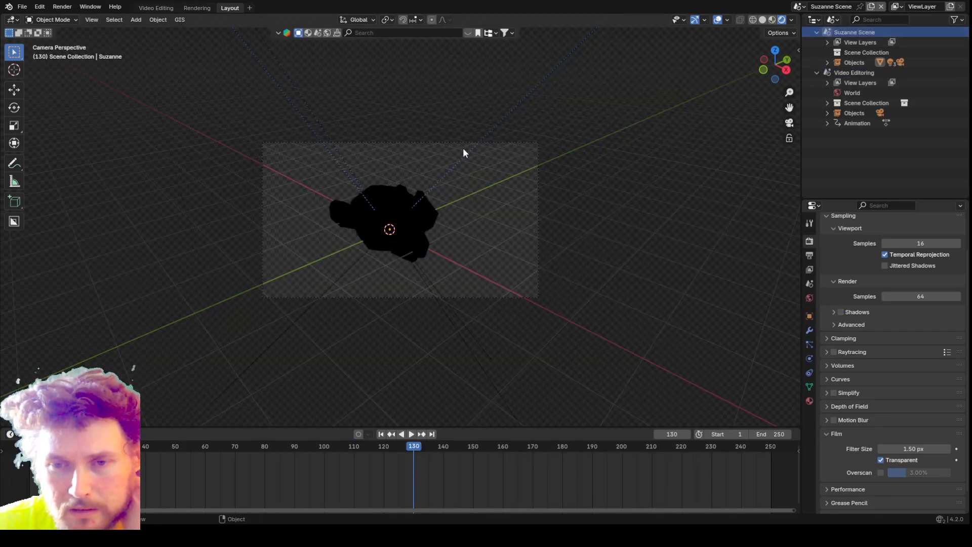
scroll(454, 207, "up", 4)
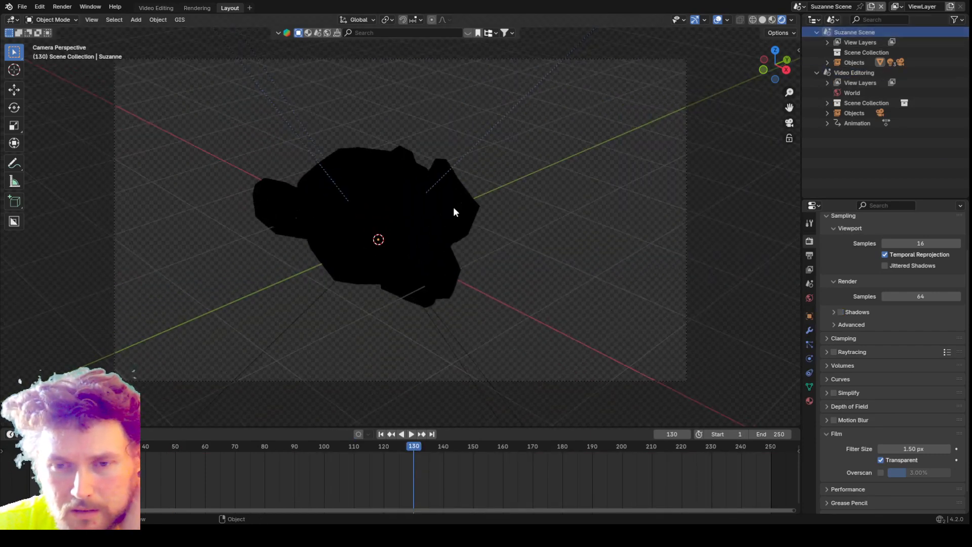
left_click(809, 331)
left_click(810, 255)
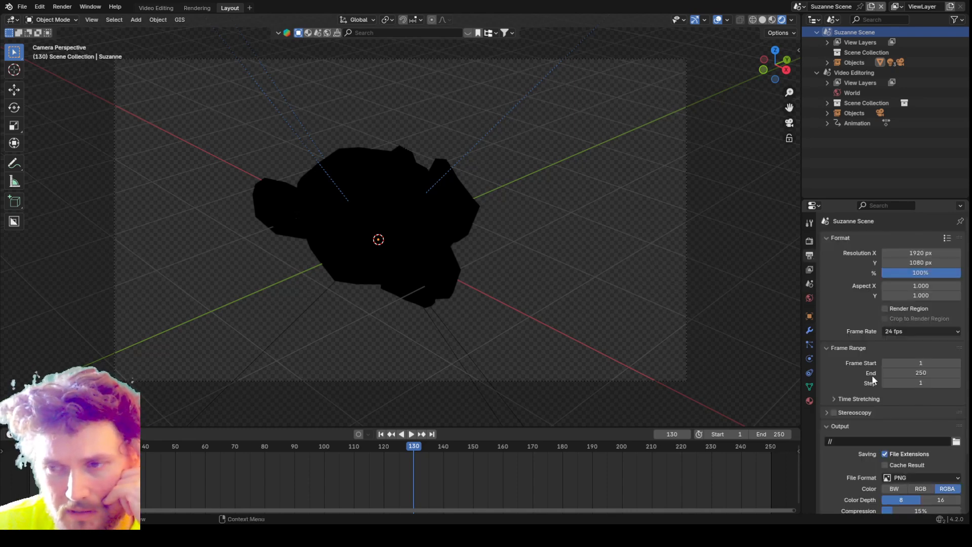
left_click(810, 242)
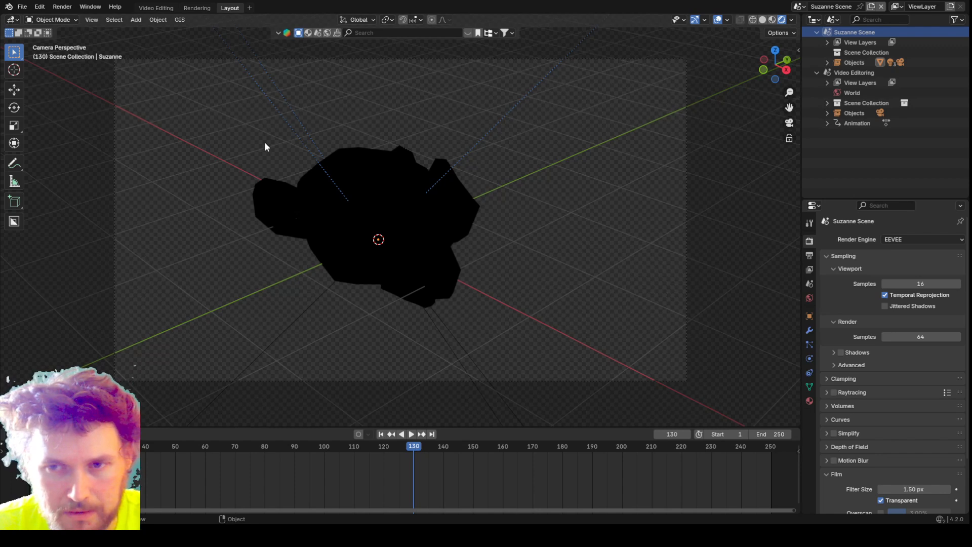
- Make Video Editoring active, return to the Video Editing workspace, and select the text strip with the playhead at frame 53
left_click(829, 74)
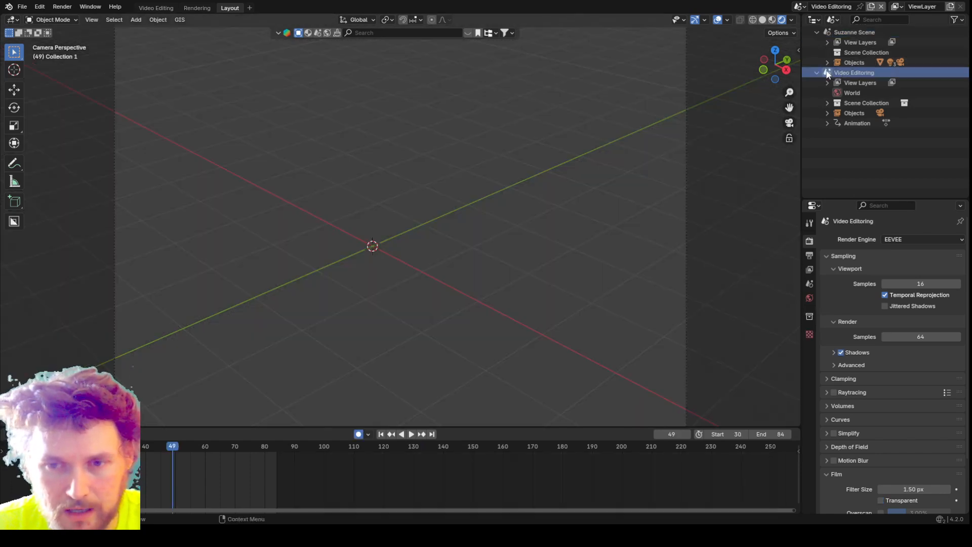
left_click(151, 8)
left_click(378, 285)
mouse_move(378, 284)
left_mouse_down()
mouse_move(386, 284)
mouse_move(312, 286)
mouse_move(375, 287)
left_mouse_up()
left_click(387, 317)
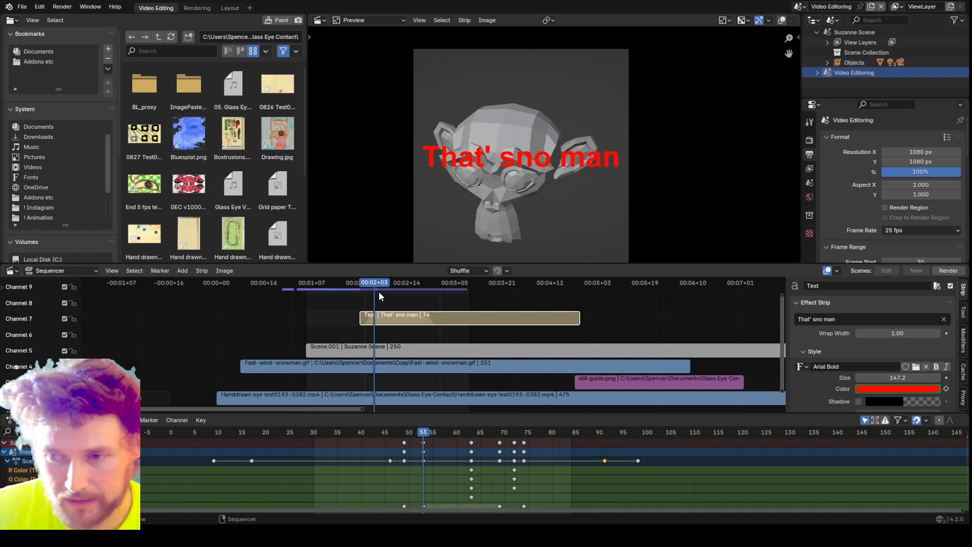
- Move the Suzanne Scene strip slightly earlier in Channel 5 and scrub to frame 75 to preview it over the other strips
left_click(372, 347)
left_click_drag(370, 283, 298, 294)
mouse_move(340, 354)
left_mouse_down()
mouse_move(319, 352)
mouse_move(331, 353)
left_mouse_up()
mouse_move(343, 281)
left_mouse_down()
mouse_move(454, 287)
mouse_move(424, 287)
mouse_move(439, 293)
left_mouse_up()
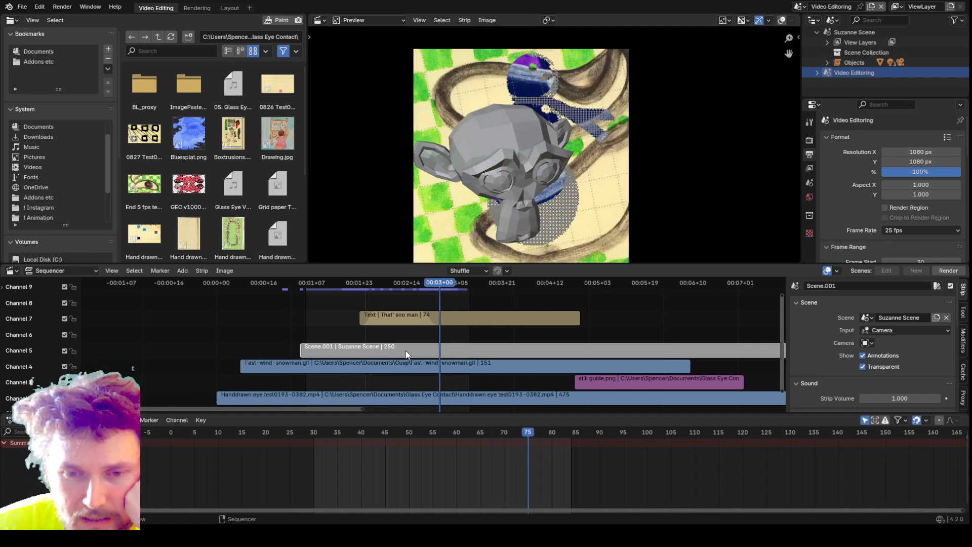
- In the Layout workspace, make Suzanne Scene active and turn off Transparent in its Film settings
left_click(231, 7)
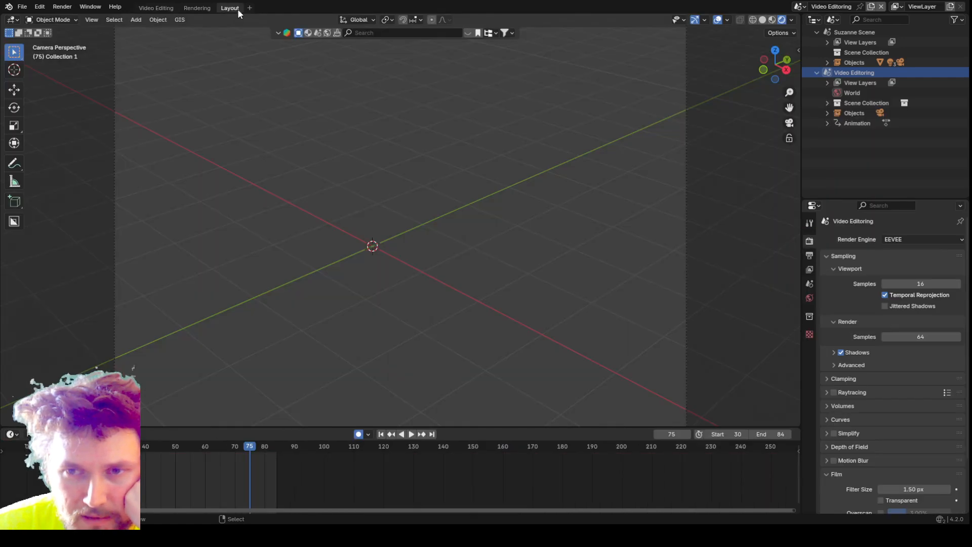
left_click(856, 32)
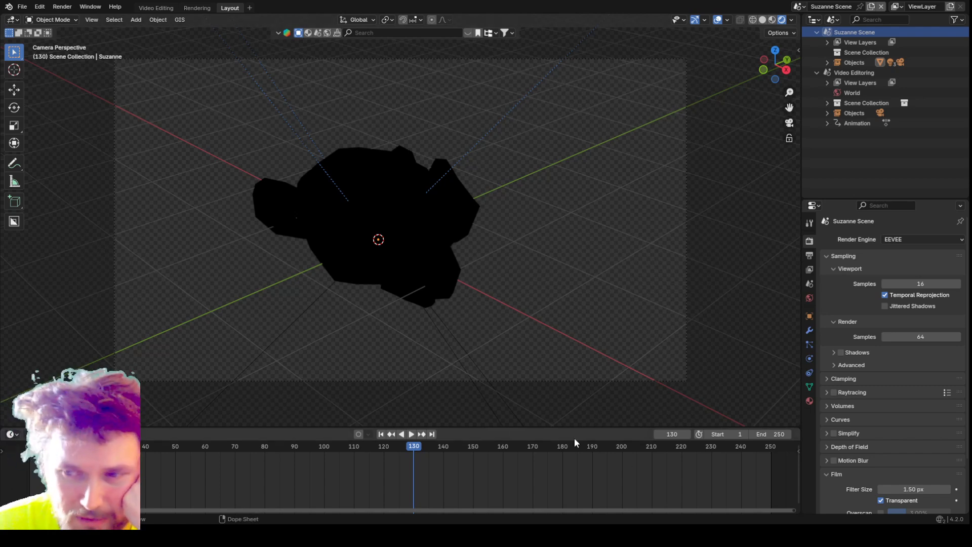
scroll(608, 384, "down", 2)
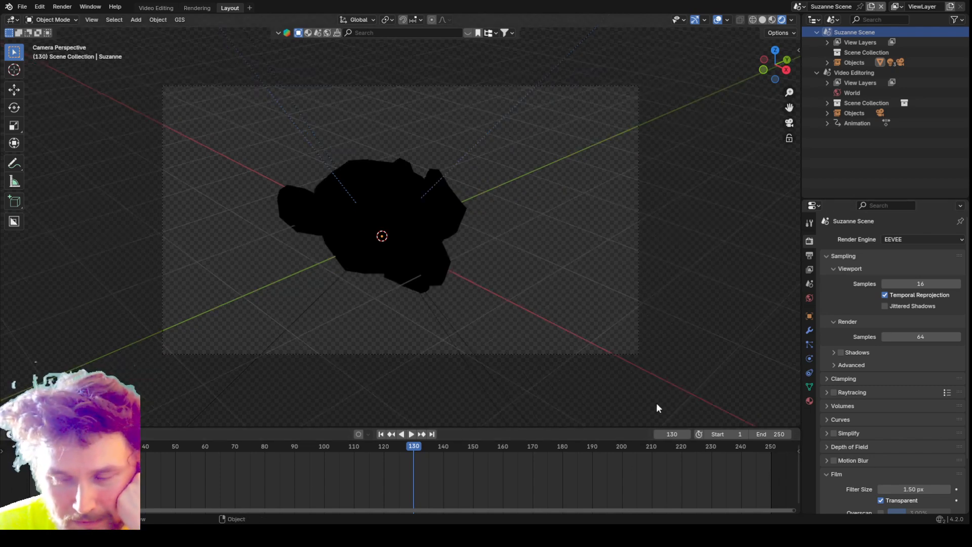
left_click(881, 500)
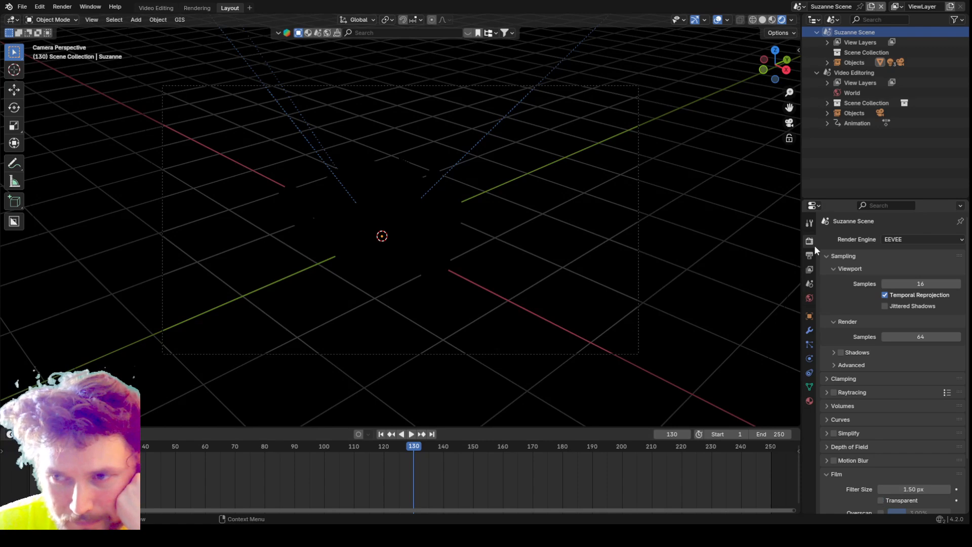
- With Material Preview shading at frame 90, assign the existing World to Suzanne Scene and disconnect its Background surface shader
left_click(771, 19)
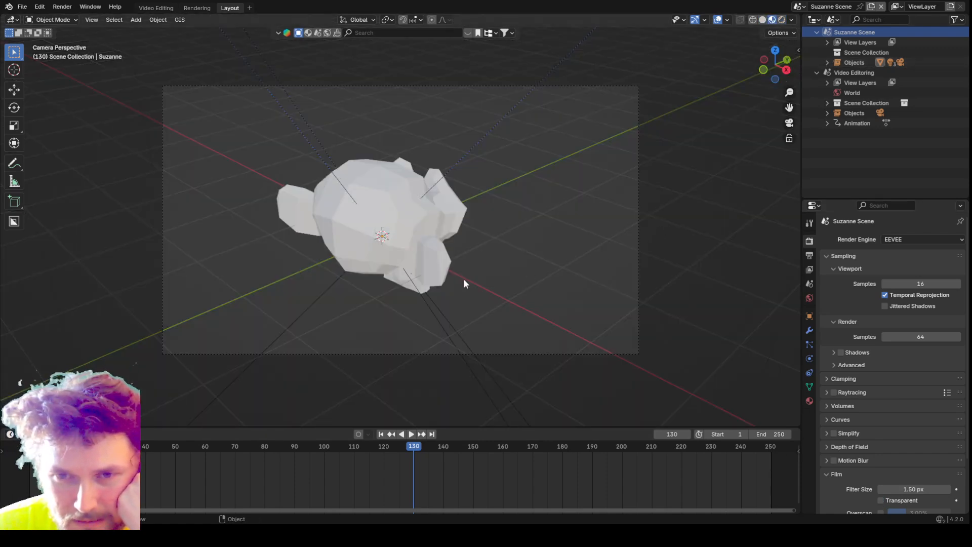
left_click_drag(422, 437, 294, 440)
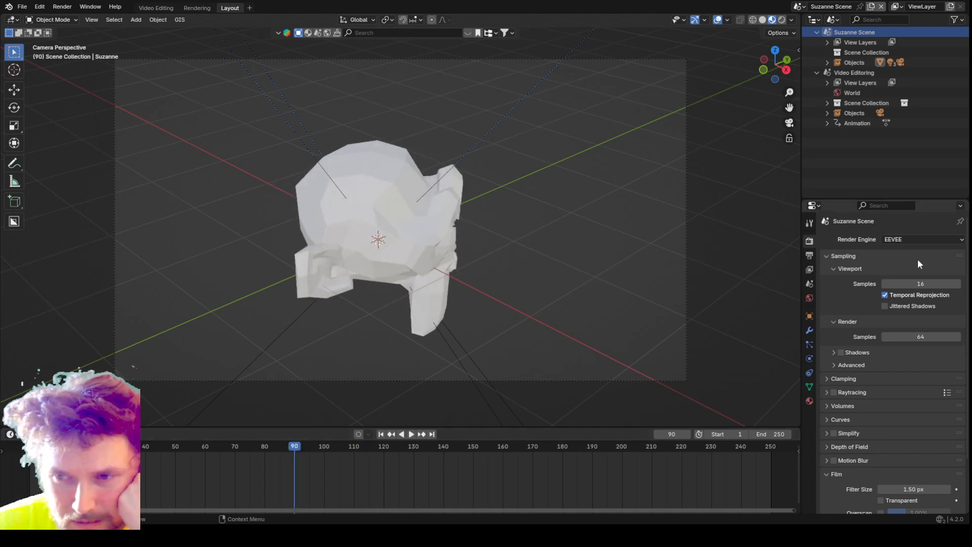
left_click(810, 332)
left_click(810, 299)
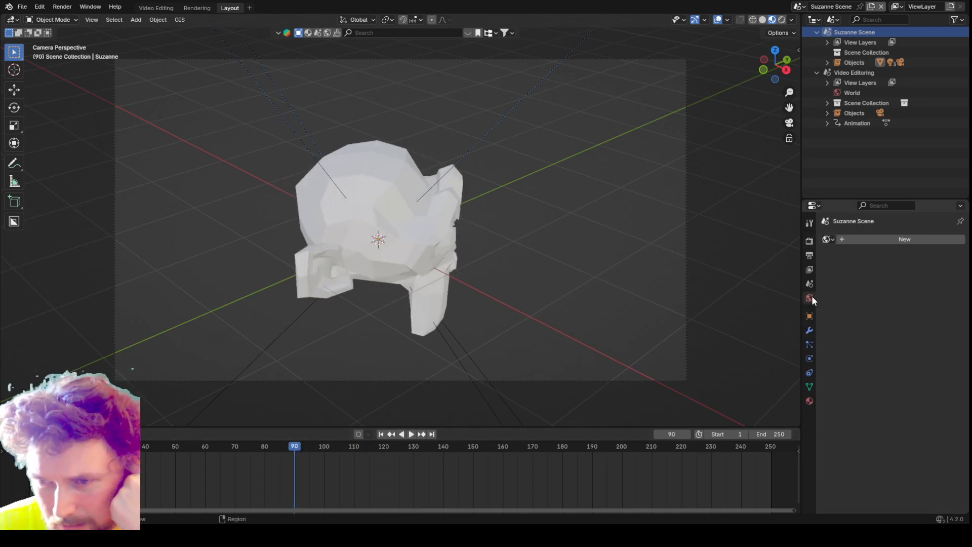
left_click(829, 239)
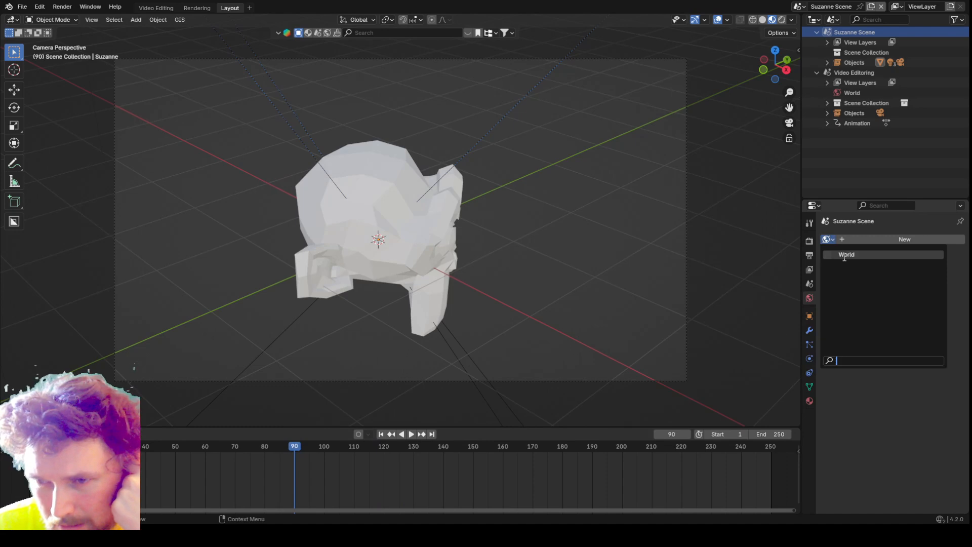
left_click(845, 255)
left_click(904, 308)
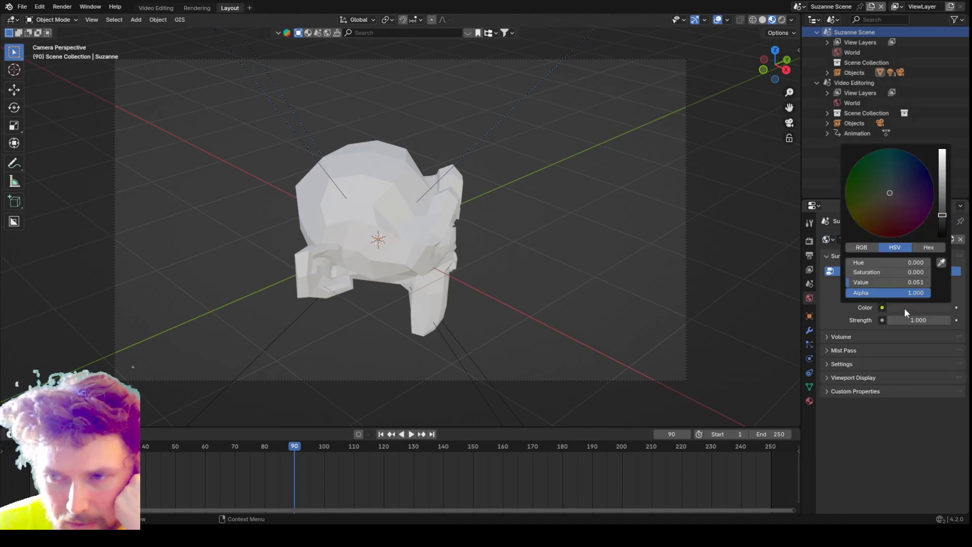
left_click(911, 289)
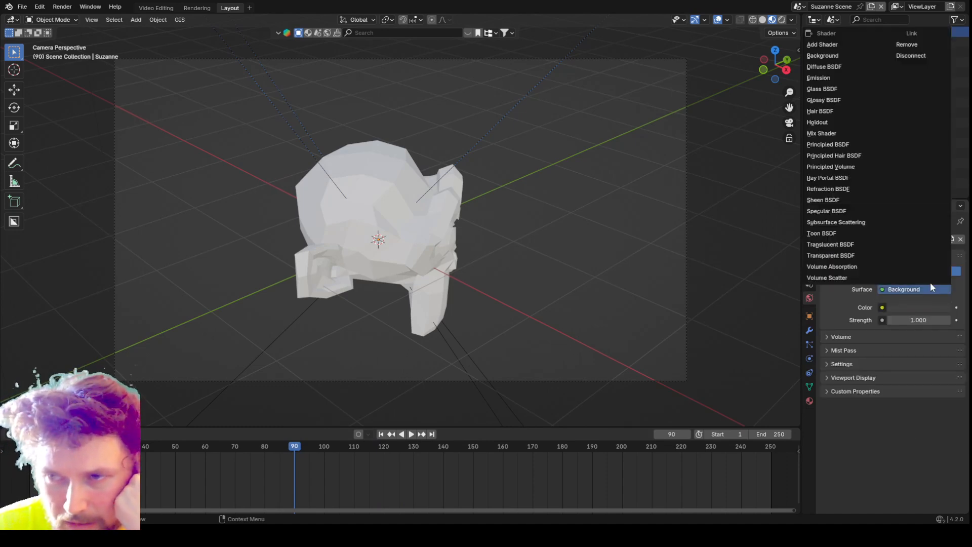
left_click(911, 55)
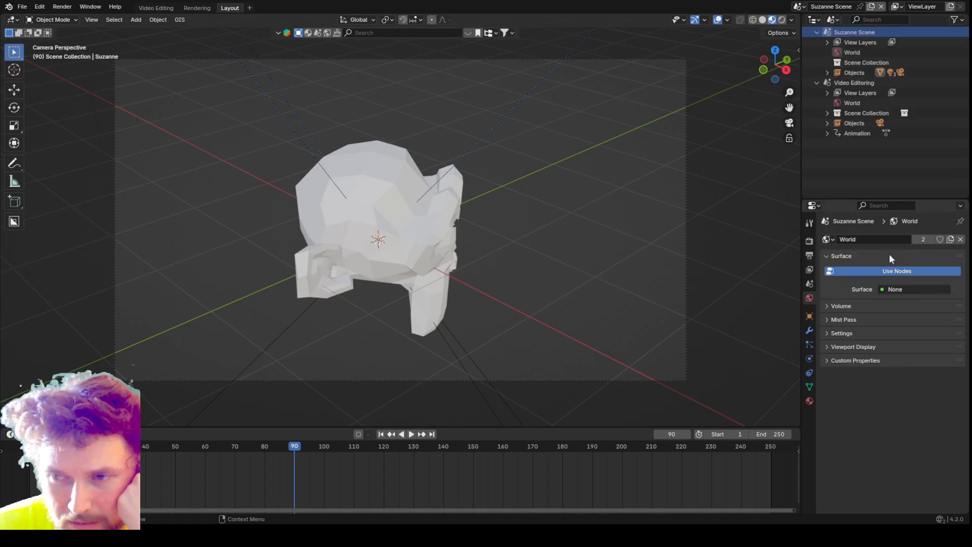
- Switch to Rendered shading and give Suzanne a new material with a bright pink Base Color
left_click(782, 21)
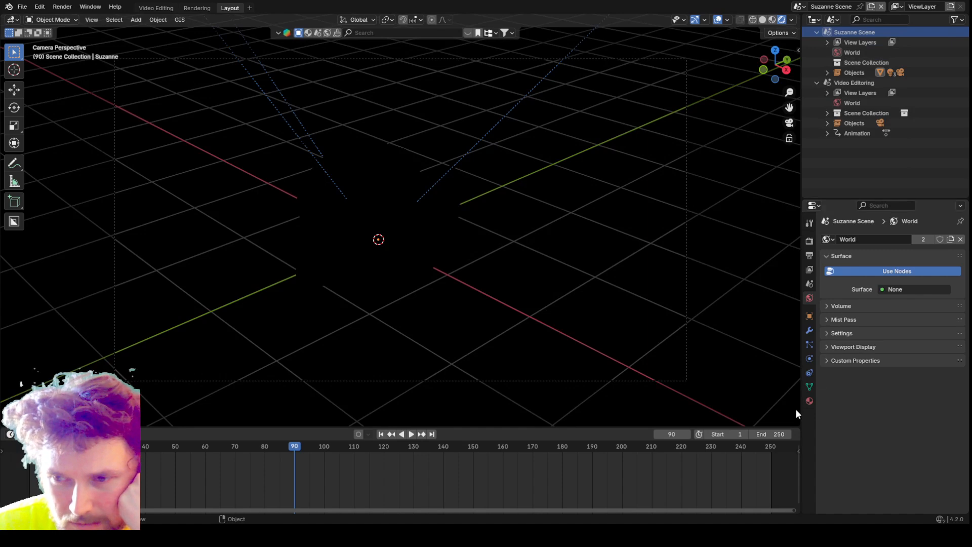
left_click(810, 401)
left_click(404, 243)
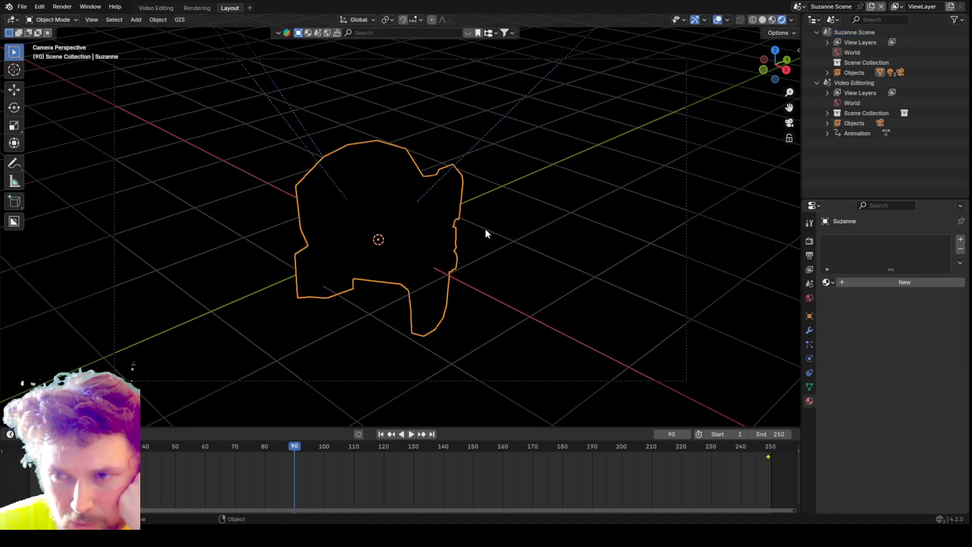
left_click(840, 282)
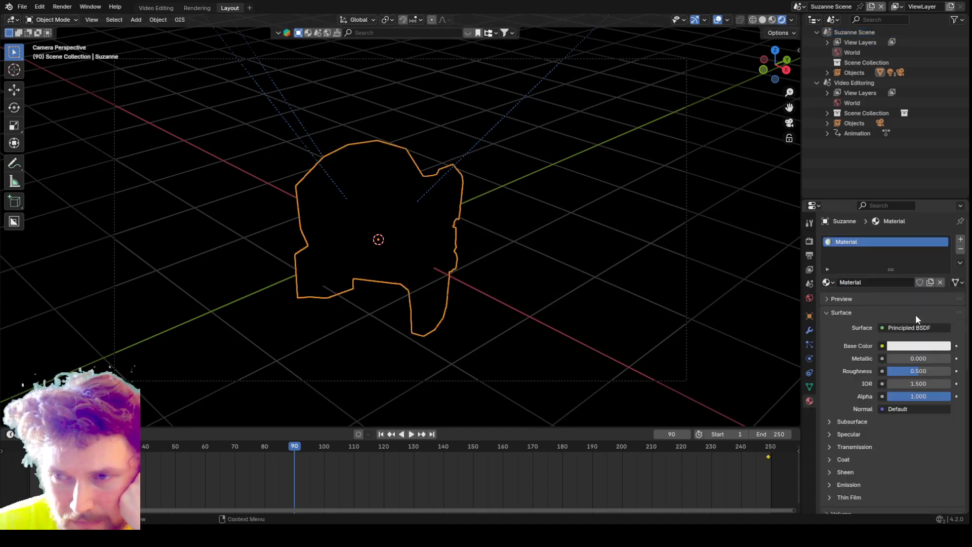
left_click(906, 348)
left_click(918, 265)
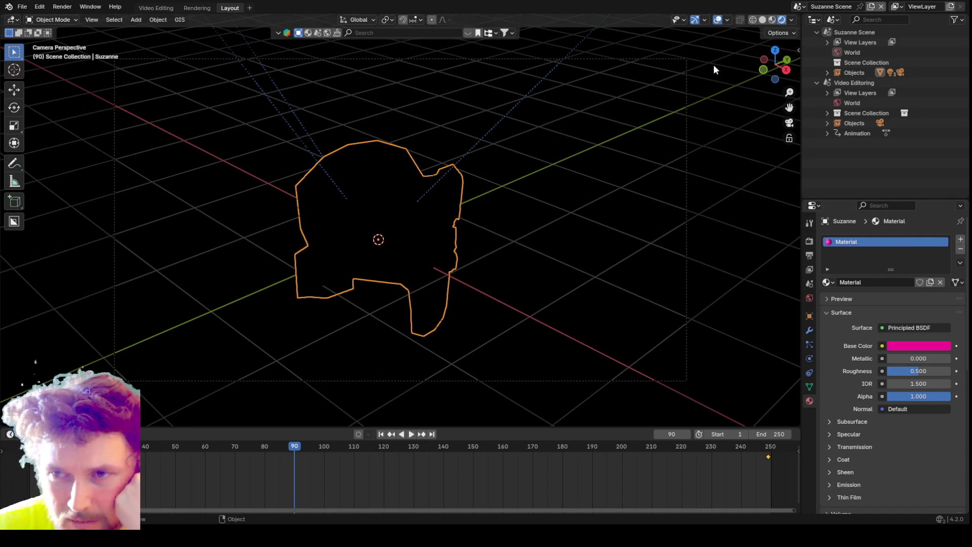
- Expand Suzanne Scene's objects, raise the power of TriLamp-Back, and set TriLamp-Fill's power to about 132.6 W
left_click(855, 32)
left_click(827, 73)
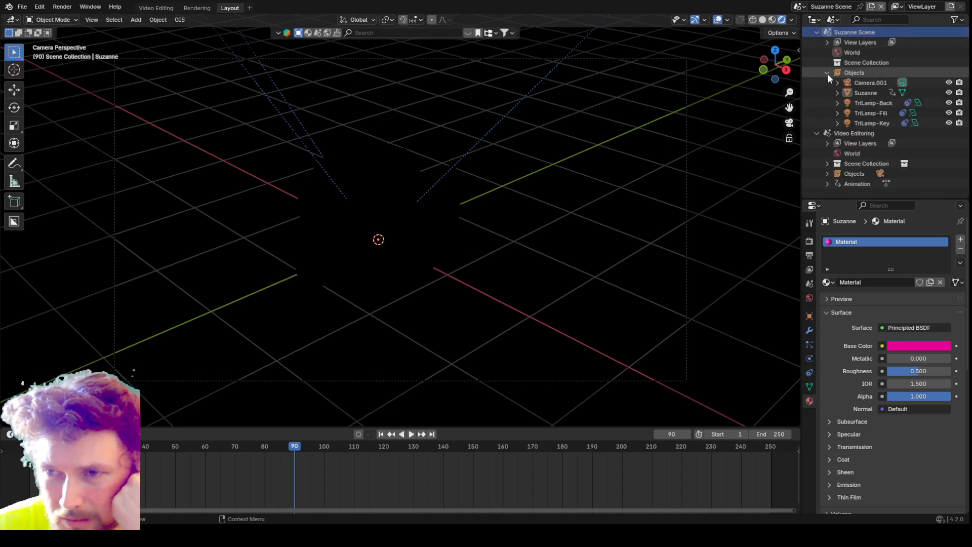
left_click(865, 103)
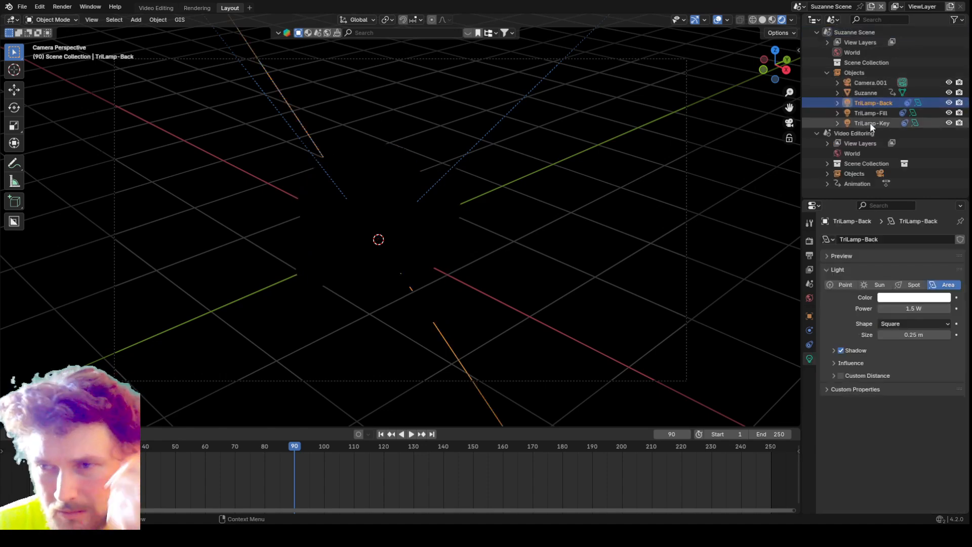
left_click_drag(907, 308, 957, 308)
left_click(868, 112)
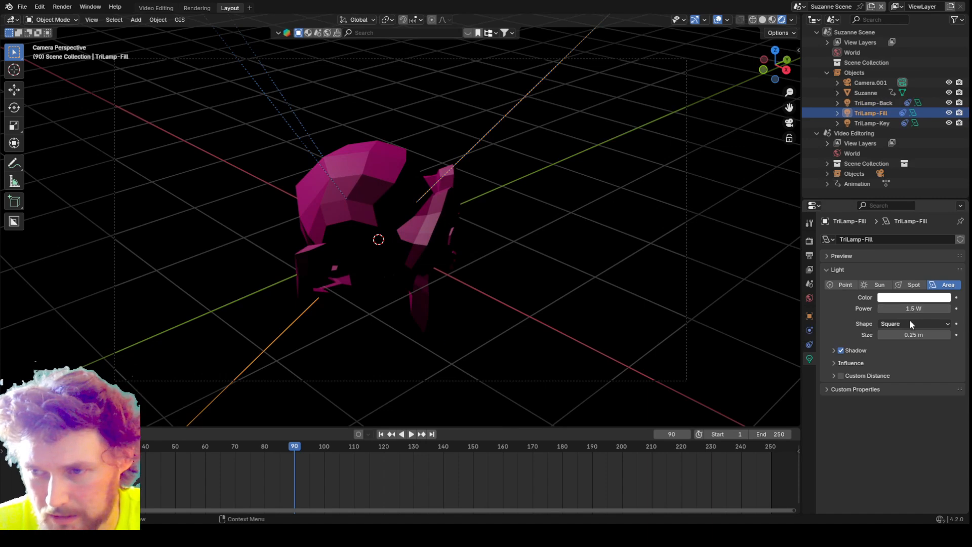
left_click_drag(914, 307, 954, 308)
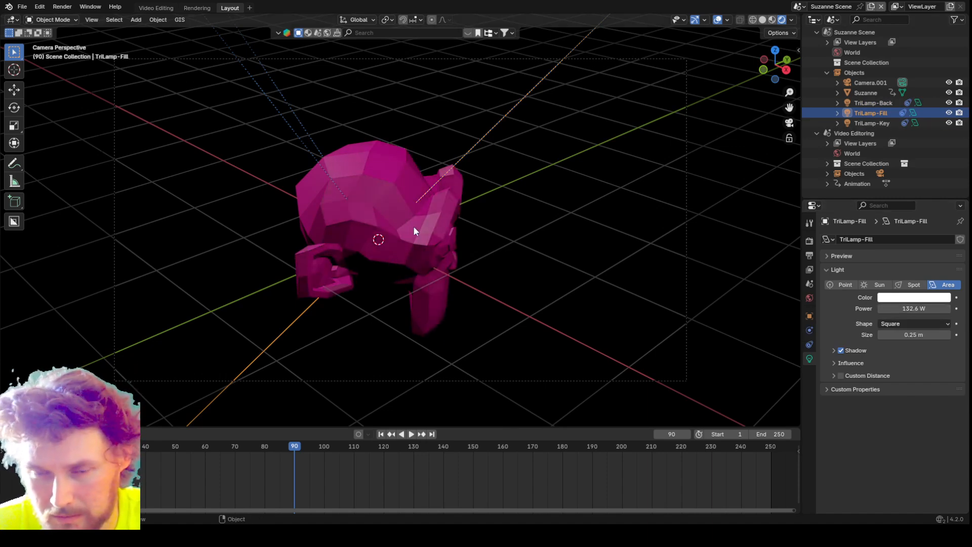
right_click(420, 210)
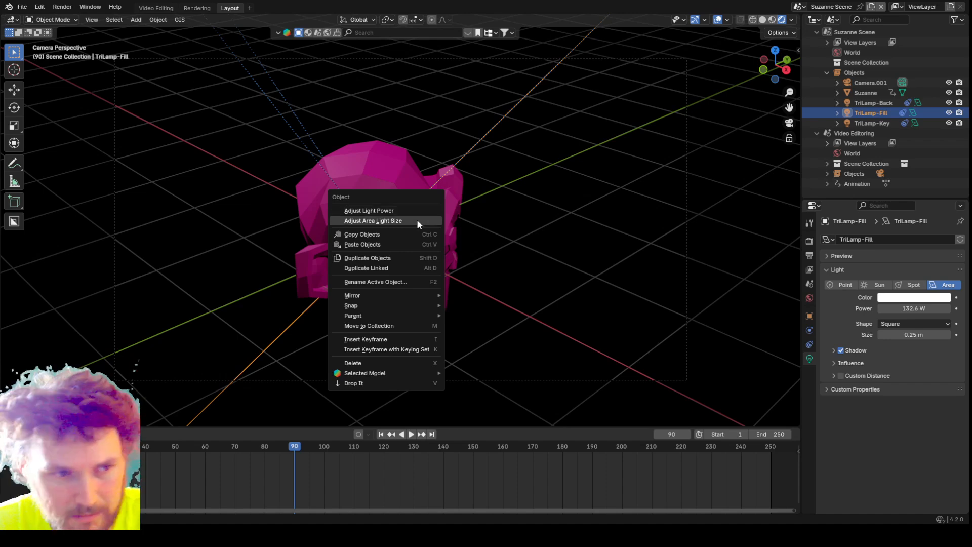
left_click(417, 221)
right_click(396, 223)
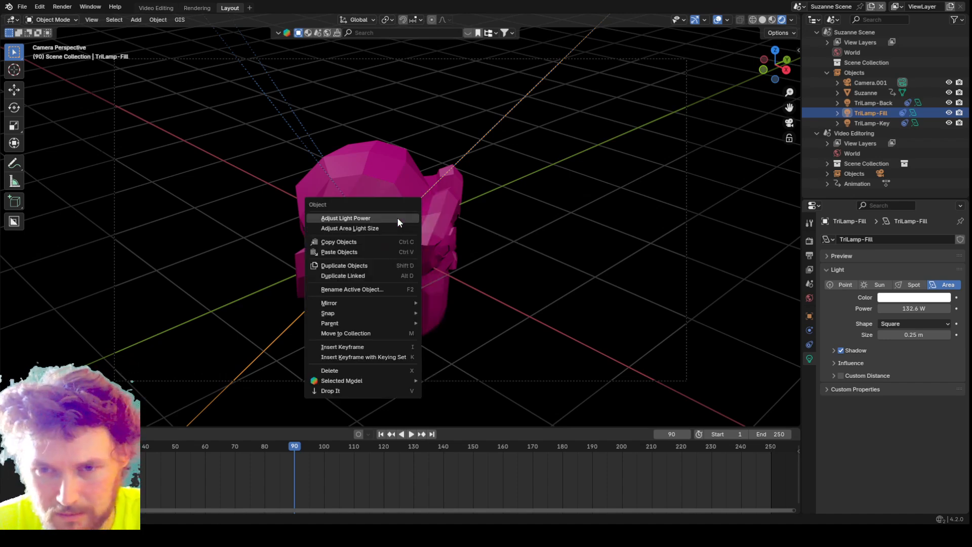
left_click(382, 174)
- Shade the Suzanne mesh smooth and play its animation, stopping with the playhead at frame 29
left_click(382, 174)
right_click(381, 174)
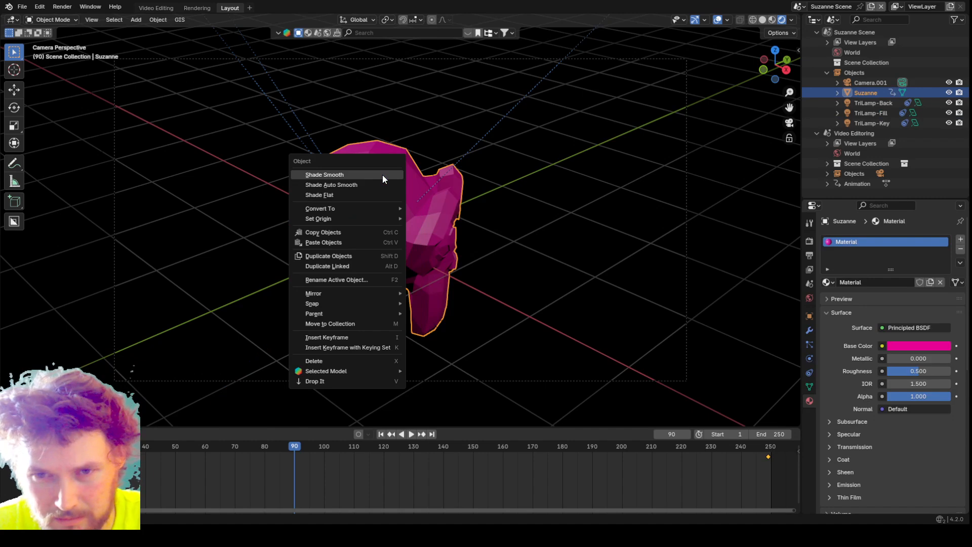
left_click(382, 174)
key("space")
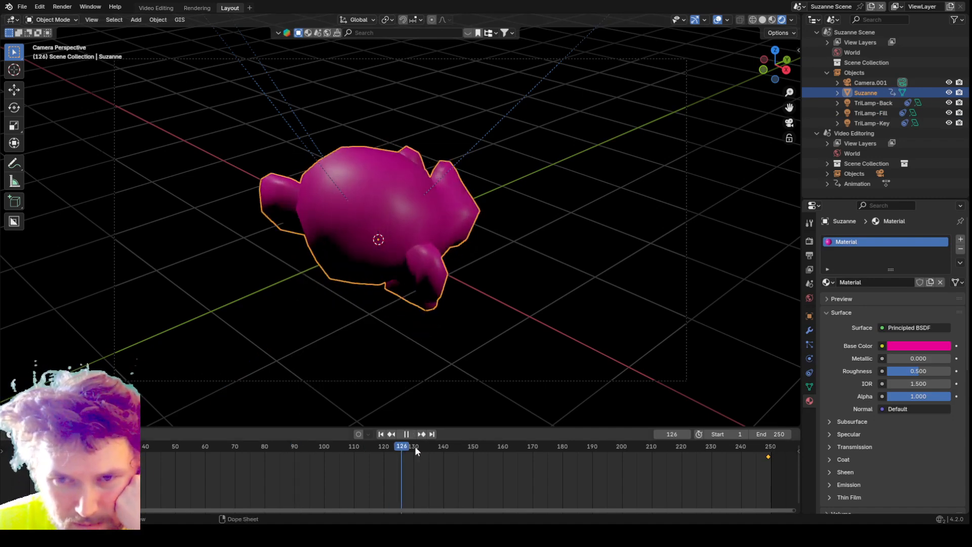
key("Escape")
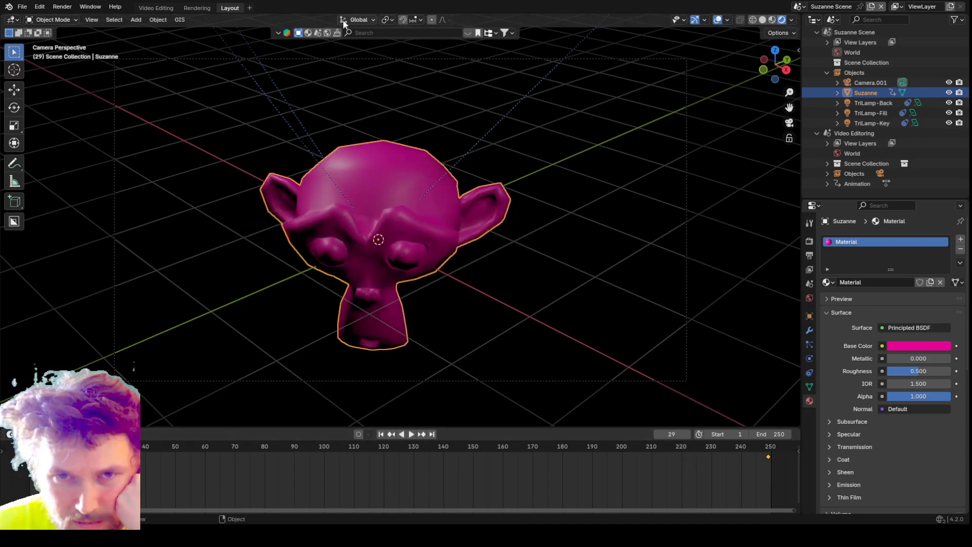
- Make Video Editoring active, return to the Video Editing workspace, select the text strip, and scrub to frame 73 to refresh the preview
left_click(849, 133)
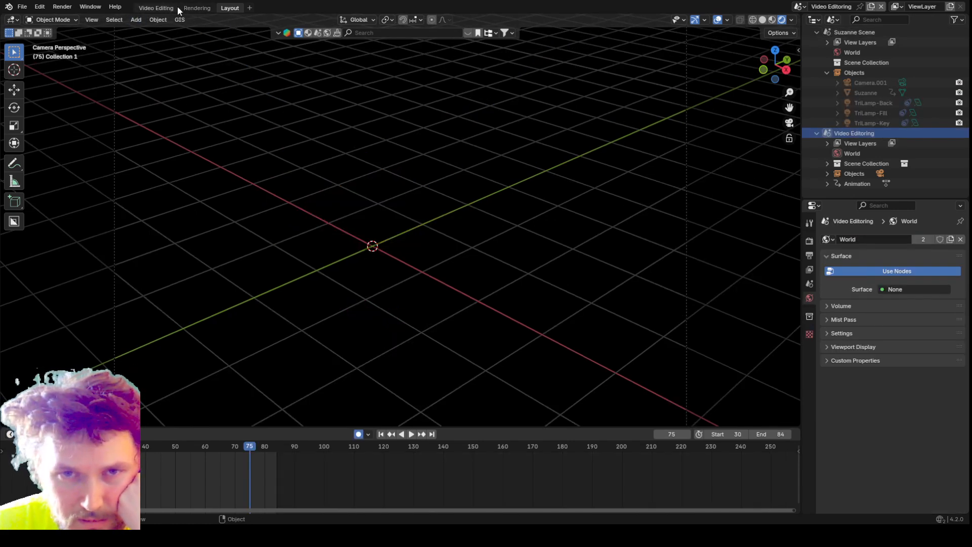
left_click(160, 6)
mouse_move(432, 294)
left_mouse_down()
mouse_move(409, 284)
mouse_move(351, 295)
mouse_move(425, 289)
left_mouse_up()
left_click(411, 323)
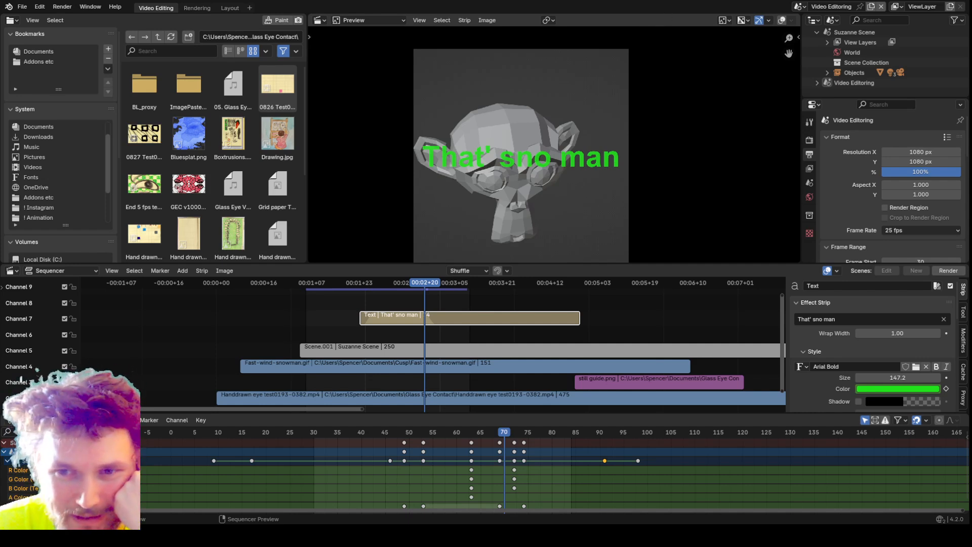
mouse_move(417, 293)
left_mouse_down()
mouse_move(388, 299)
mouse_move(409, 284)
mouse_move(375, 290)
mouse_move(434, 288)
left_mouse_up()
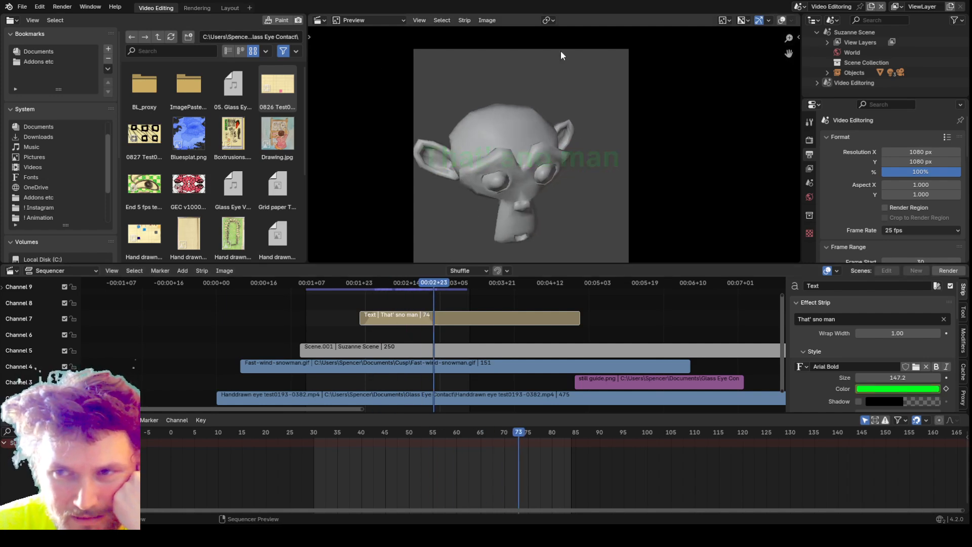
- In the Layout workspace, make Suzanne Scene active and enable Transparent in its Film render settings
left_click(200, 9)
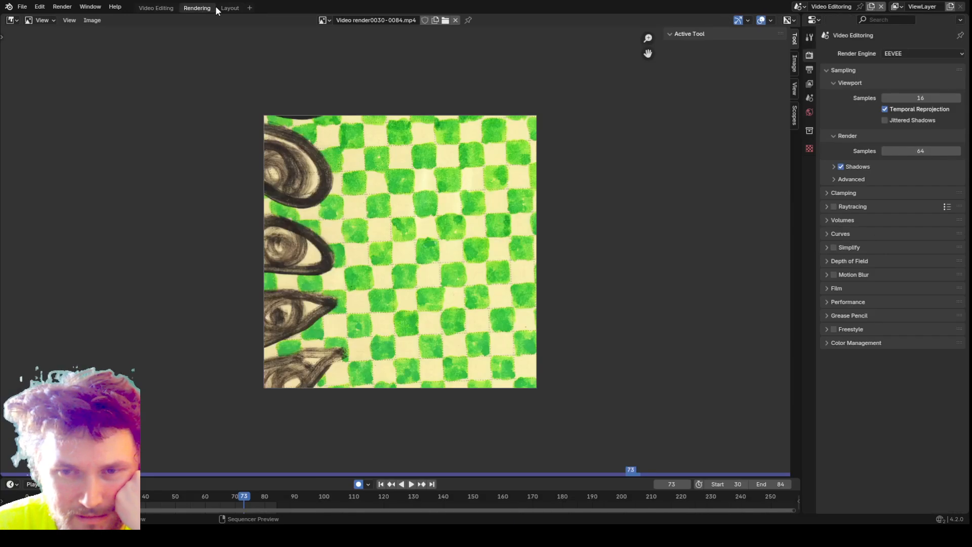
left_click(229, 8)
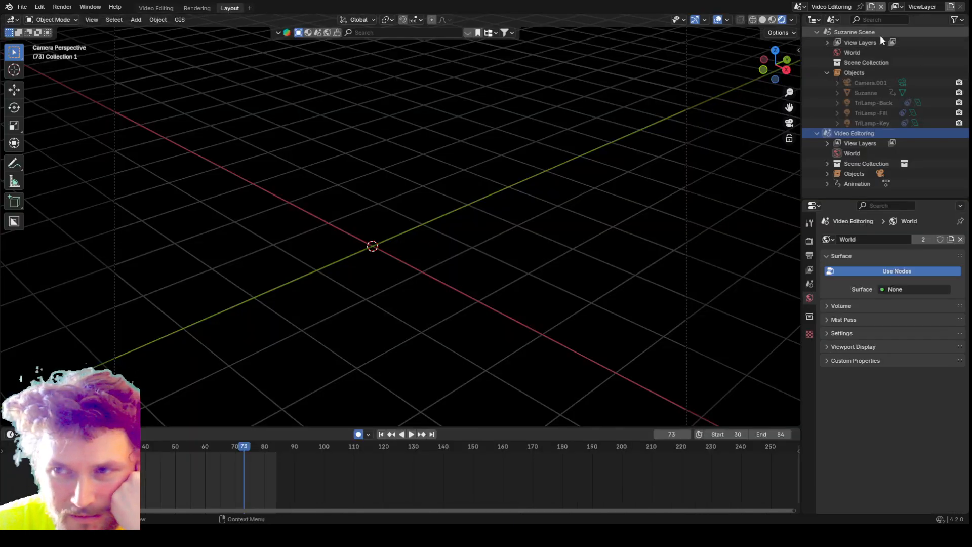
left_click(861, 31)
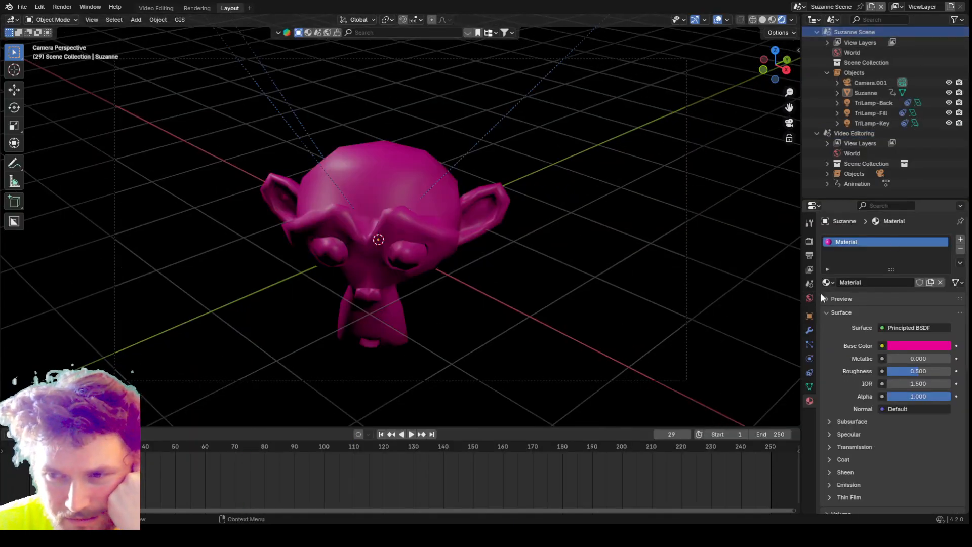
left_click(810, 224)
left_click(810, 241)
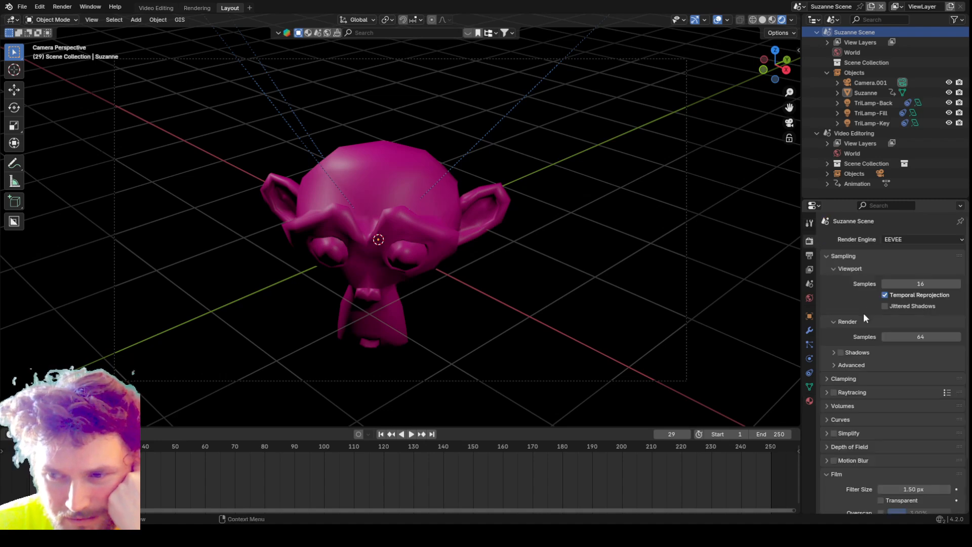
scroll(871, 354, "down", 3)
left_click(881, 436)
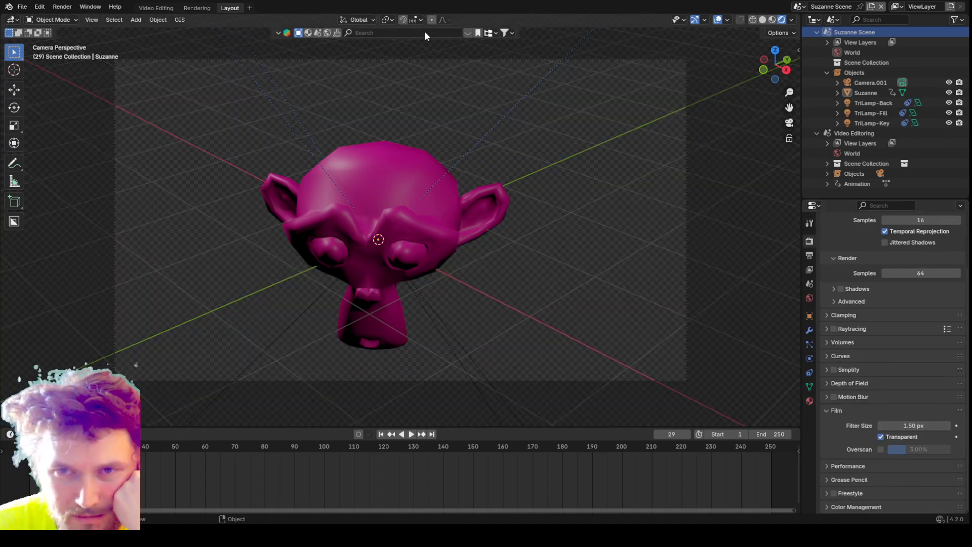
- Look through the Rendering and Layout workspaces and return to the Video Editing workspace
left_click(161, 8)
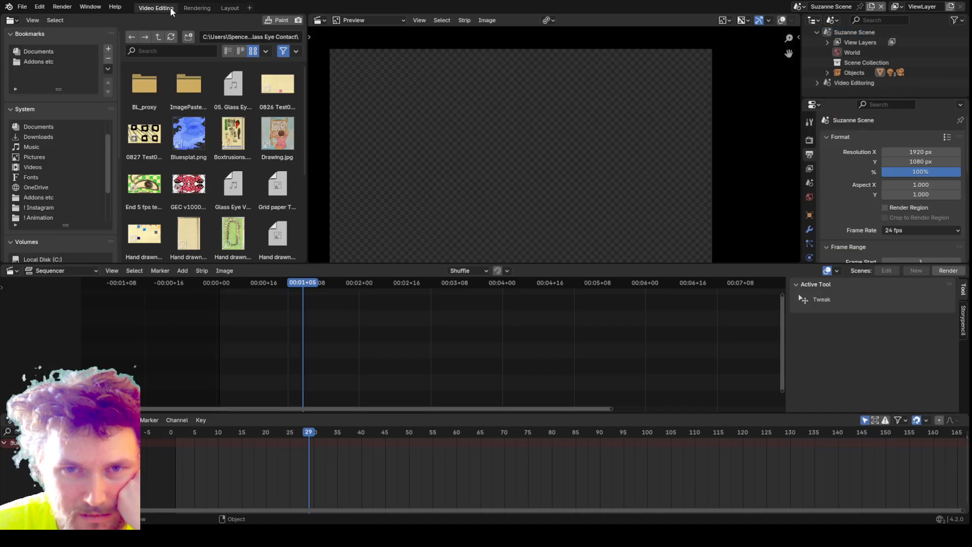
left_click(190, 8)
left_click(225, 8)
left_click(196, 8)
left_click(172, 9)
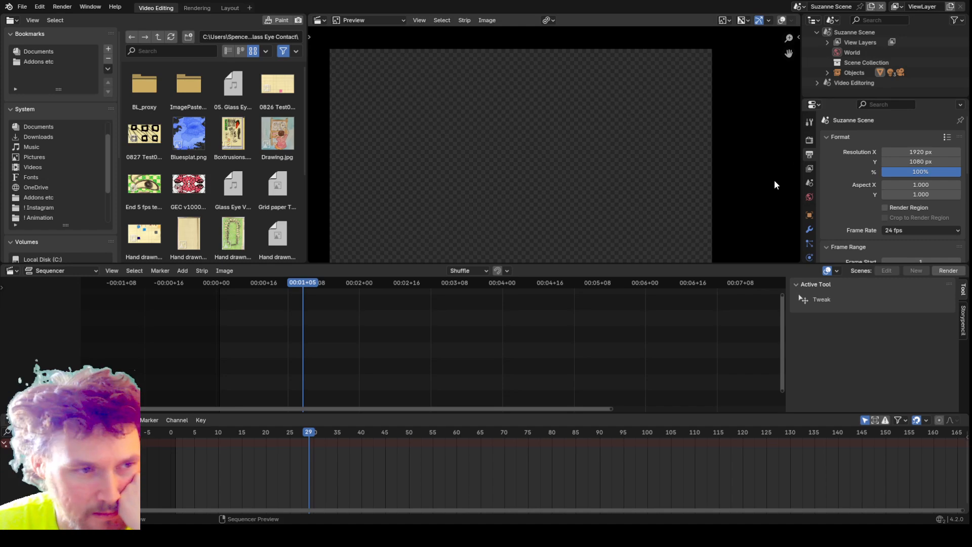
- Enlarge the preview area and view the Video Editoring scene at frame 69
left_click_drag(748, 264, 743, 317)
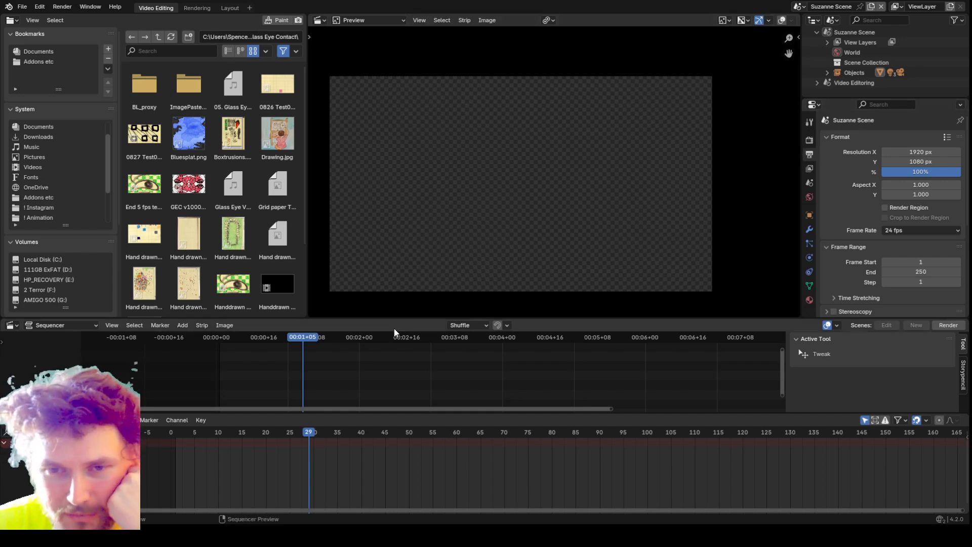
left_click(853, 82)
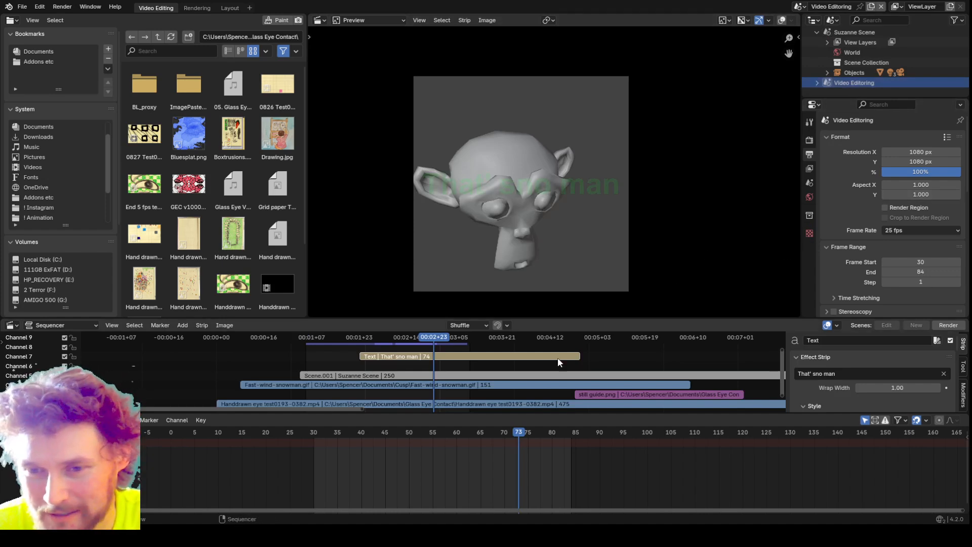
left_click_drag(434, 339, 422, 338)
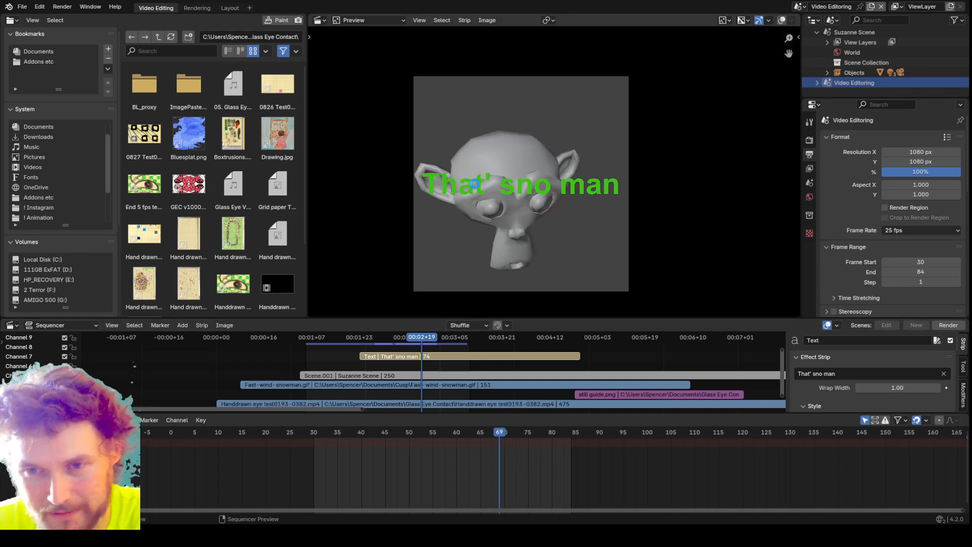